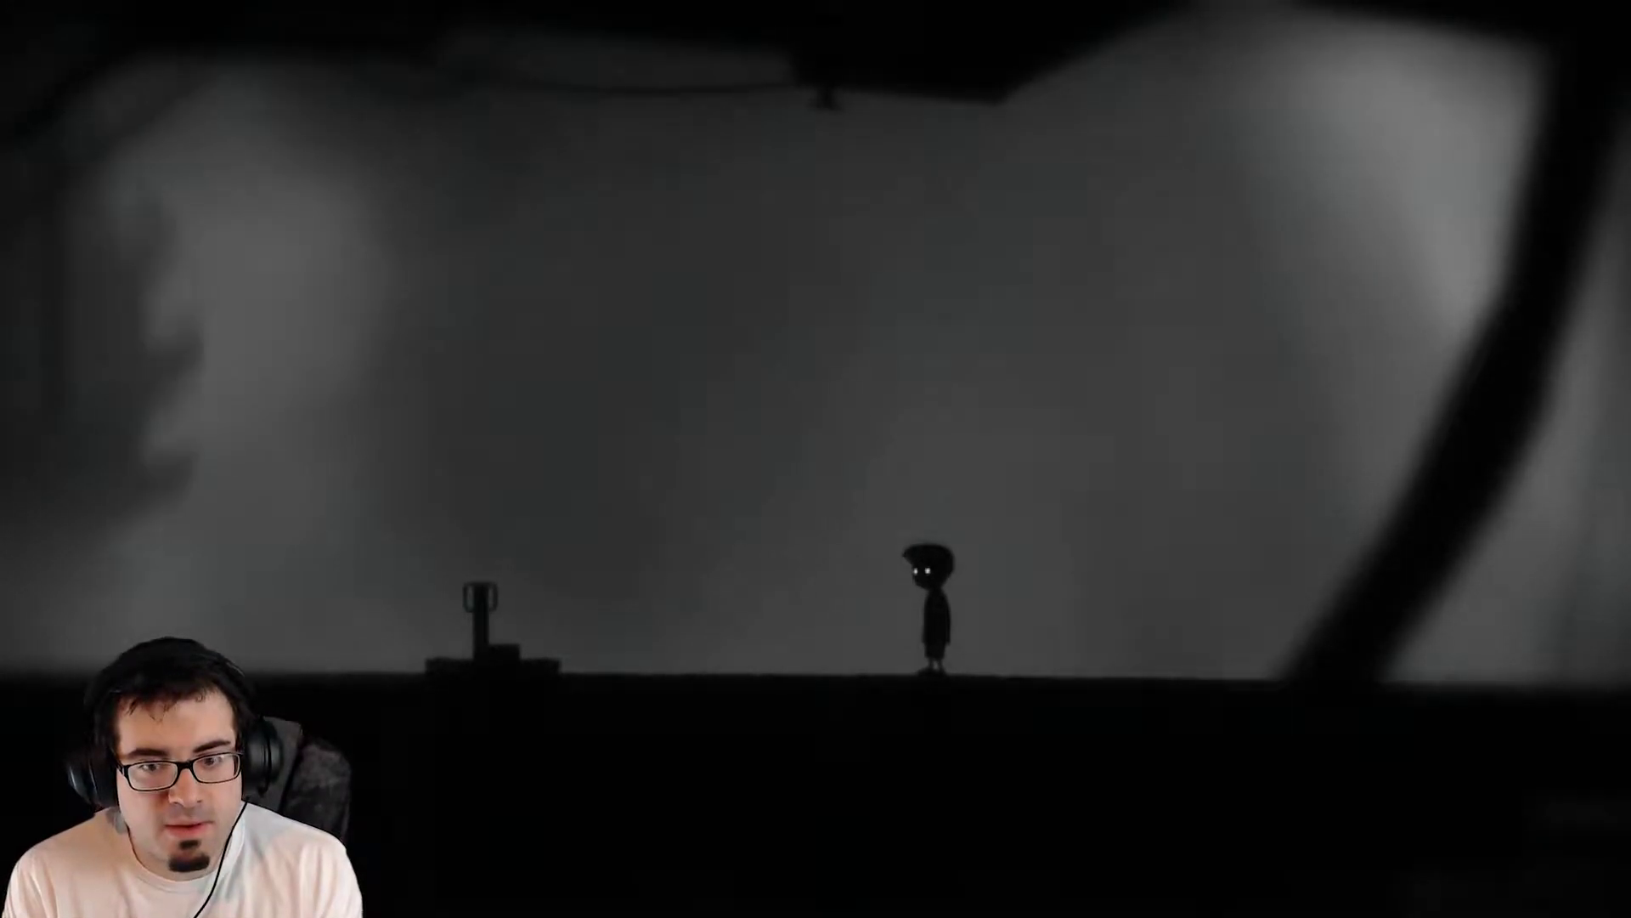
Walk the boy right across the floor and work the lever platform.
{"action": "key", "text": "Right"}
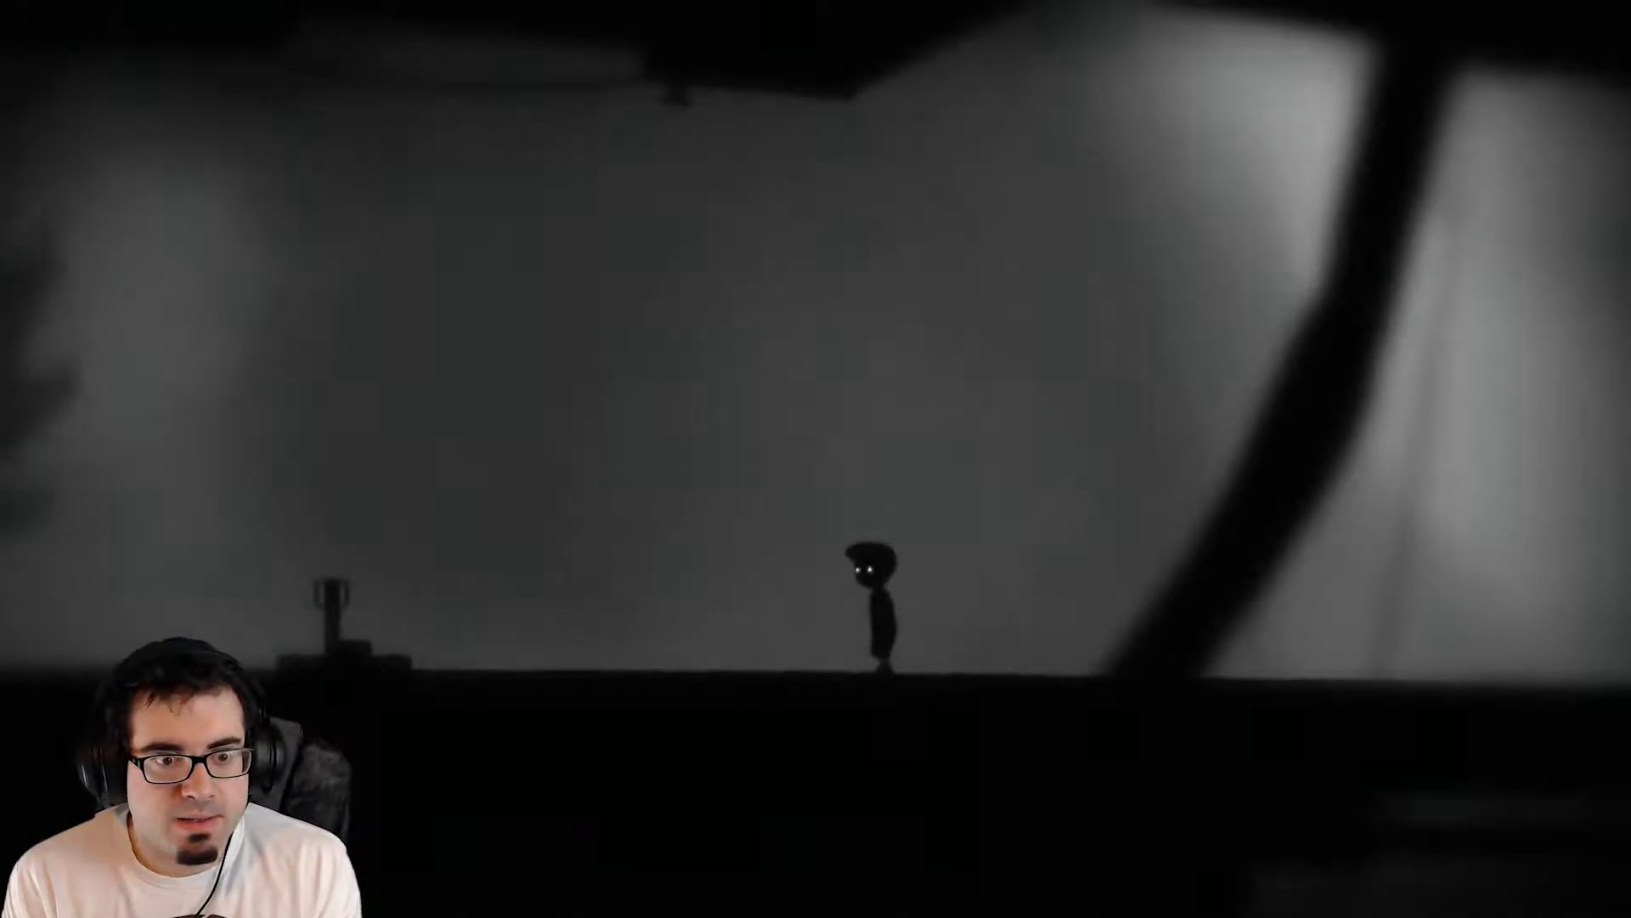
{"action": "key", "text": "Right"}
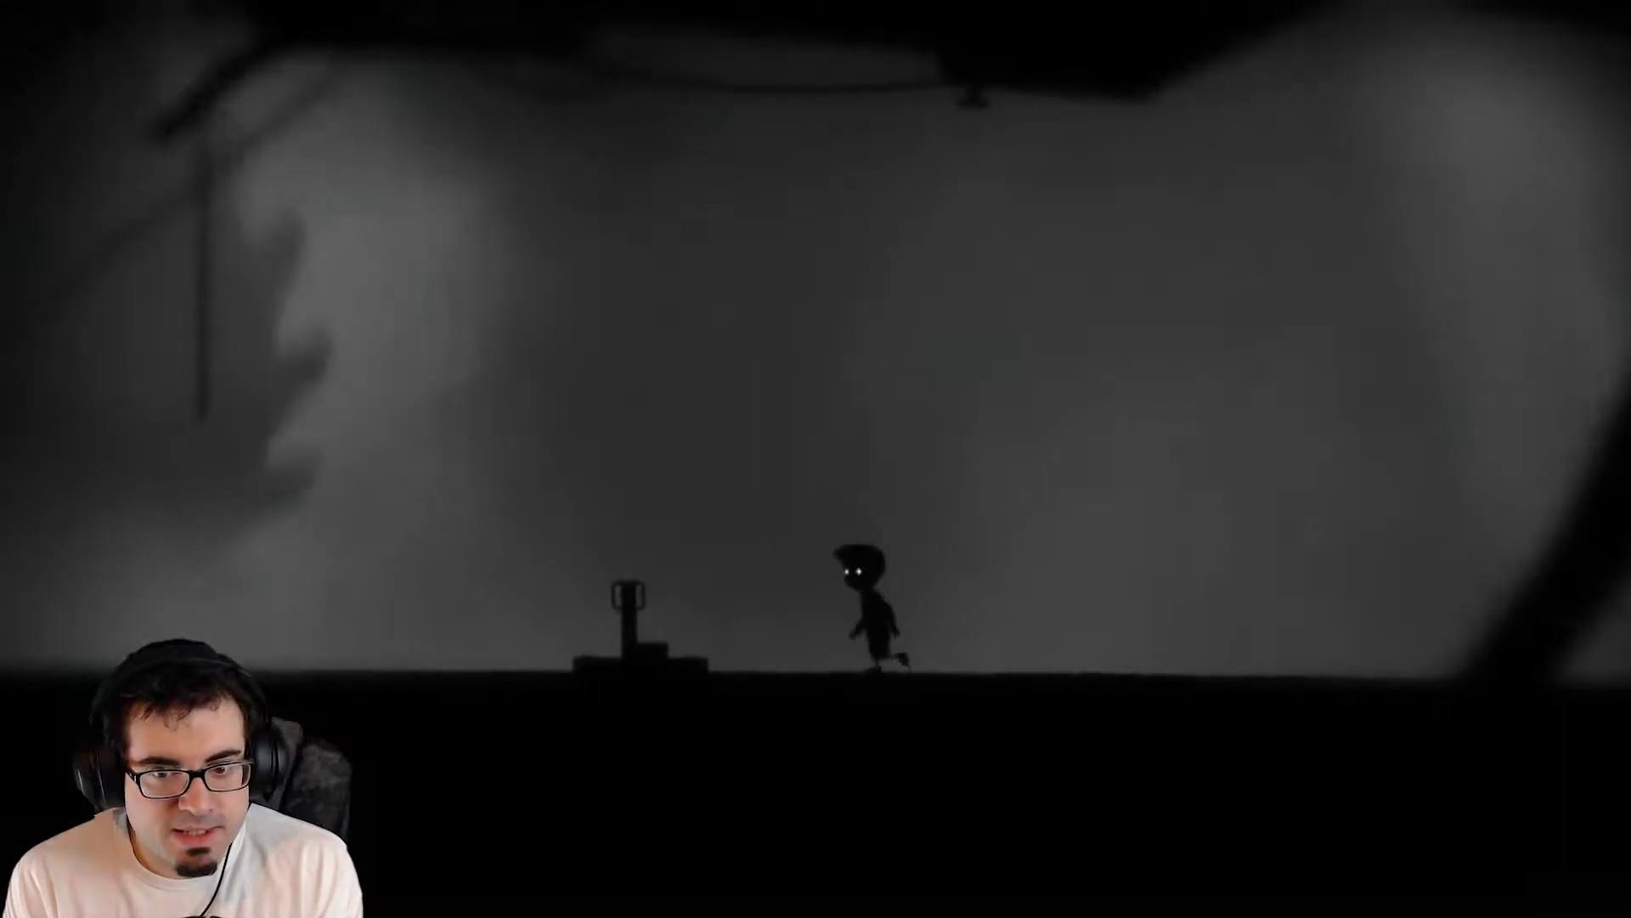
{"action": "key", "text": "Left"}
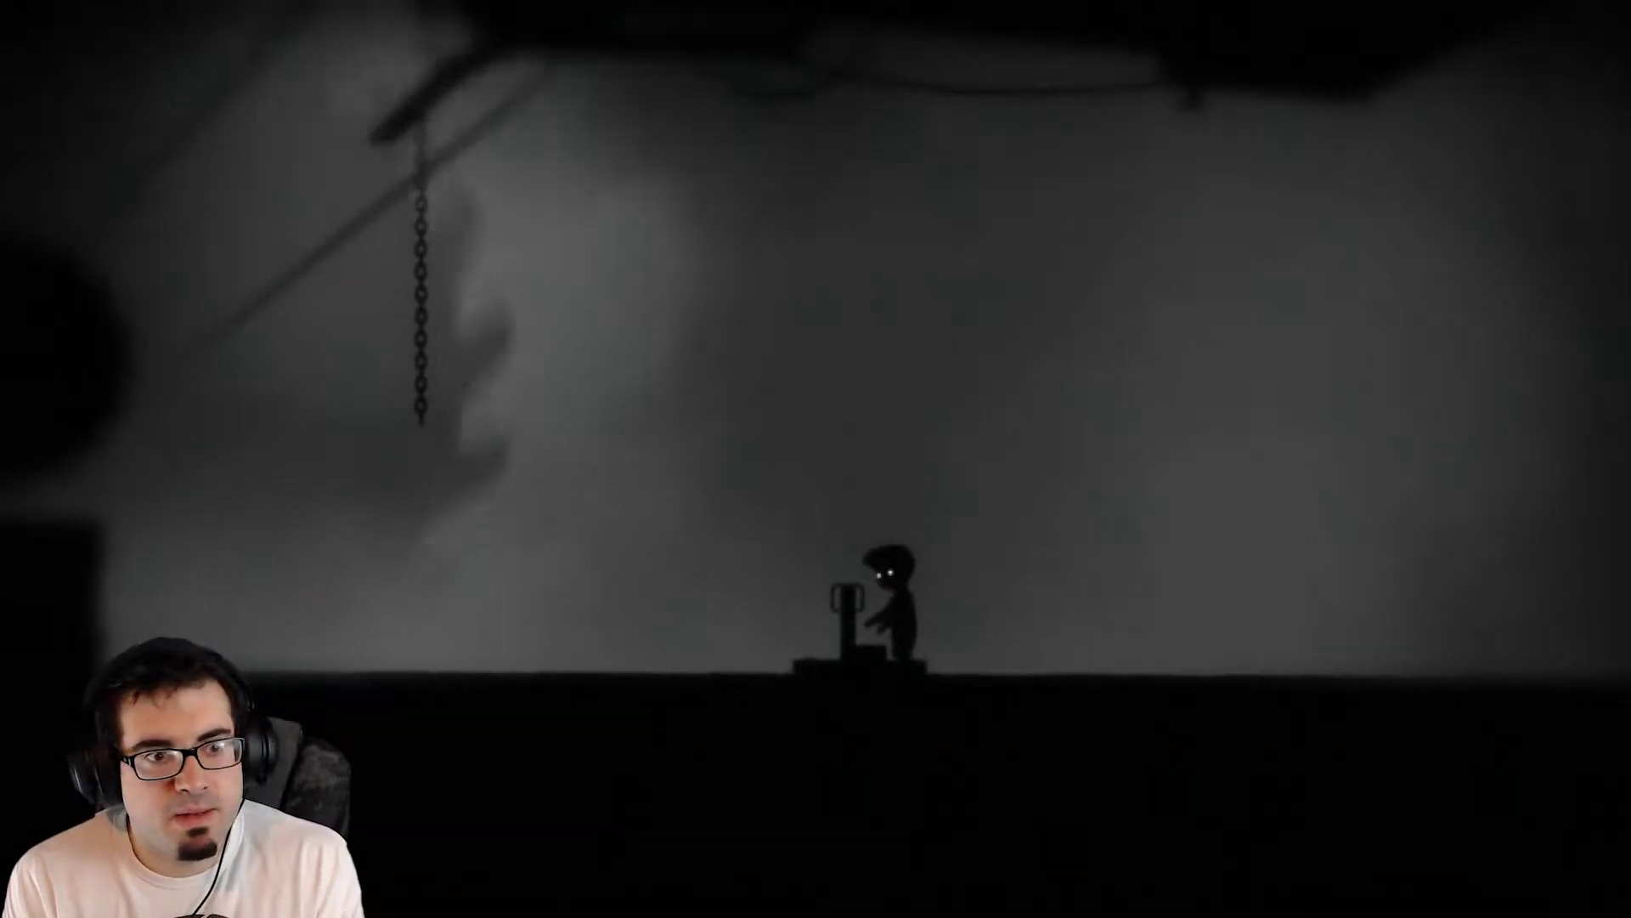
{"action": "key", "text": "Right"}
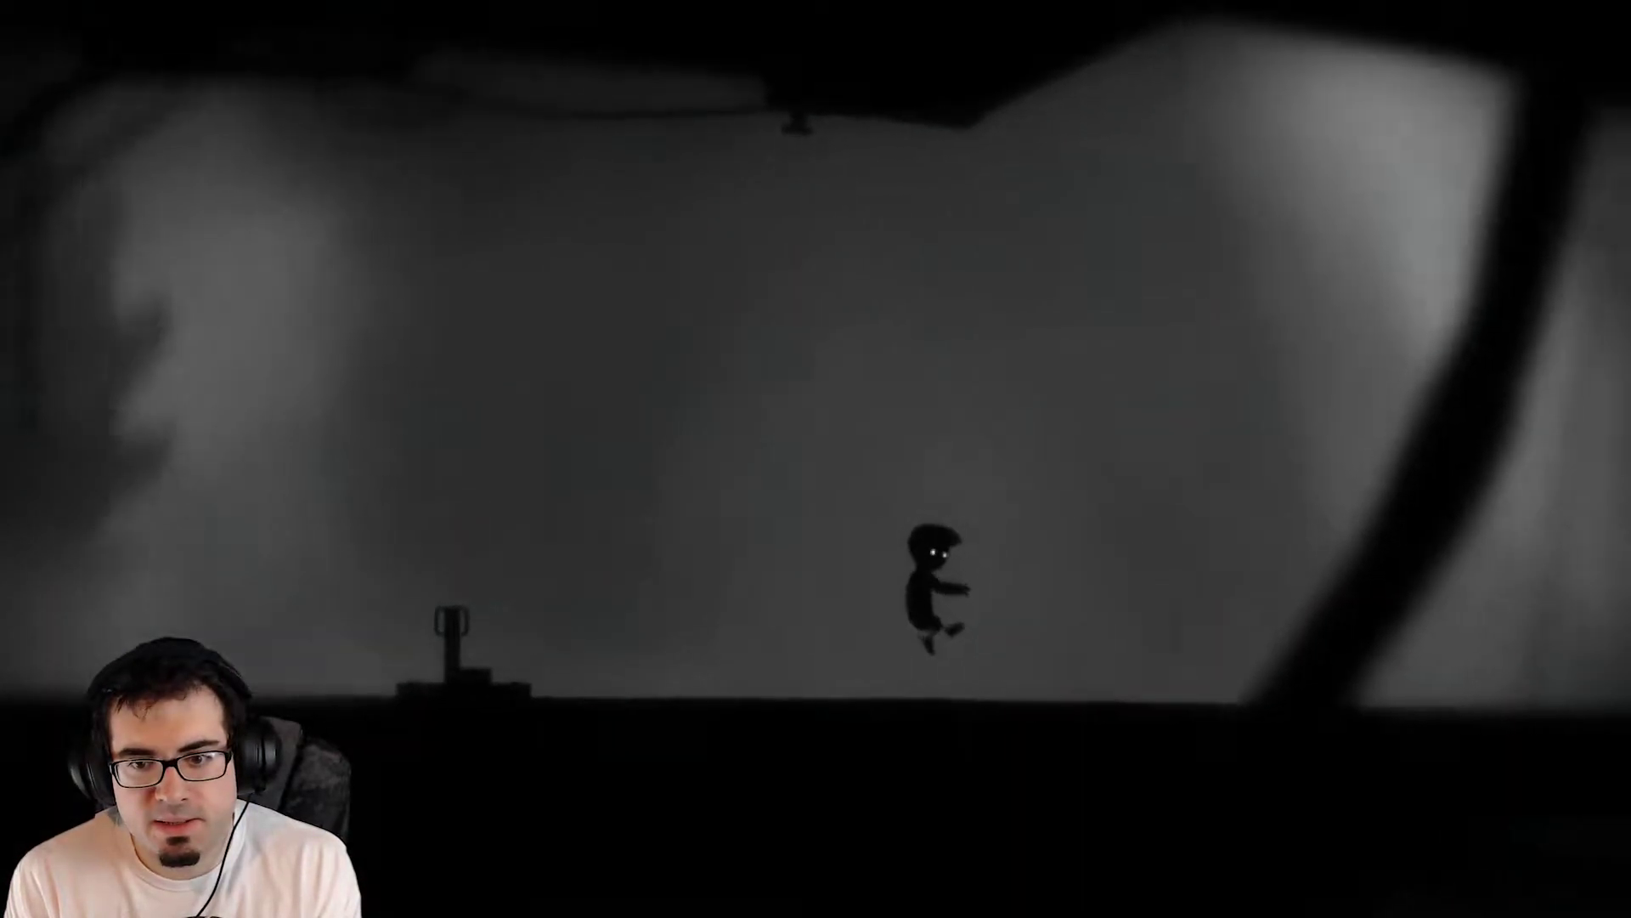
{"action": "key", "text": "Left"}
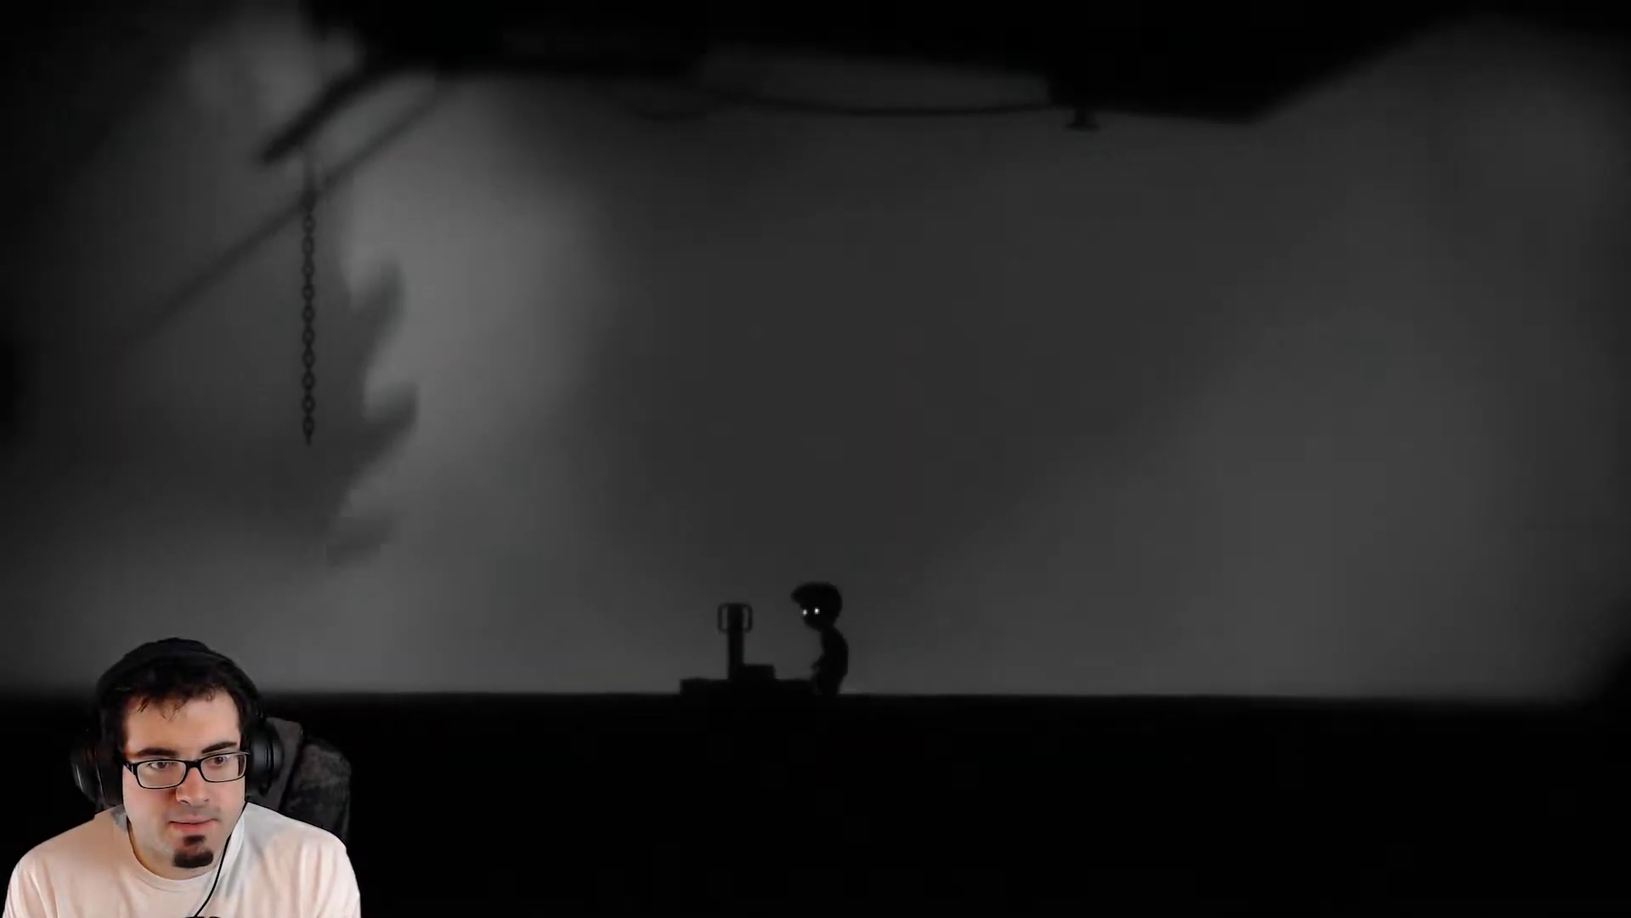
{"action": "key", "text": "Left"}
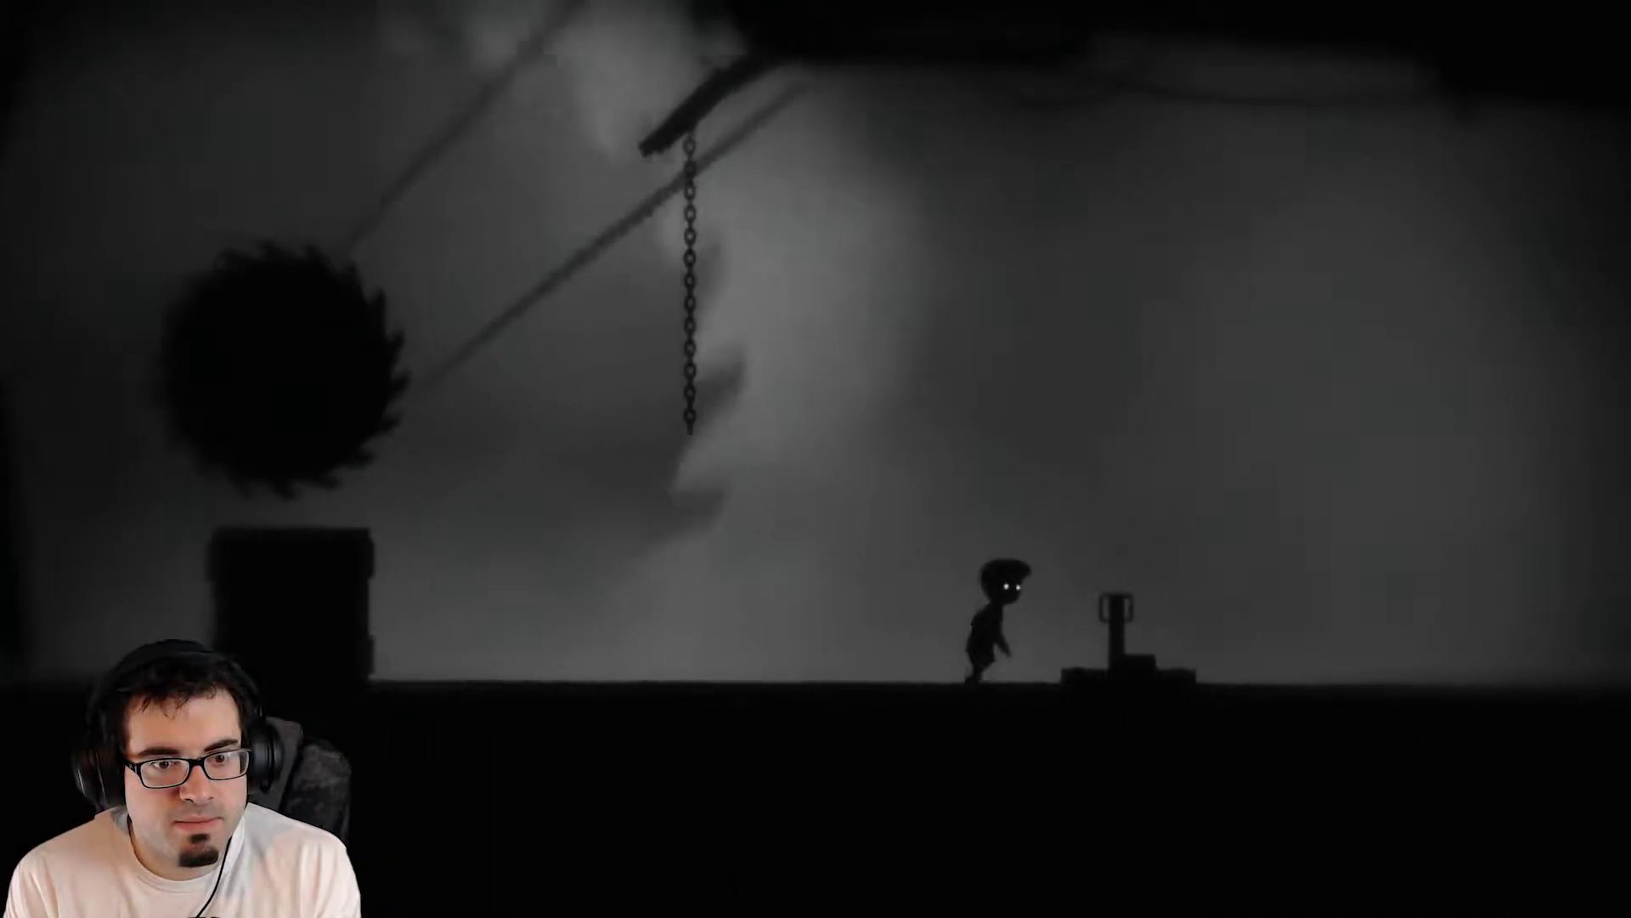
{"action": "key", "text": "Right"}
{"action": "key", "text": "Left"}
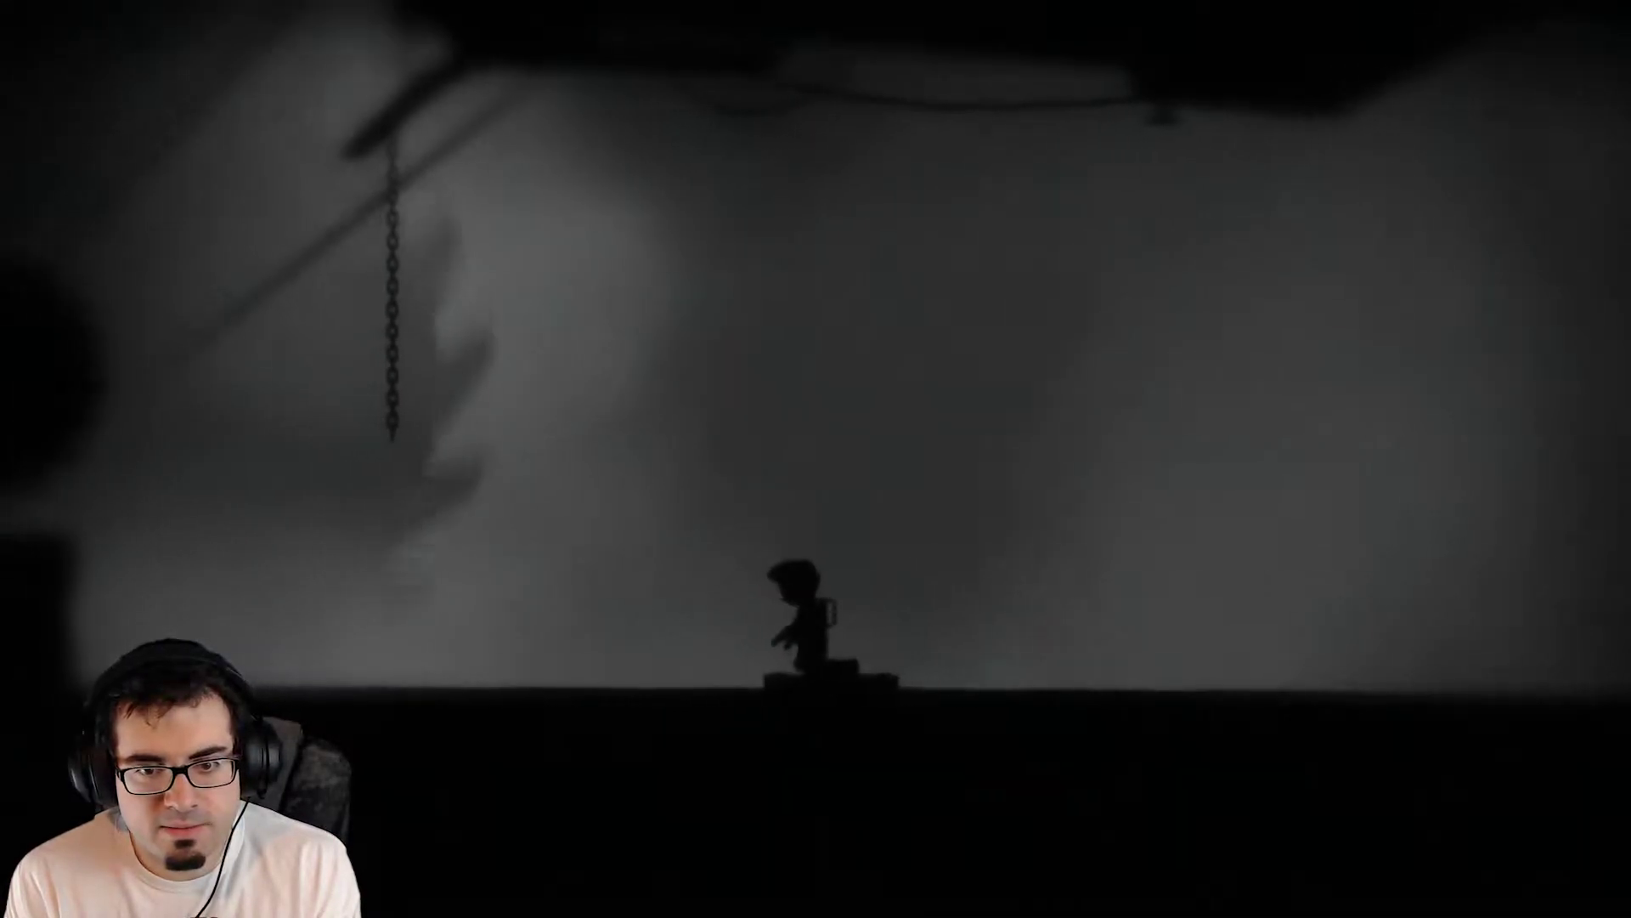
{"action": "key", "text": "Left"}
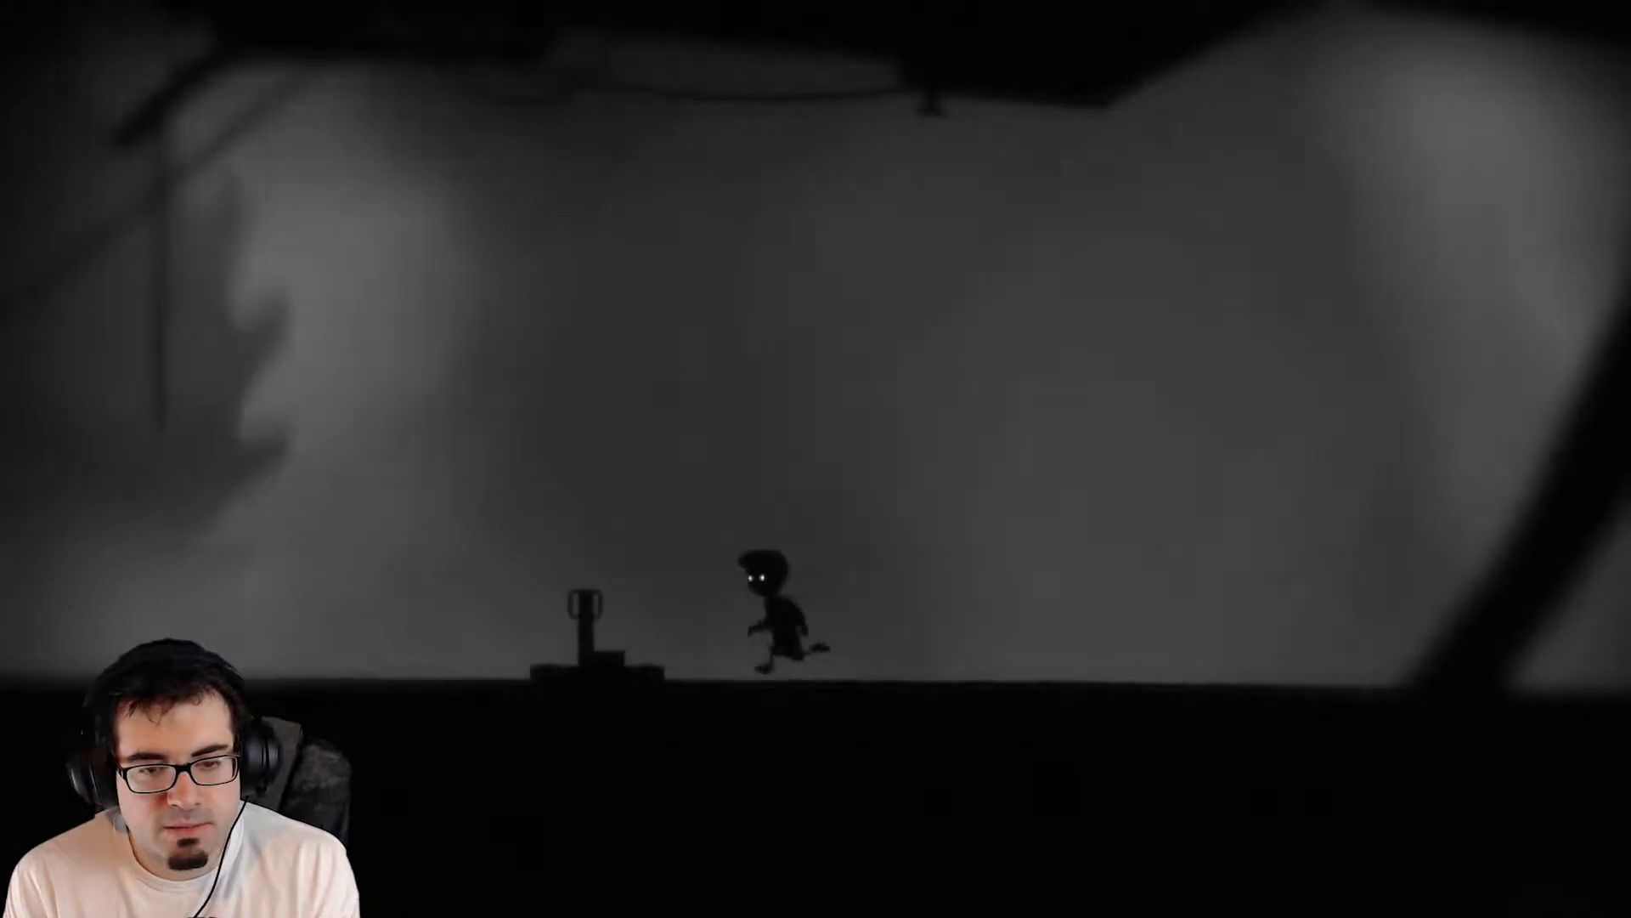
Push the crate right under the saw, climb it, and jump to the hanging chain.
{"action": "key", "text": "Left"}
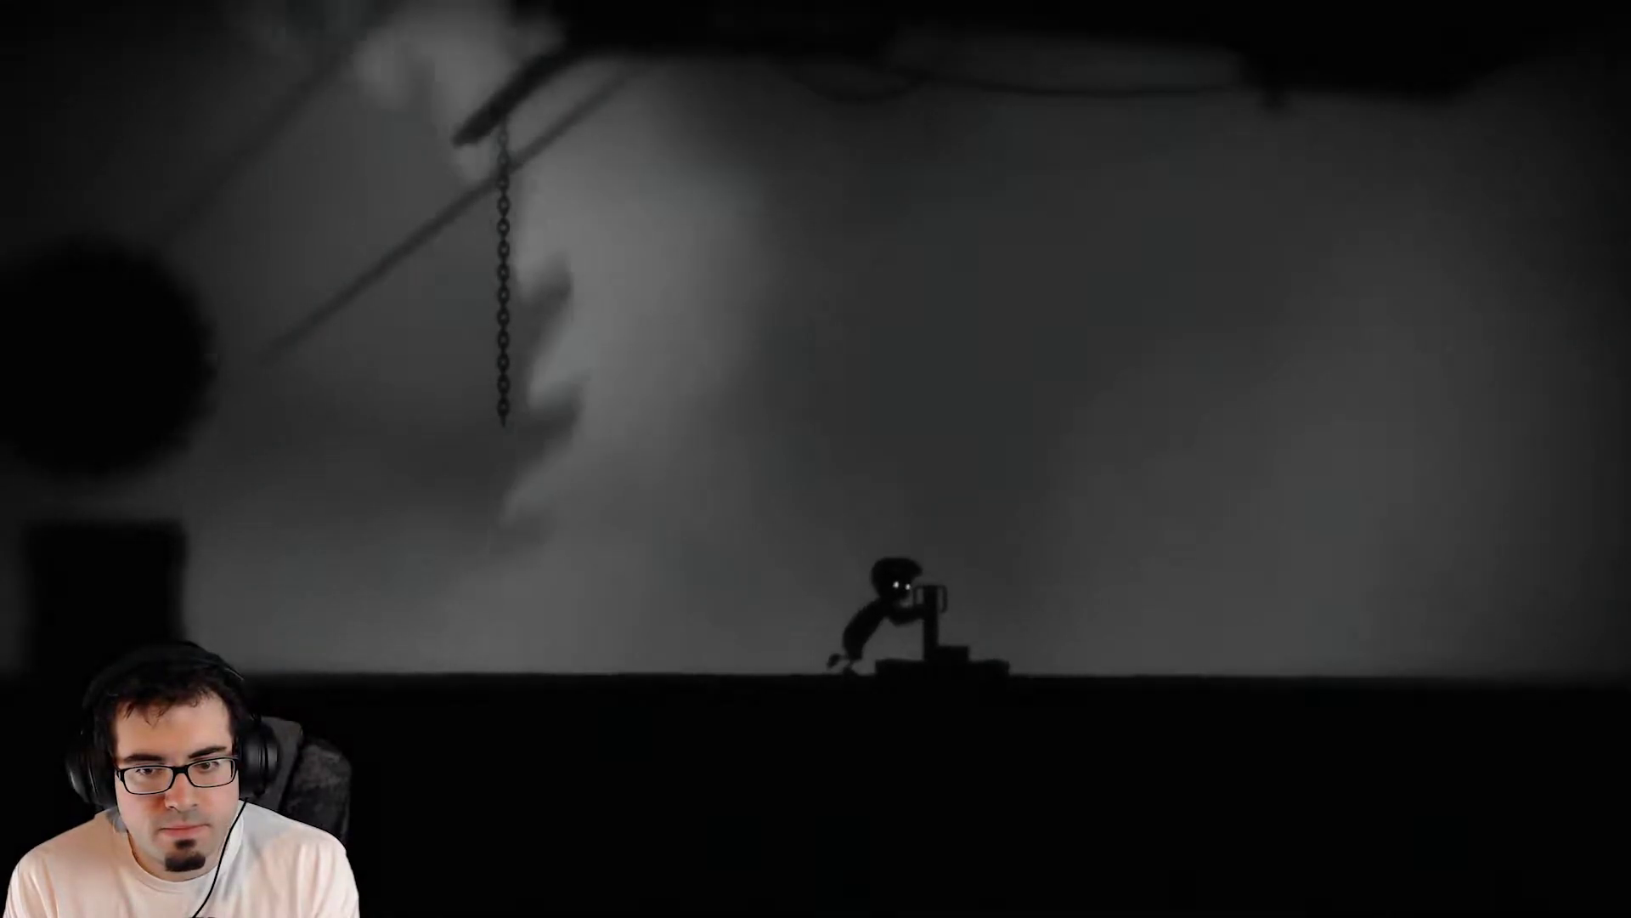
{"action": "key", "text": "Left"}
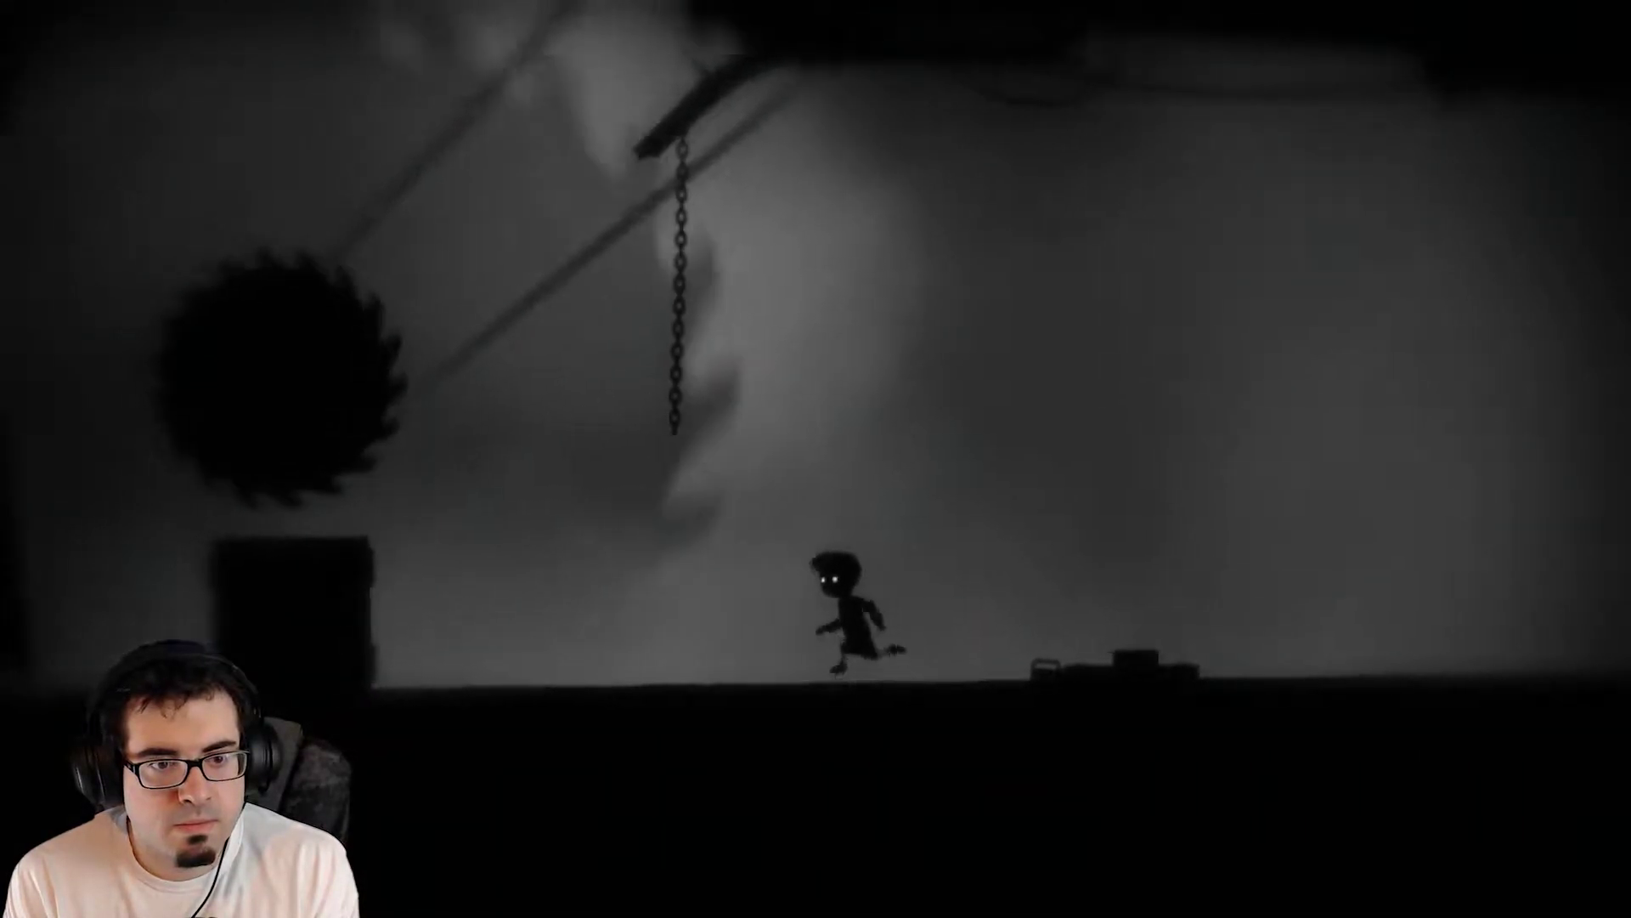
{"action": "key", "text": "Left"}
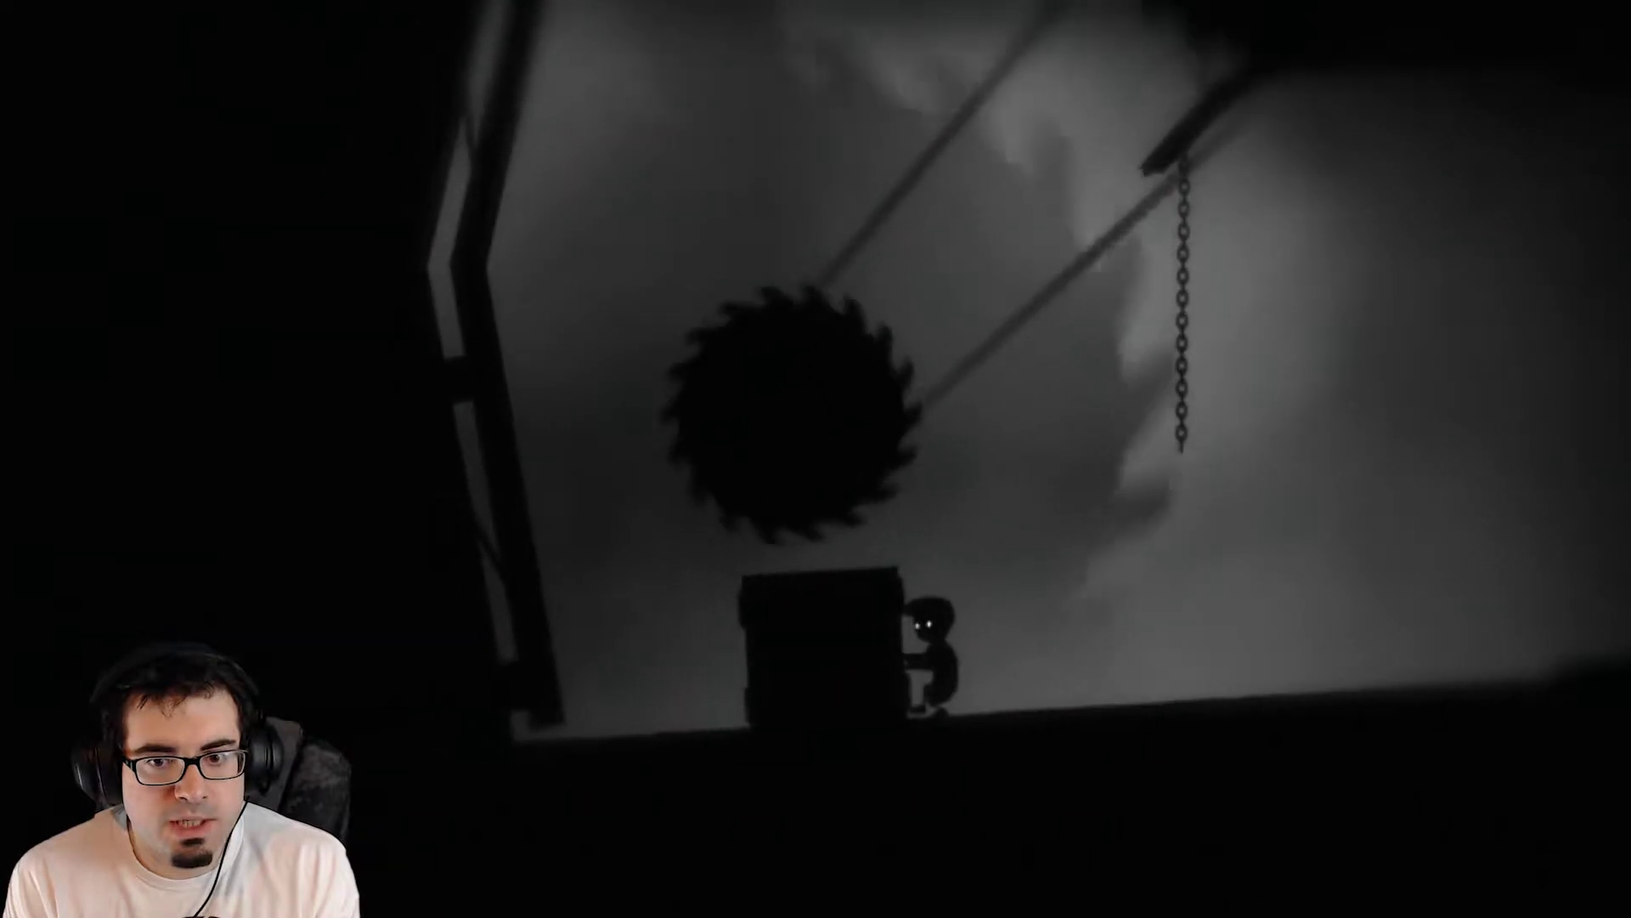
{"action": "key", "text": "Right"}
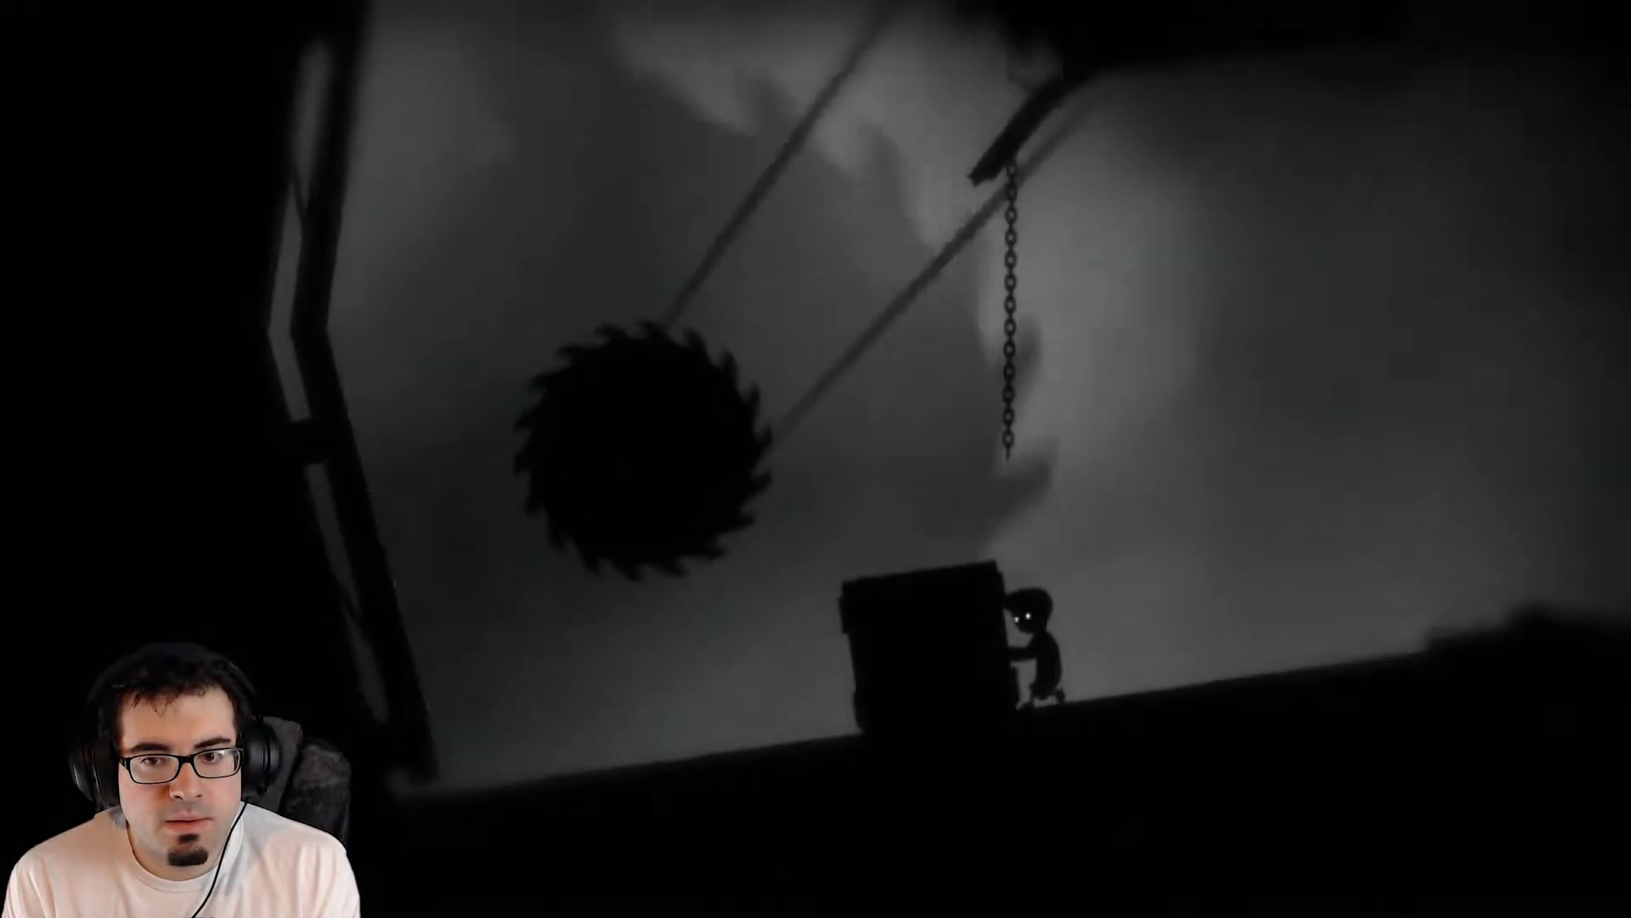
{"action": "key", "text": "Right"}
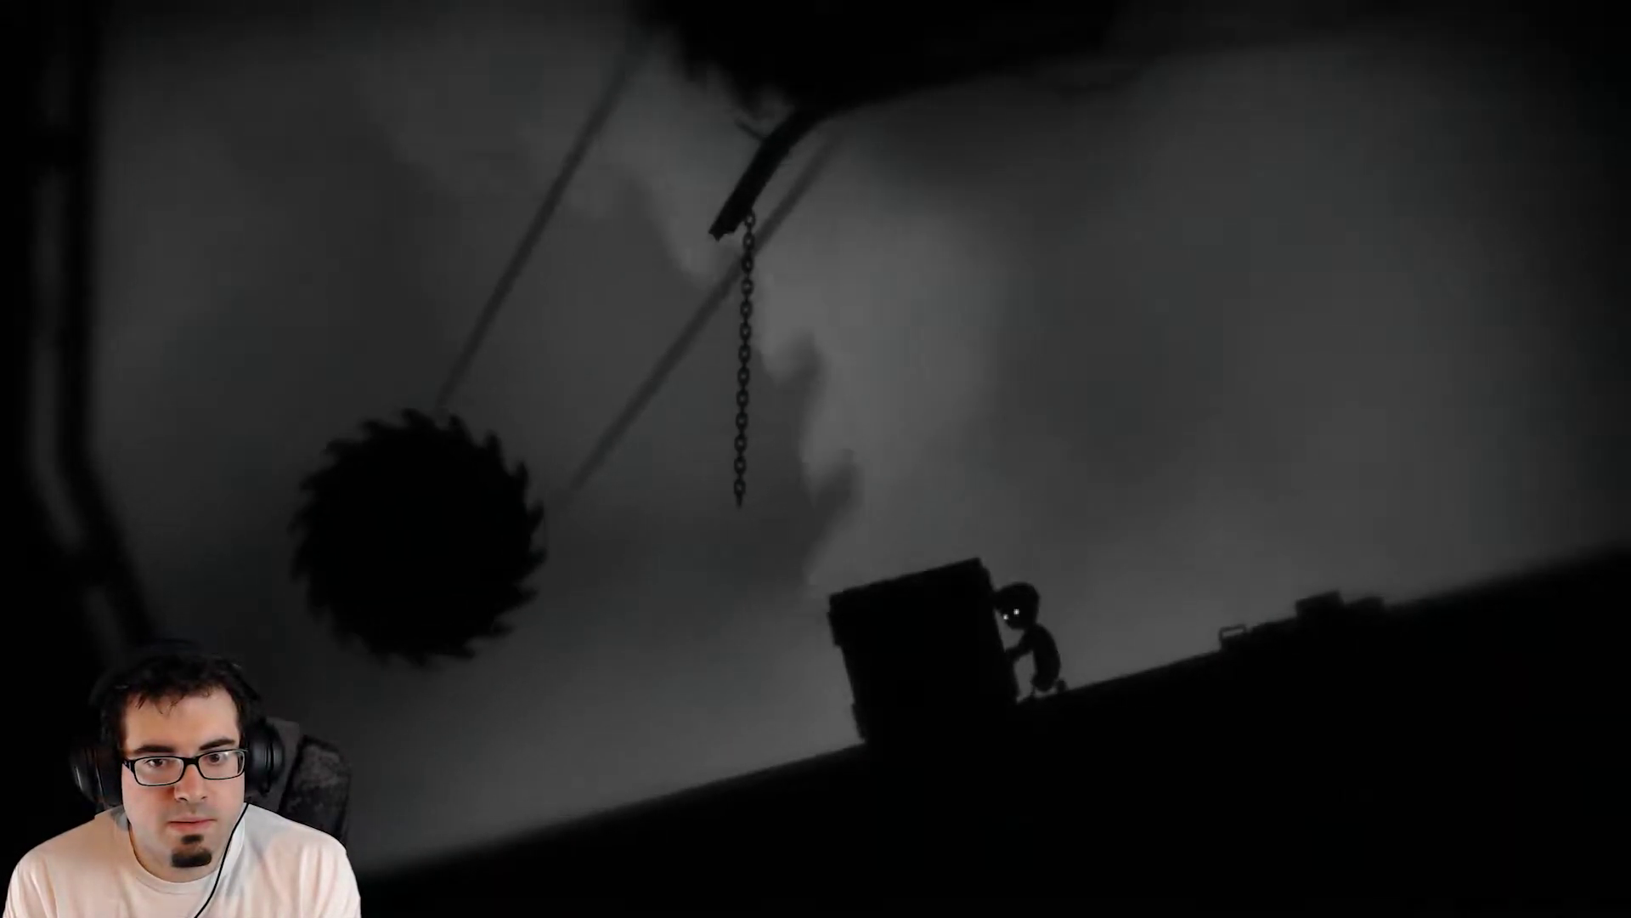
{"action": "key", "text": "Up"}
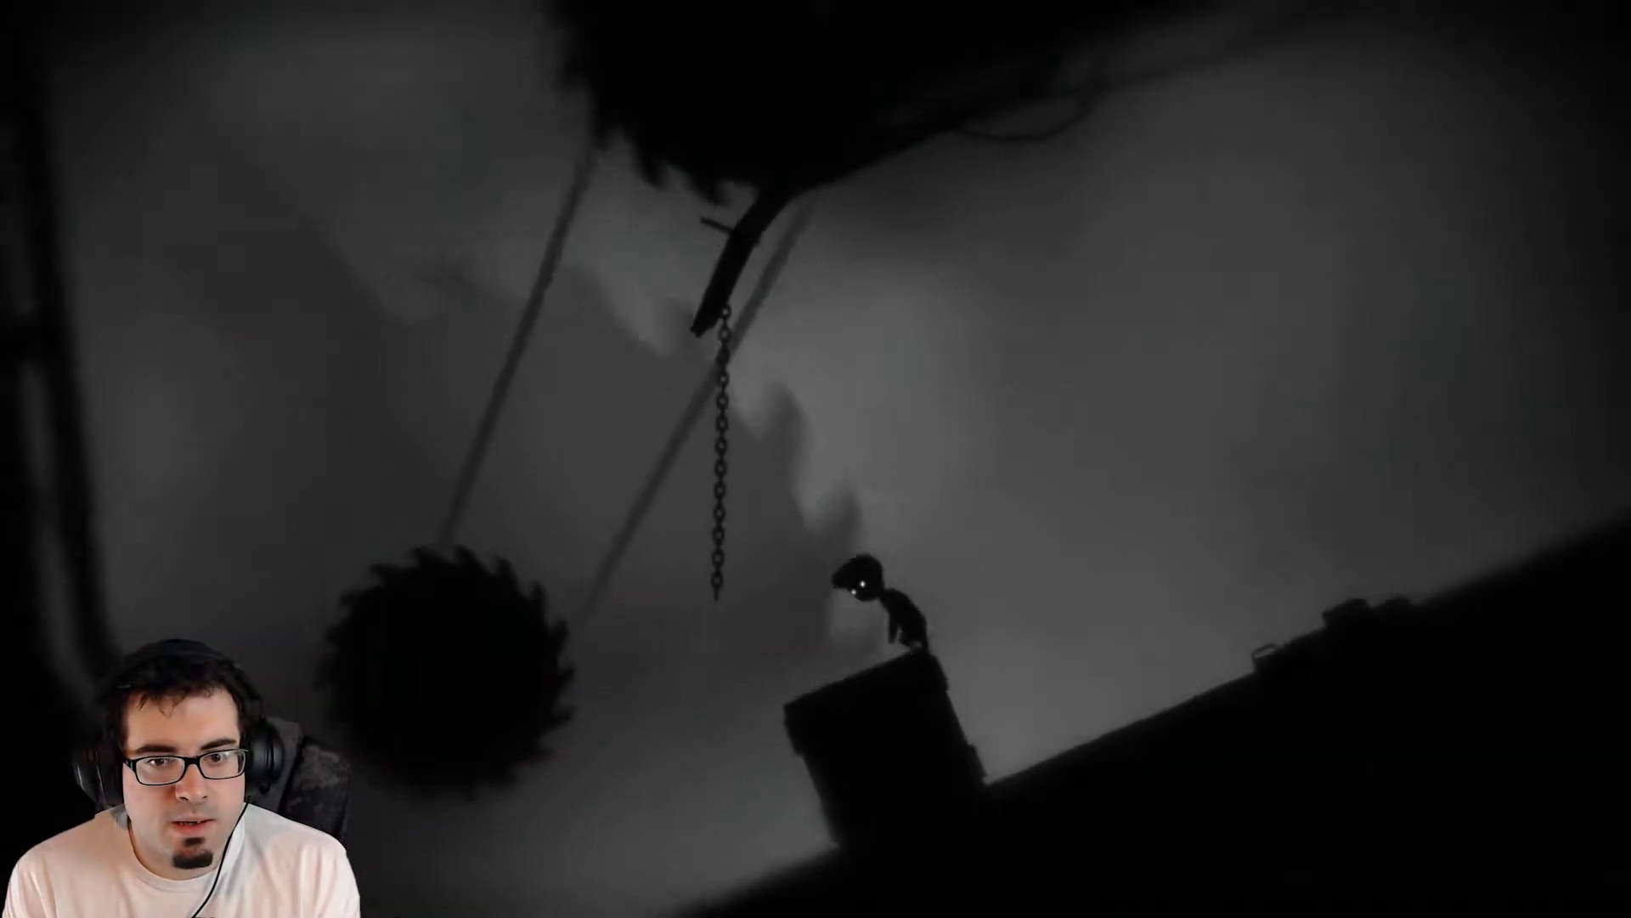
{"action": "key", "text": "Up"}
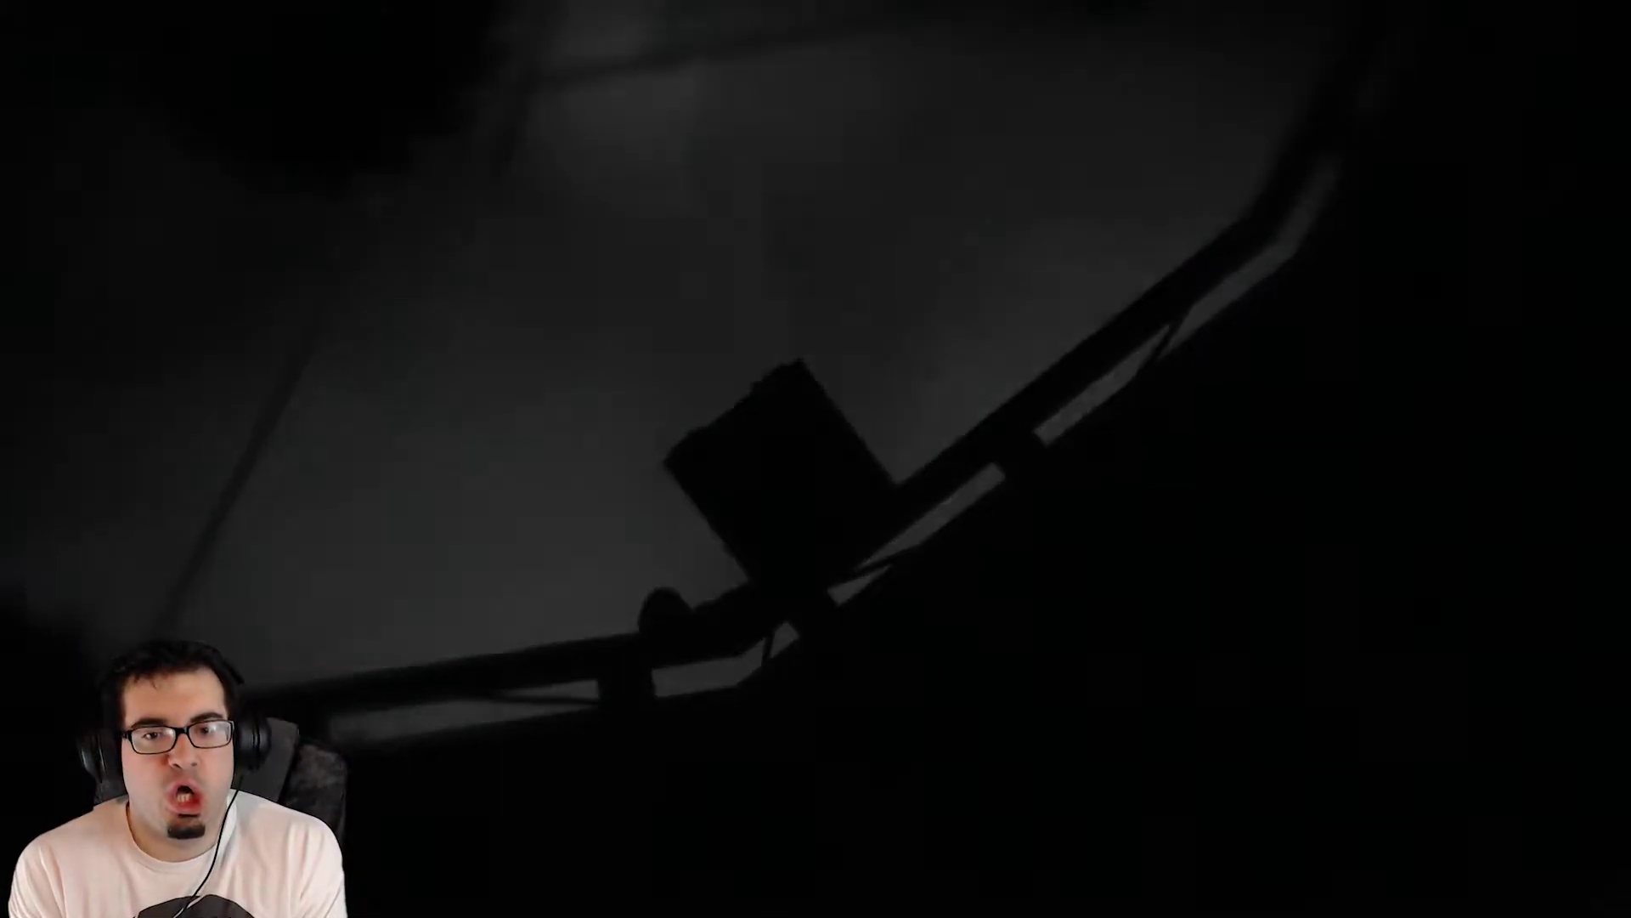
Grab the crate near the saw blade and jump up beside it.
{"action": "key", "text": "Left"}
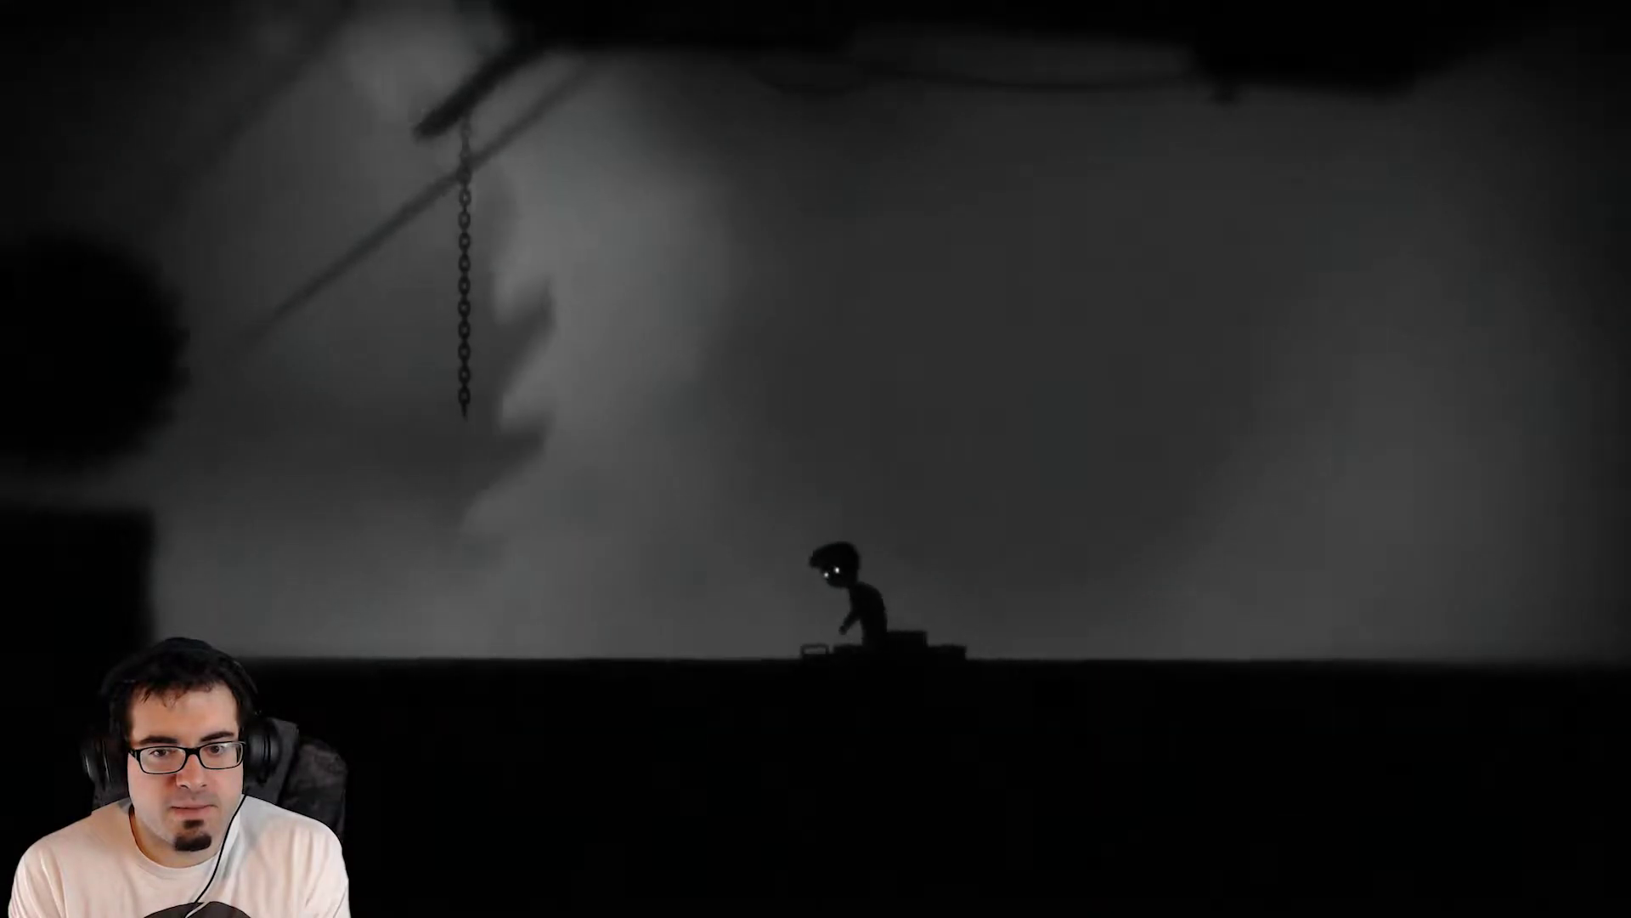
{"action": "key", "text": "Left"}
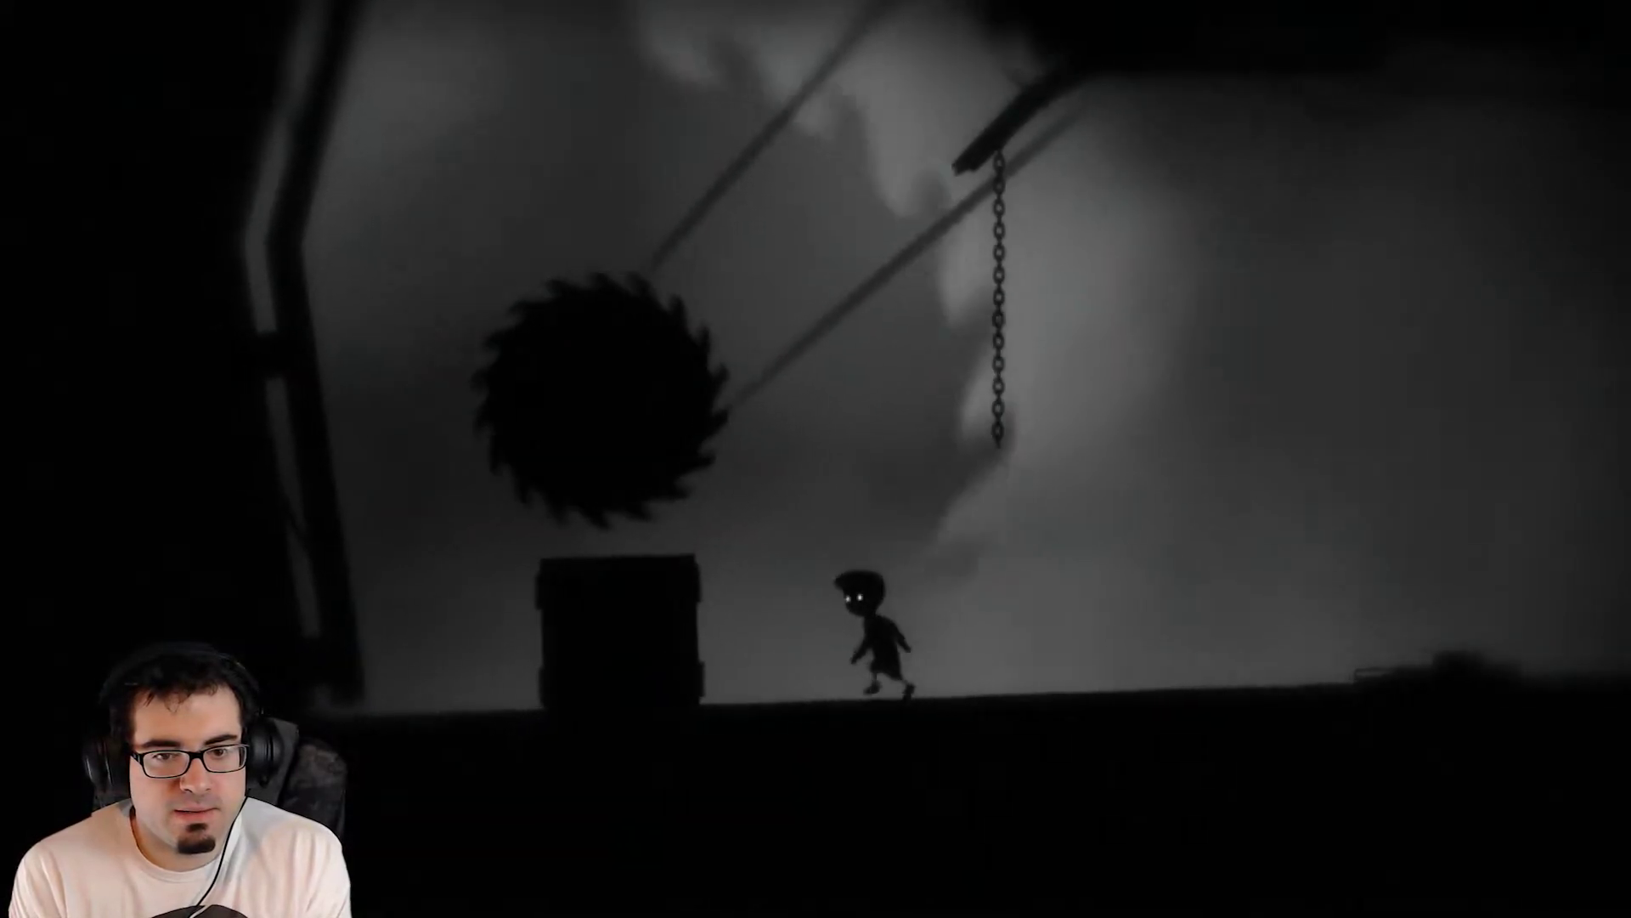
{"action": "key", "text": "Left"}
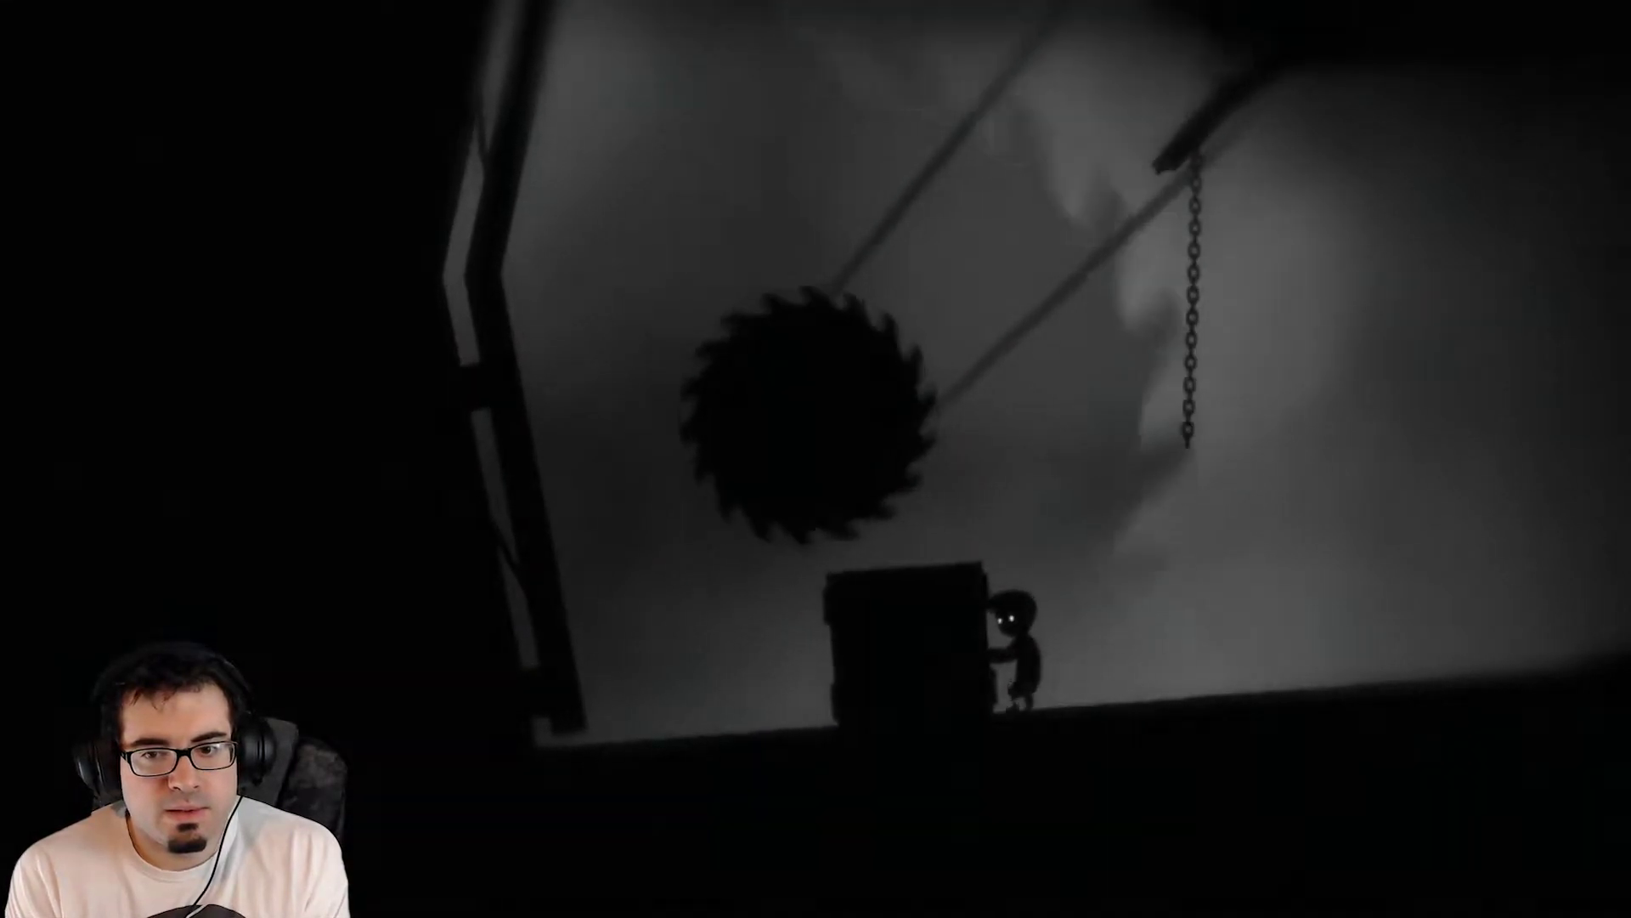
{"action": "key", "text": "ctrl"}
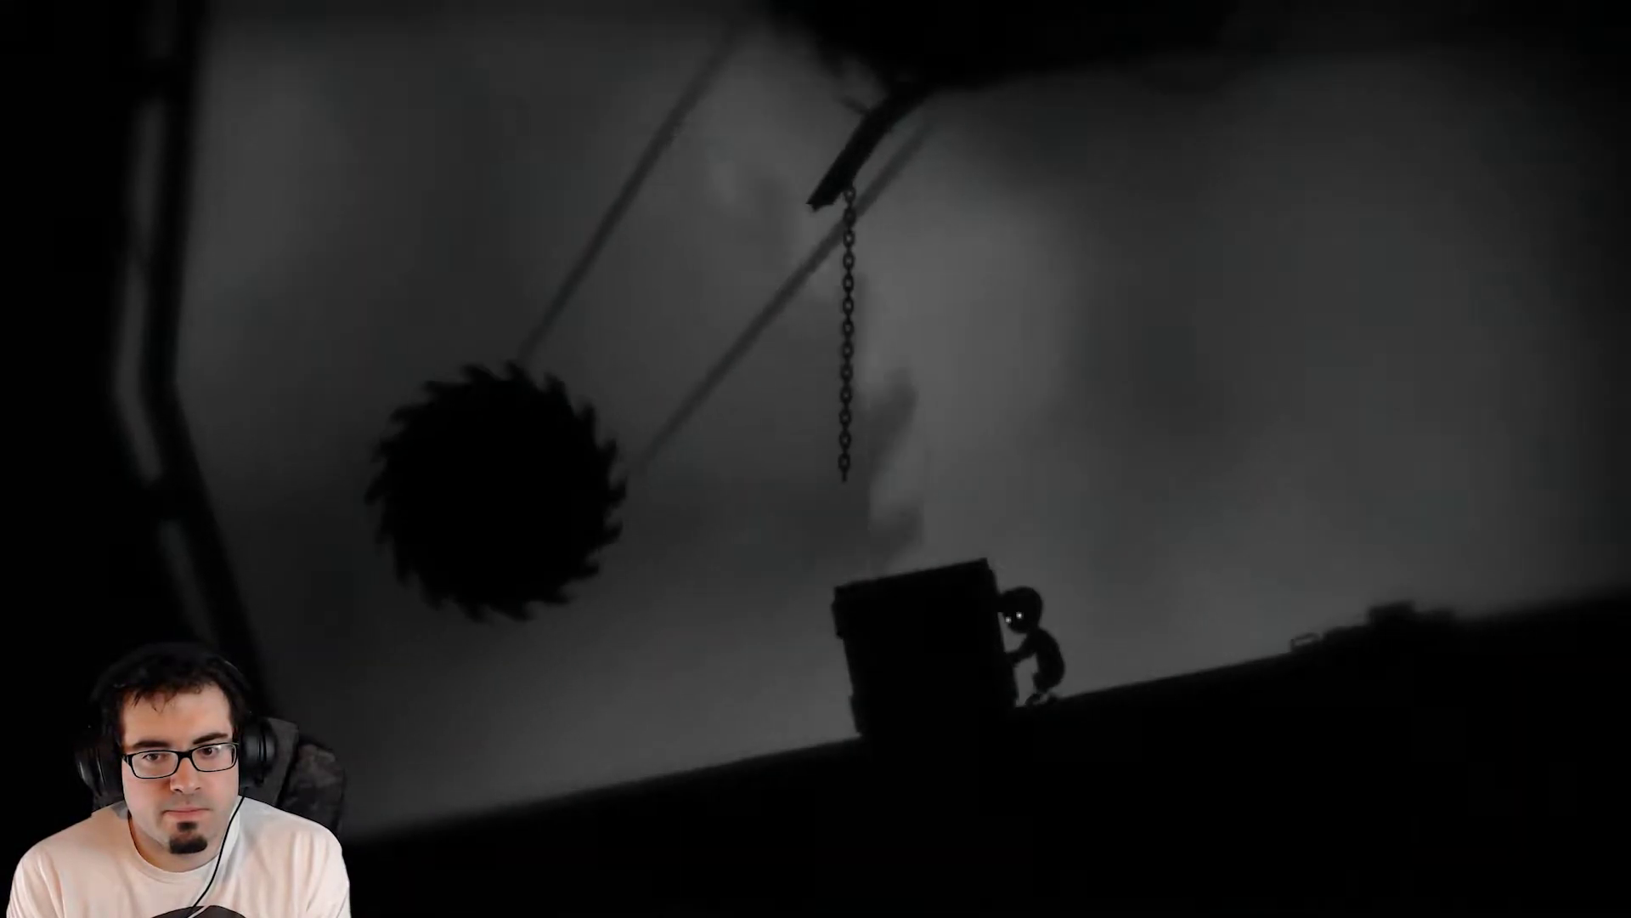
{"action": "key", "text": "Up"}
{"action": "key", "text": "Up"}
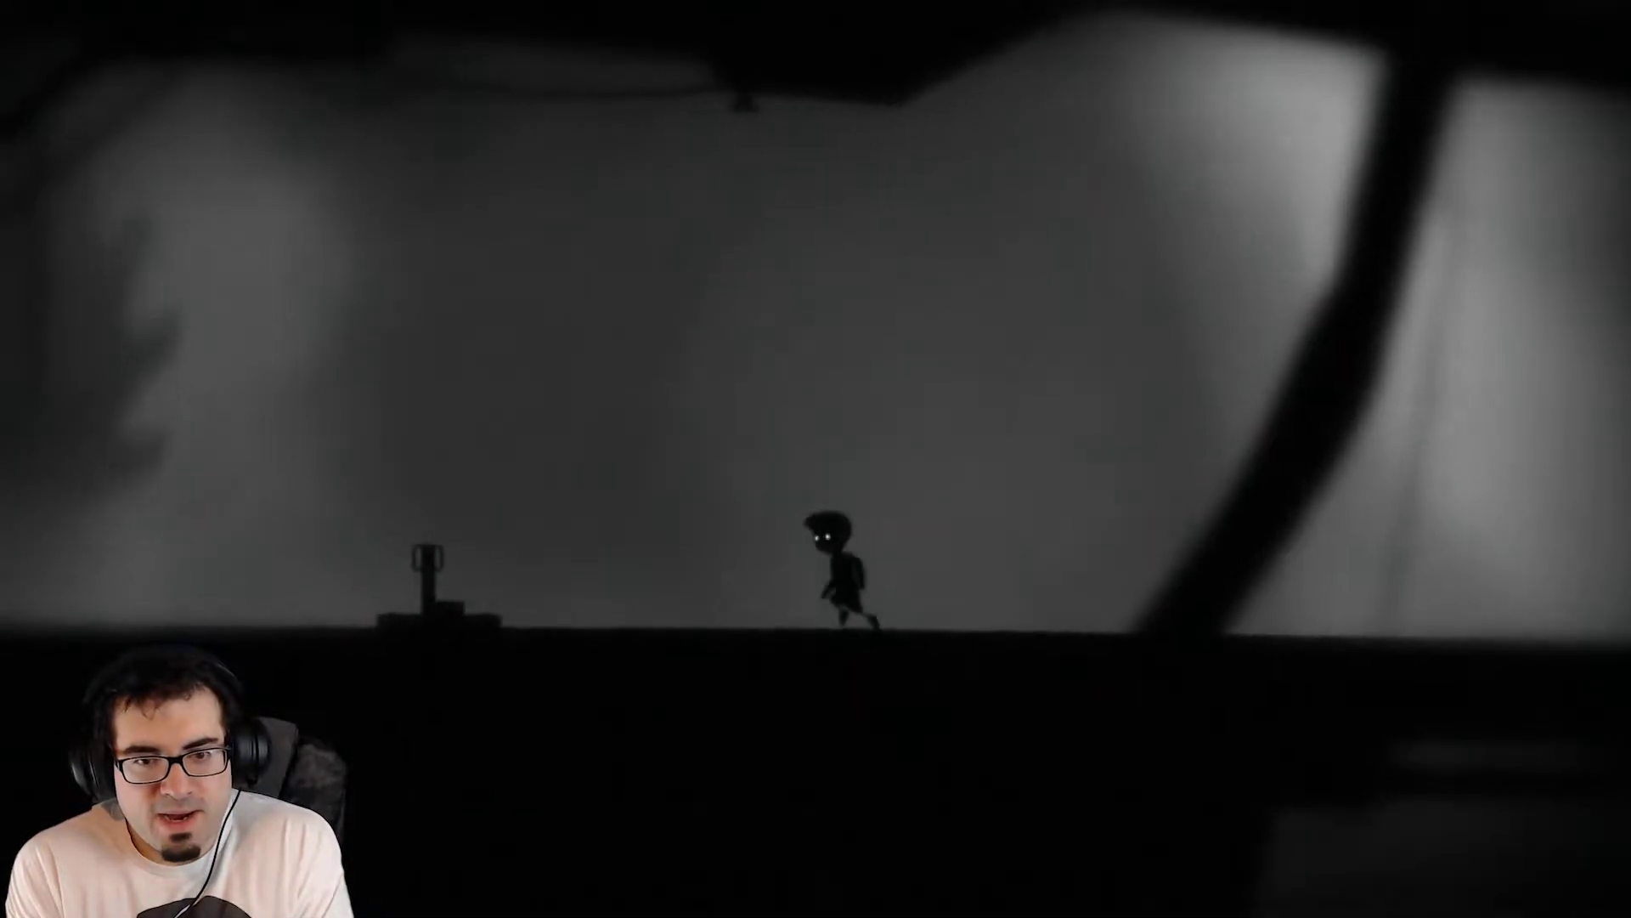
Pull the lever, push the crate right, and swing between the chain and pillar.
{"action": "key", "text": "Right"}
{"action": "key", "text": "ctrl+Left"}
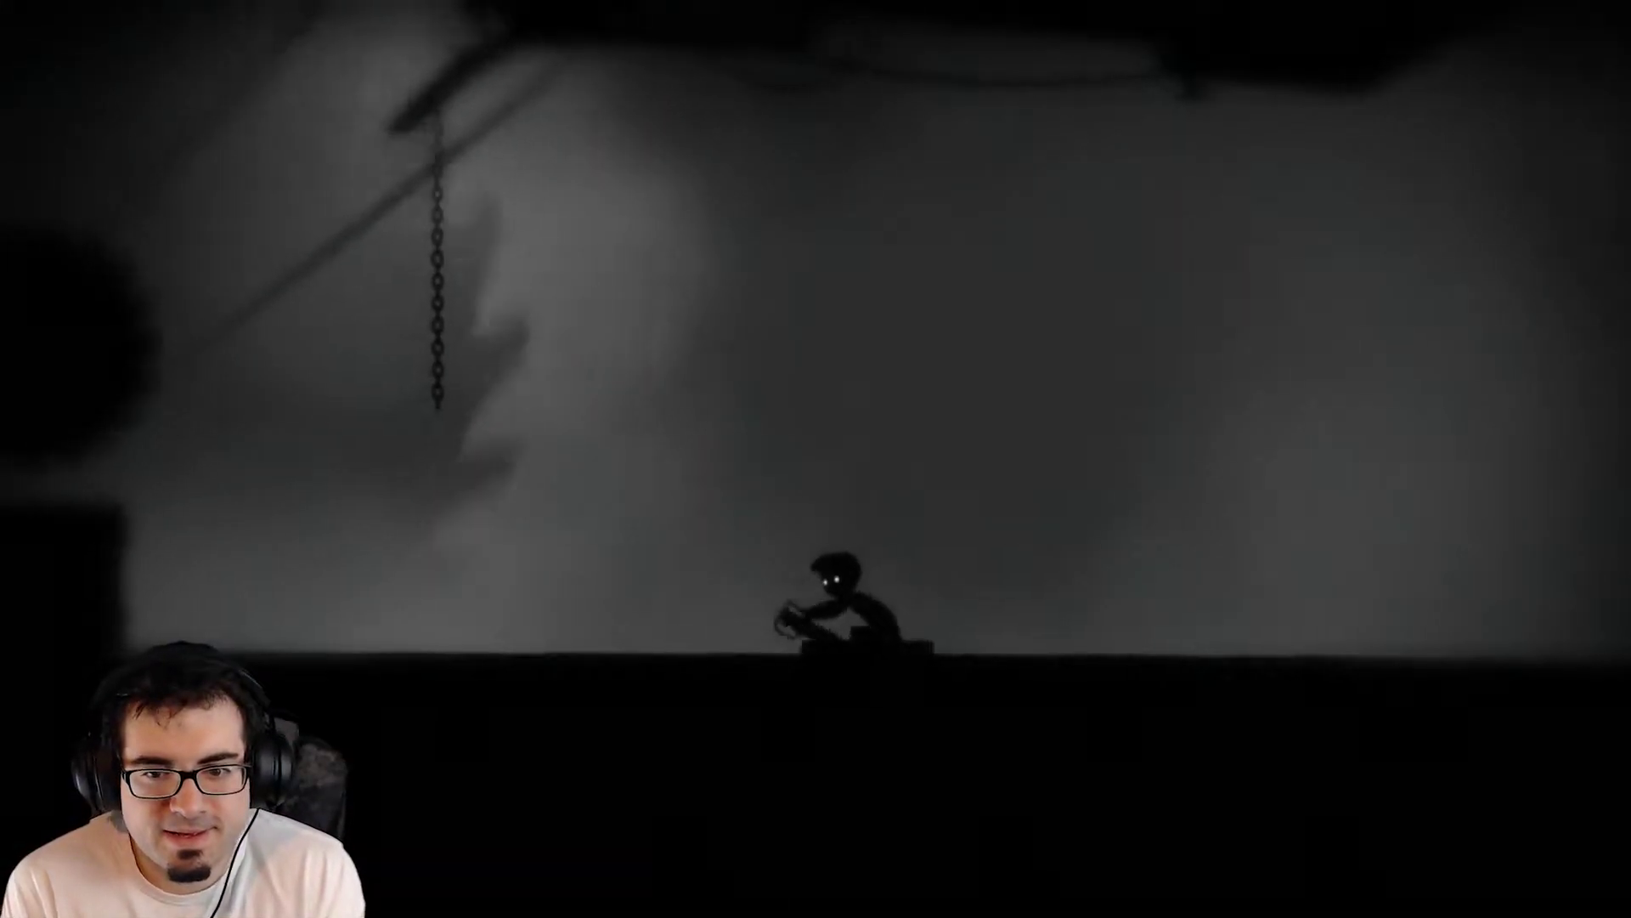
{"action": "key", "text": "Left"}
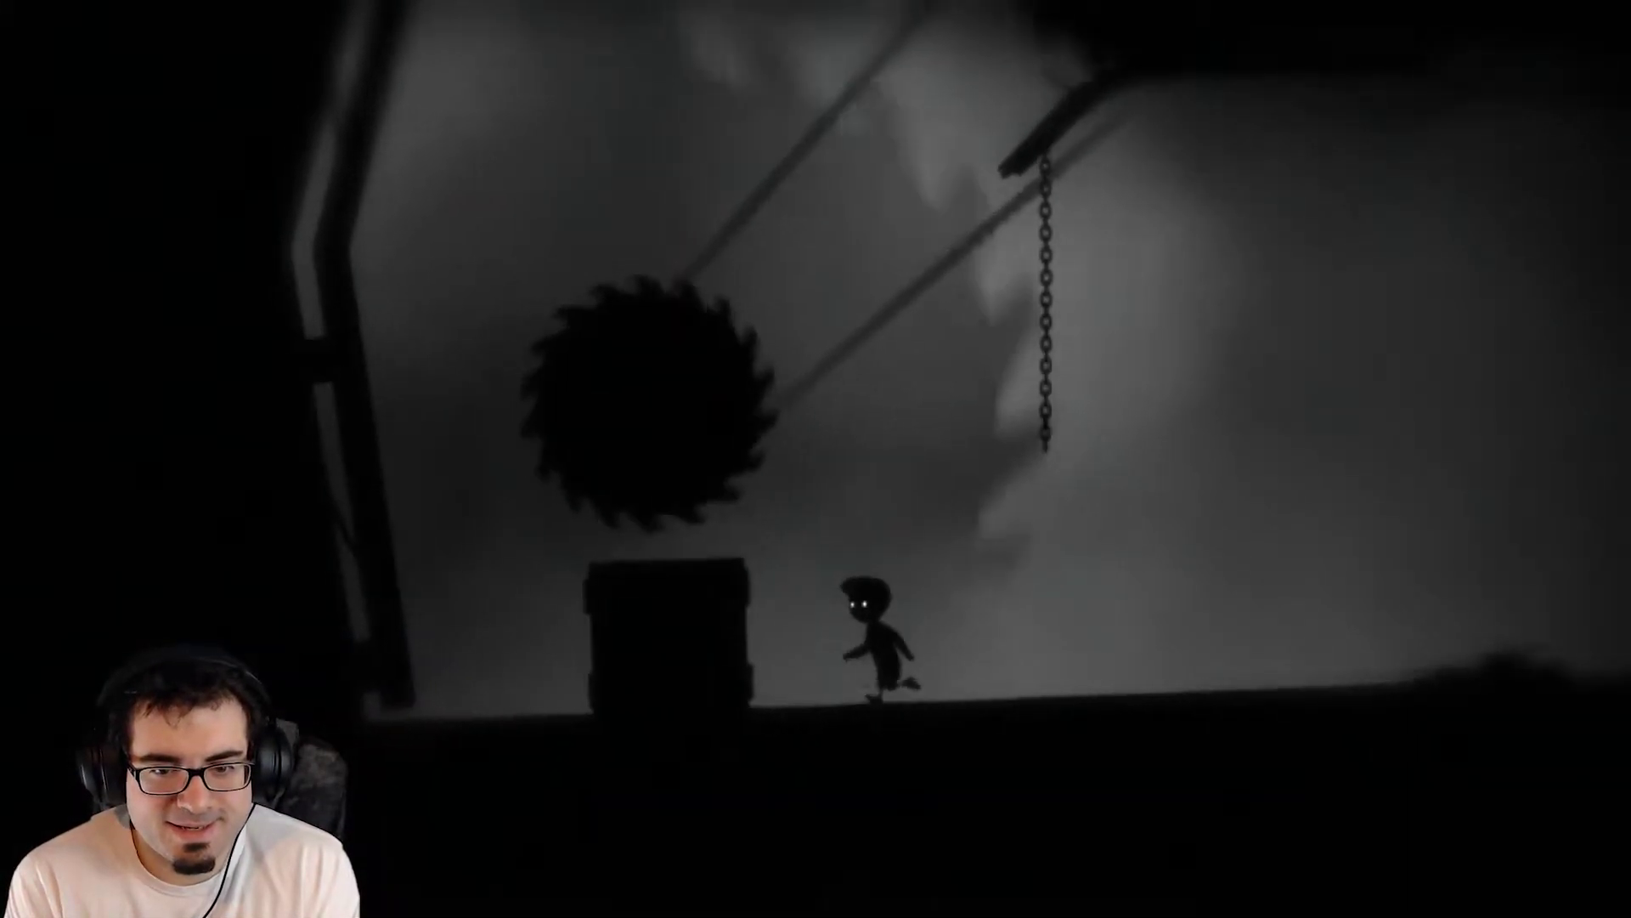
{"action": "key", "text": "ctrl+Right"}
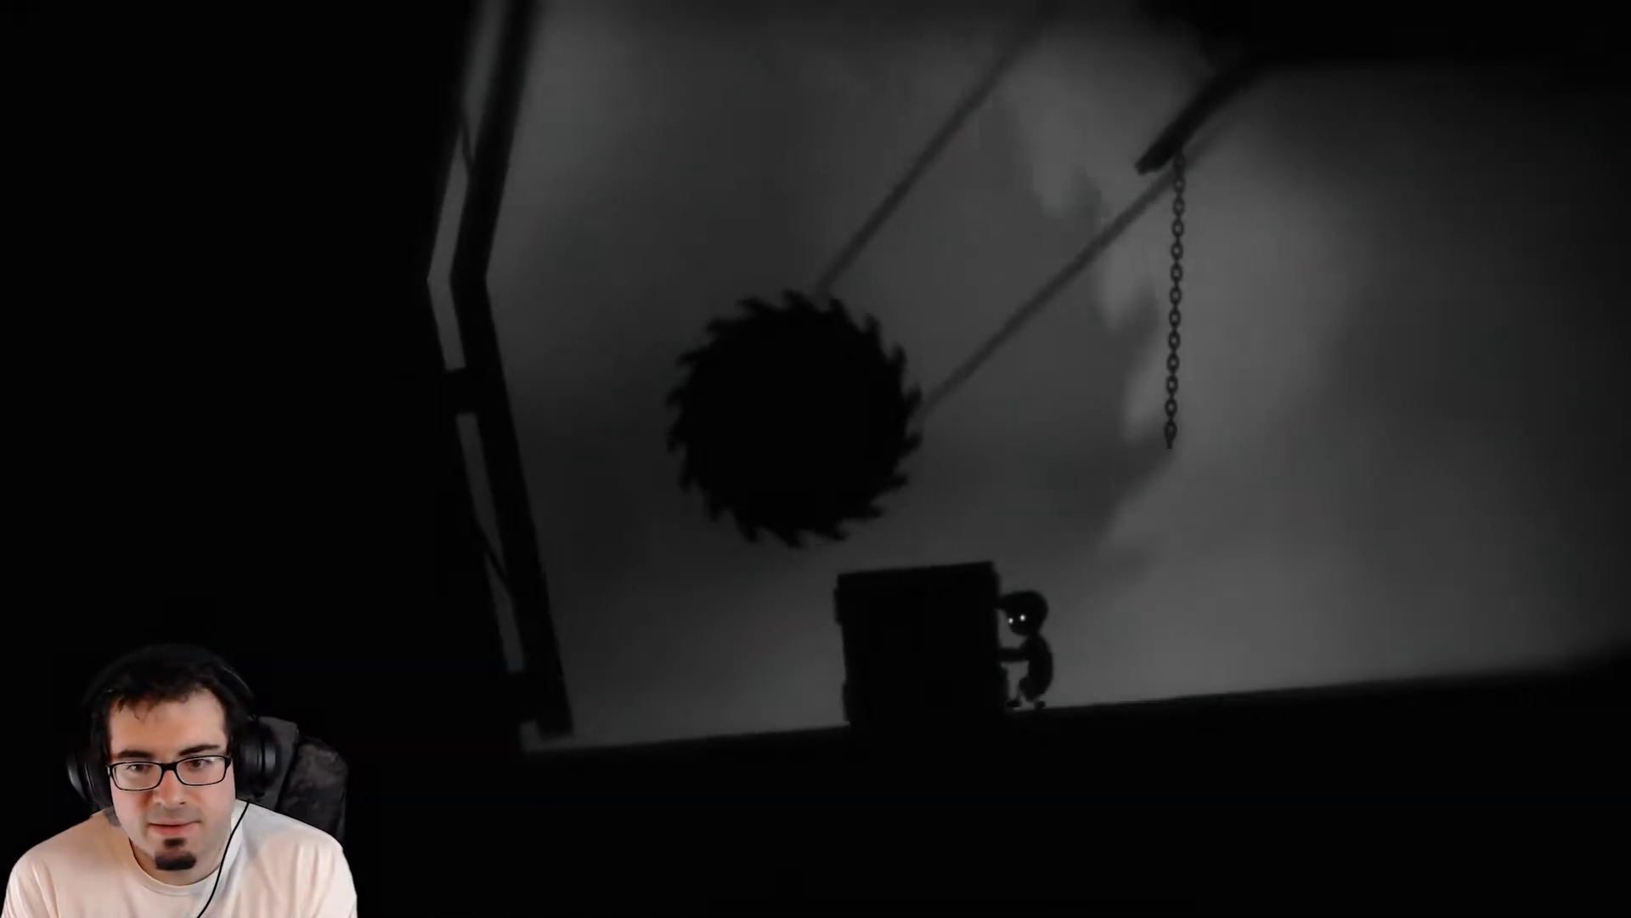
{"action": "key", "text": "ctrl+Right"}
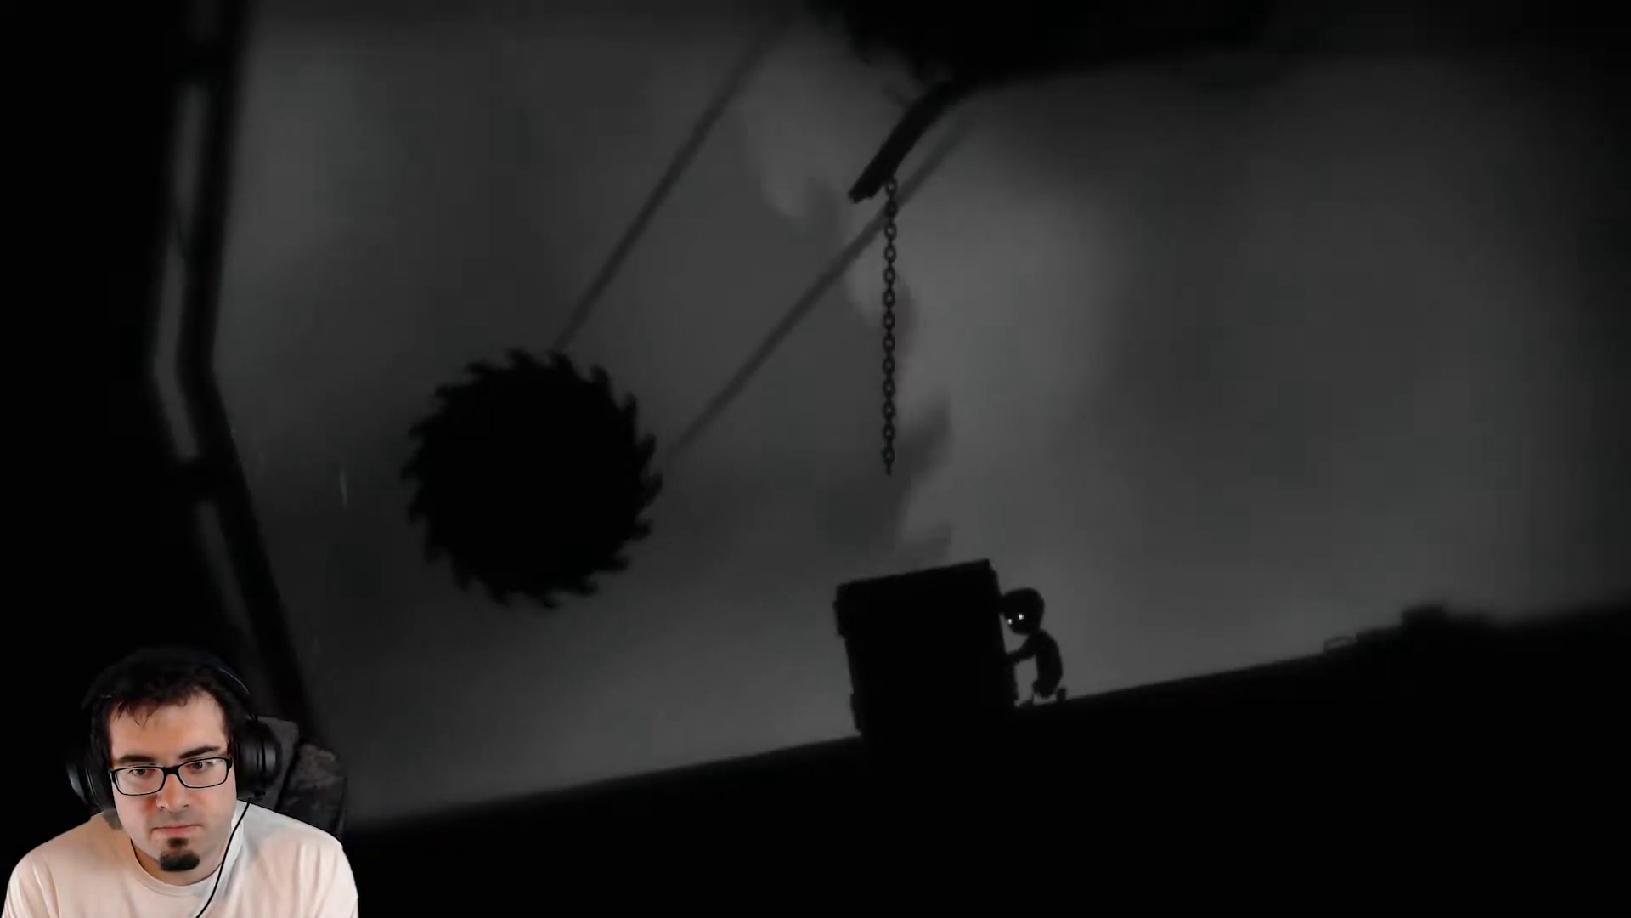
{"action": "key", "text": "Up"}
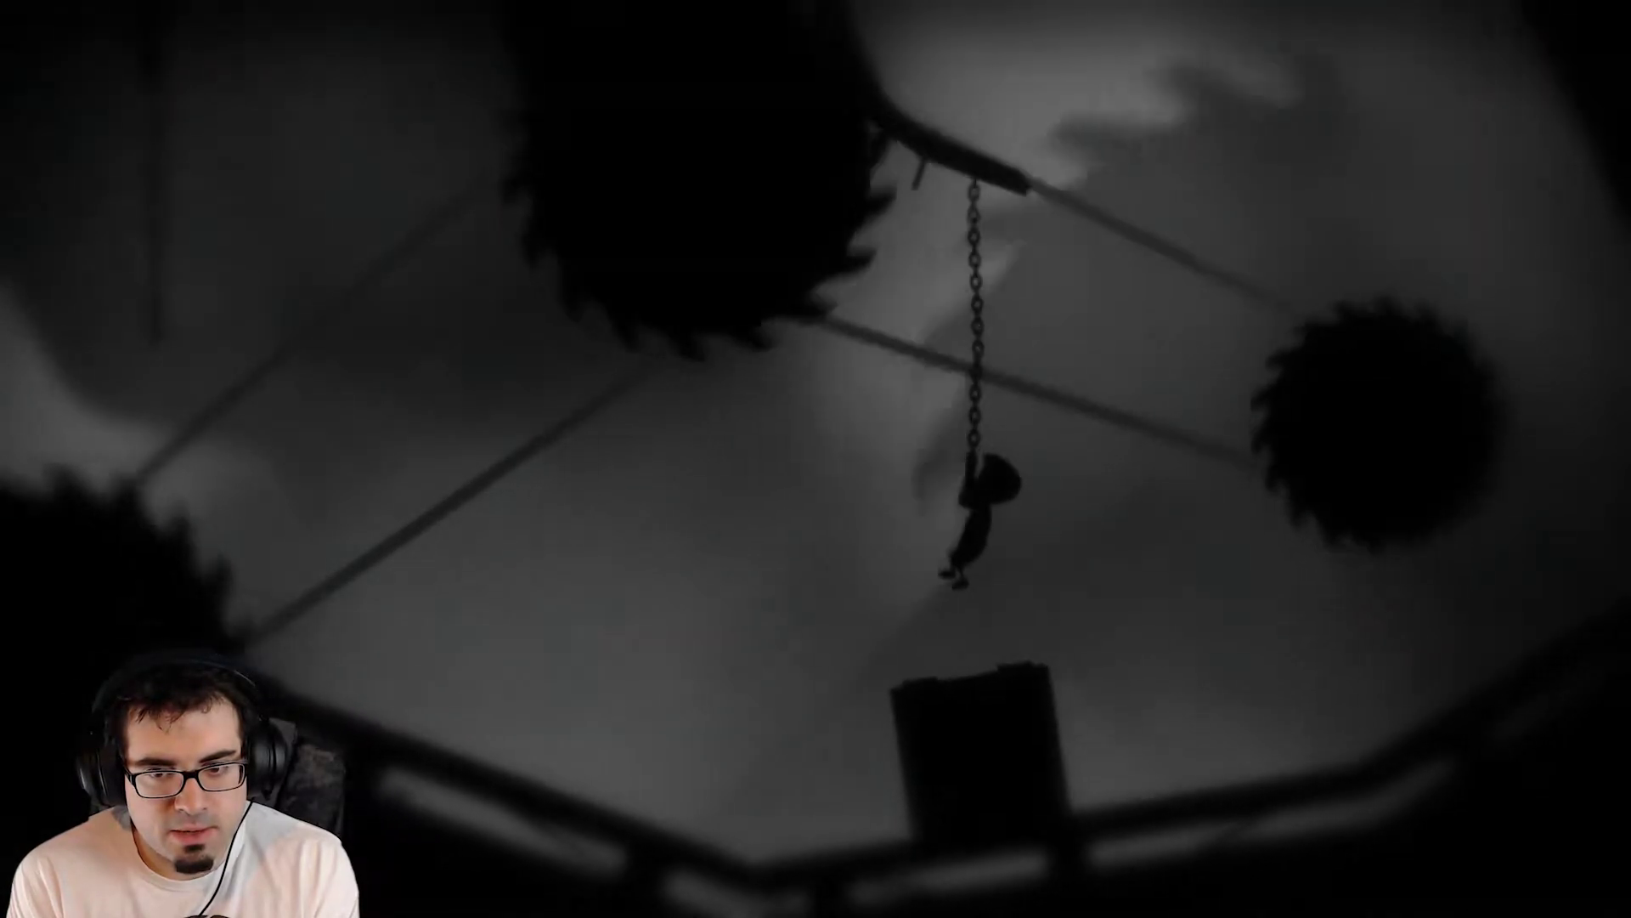
{"action": "key", "text": "Down"}
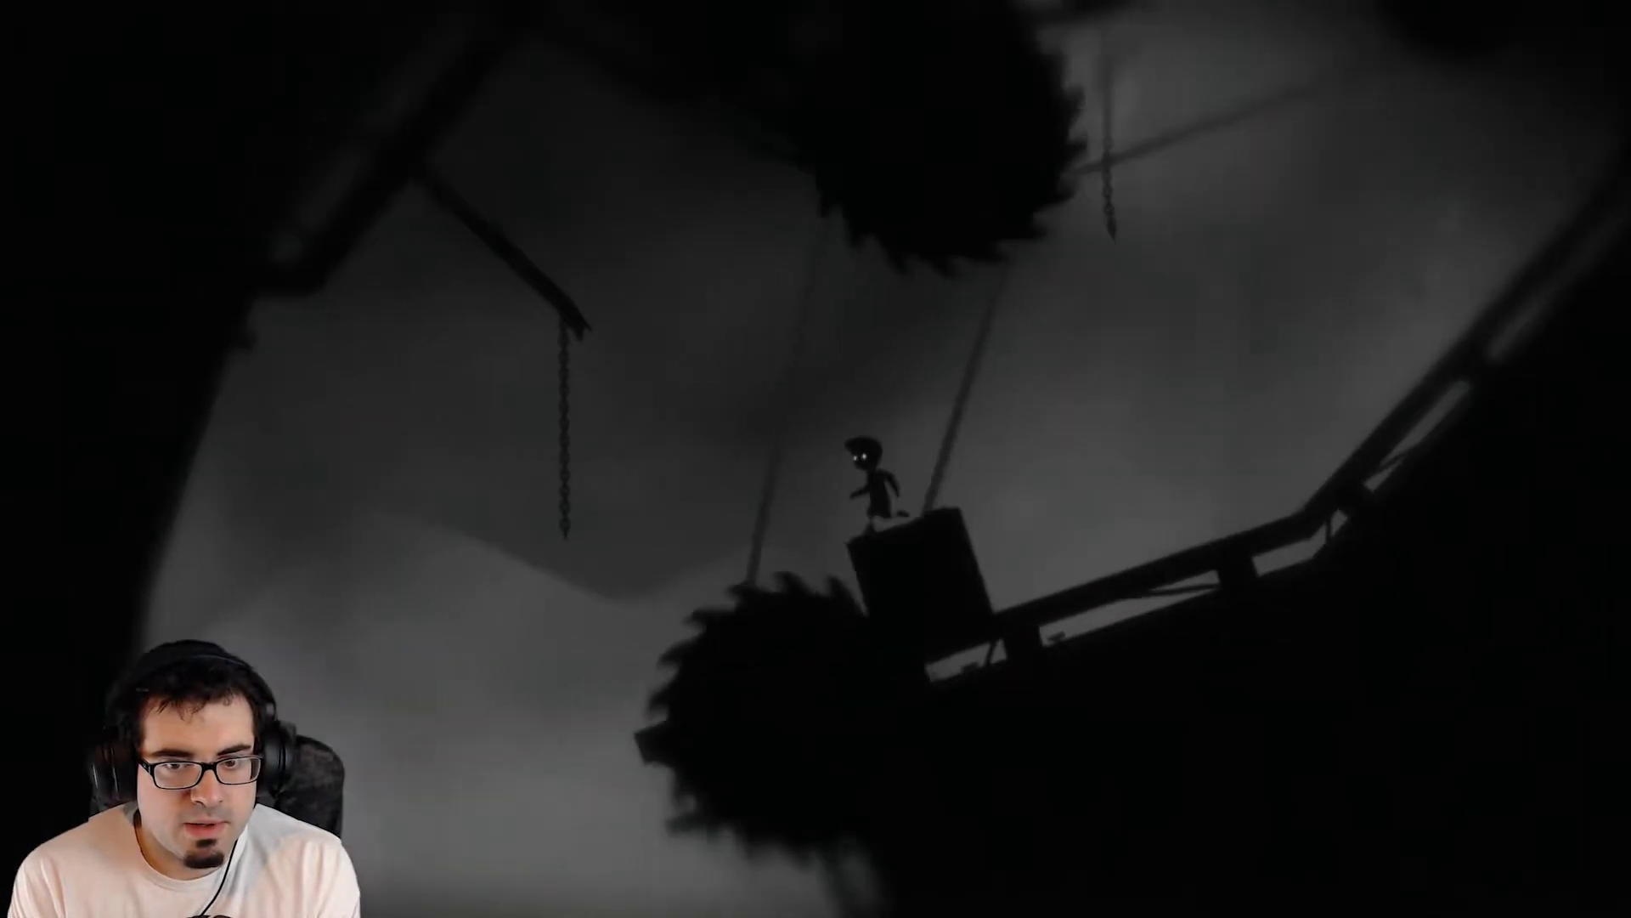
{"action": "key", "text": "Up"}
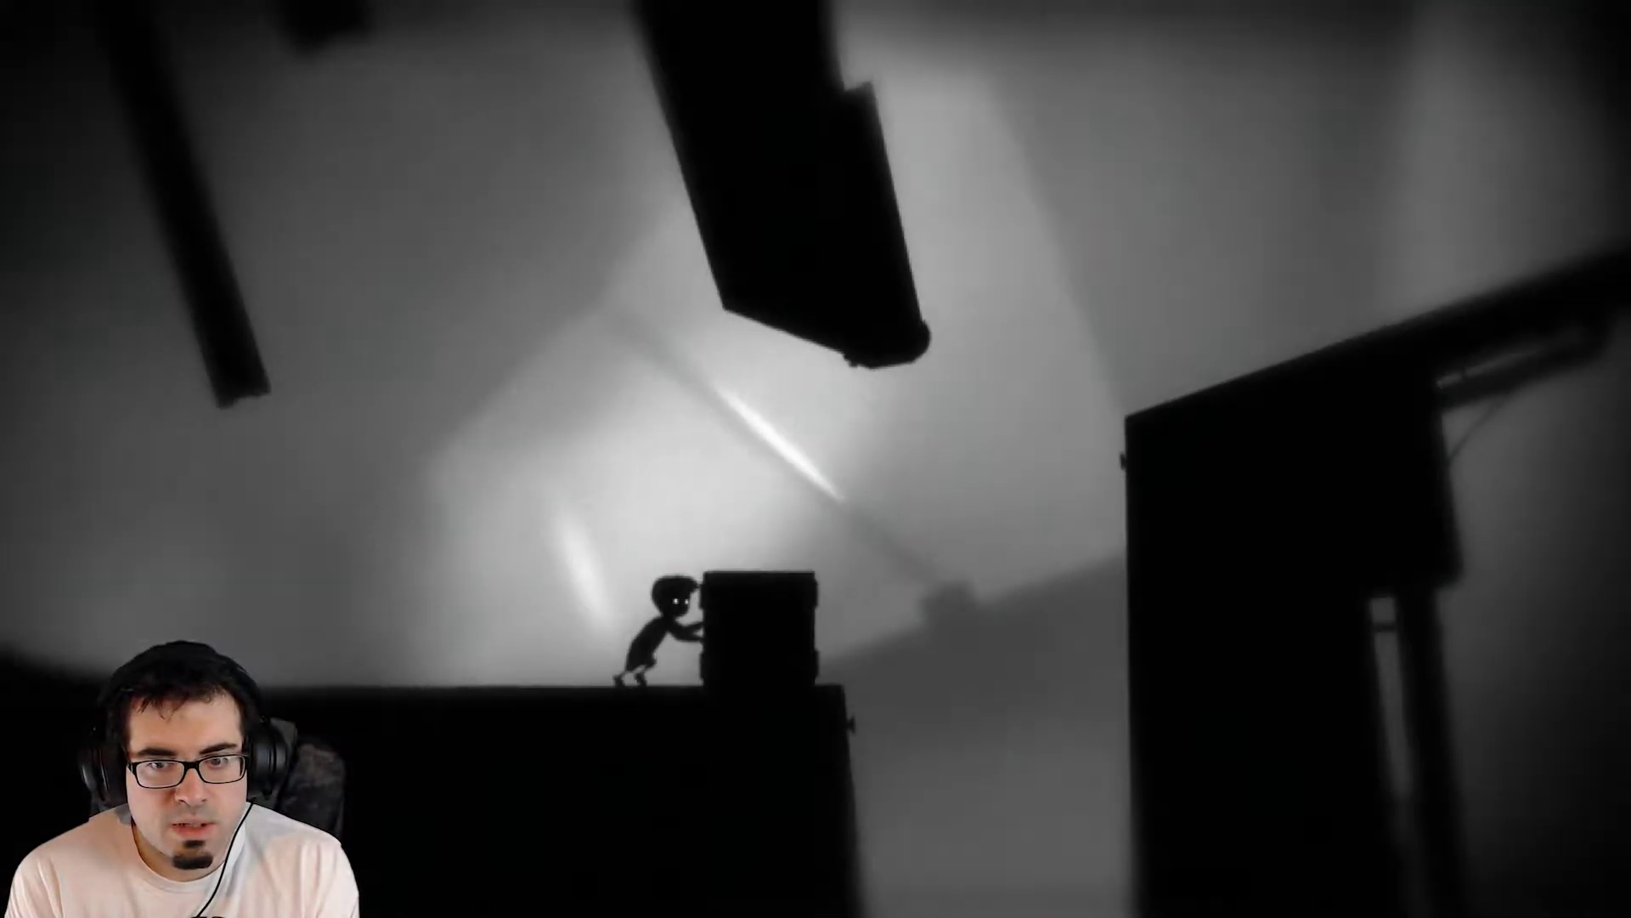
Climb the box, drop into the rotating gap, pull the lever, and push the box upslope.
{"action": "key", "text": "Right"}
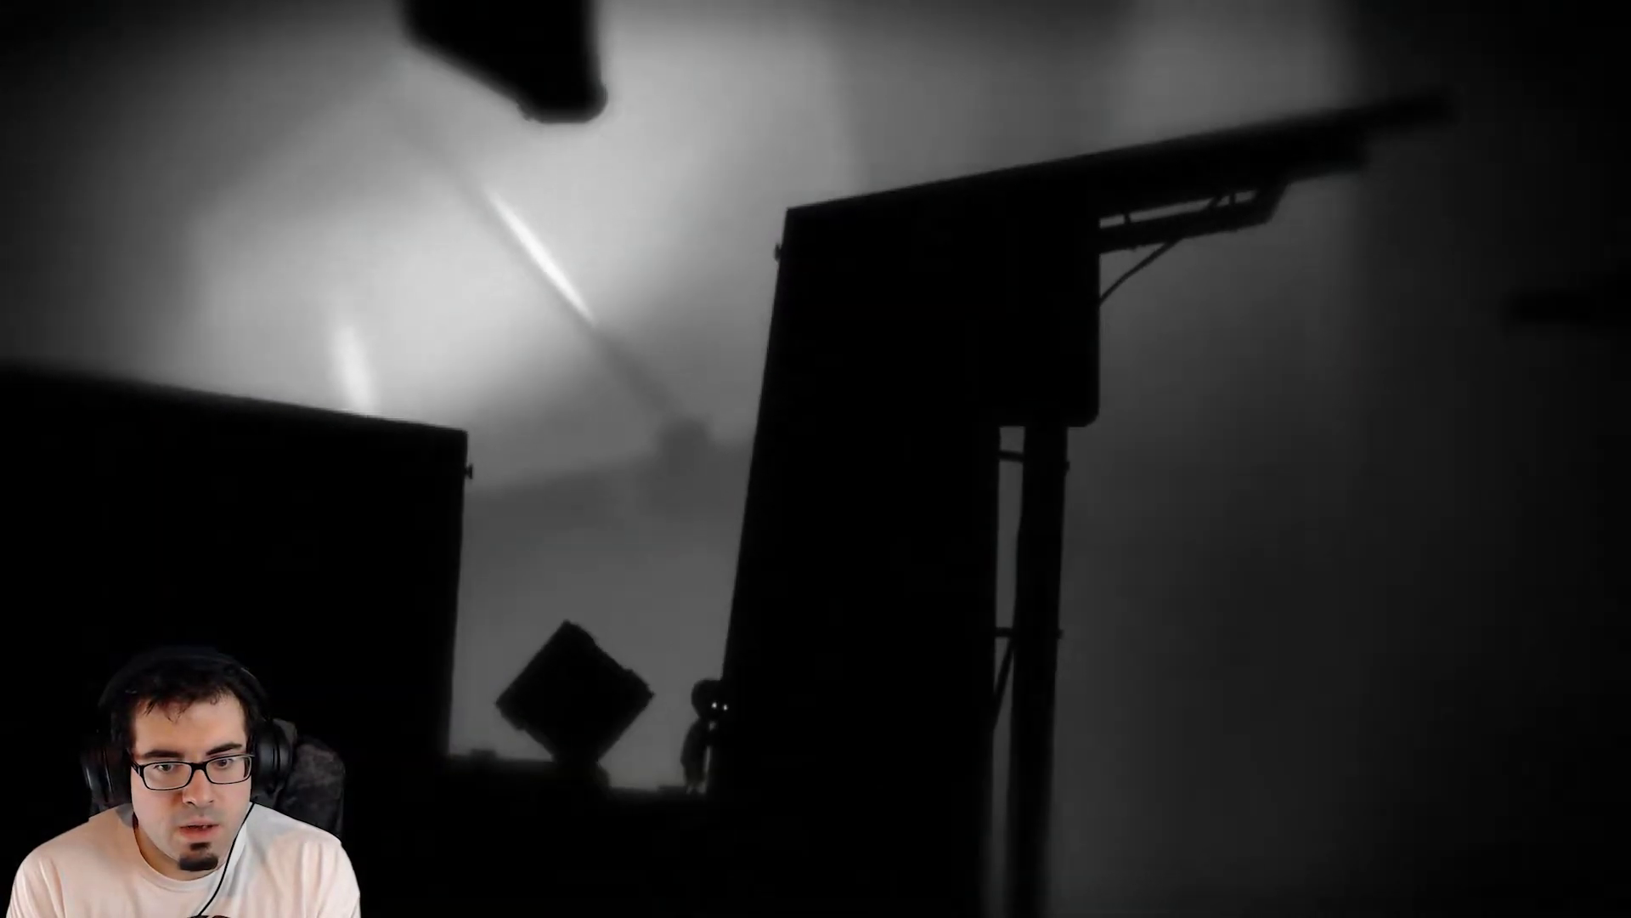
{"action": "key", "text": "Left"}
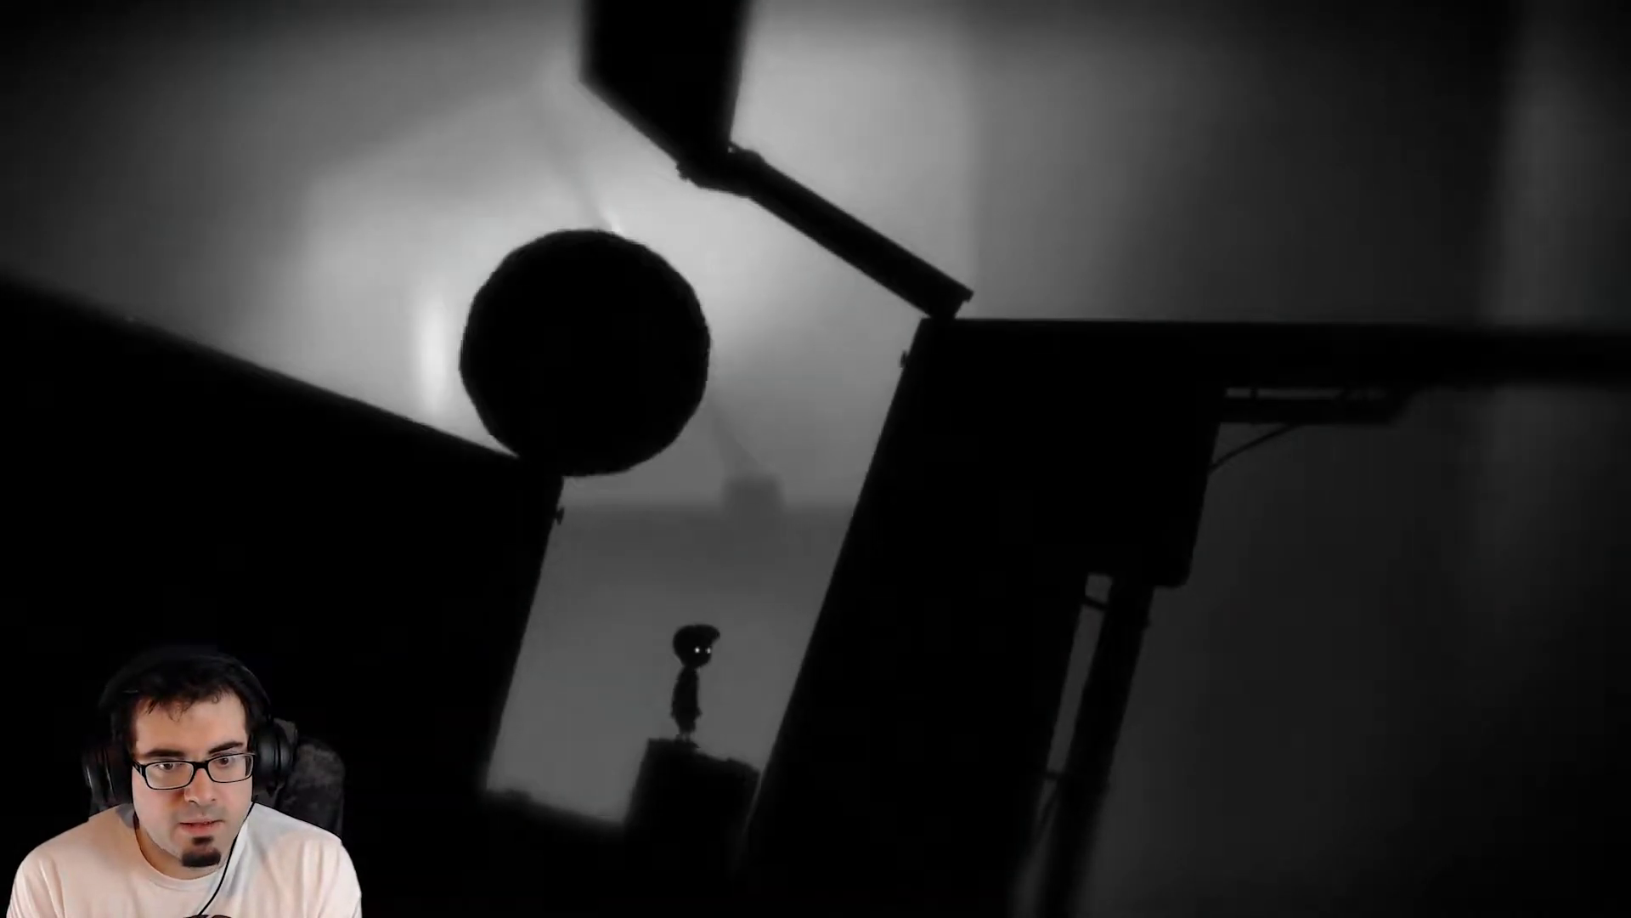
{"action": "key", "text": "Up"}
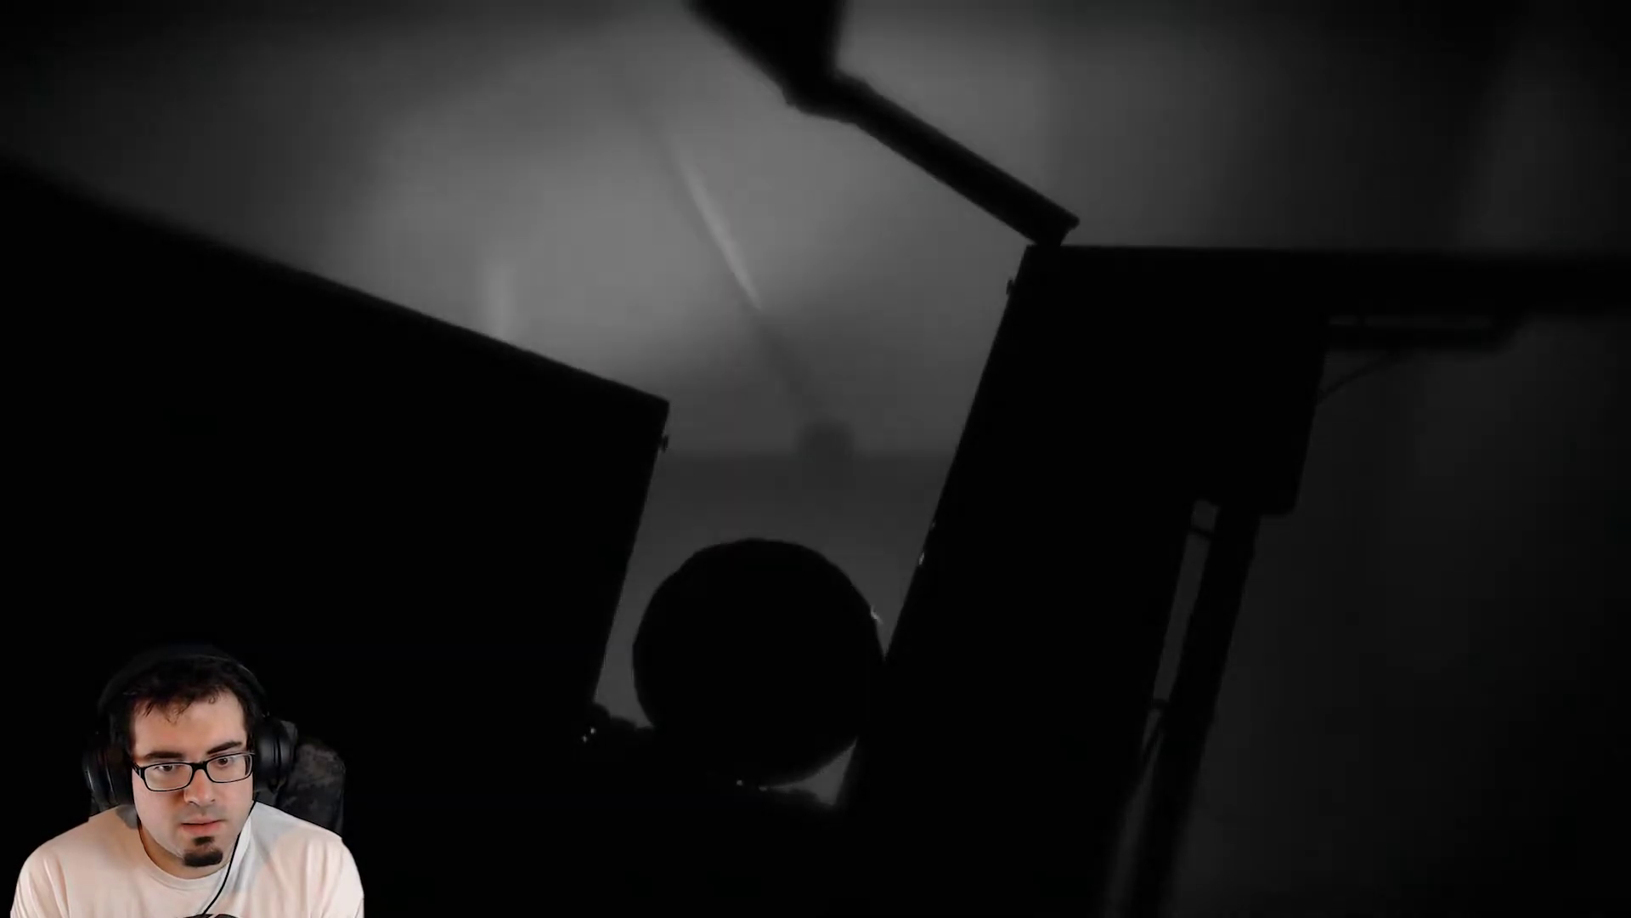
{"action": "key", "text": "Right"}
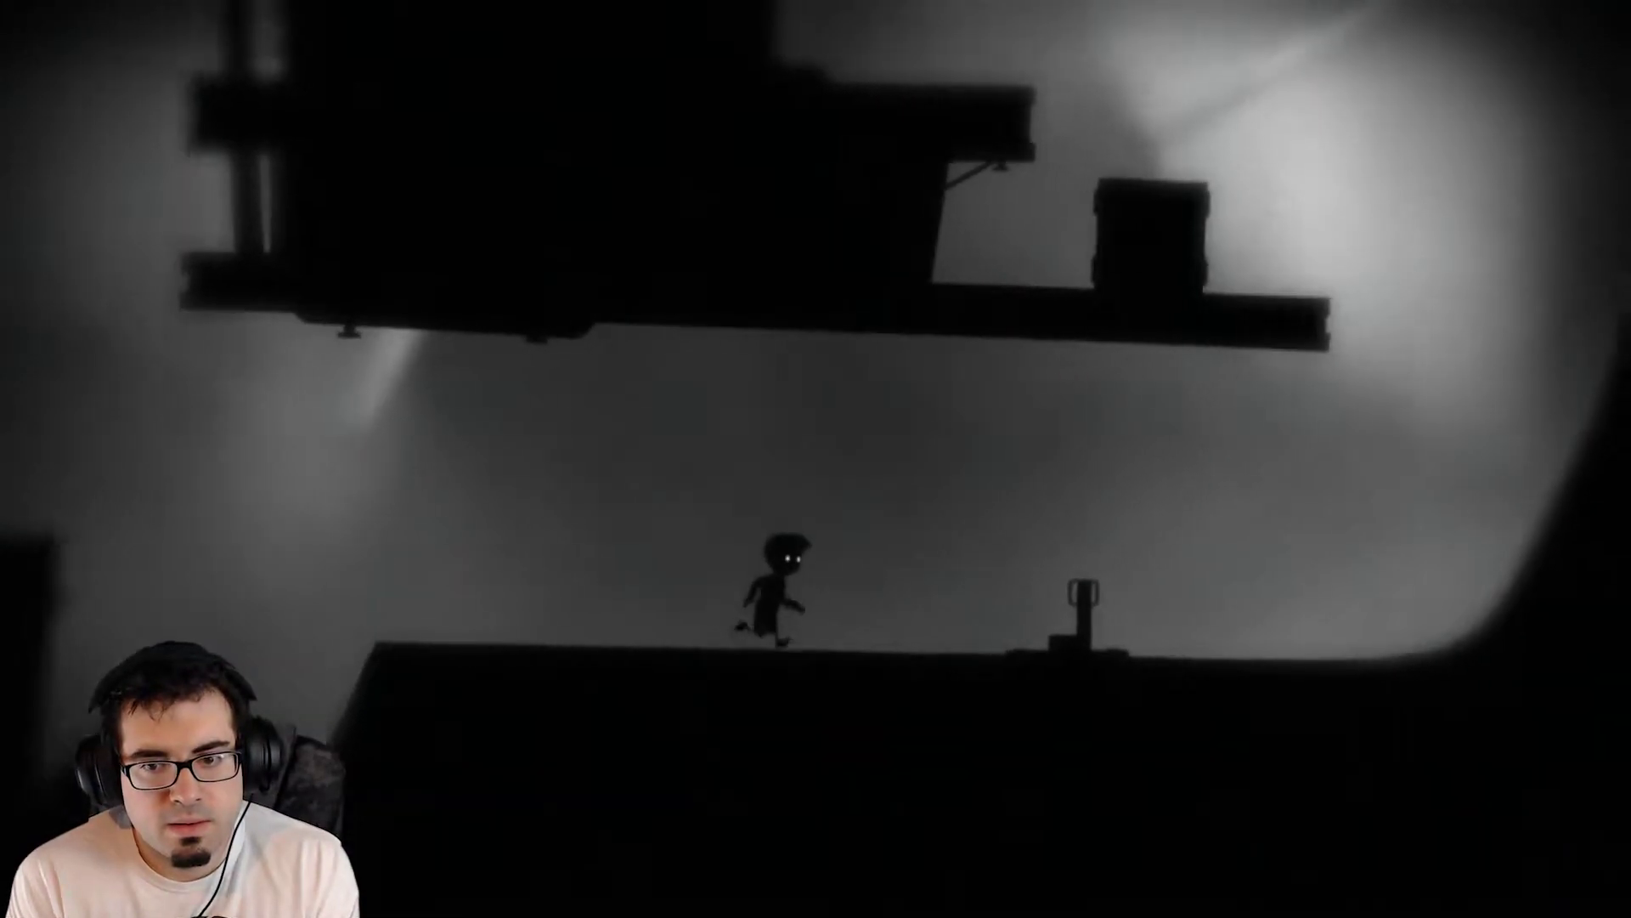
{"action": "key", "text": "ctrl"}
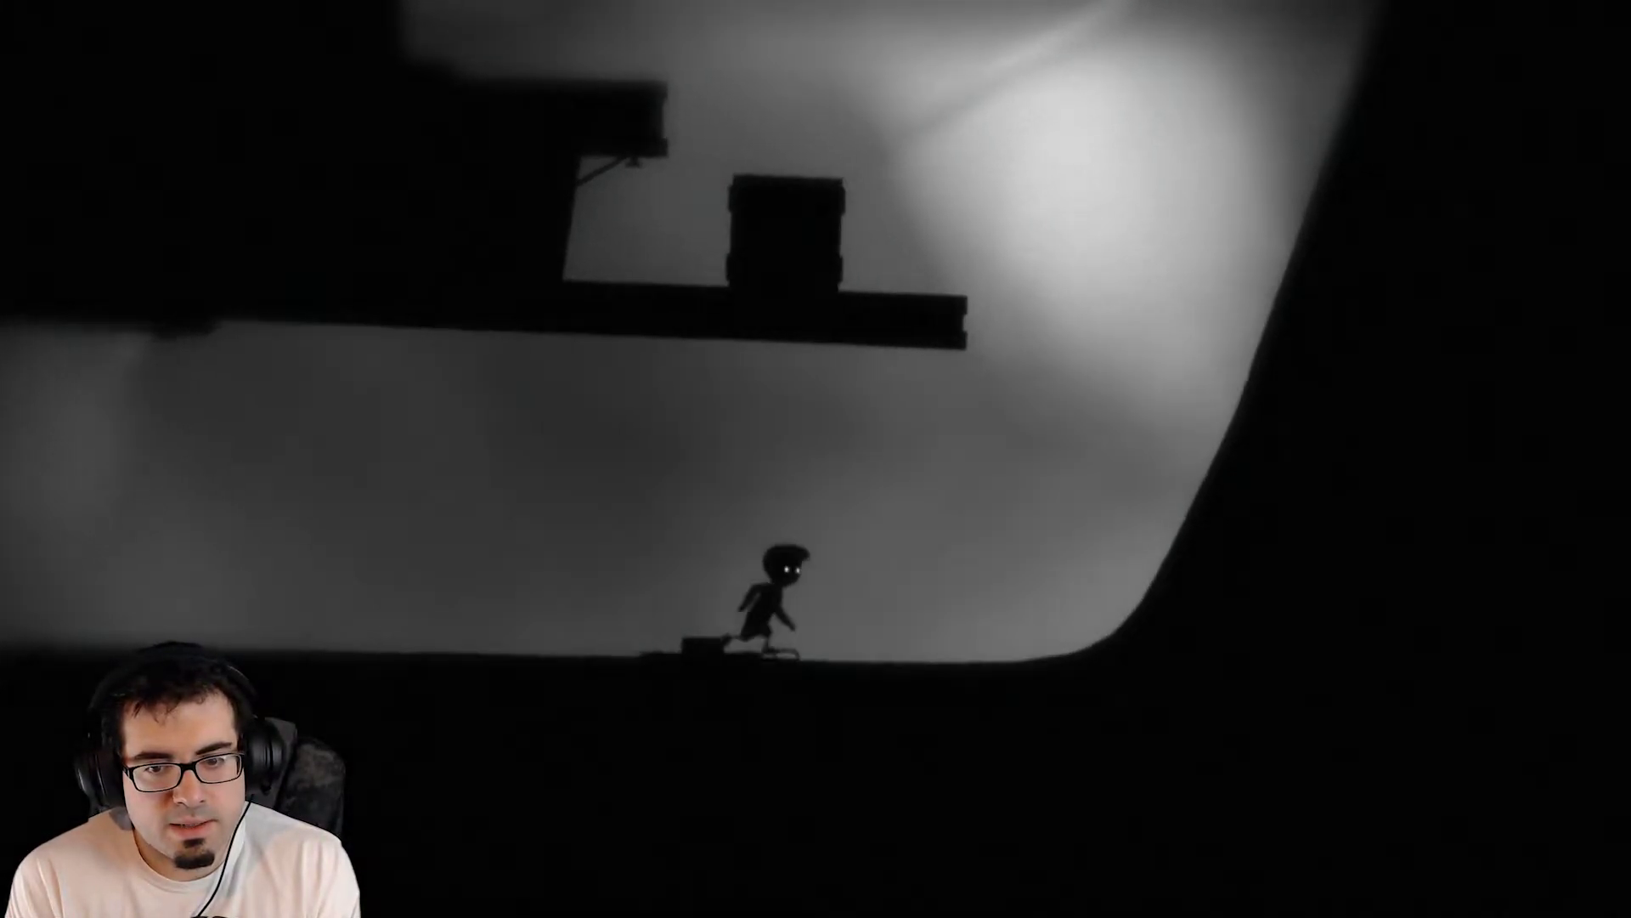
{"action": "key", "text": "Right"}
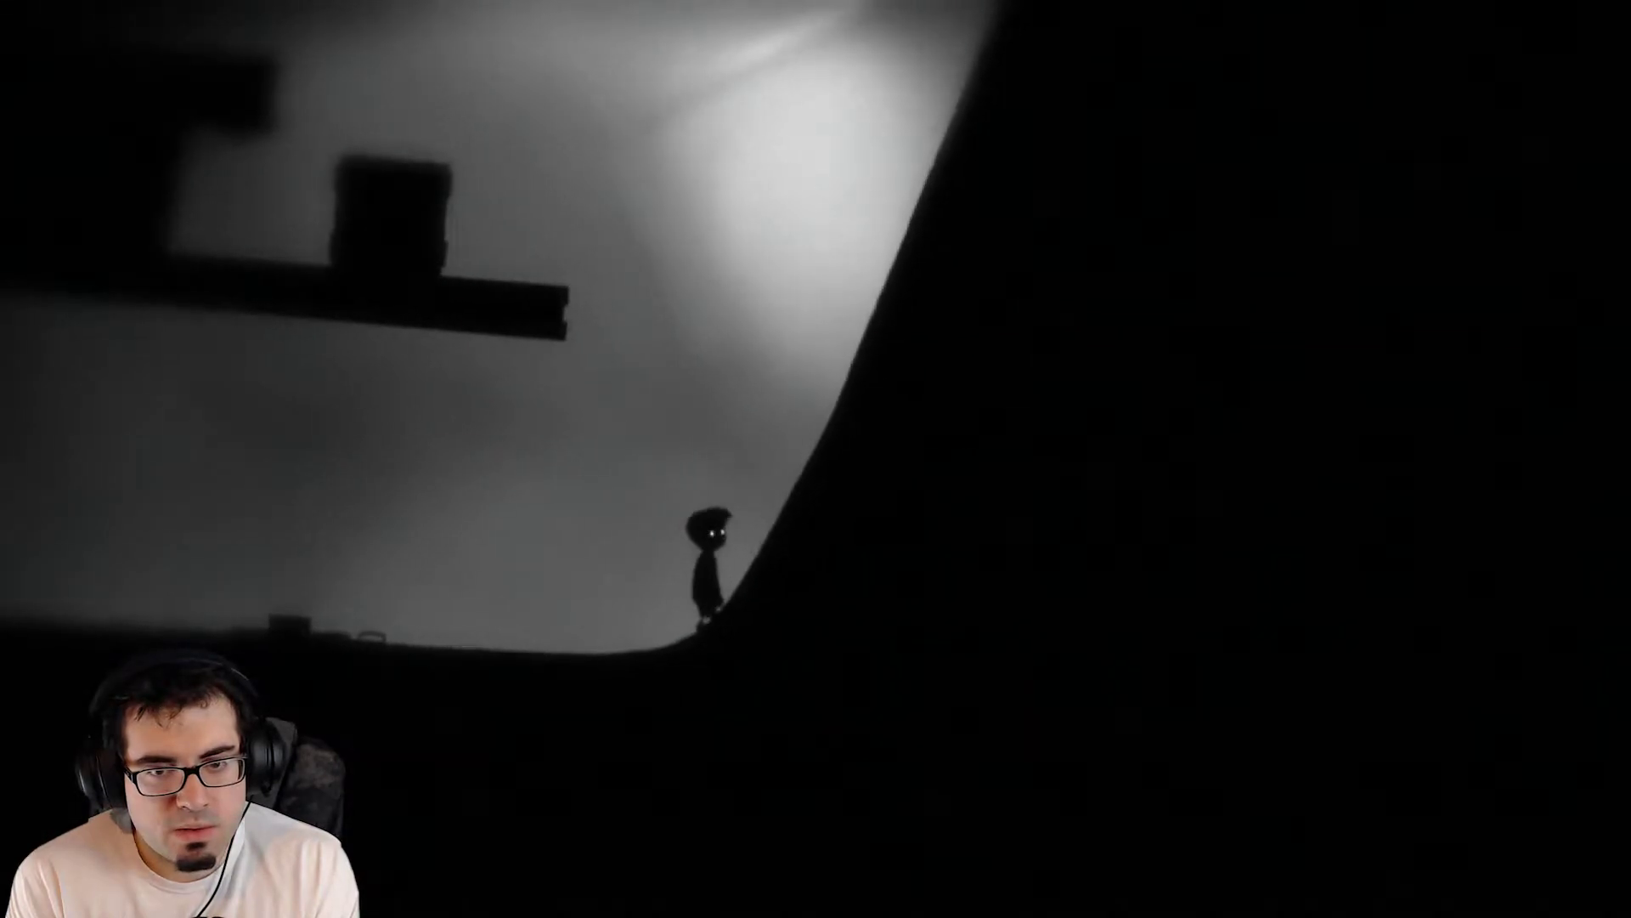
{"action": "key", "text": "Left"}
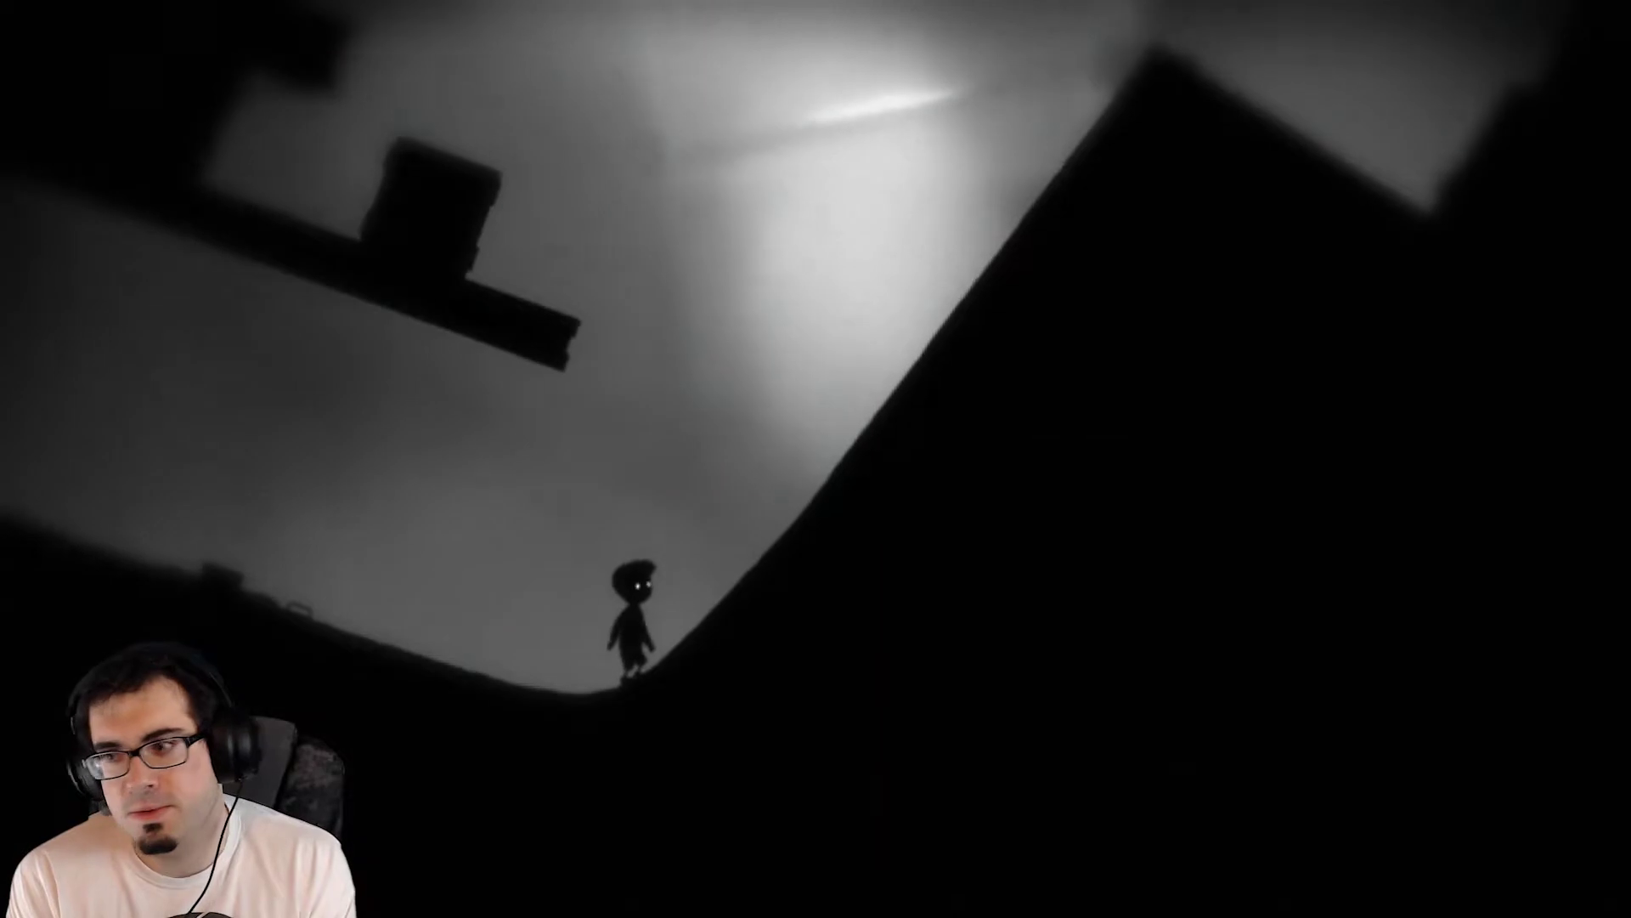
{"action": "key", "text": "Right"}
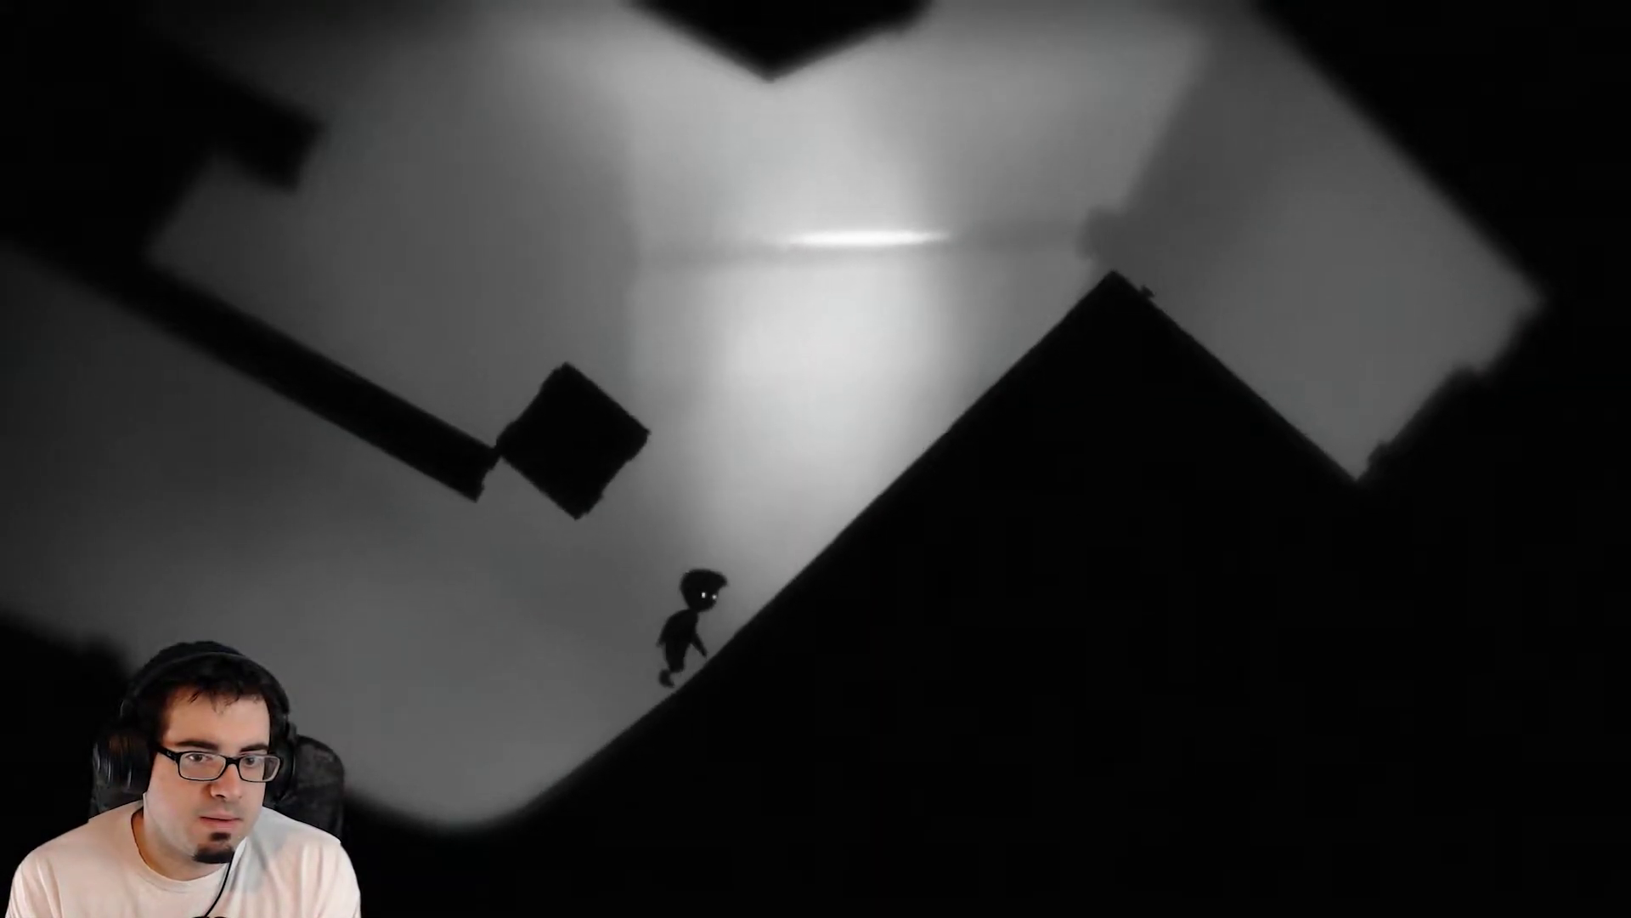
{"action": "key", "text": "Right"}
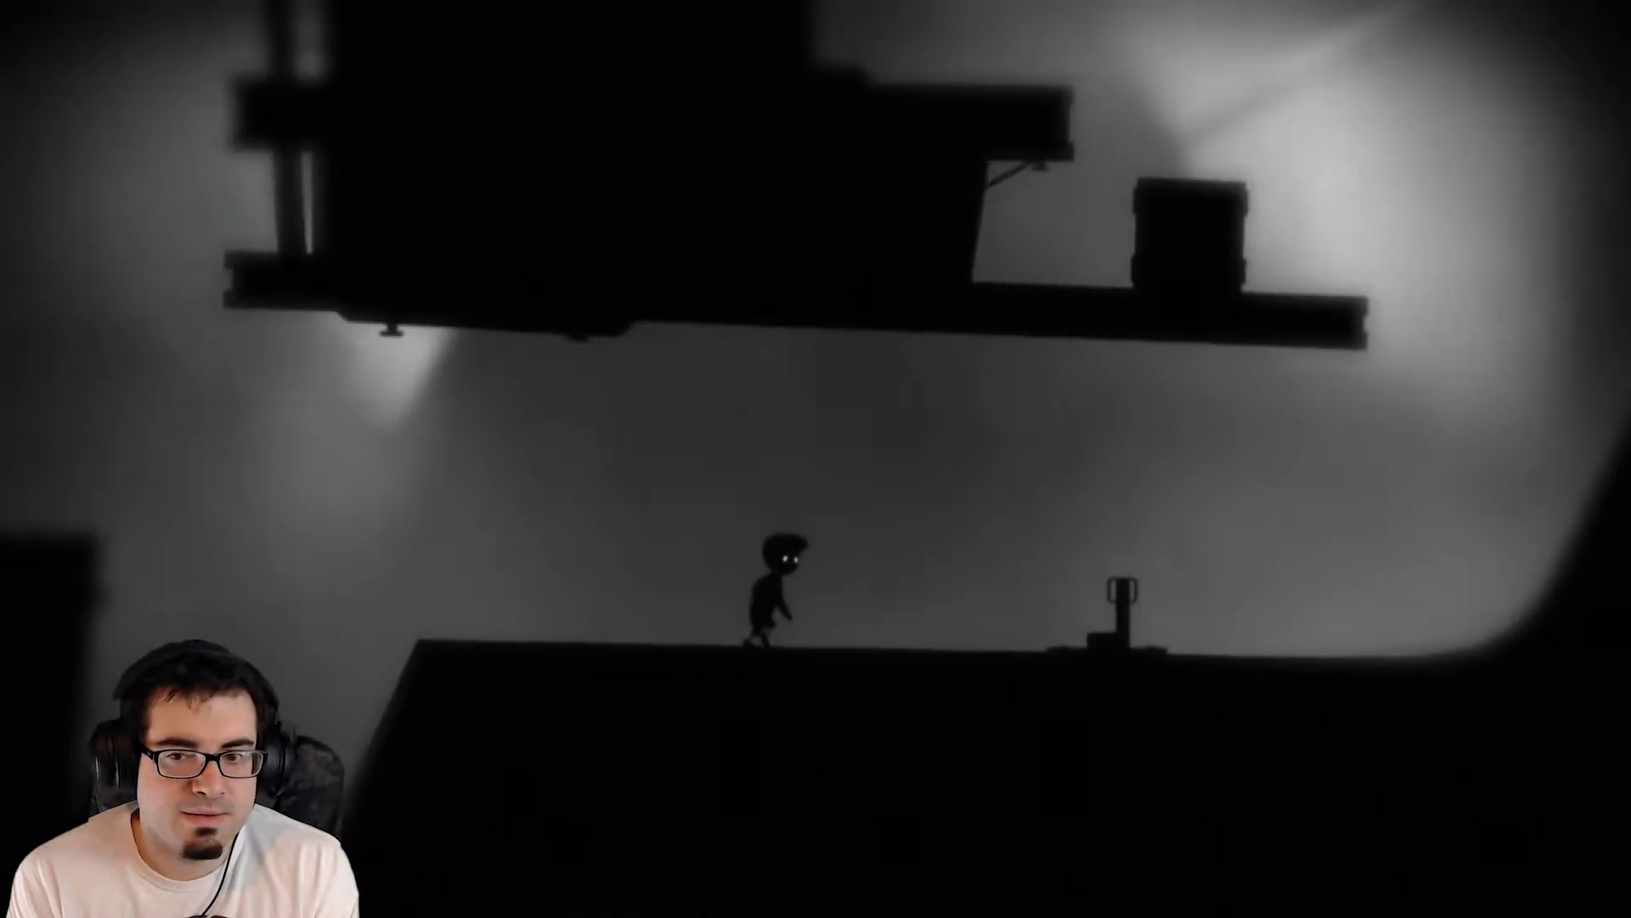
Pull the next lever, push the crate across the platform, and climb on top.
{"action": "key", "text": "Right"}
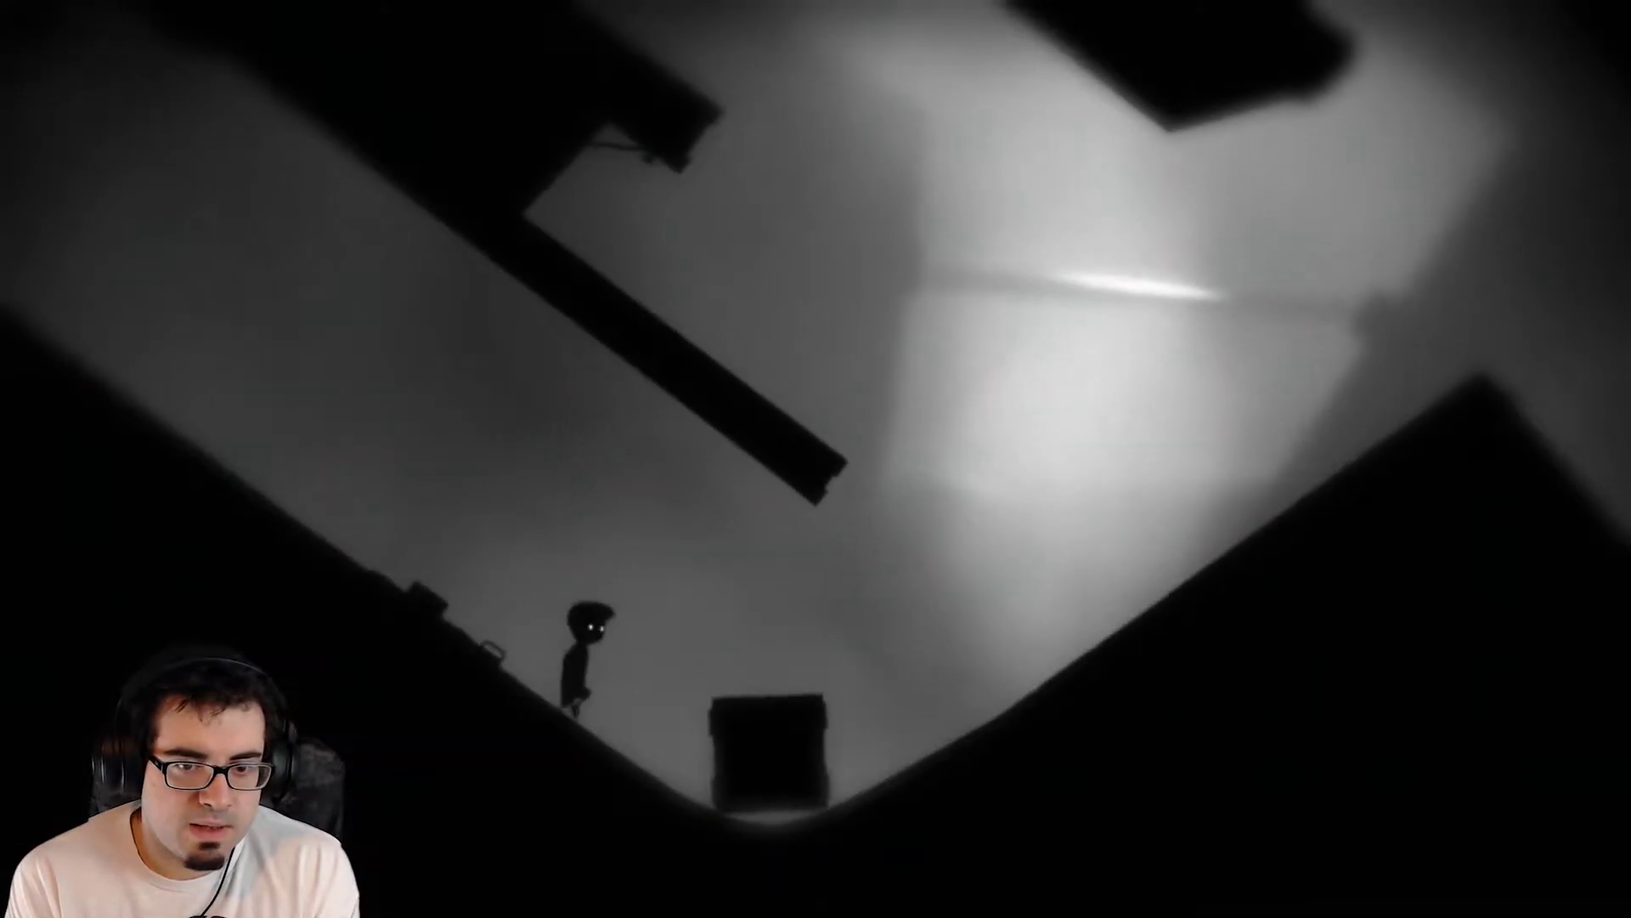
{"action": "key", "text": "Right"}
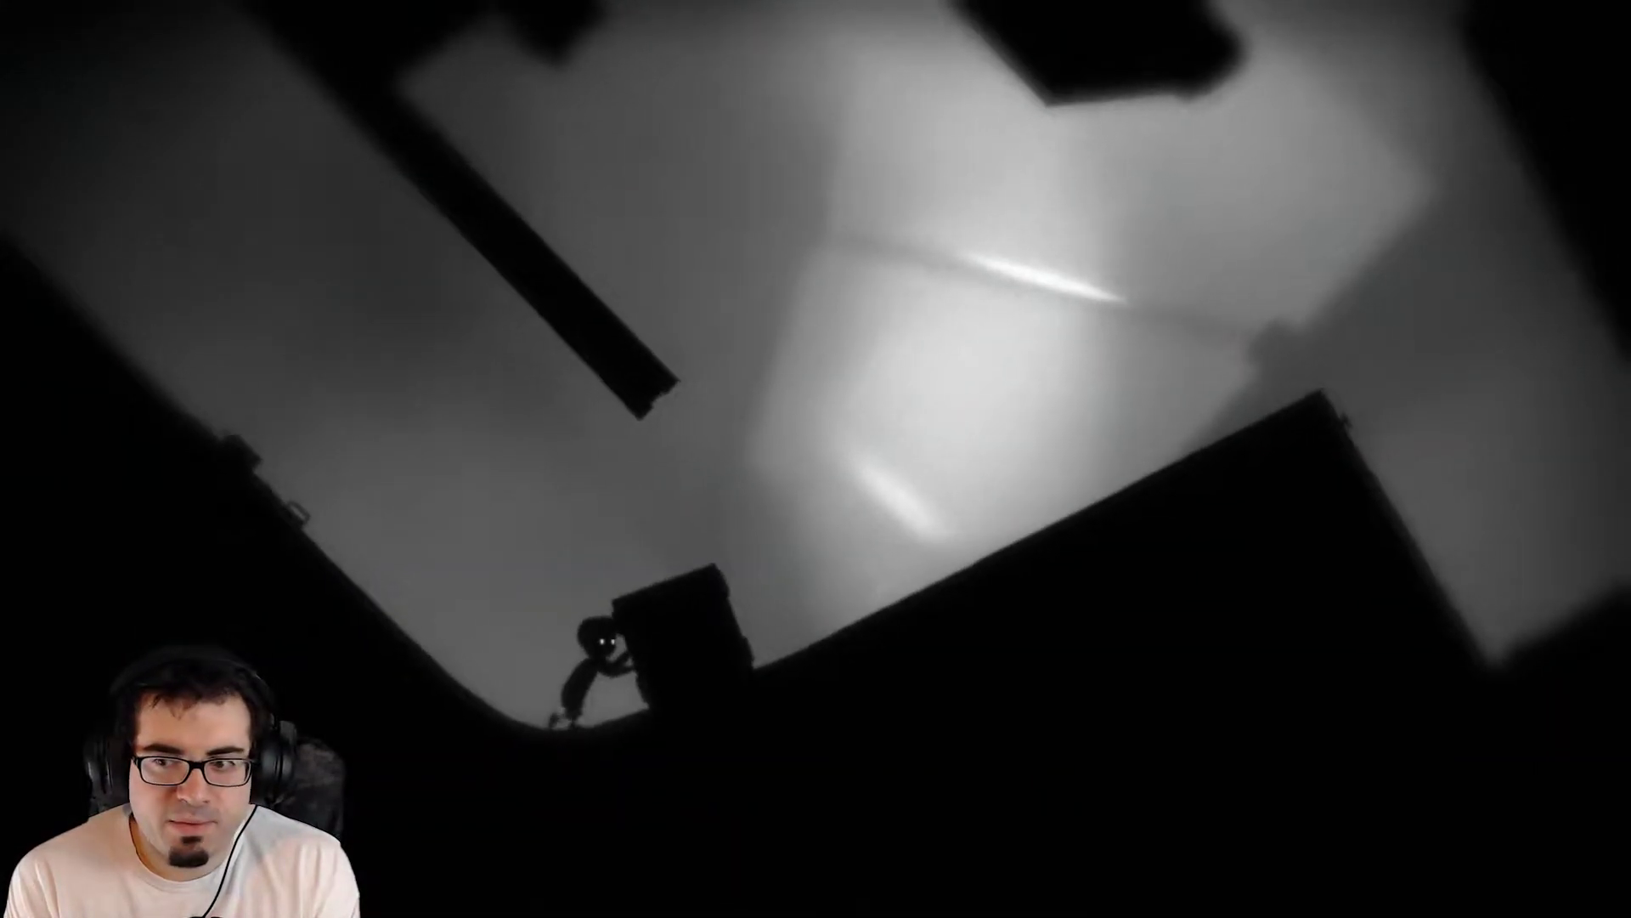
{"action": "key", "text": "Right"}
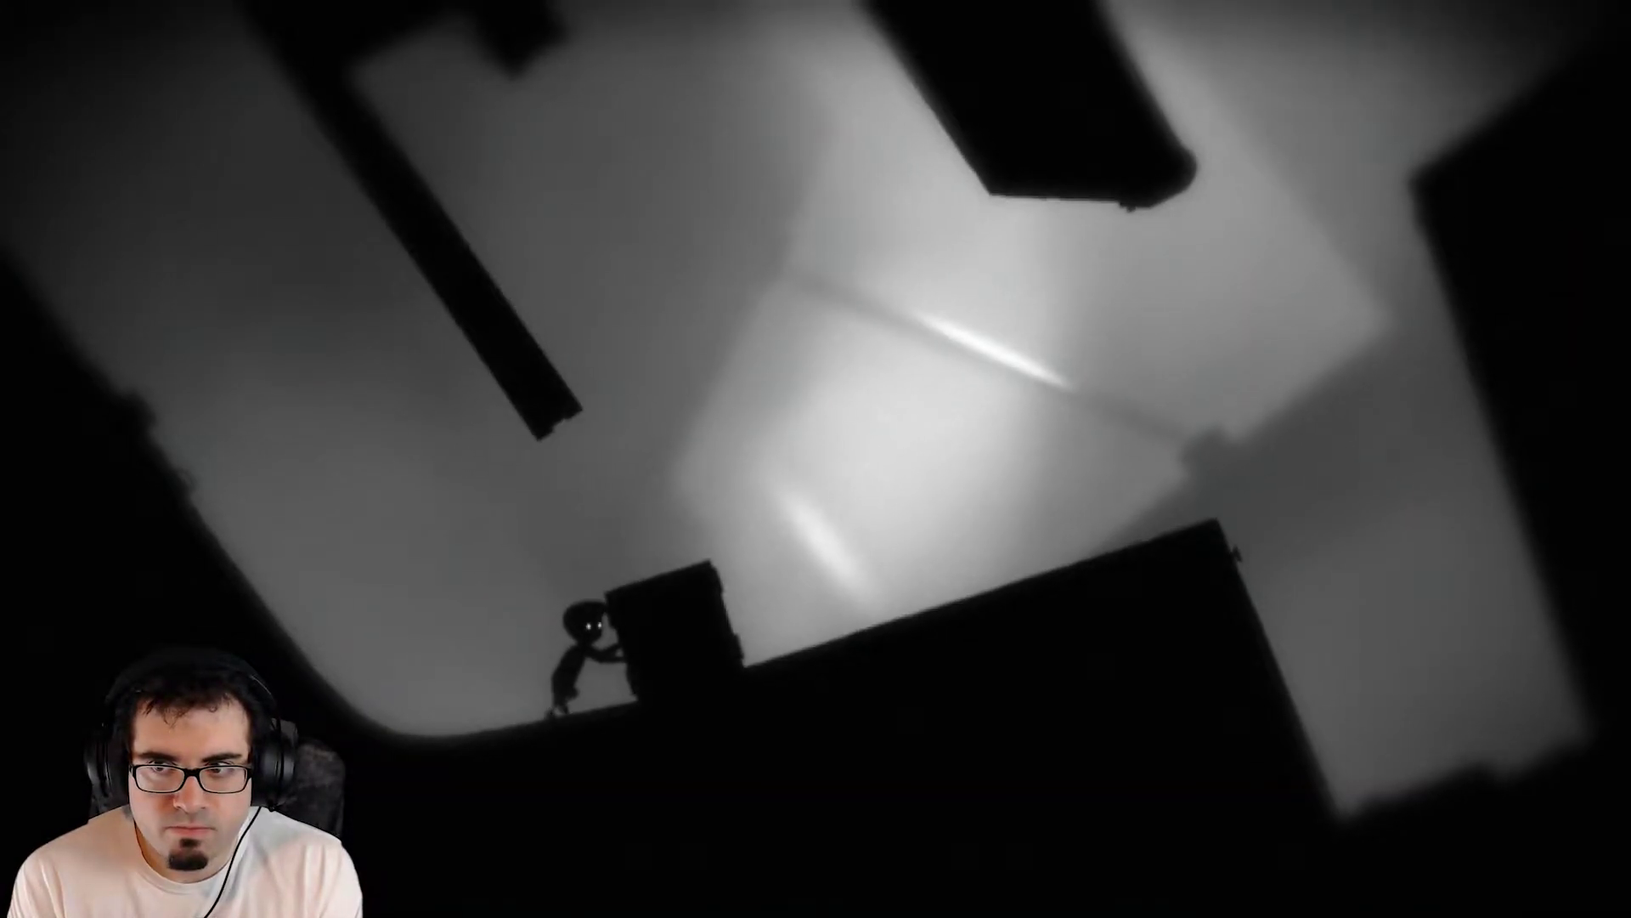
{"action": "key", "text": "Right"}
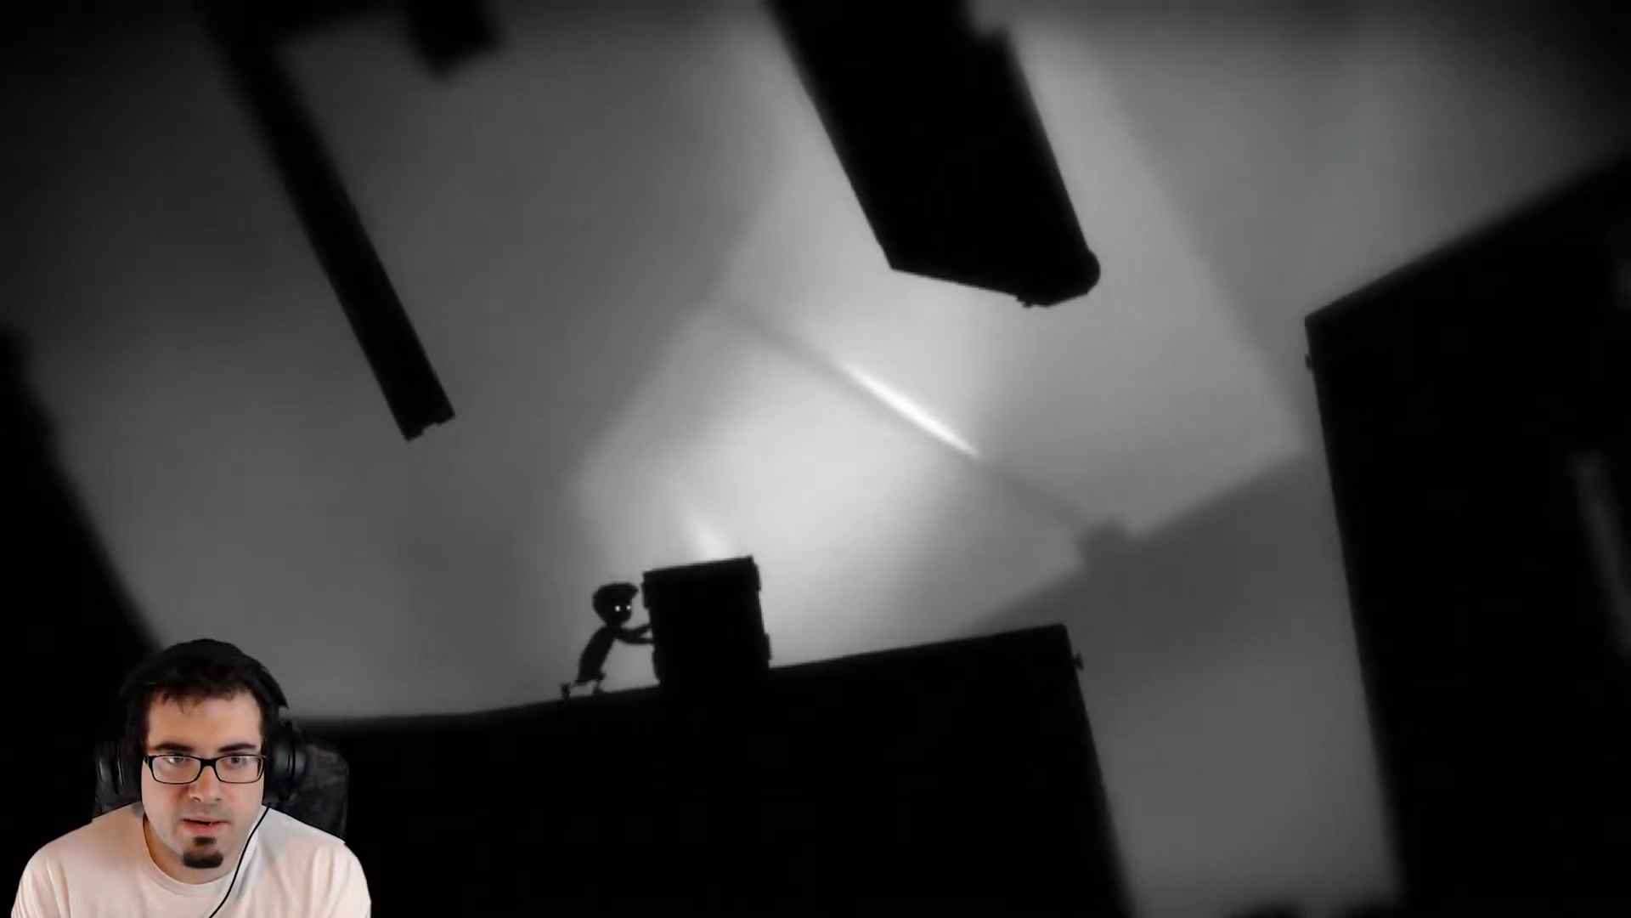
{"action": "key", "text": "Left"}
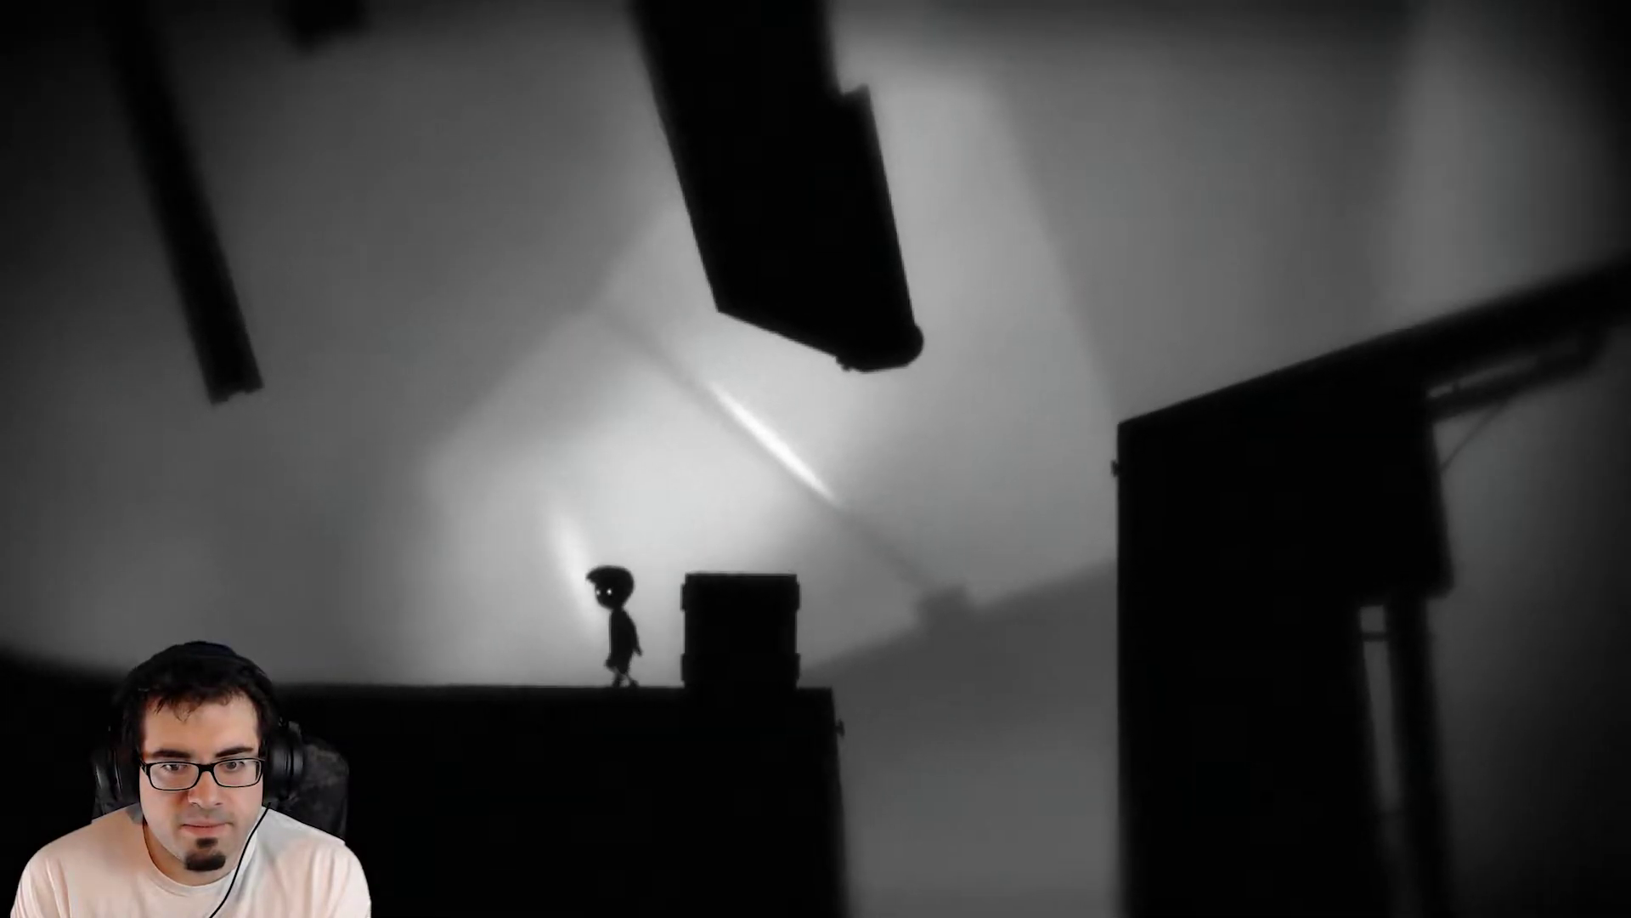
{"action": "key", "text": "Up"}
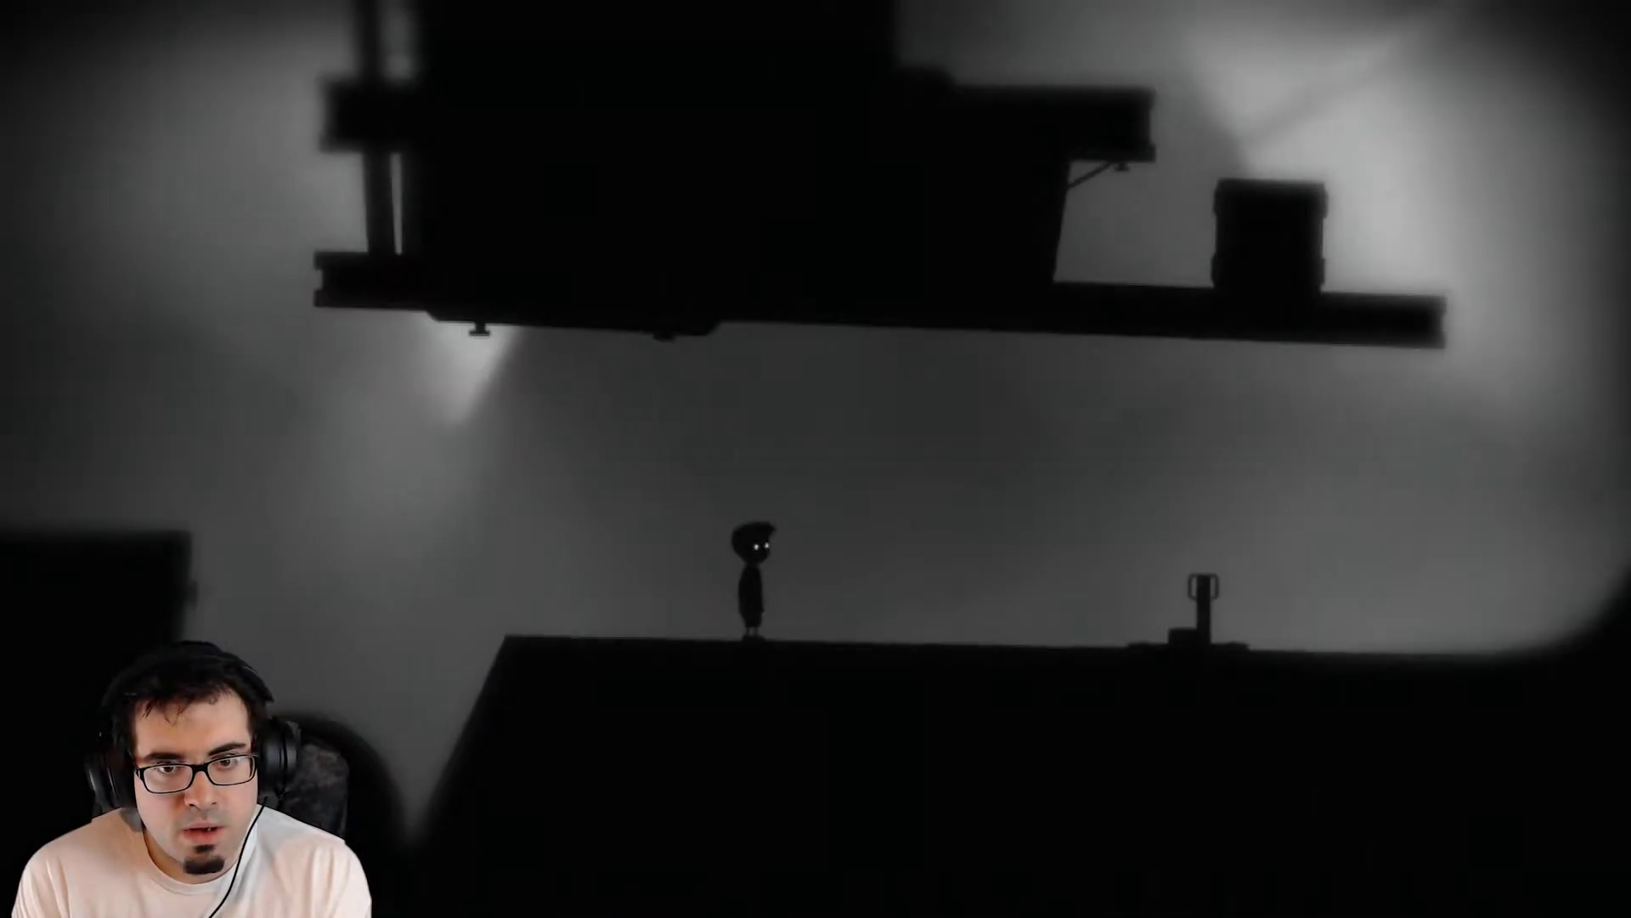
Pull the last lever, push the box up the slope, and jump to the right ledge.
{"action": "key", "text": "Right"}
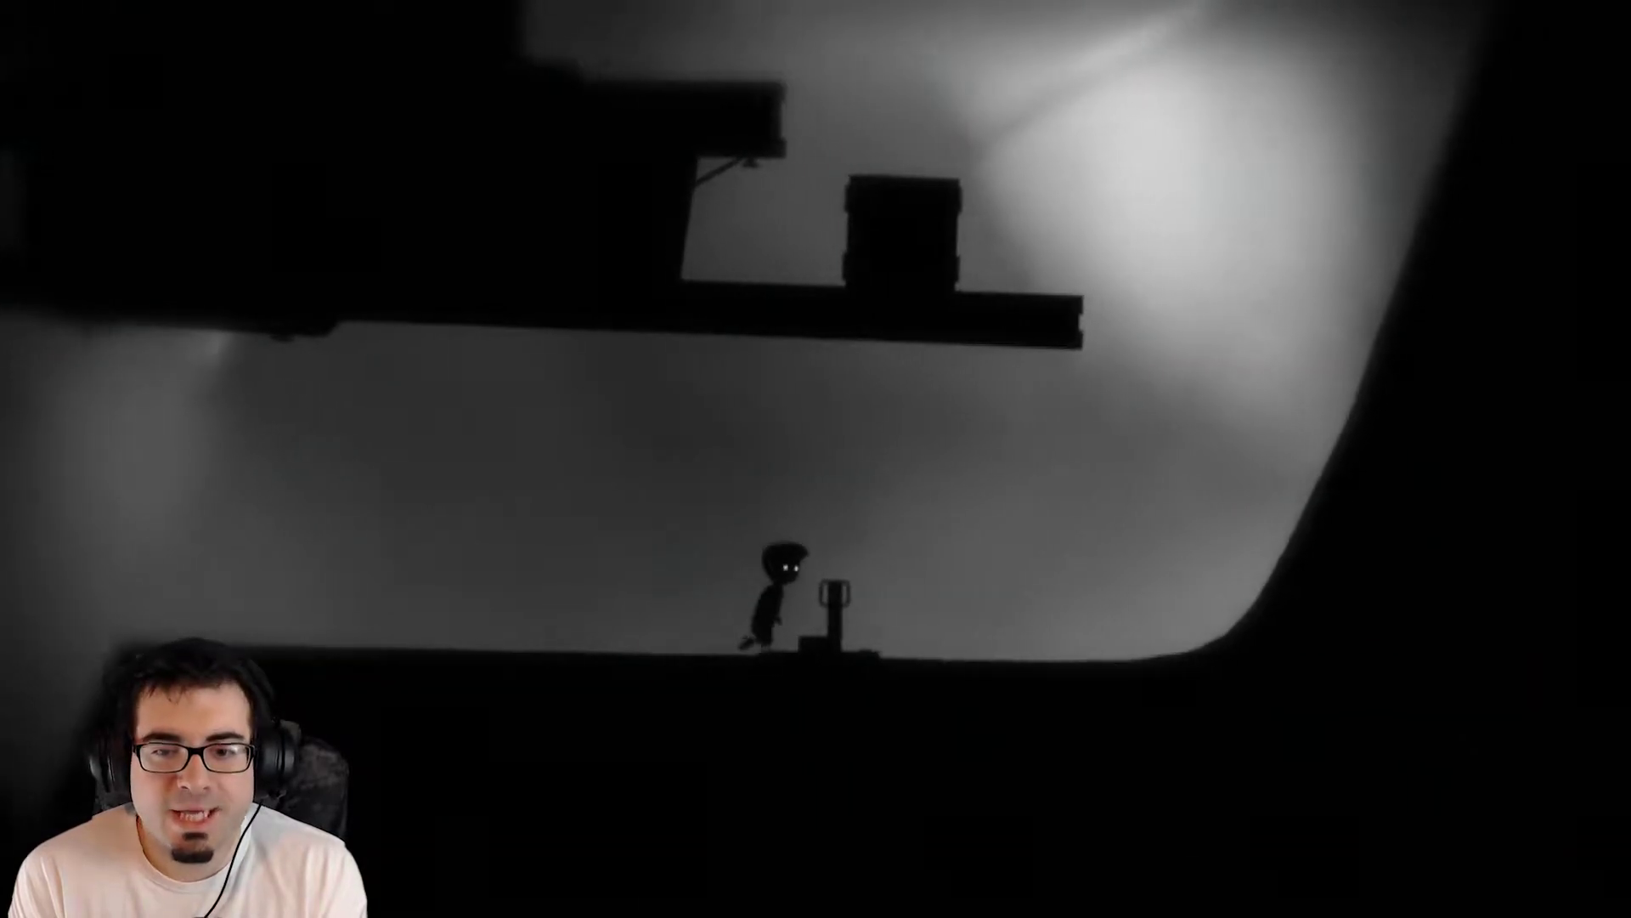
{"action": "key", "text": "ctrl"}
{"action": "key", "text": "Right"}
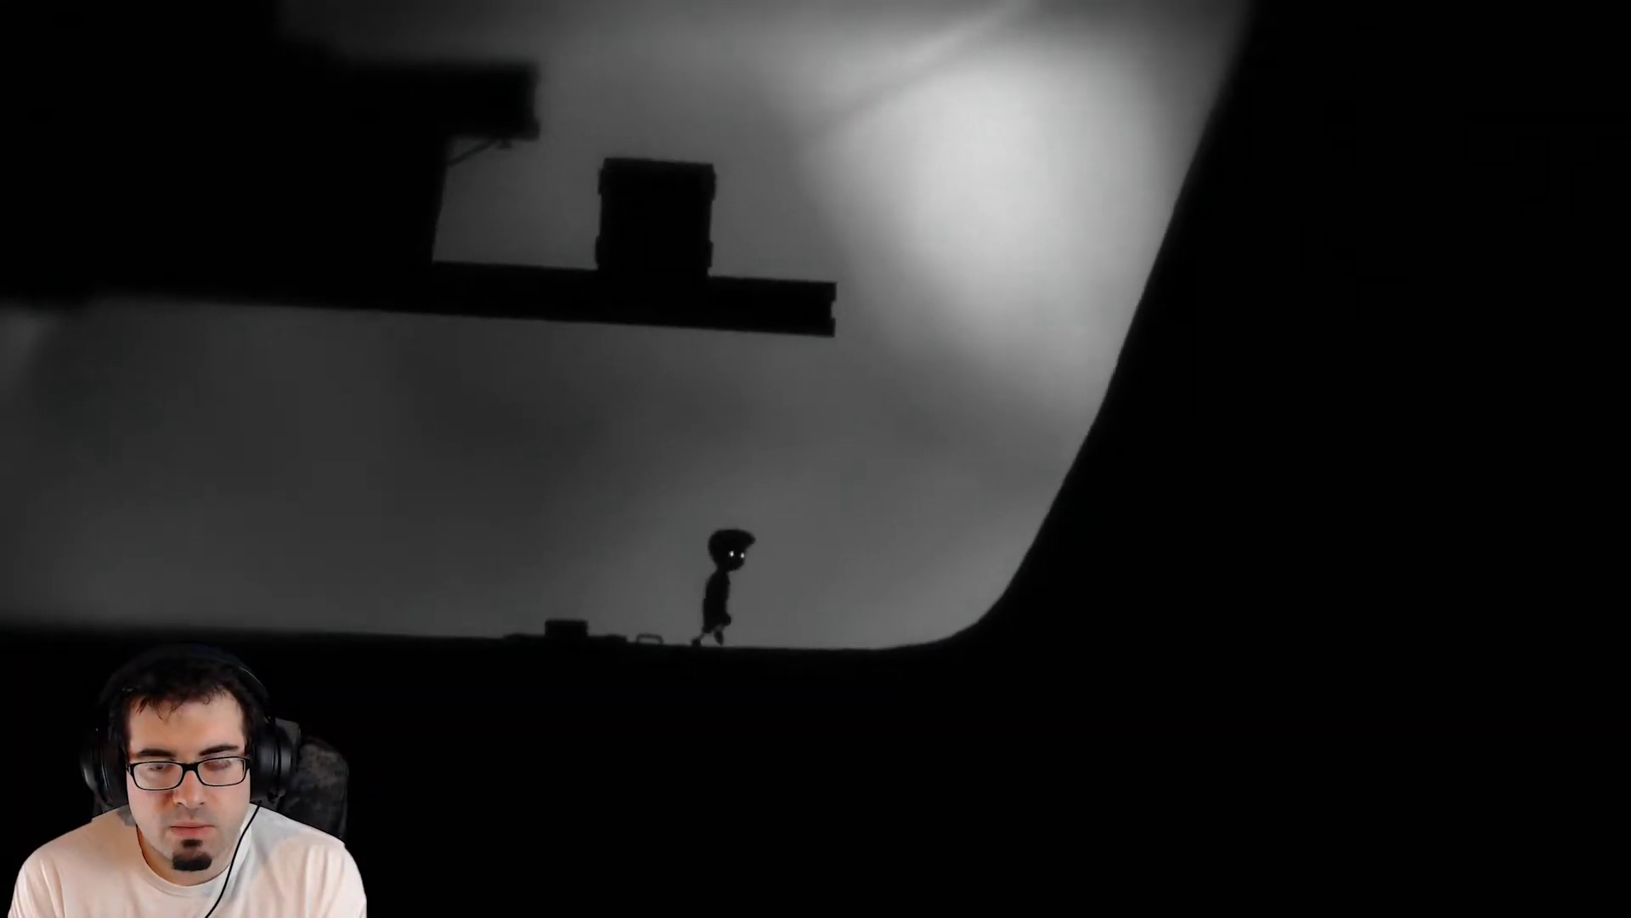
{"action": "key", "text": "Right"}
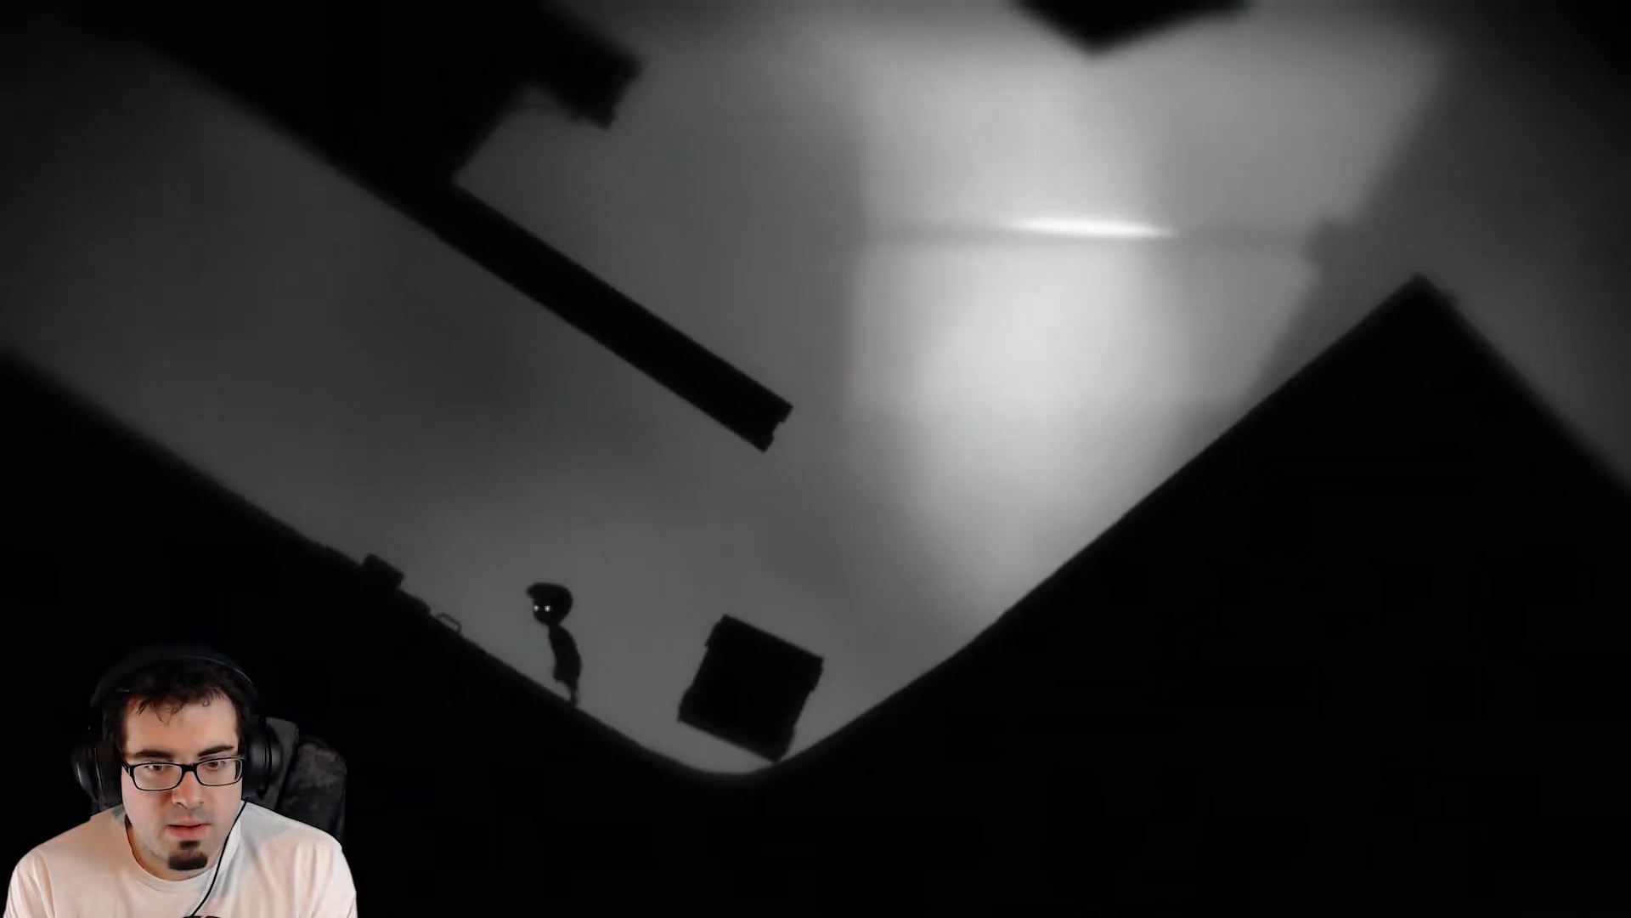
{"action": "key", "text": "ctrl"}
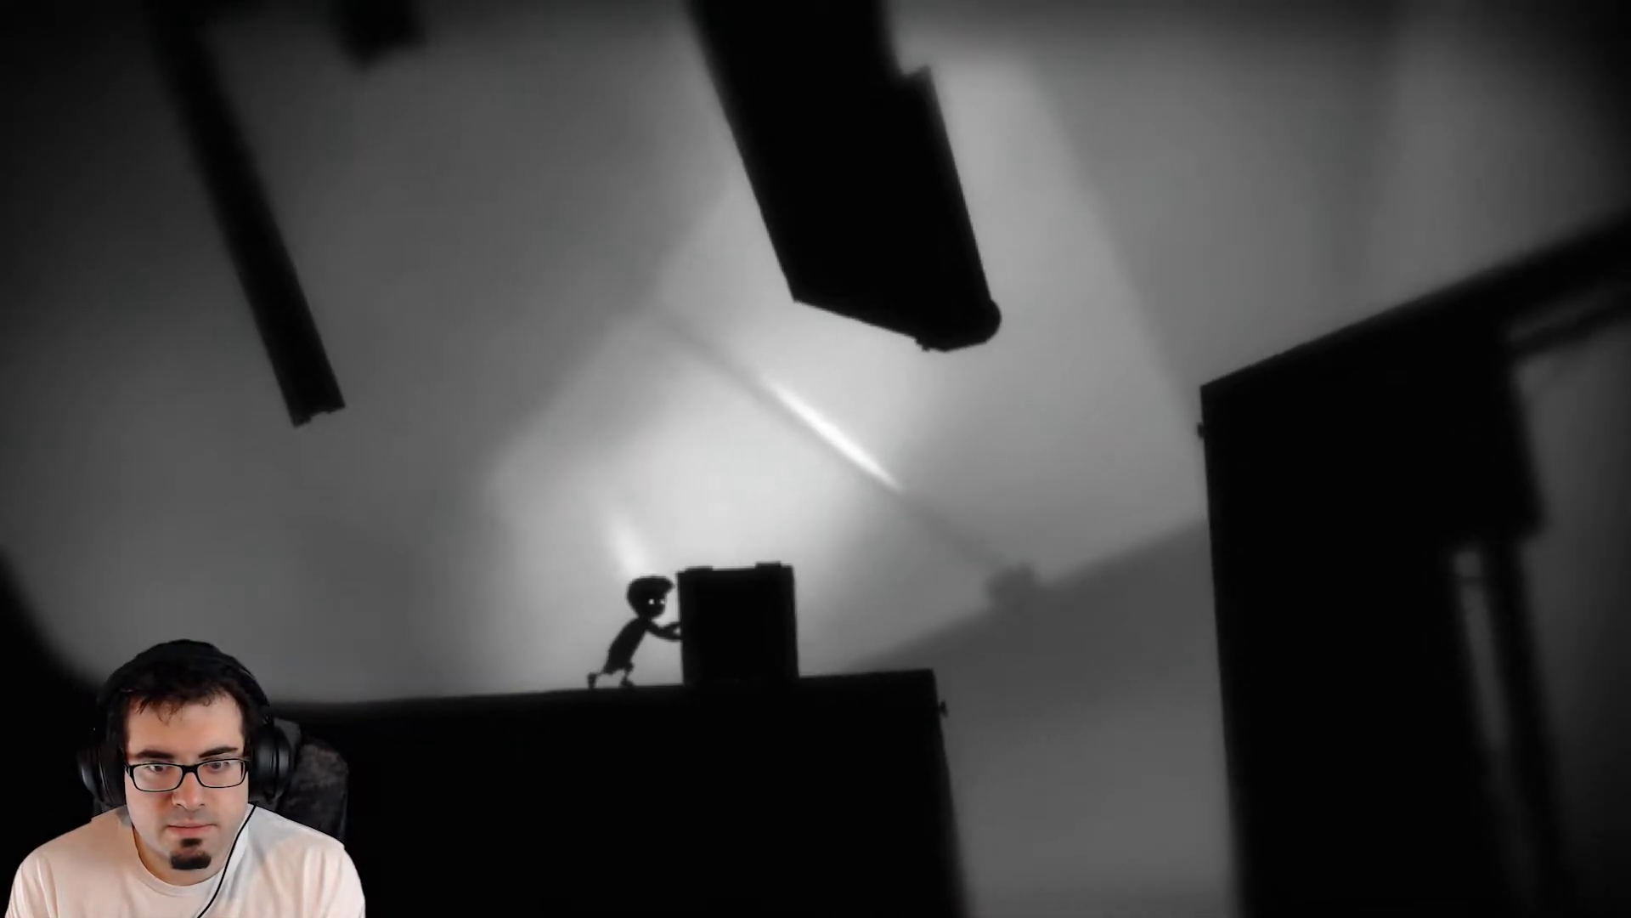
{"action": "key", "text": "Up"}
{"action": "key", "text": "Up"}
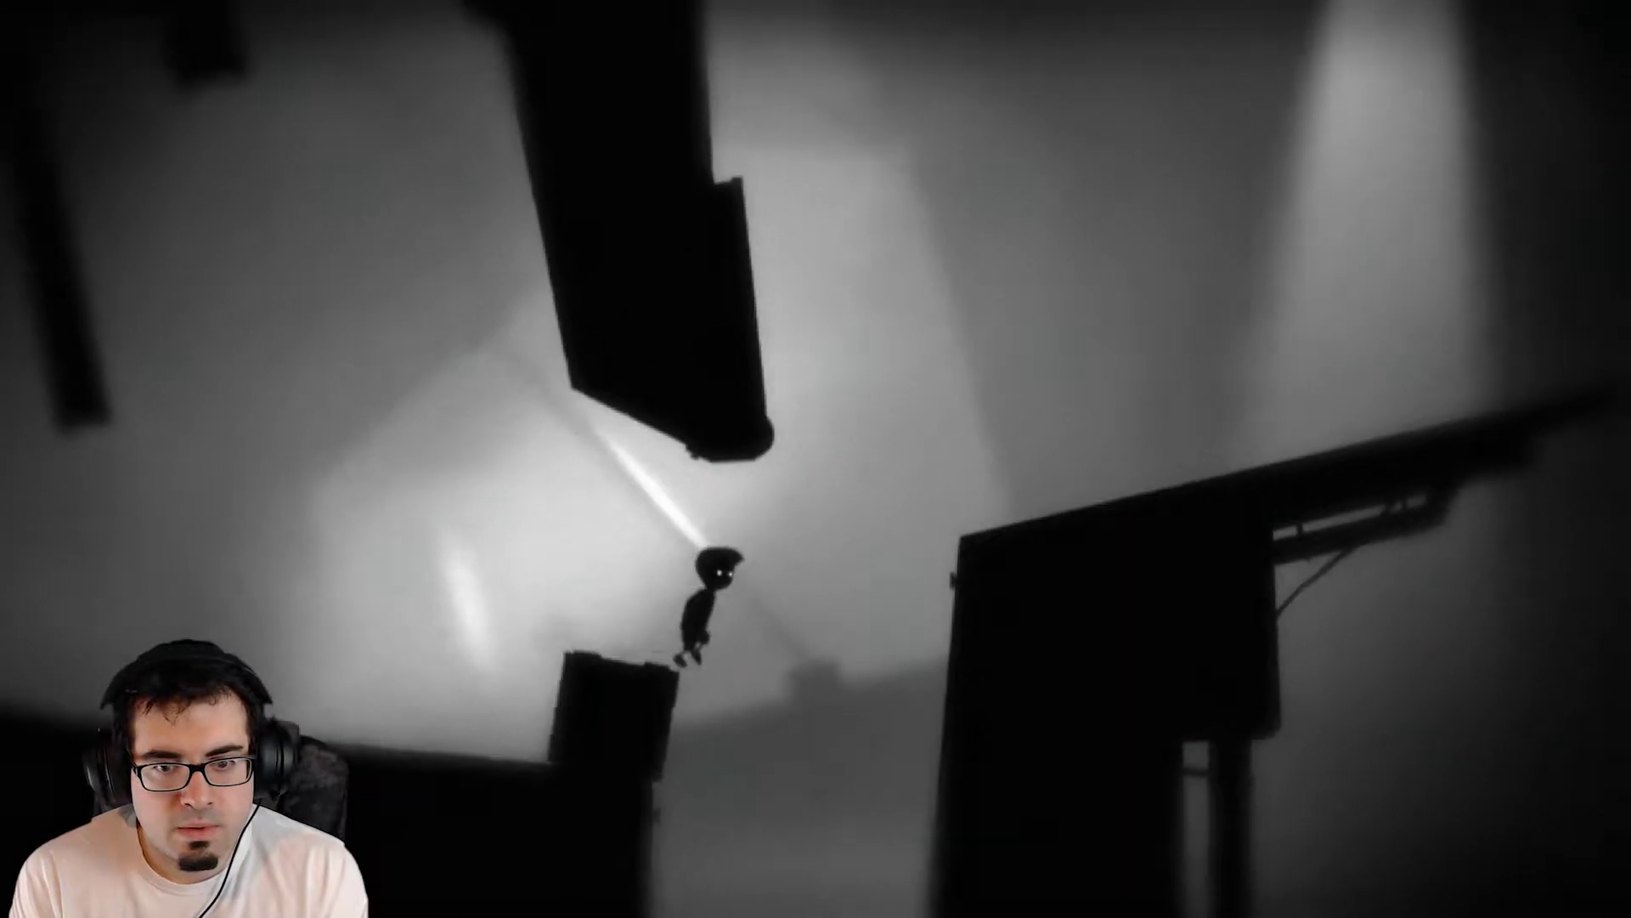
{"action": "key", "text": "Up"}
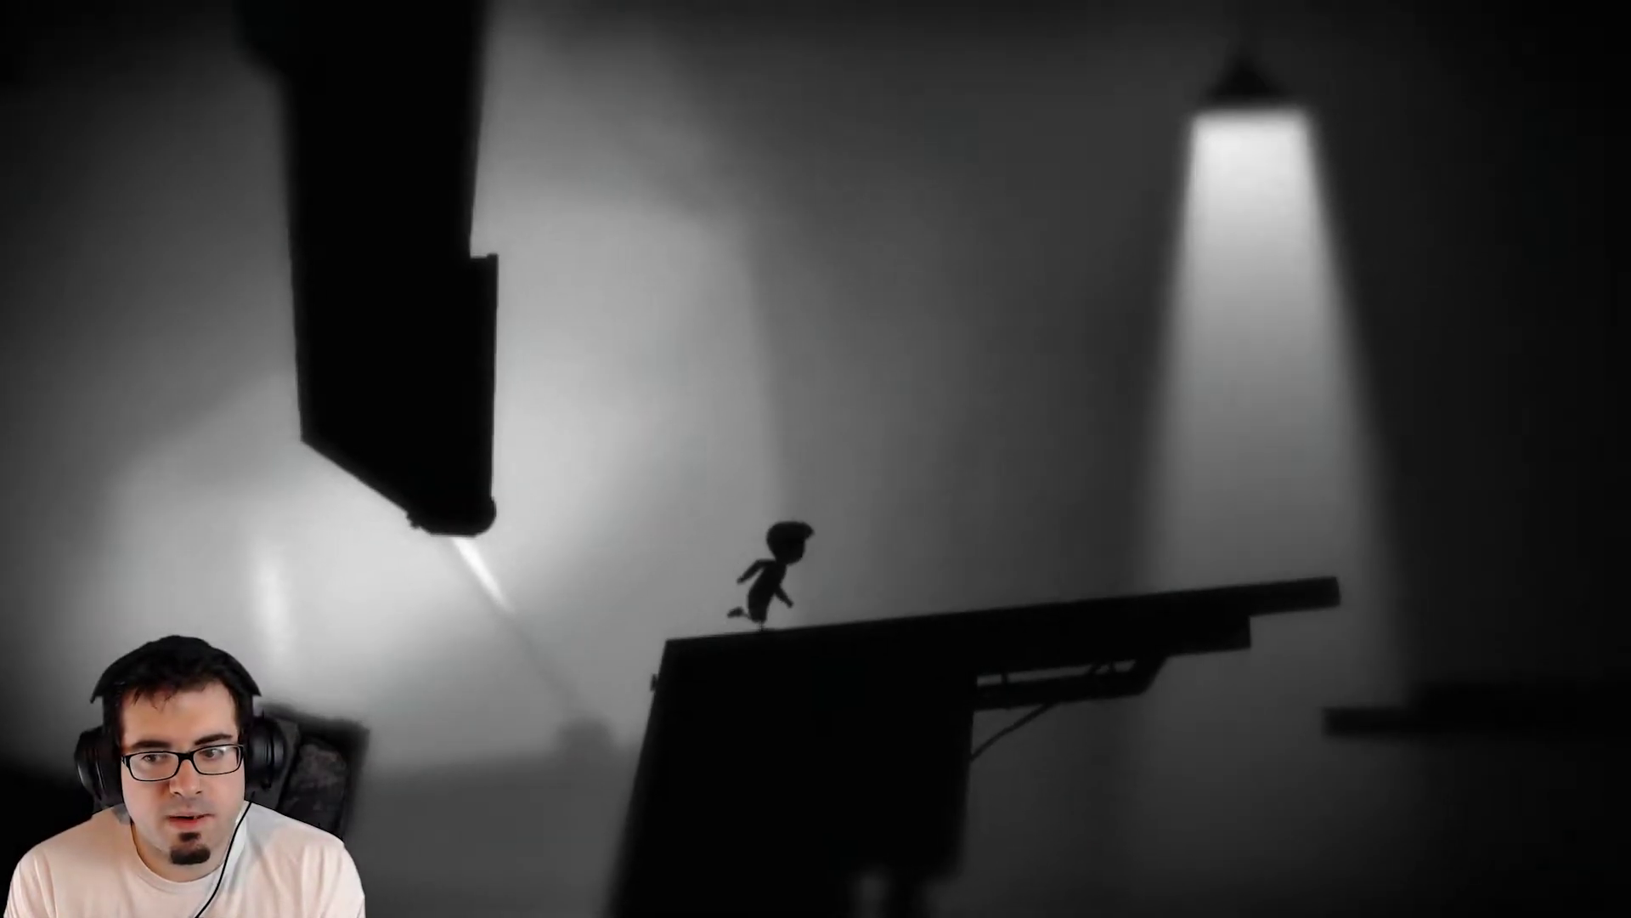
{"action": "key", "text": "Right"}
Cross the foggy platforms, drop onto the rock, and climb the hillside under the hanging pillar.
{"action": "key", "text": "Right"}
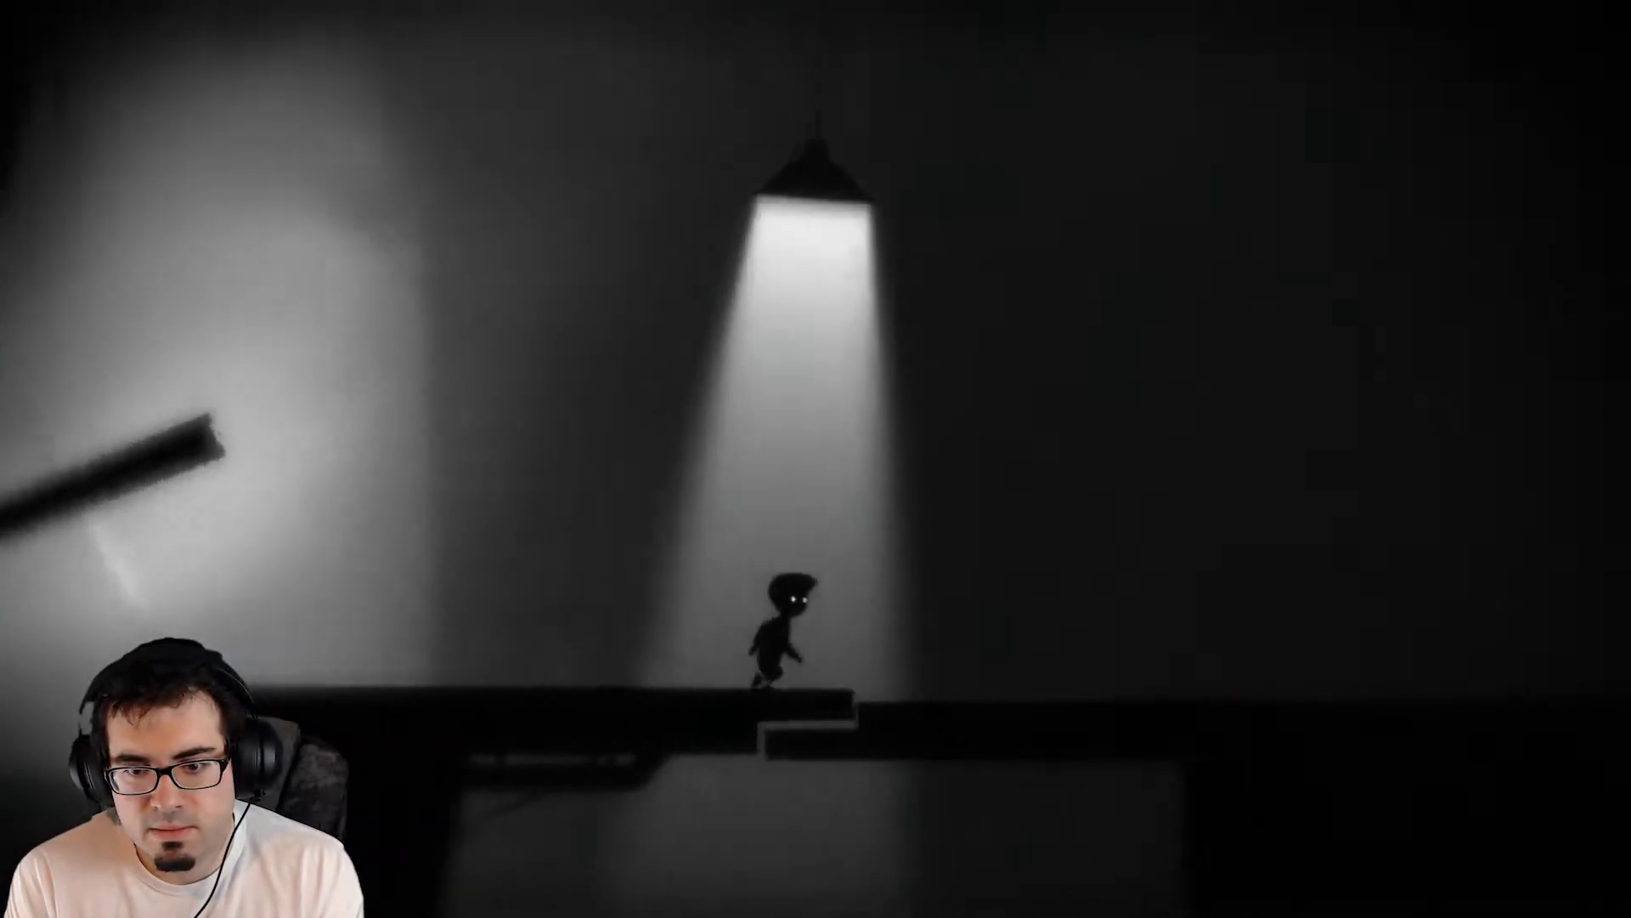
{"action": "key", "text": "Right"}
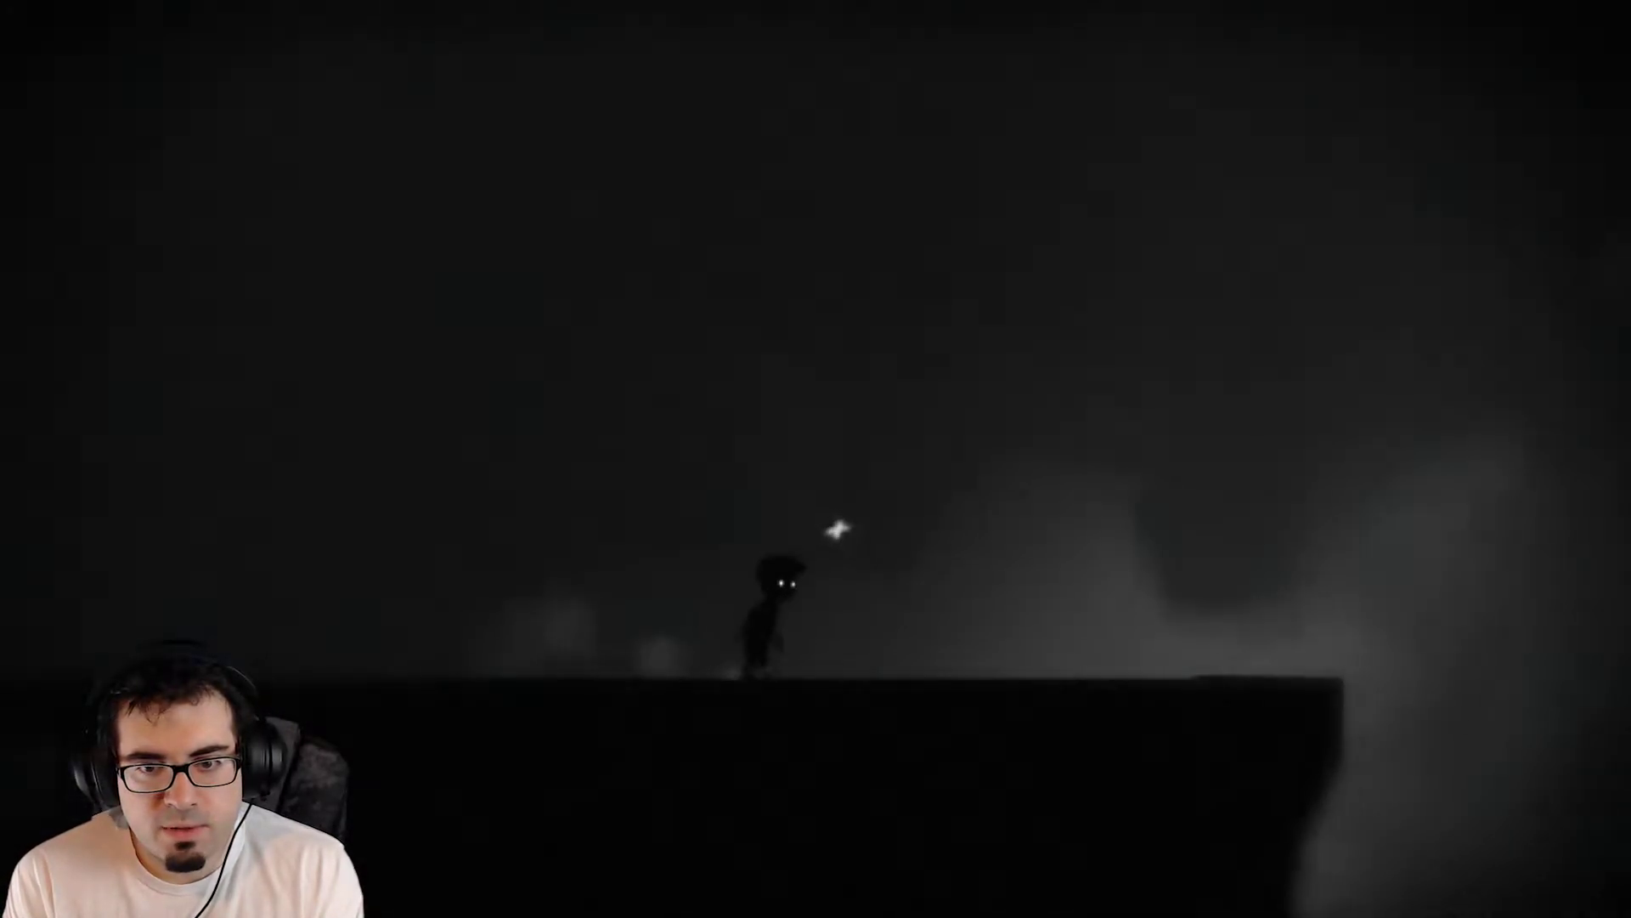
{"action": "key", "text": "Right"}
{"action": "key", "text": "Right"}
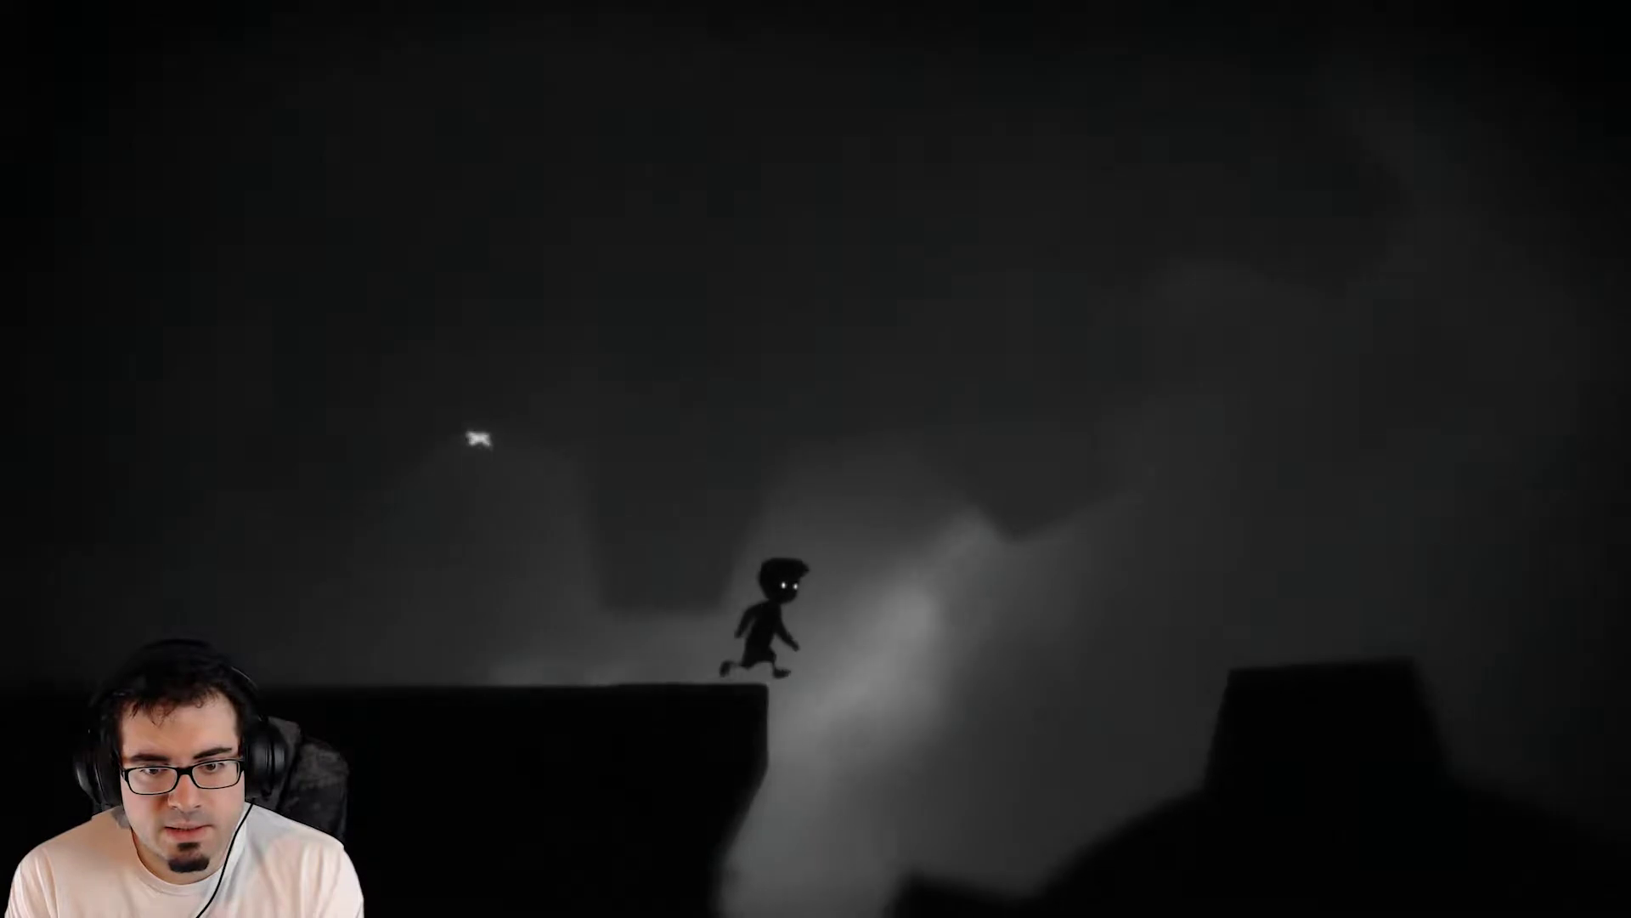
{"action": "key", "text": "Up"}
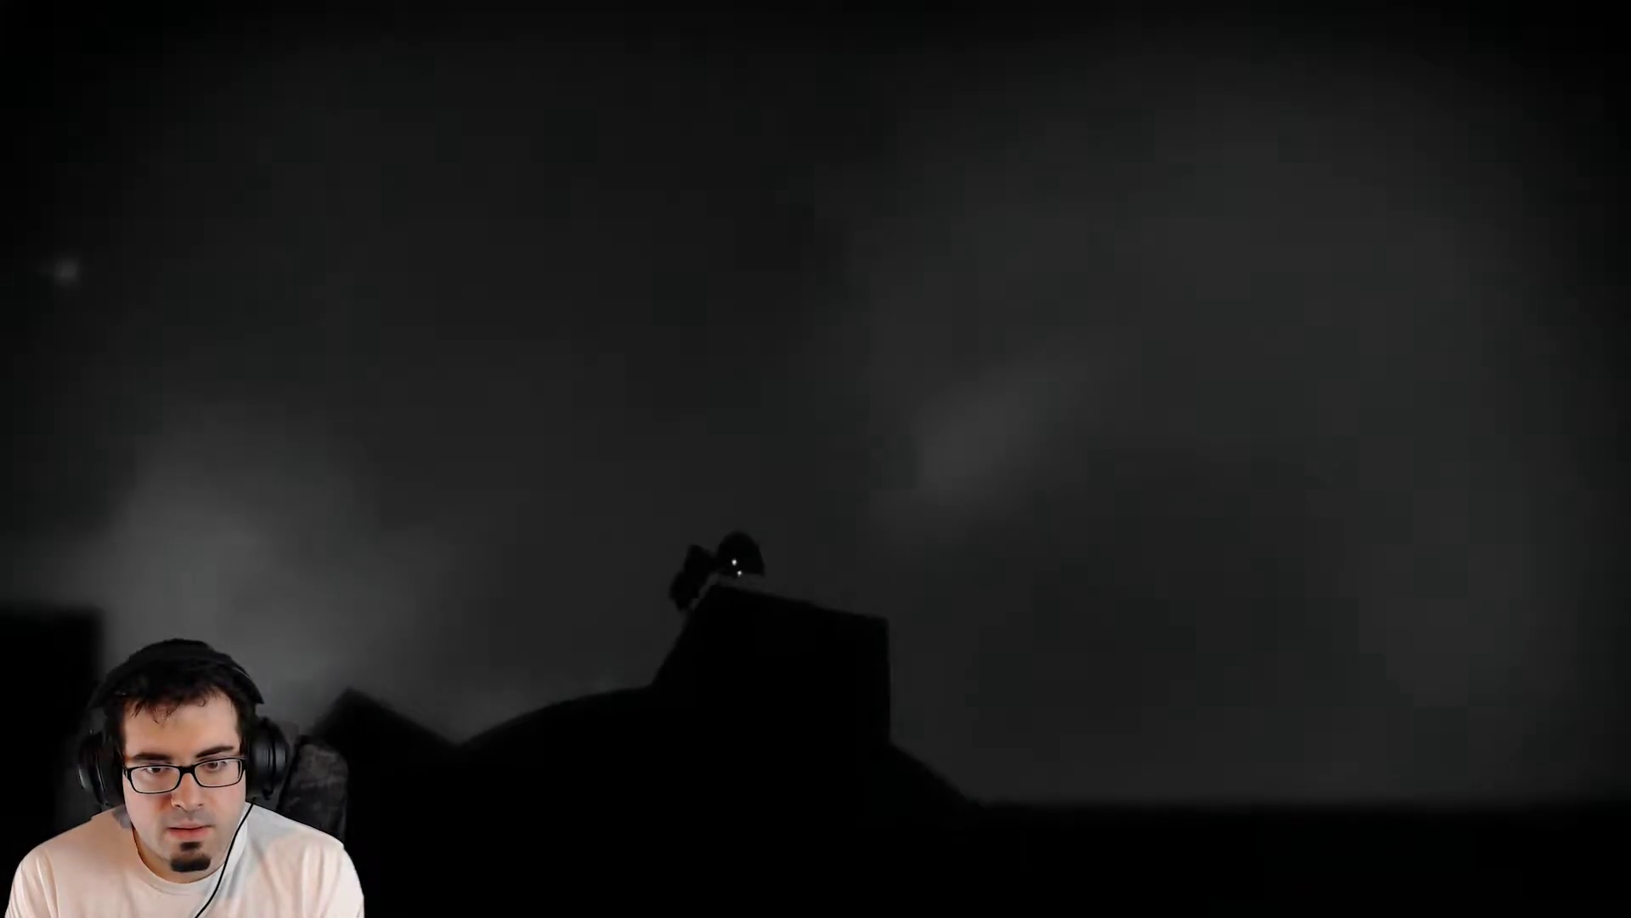
{"action": "key", "text": "Right"}
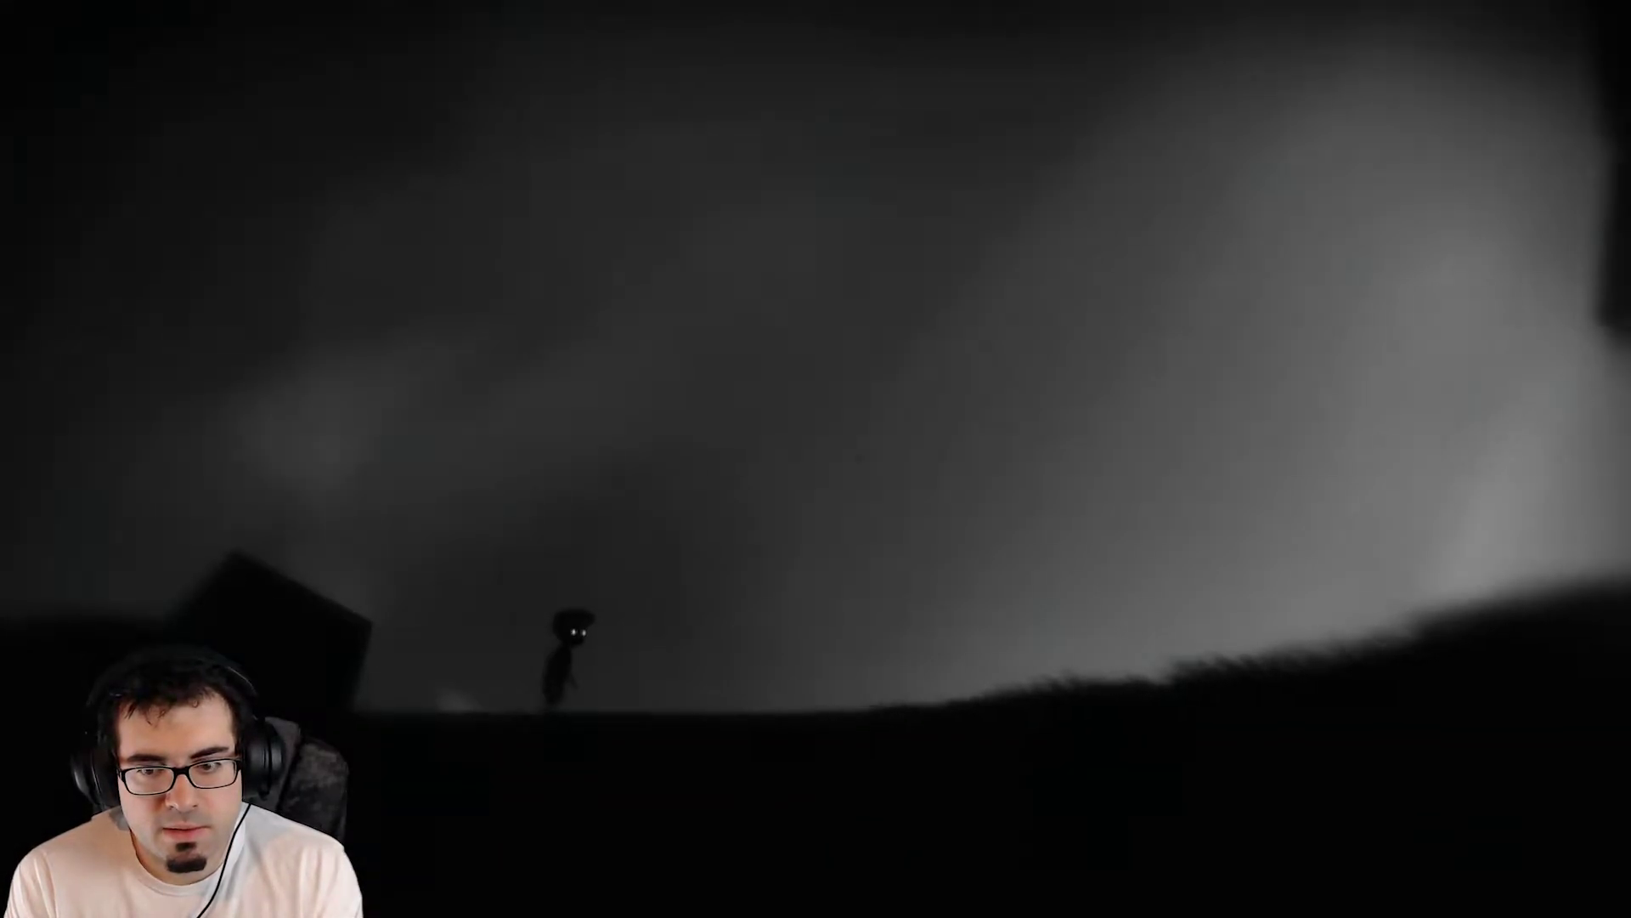
{"action": "key", "text": "Right"}
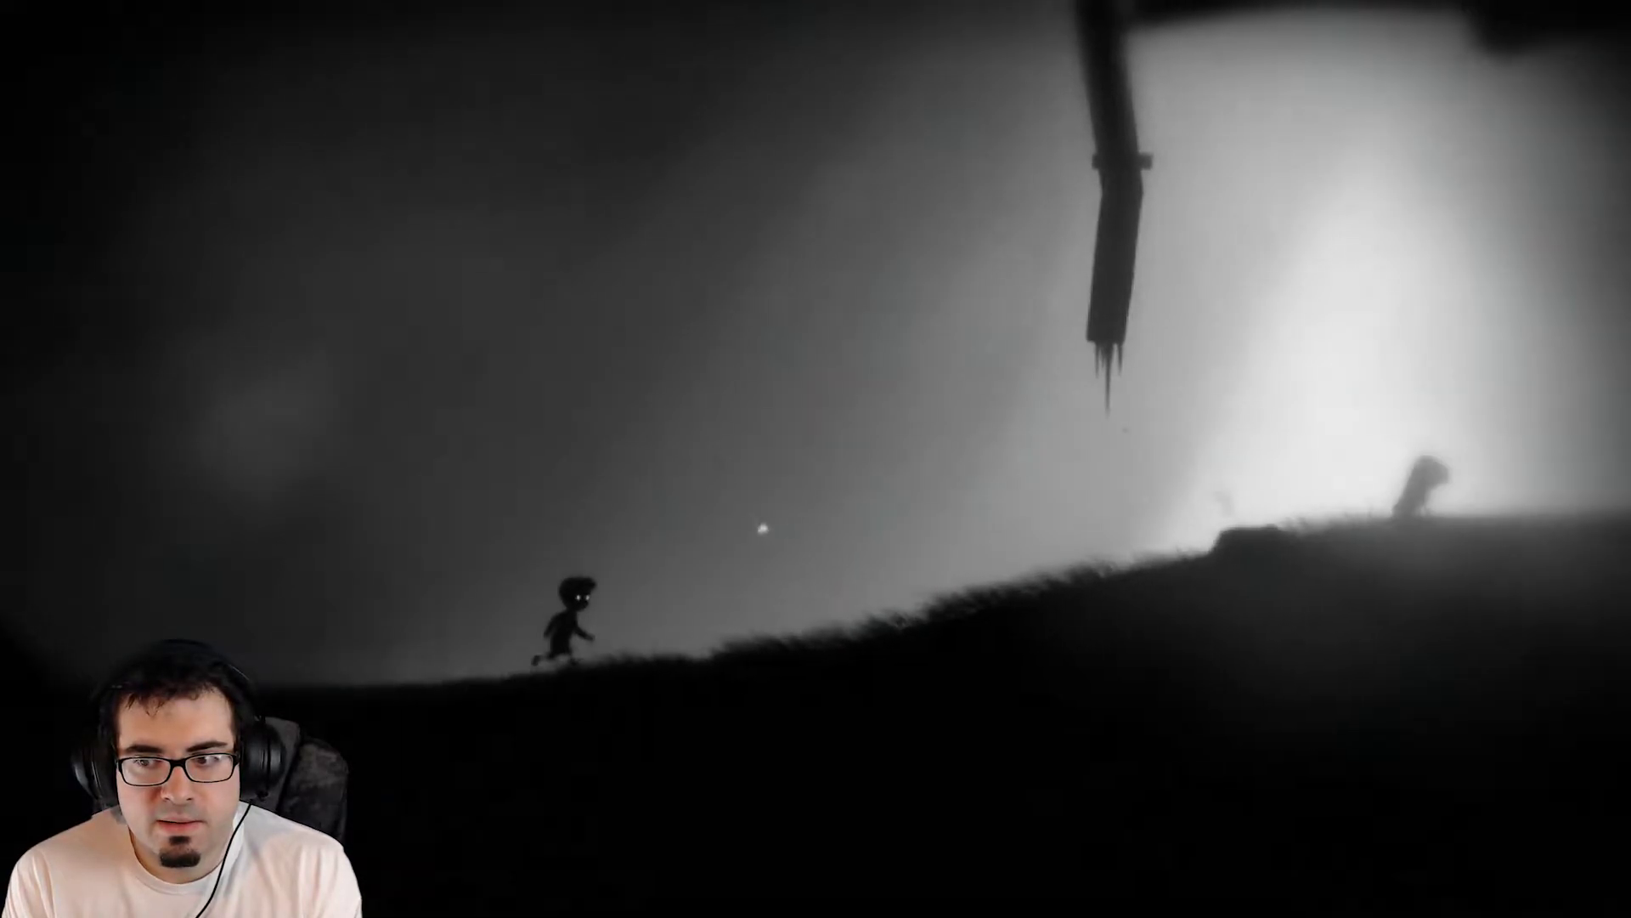
{"action": "key", "text": "Right"}
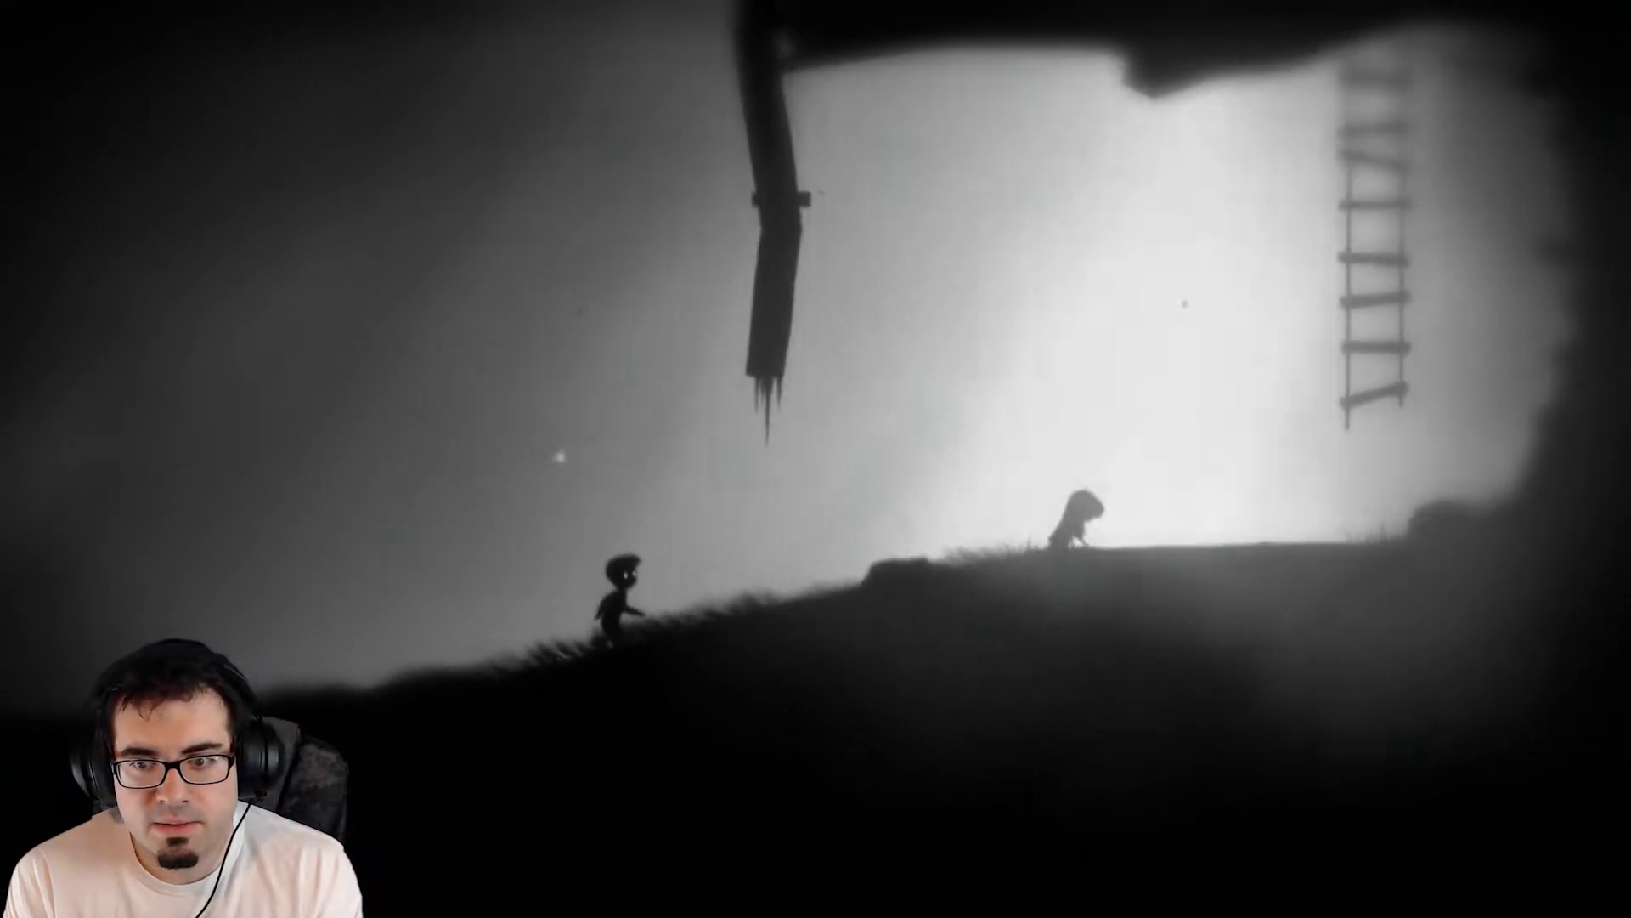
{"action": "key", "text": "Right"}
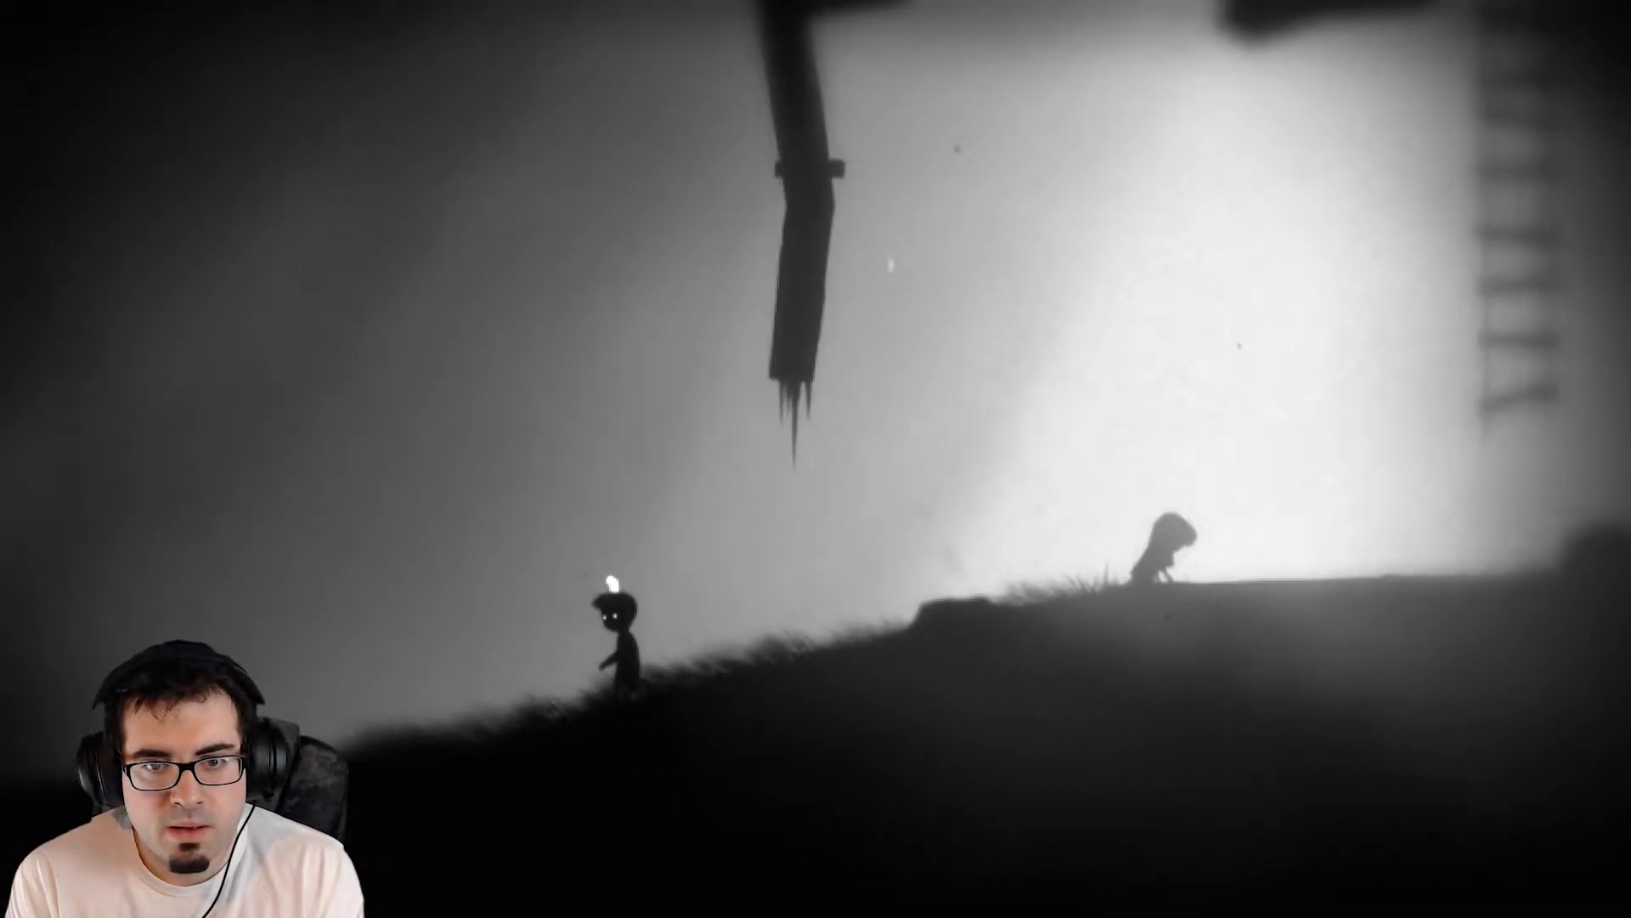
{"action": "key", "text": "Right"}
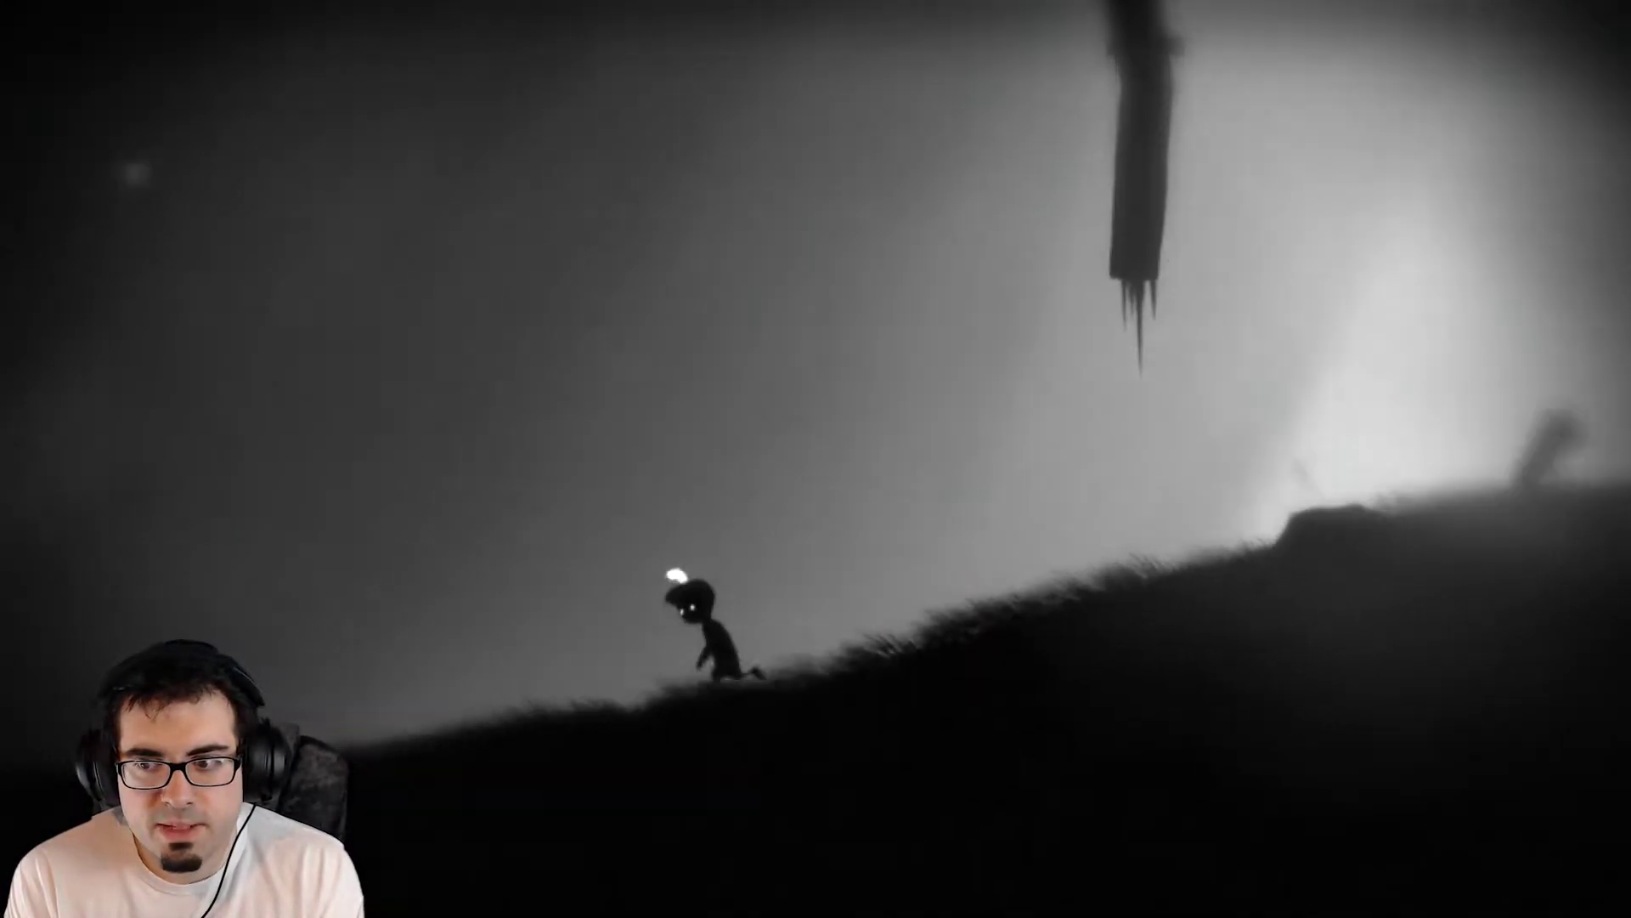
{"action": "key", "text": "Right"}
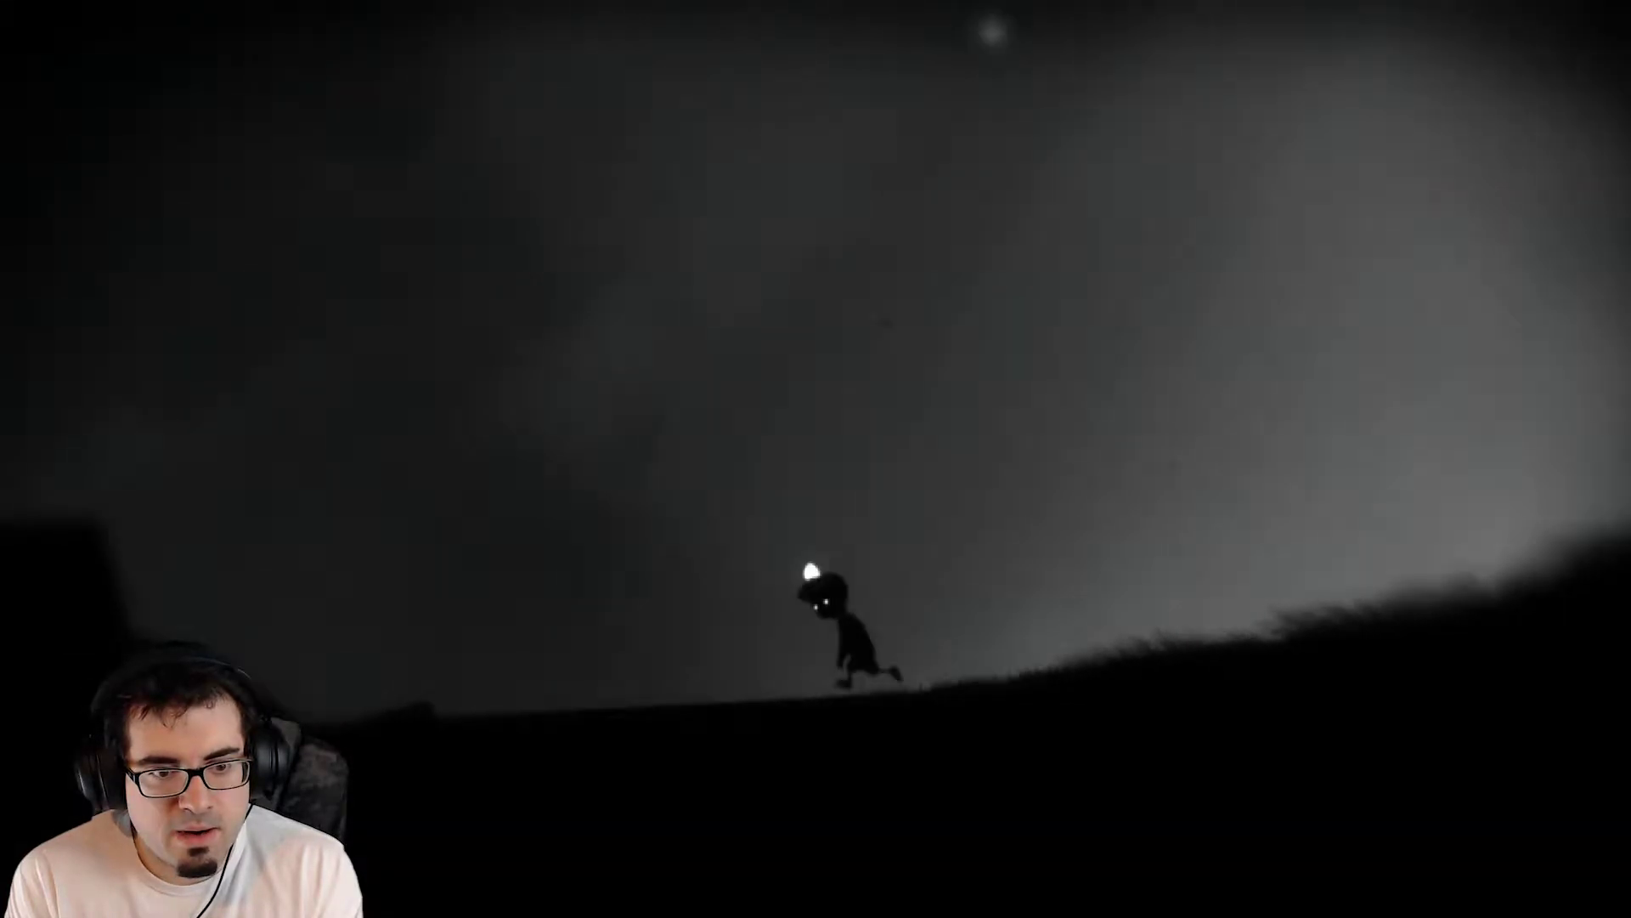
Land on the block, jump onto the ledge, and walk left toward the hanging lamp.
{"action": "key", "text": "Right"}
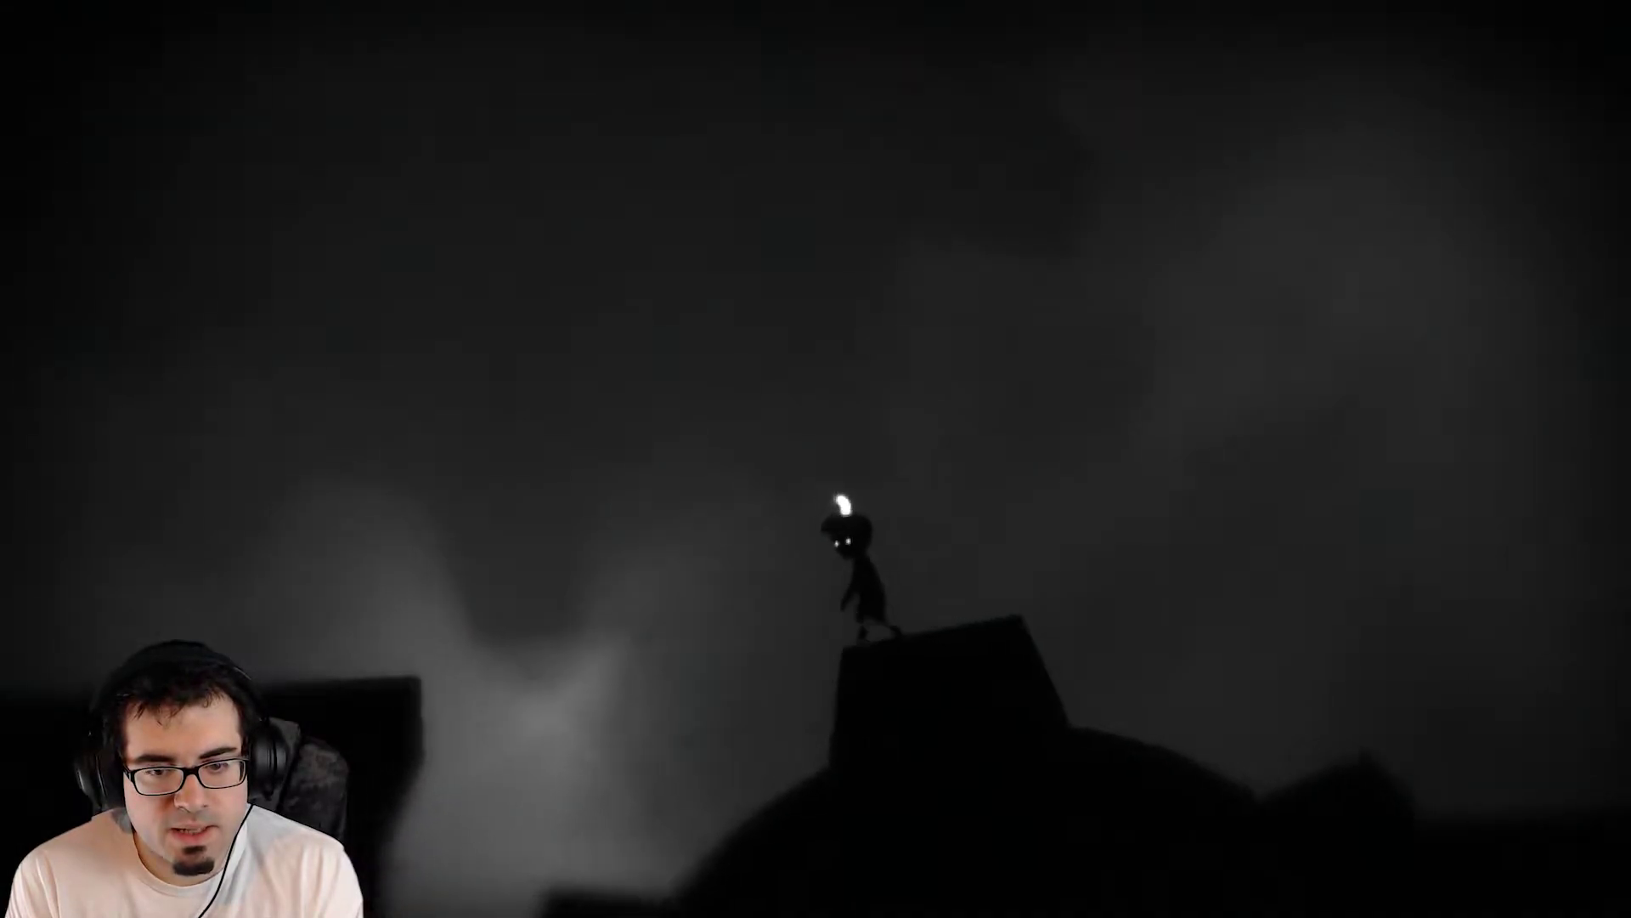
{"action": "key", "text": "Right"}
{"action": "key", "text": "Up"}
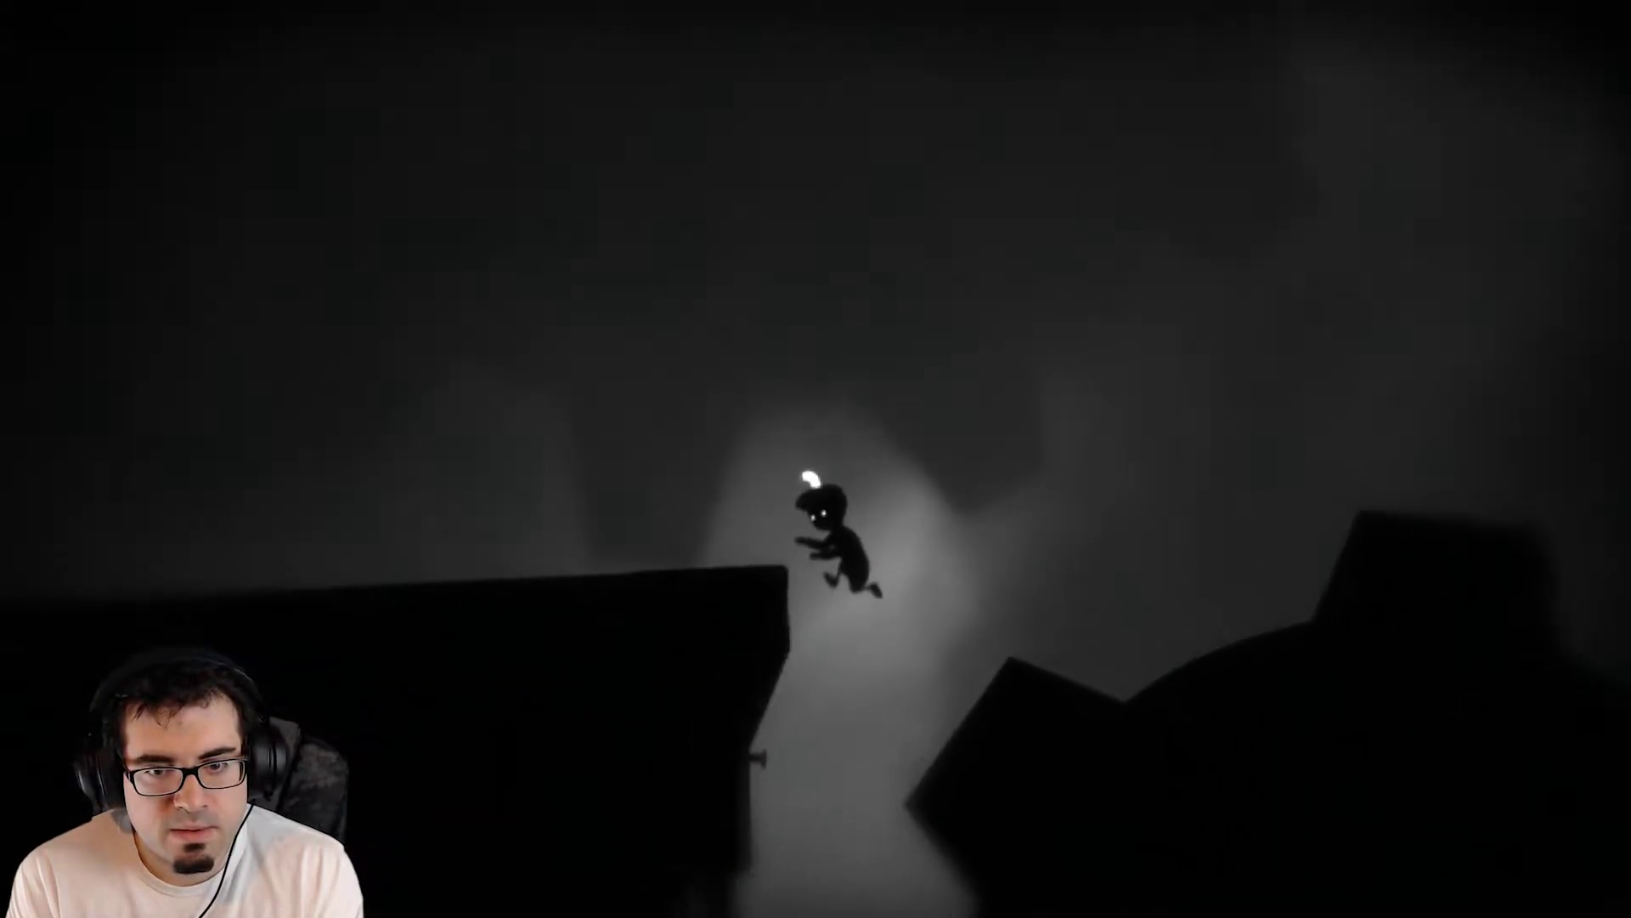
{"action": "key", "text": "Left"}
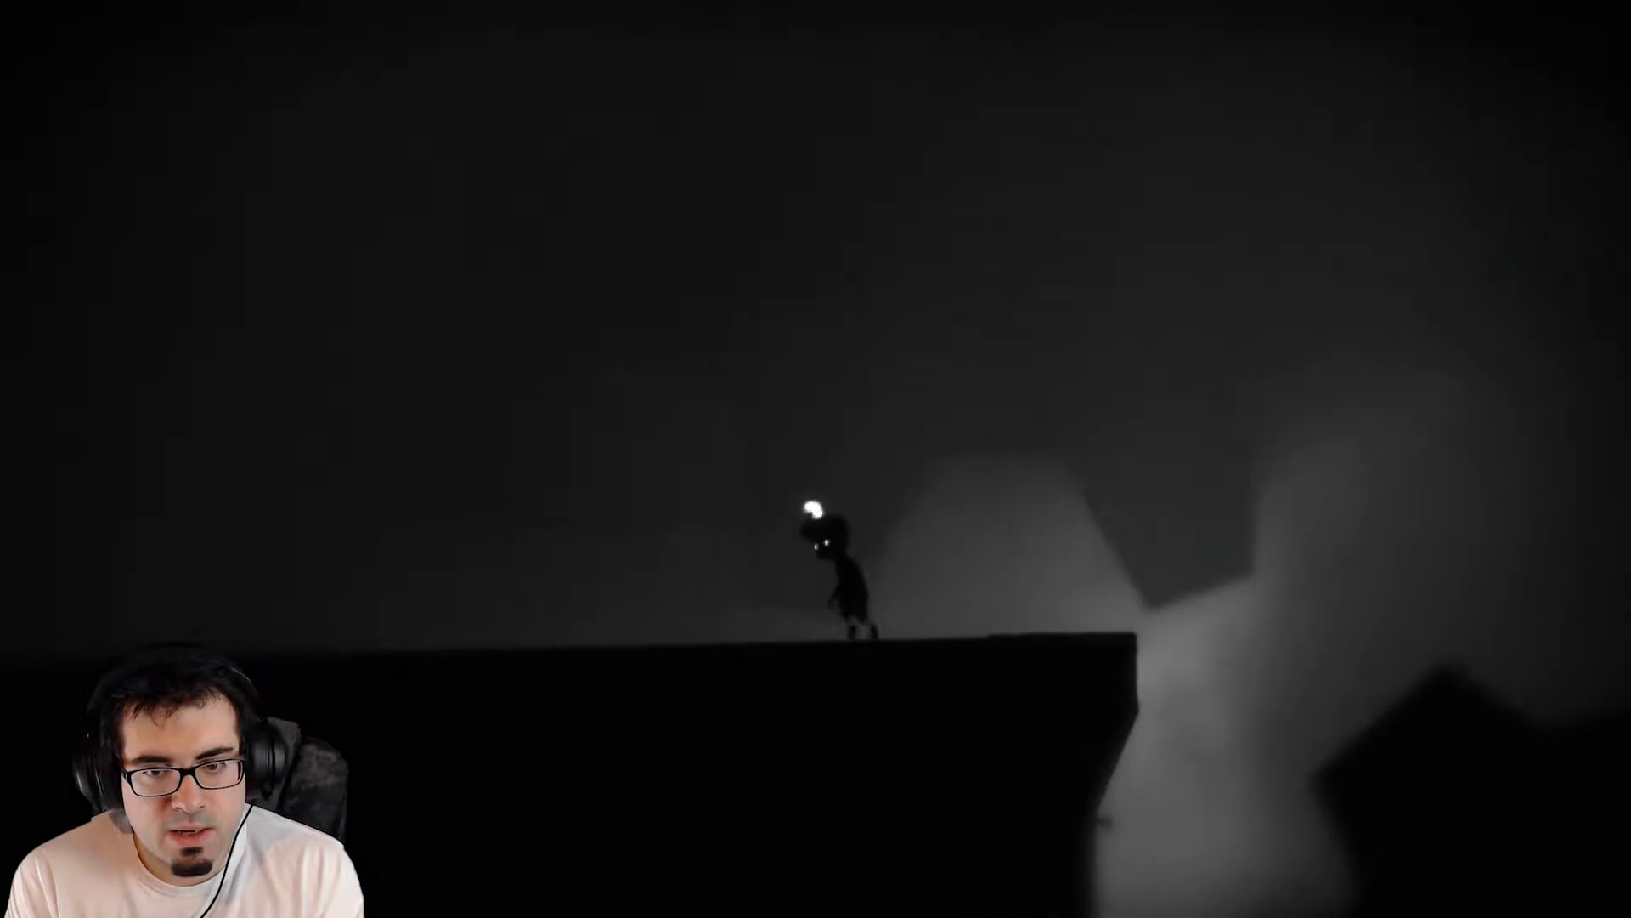
{"action": "key", "text": "Left"}
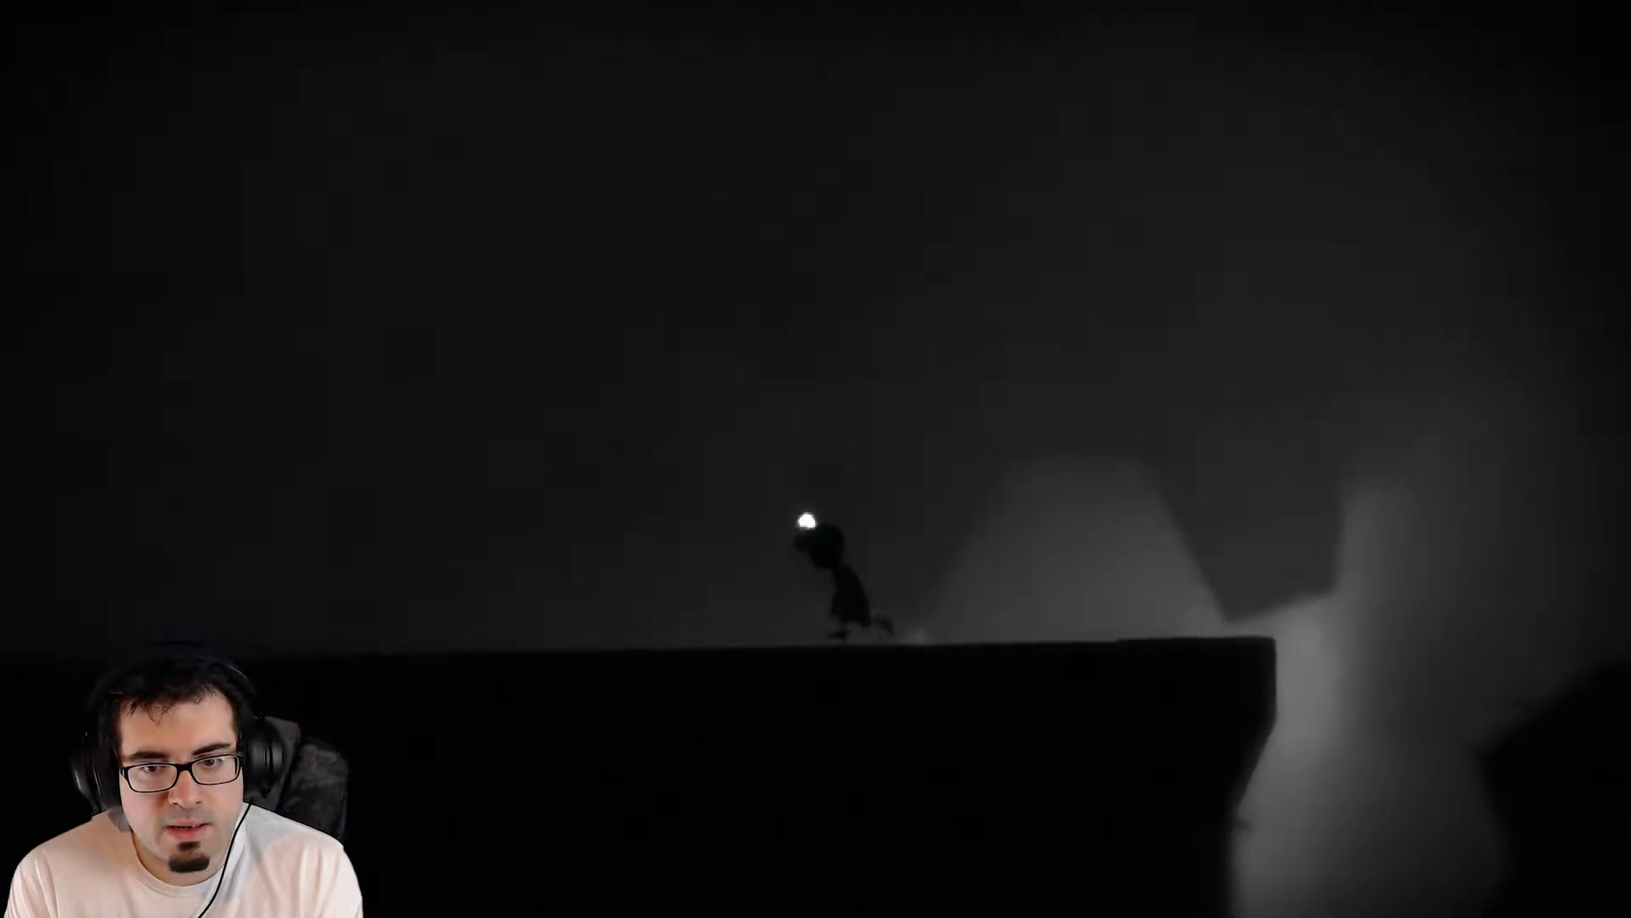
{"action": "key", "text": "Left"}
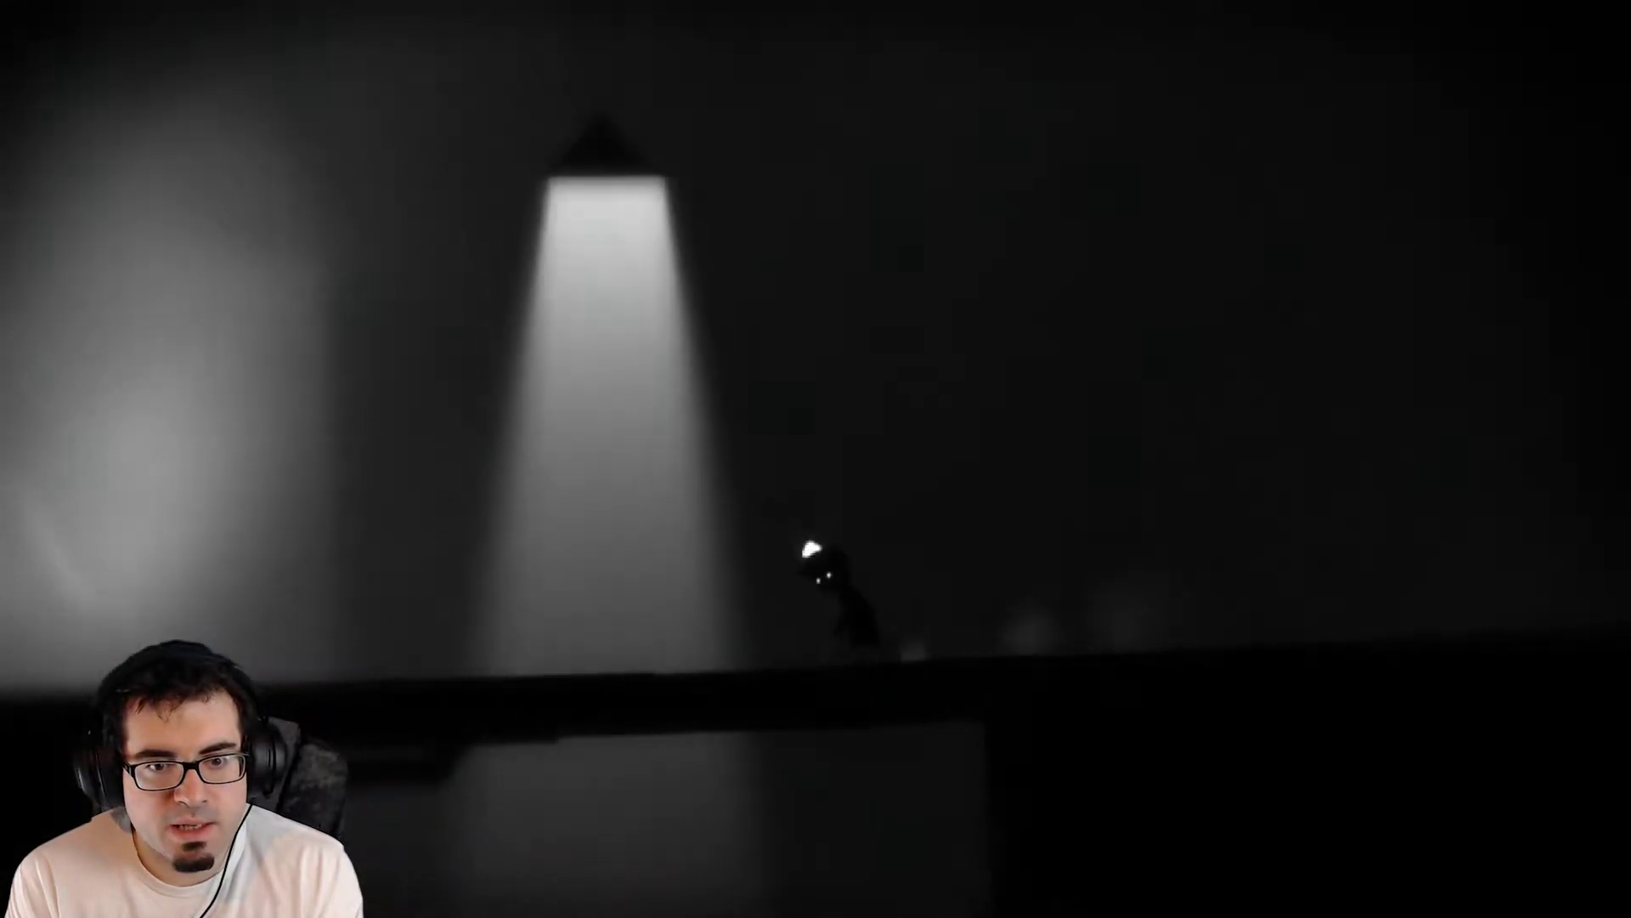
{"action": "key", "text": "Left"}
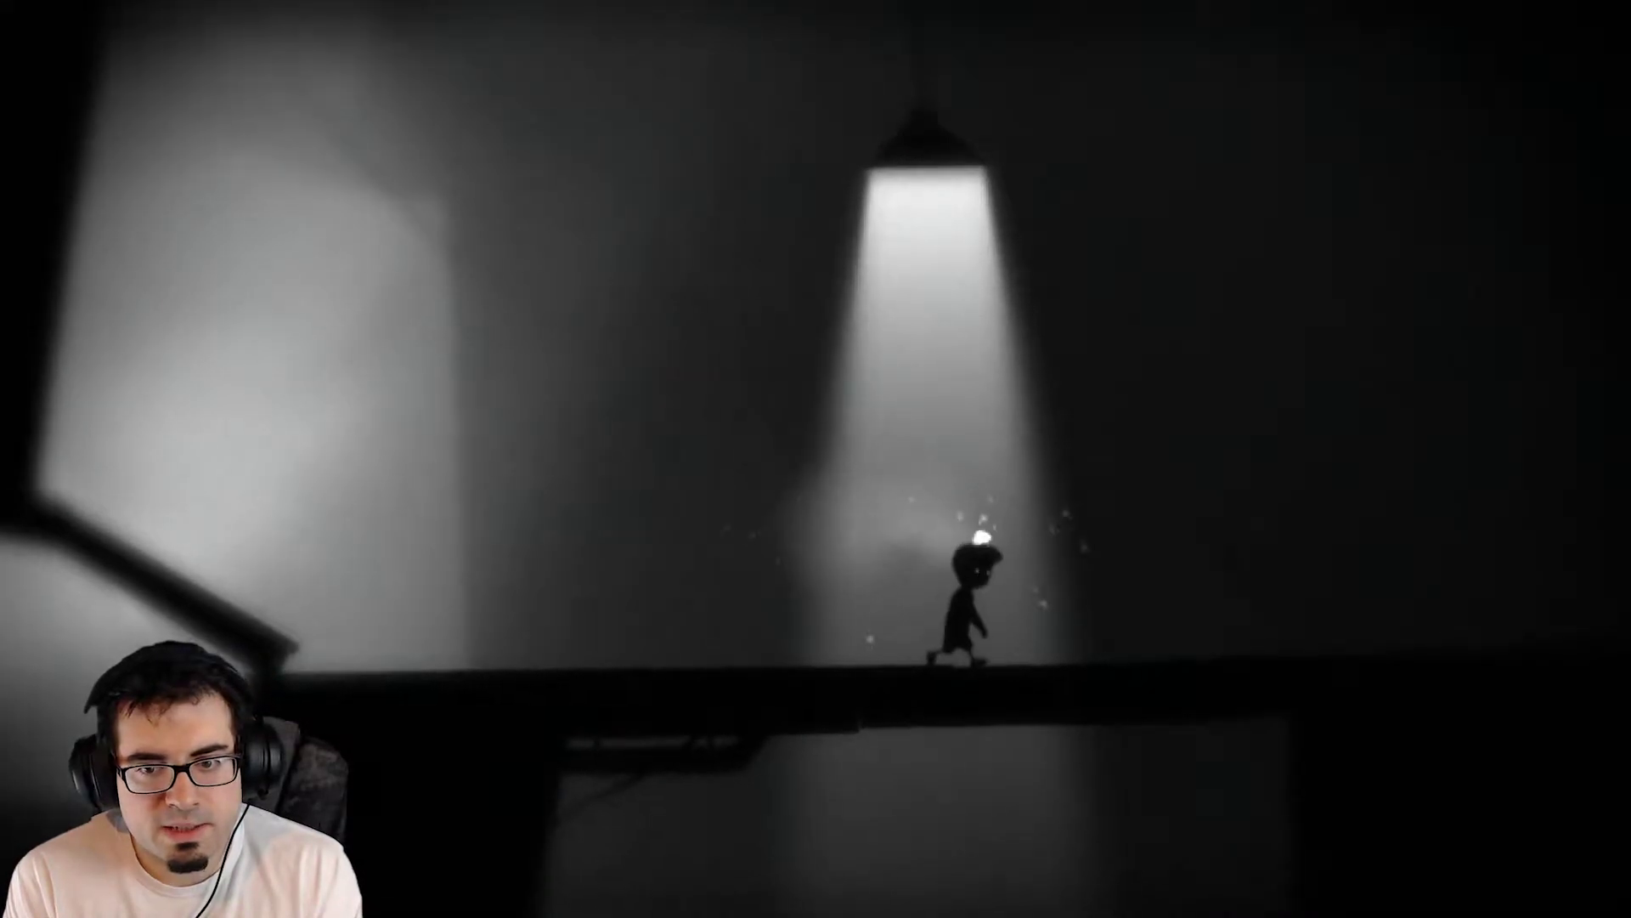
Walk back right past the lamps and run across the gear and rock.
{"action": "key", "text": "Right"}
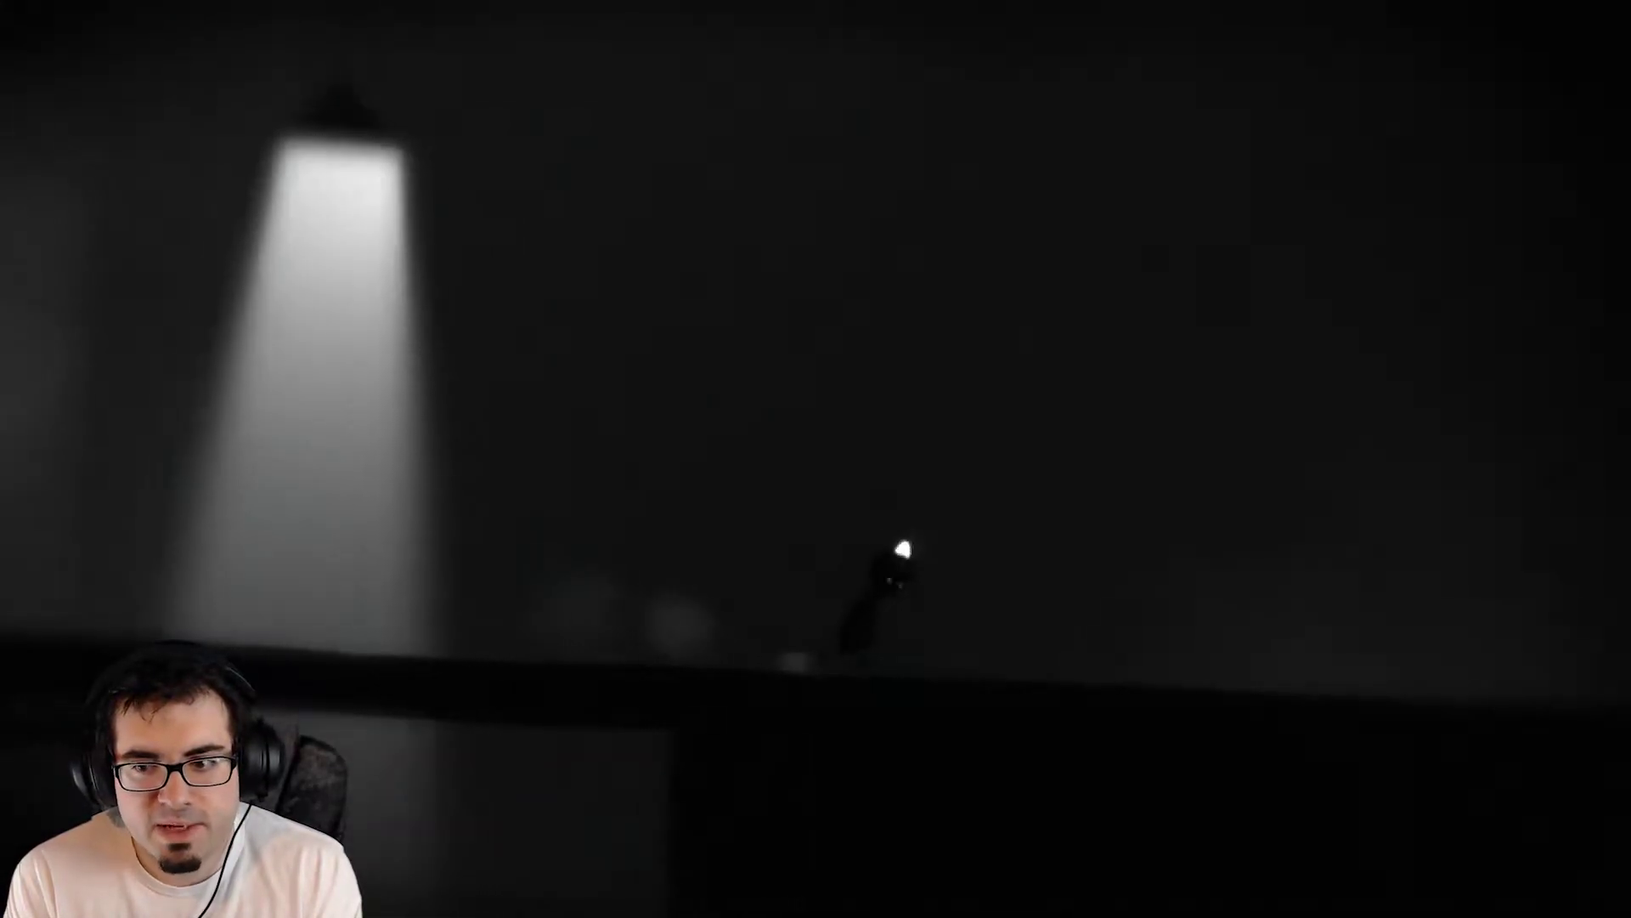
{"action": "key", "text": "Right"}
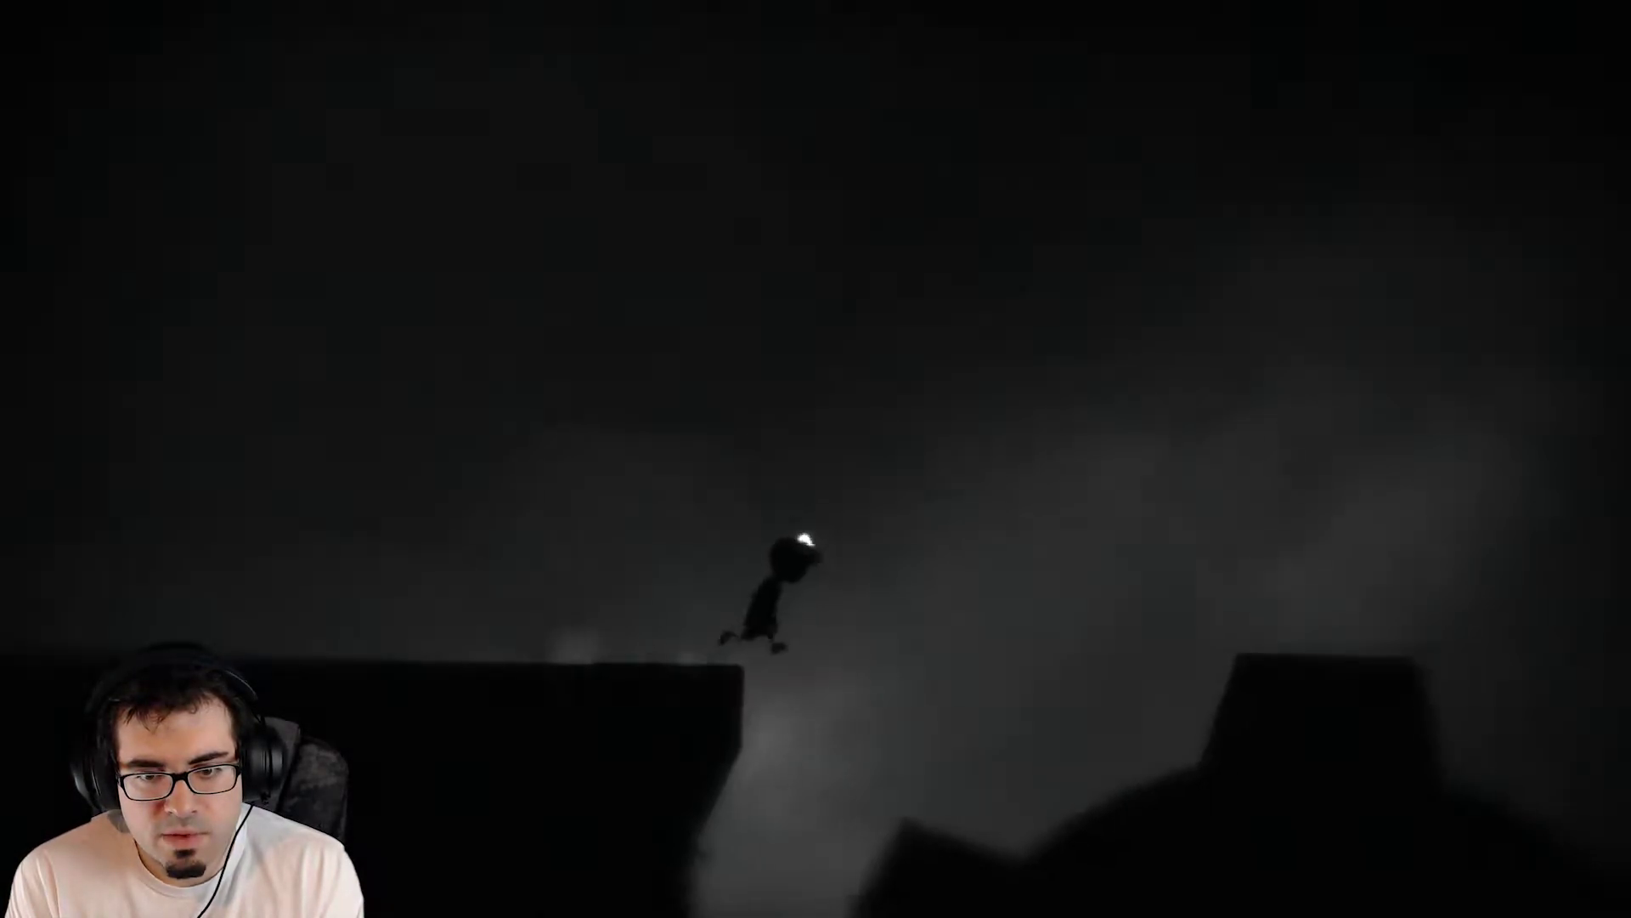
{"action": "key", "text": "Right"}
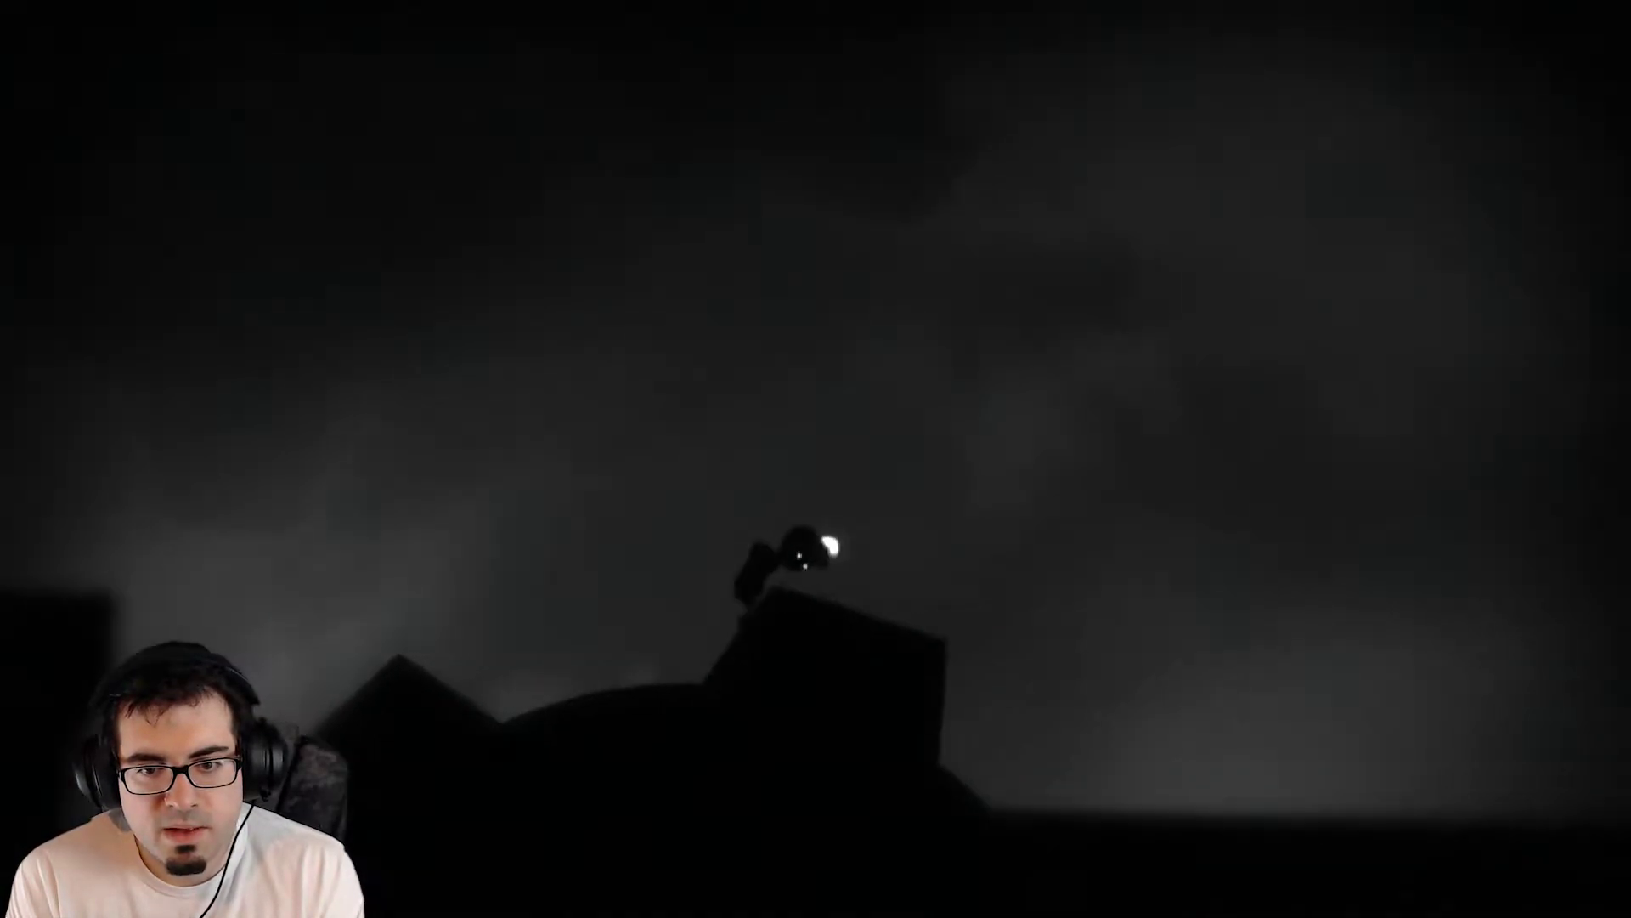
{"action": "key", "text": "Right"}
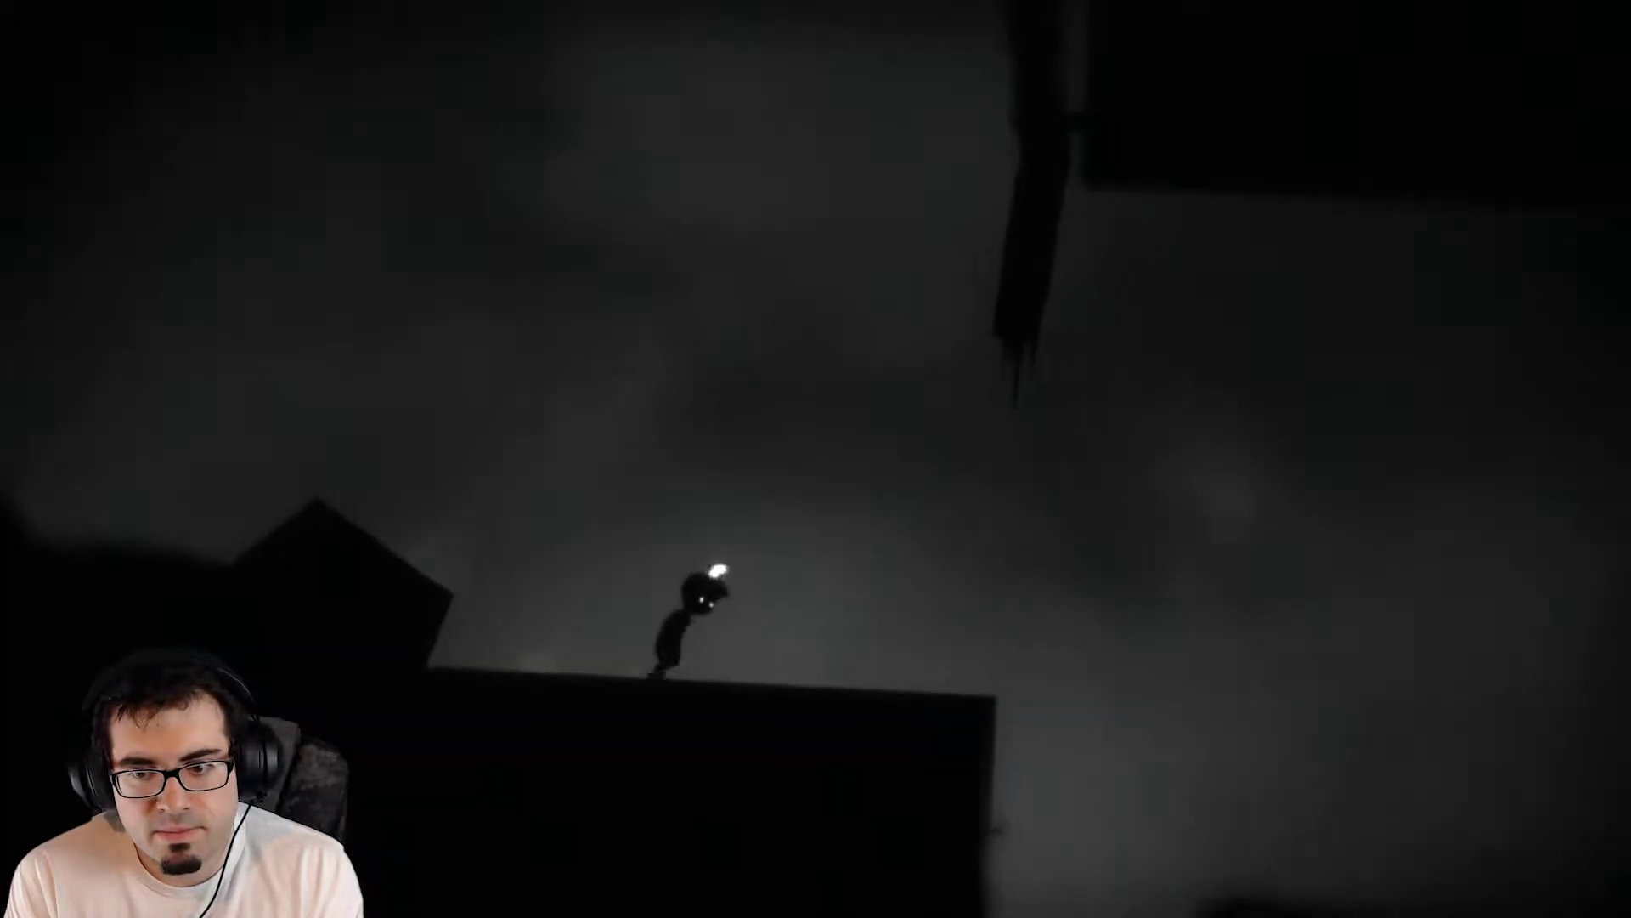
Jump onto the pipe, run right, and climb onto the block beneath the raised crusher.
{"action": "key", "text": "Up"}
{"action": "key", "text": "Right"}
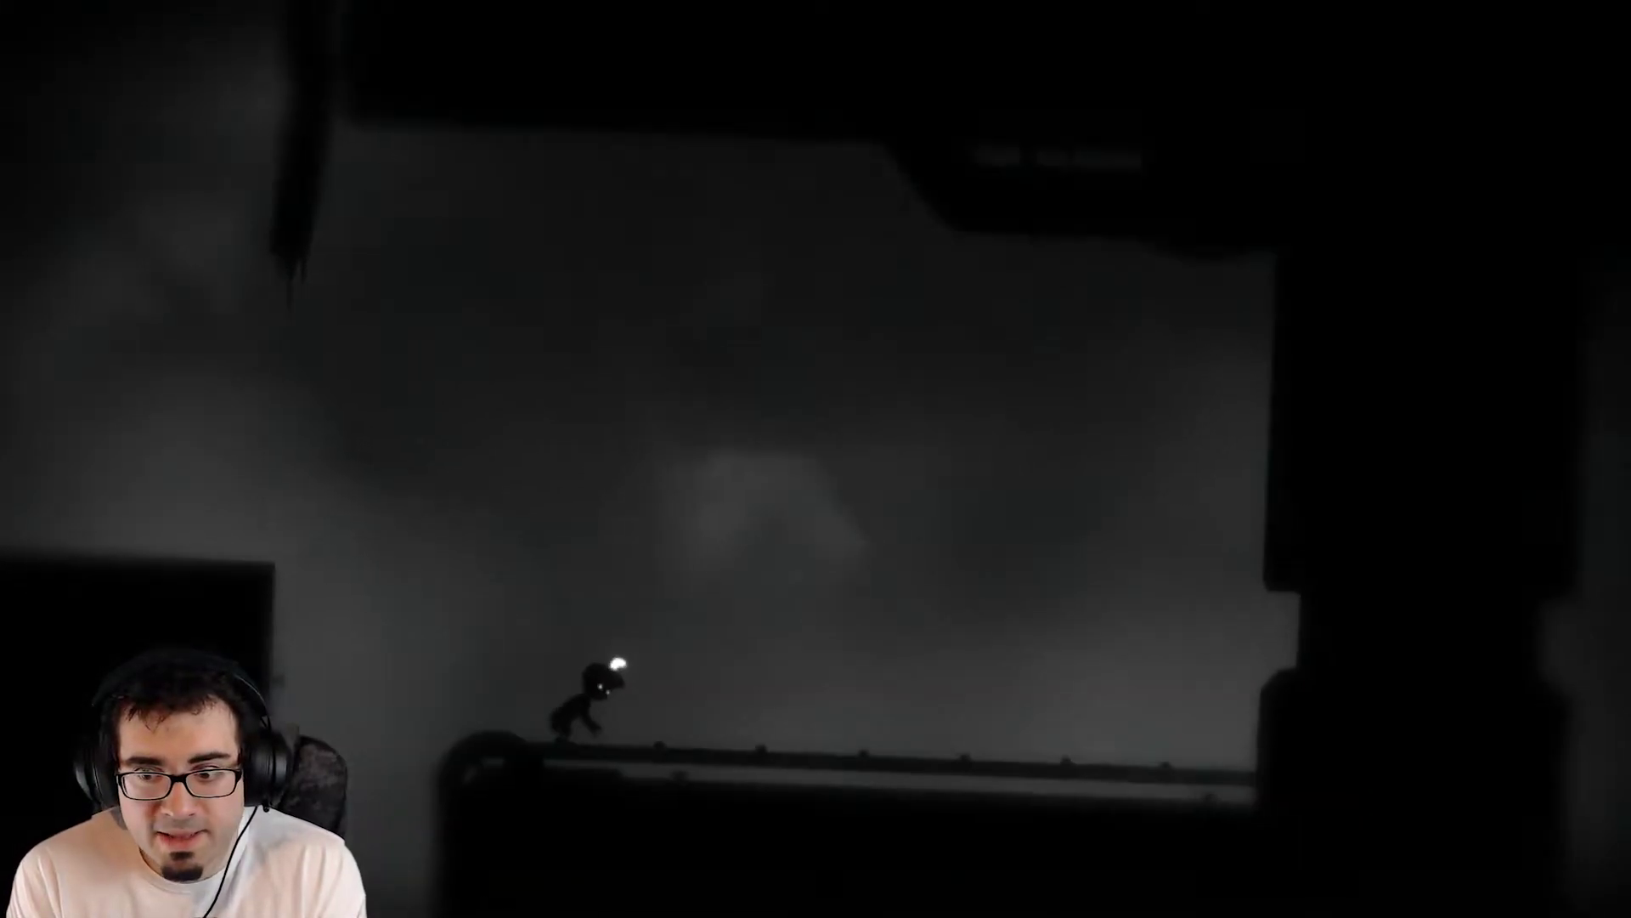
{"action": "key", "text": "Right"}
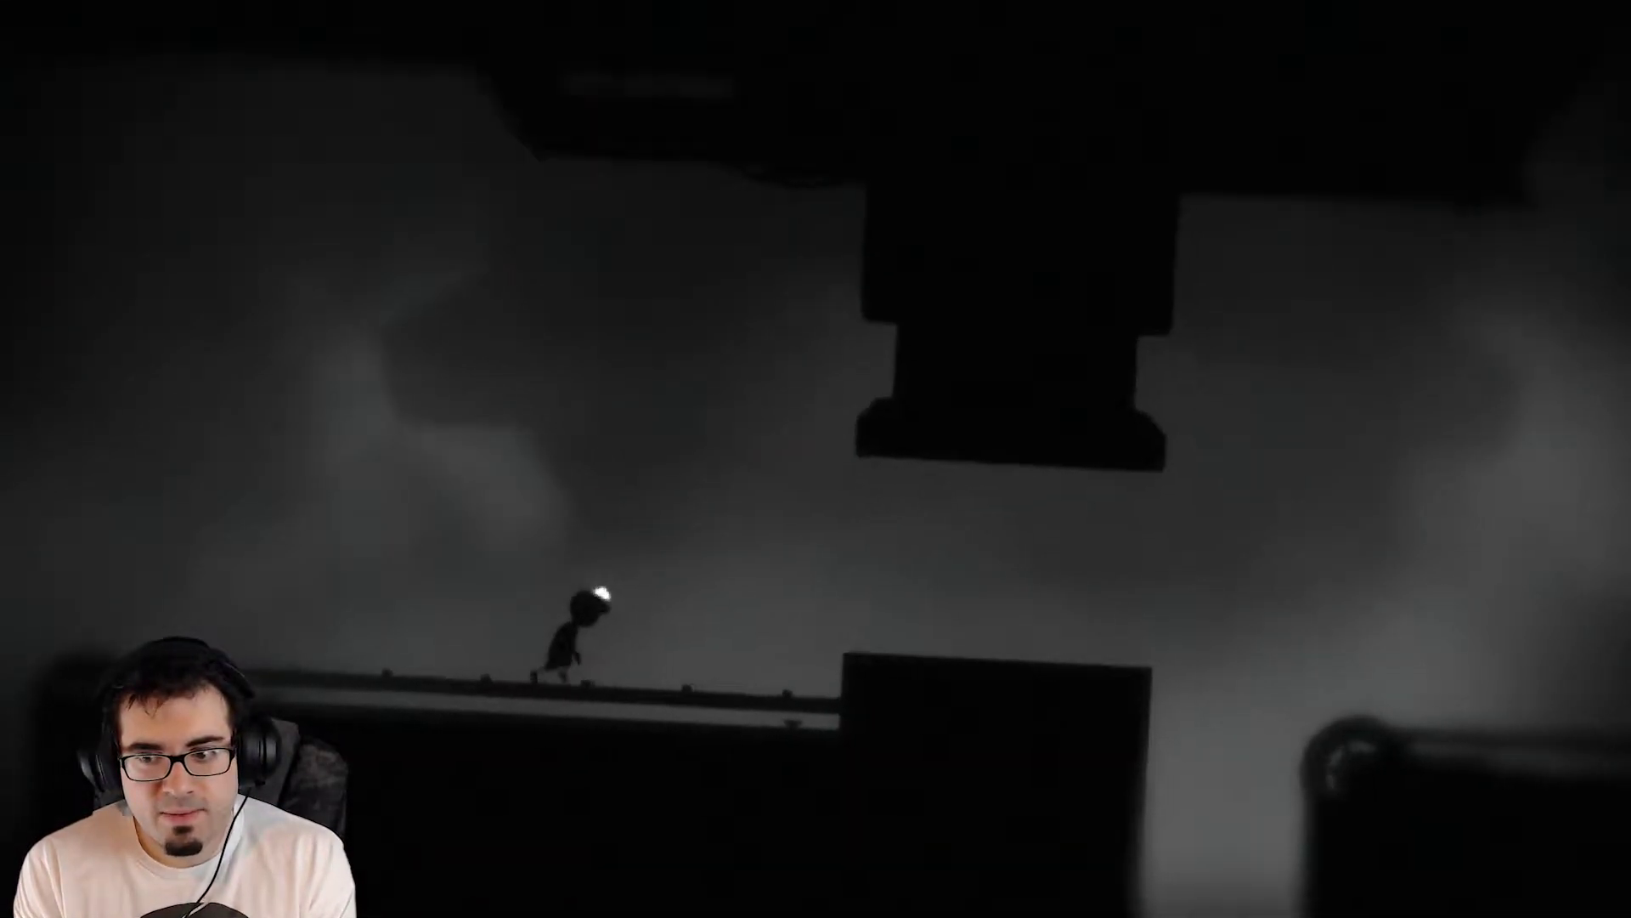
{"action": "key", "text": "Right"}
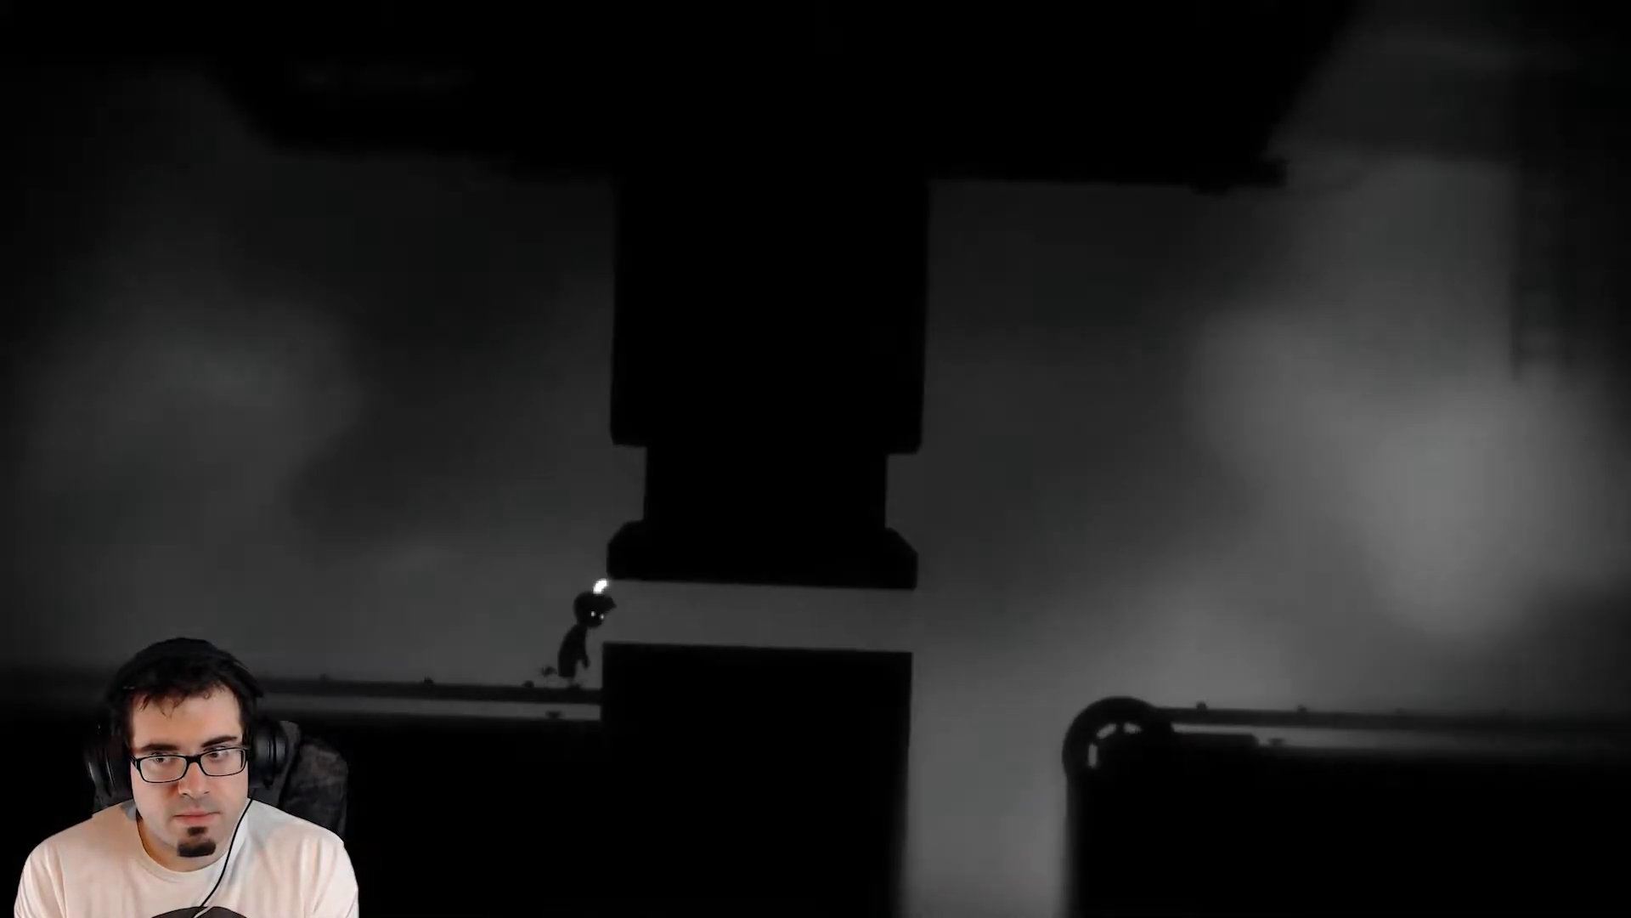
{"action": "key", "text": "Right"}
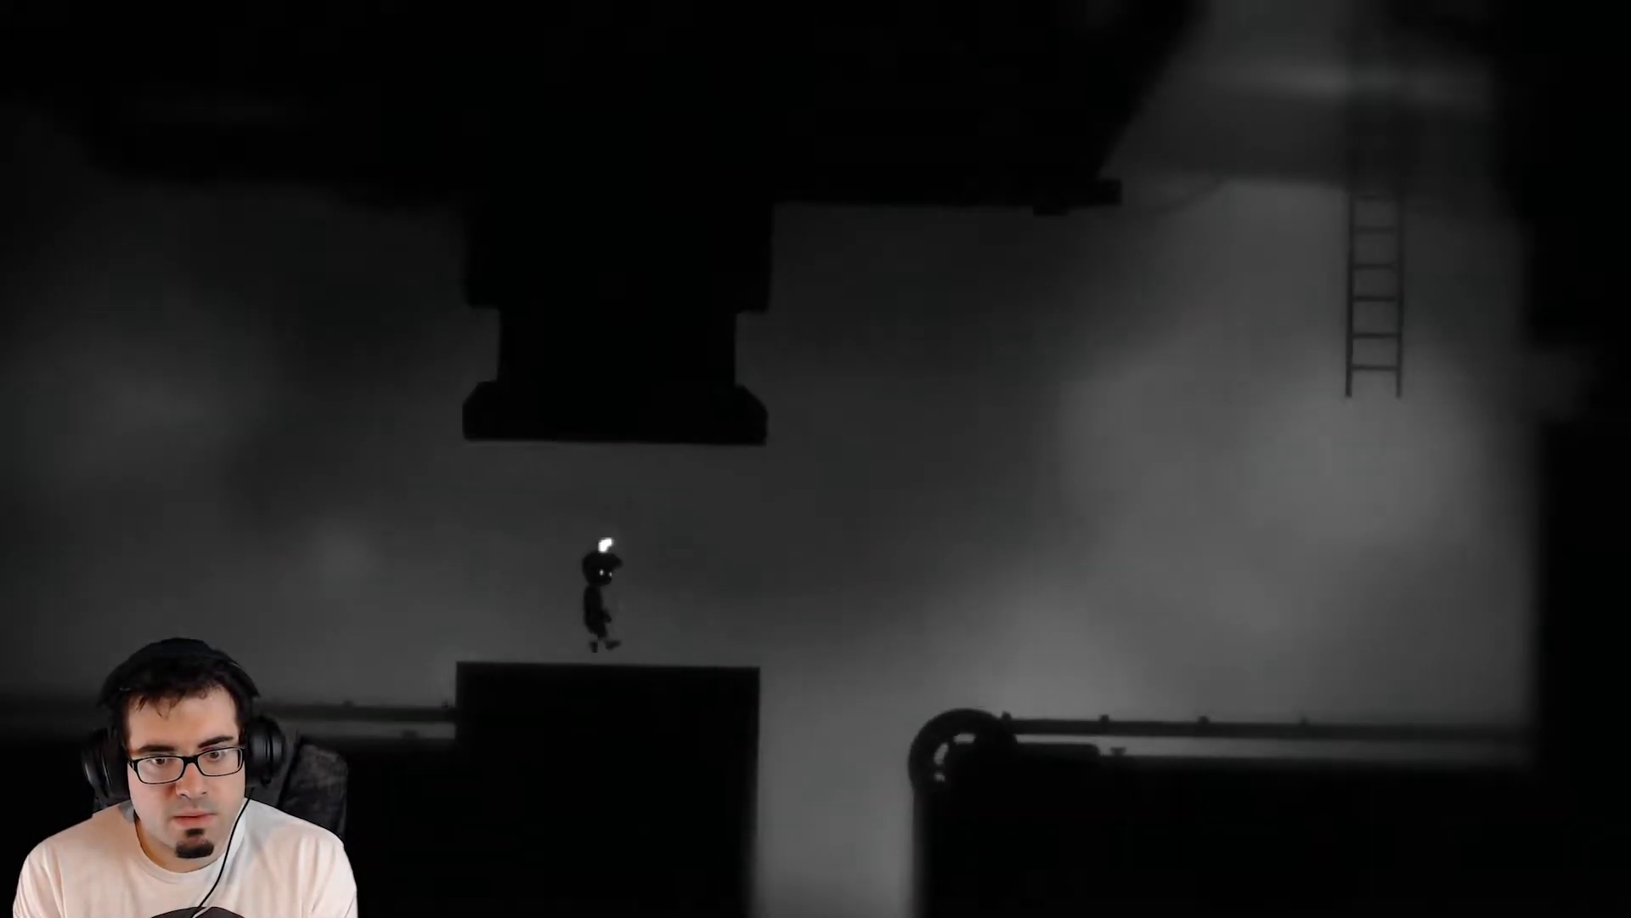
{"action": "key", "text": "Up"}
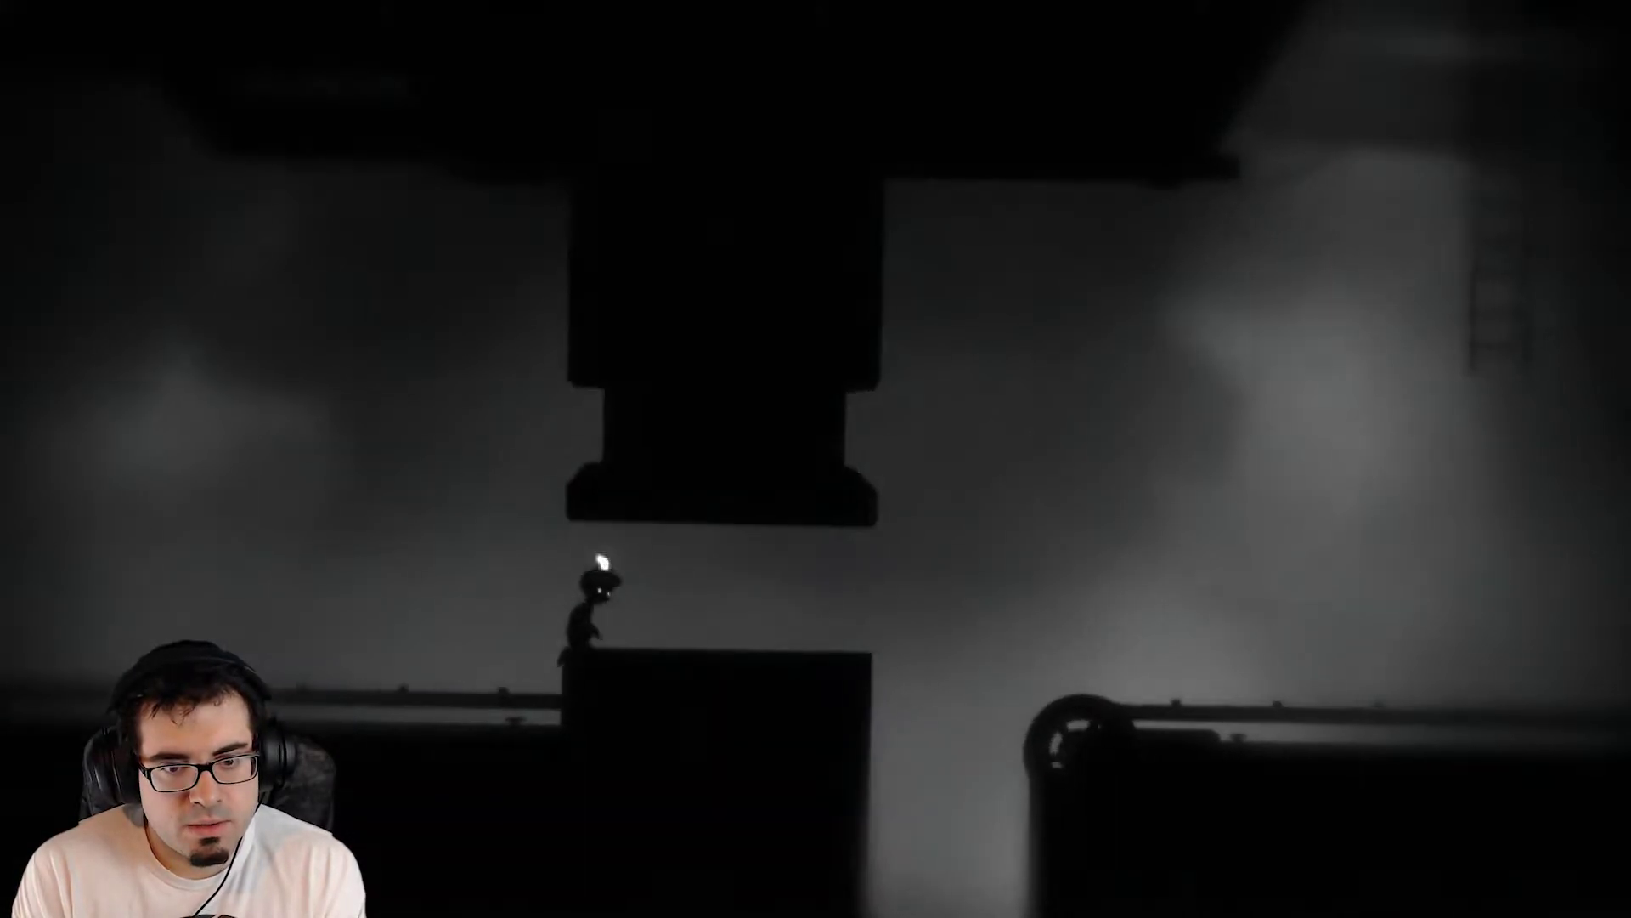
Run along the pipe, push the dark block upward, and climb over it.
{"action": "key", "text": "Right"}
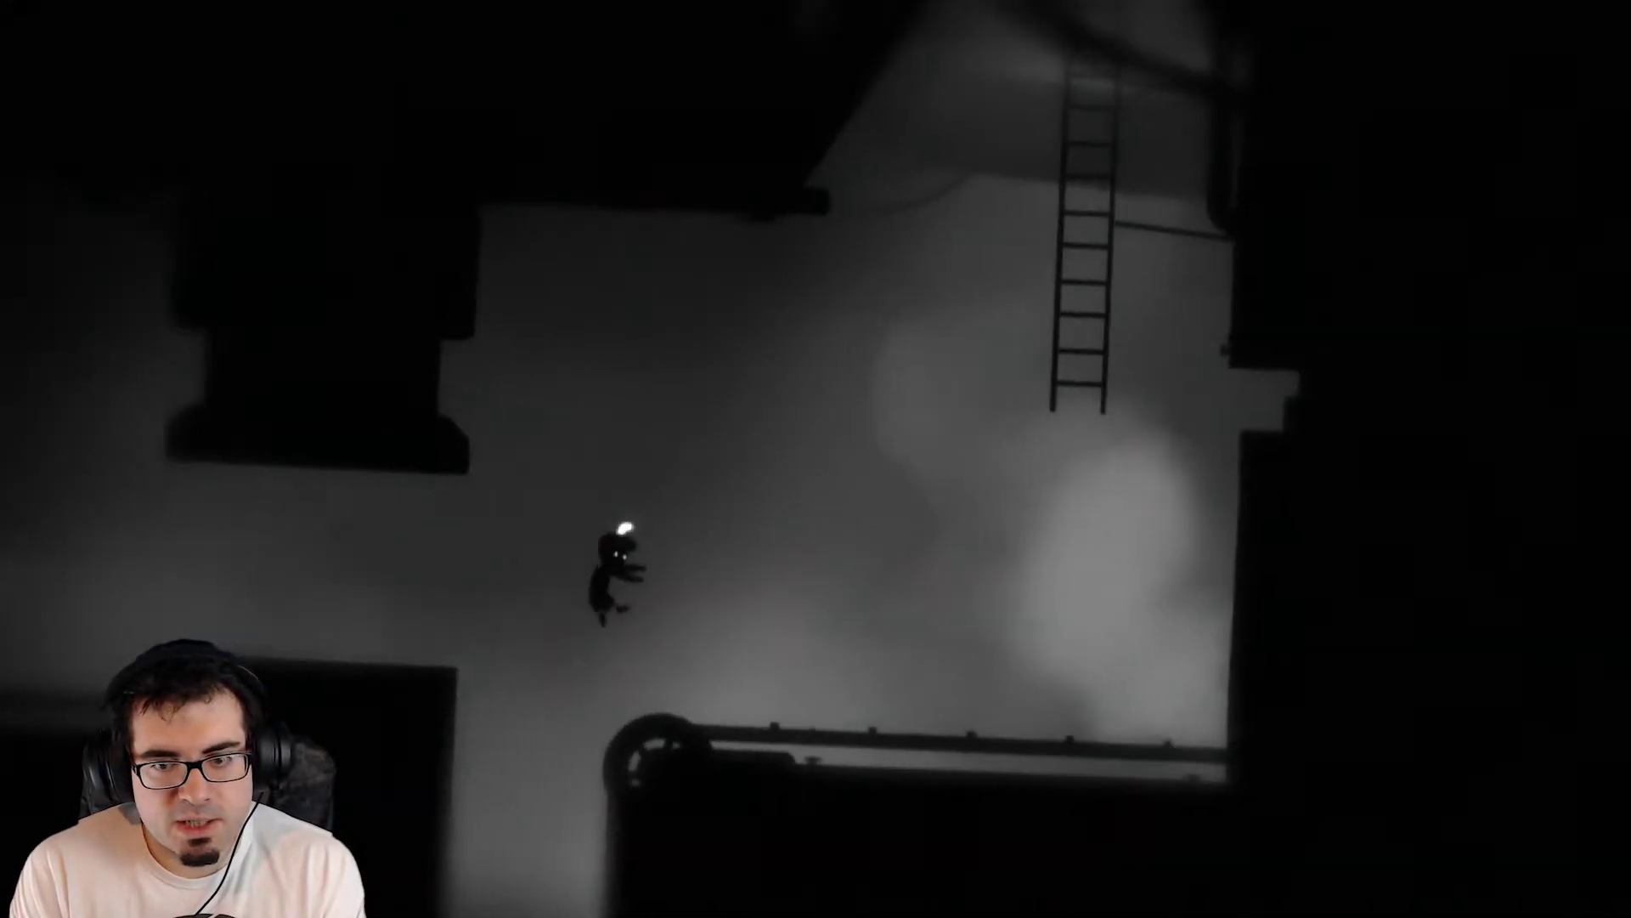
{"action": "key", "text": "Right"}
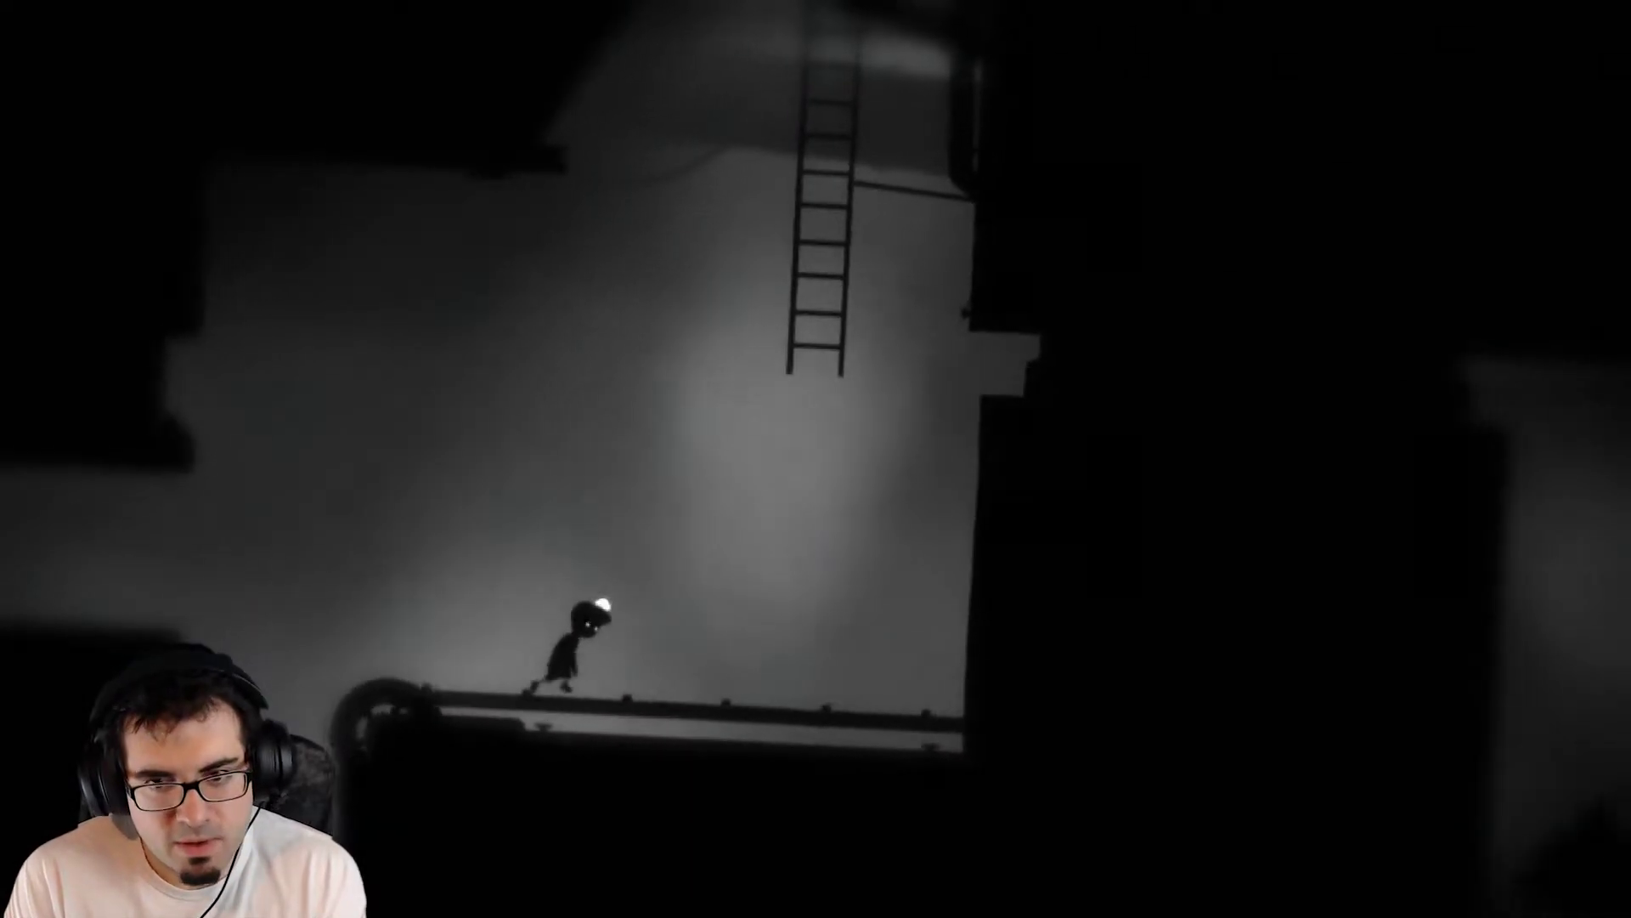
{"action": "key", "text": "Right"}
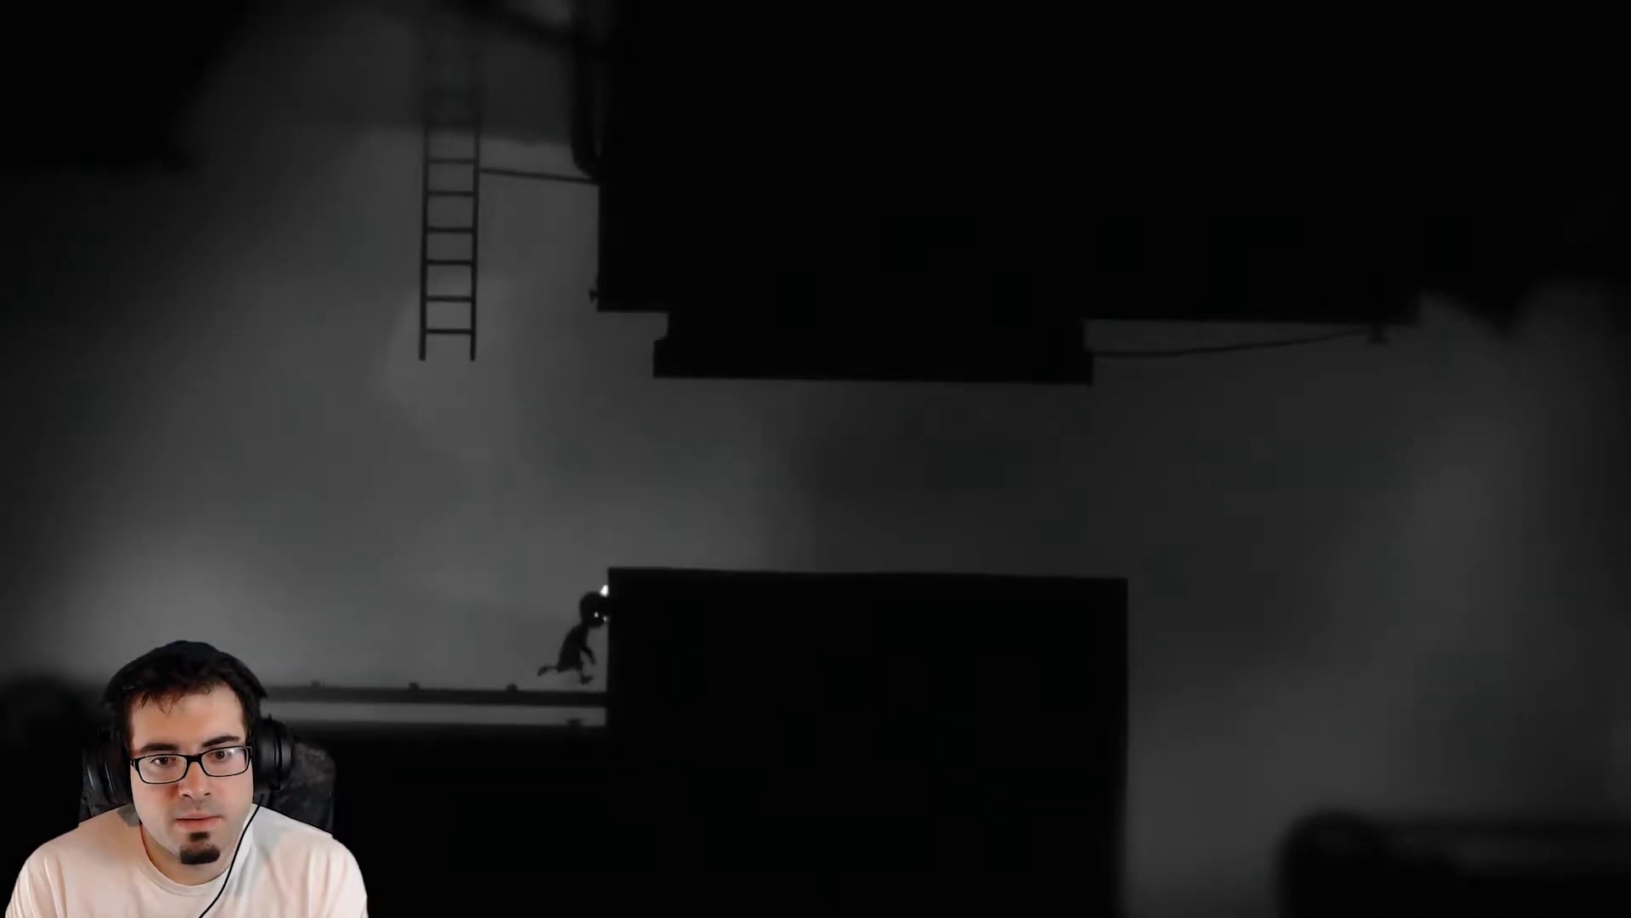
{"action": "key", "text": "Right"}
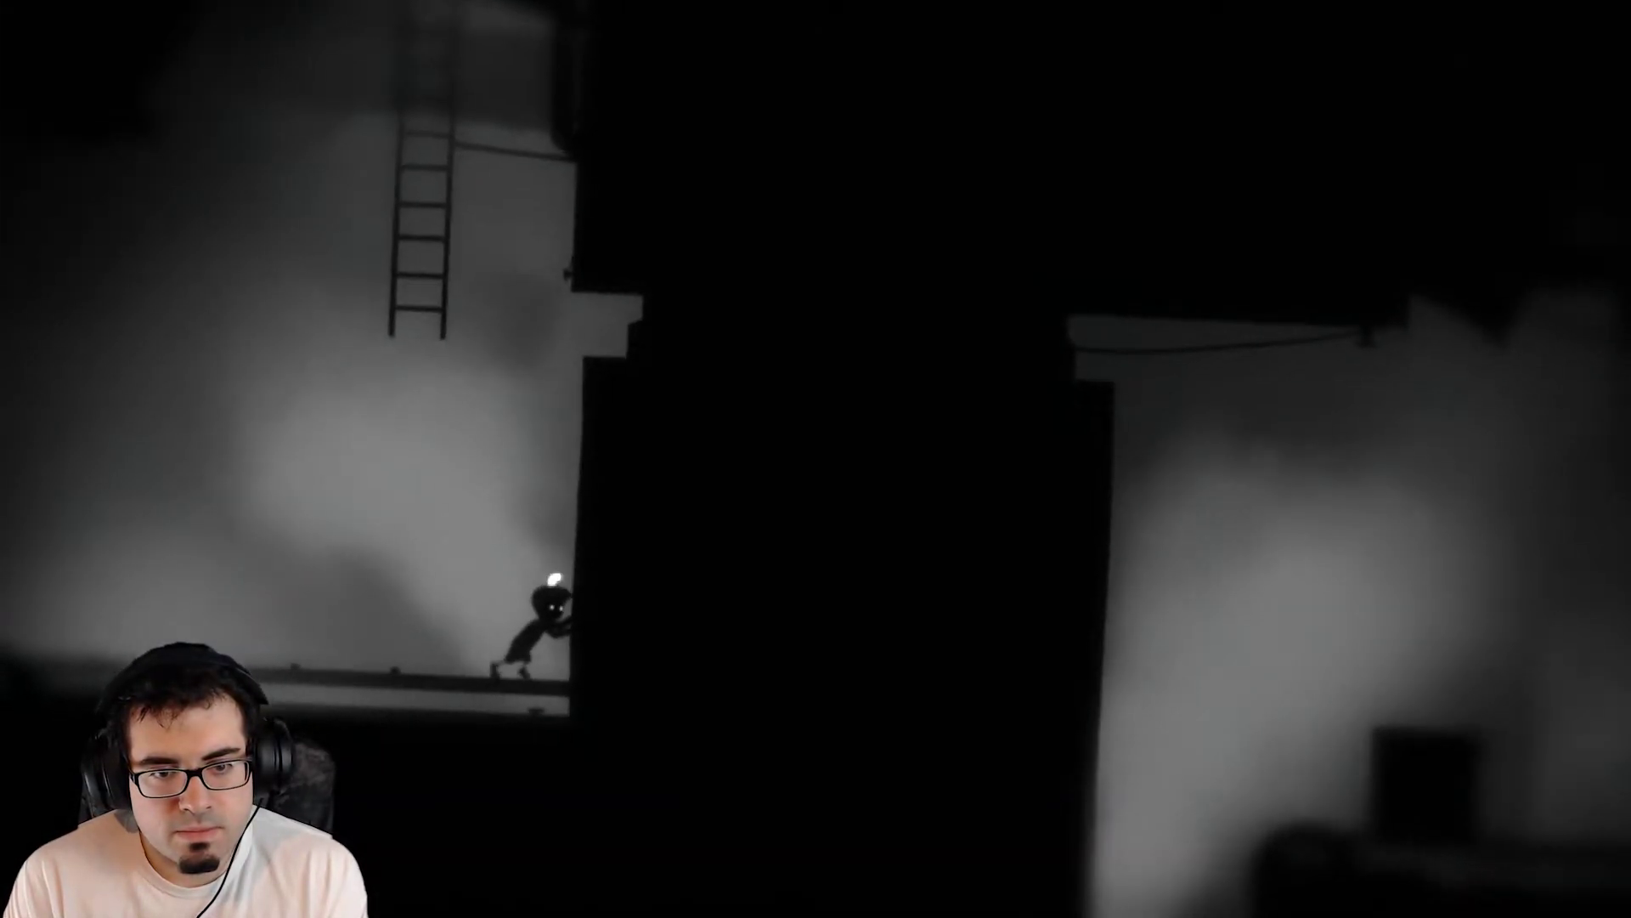
{"action": "key", "text": "Right"}
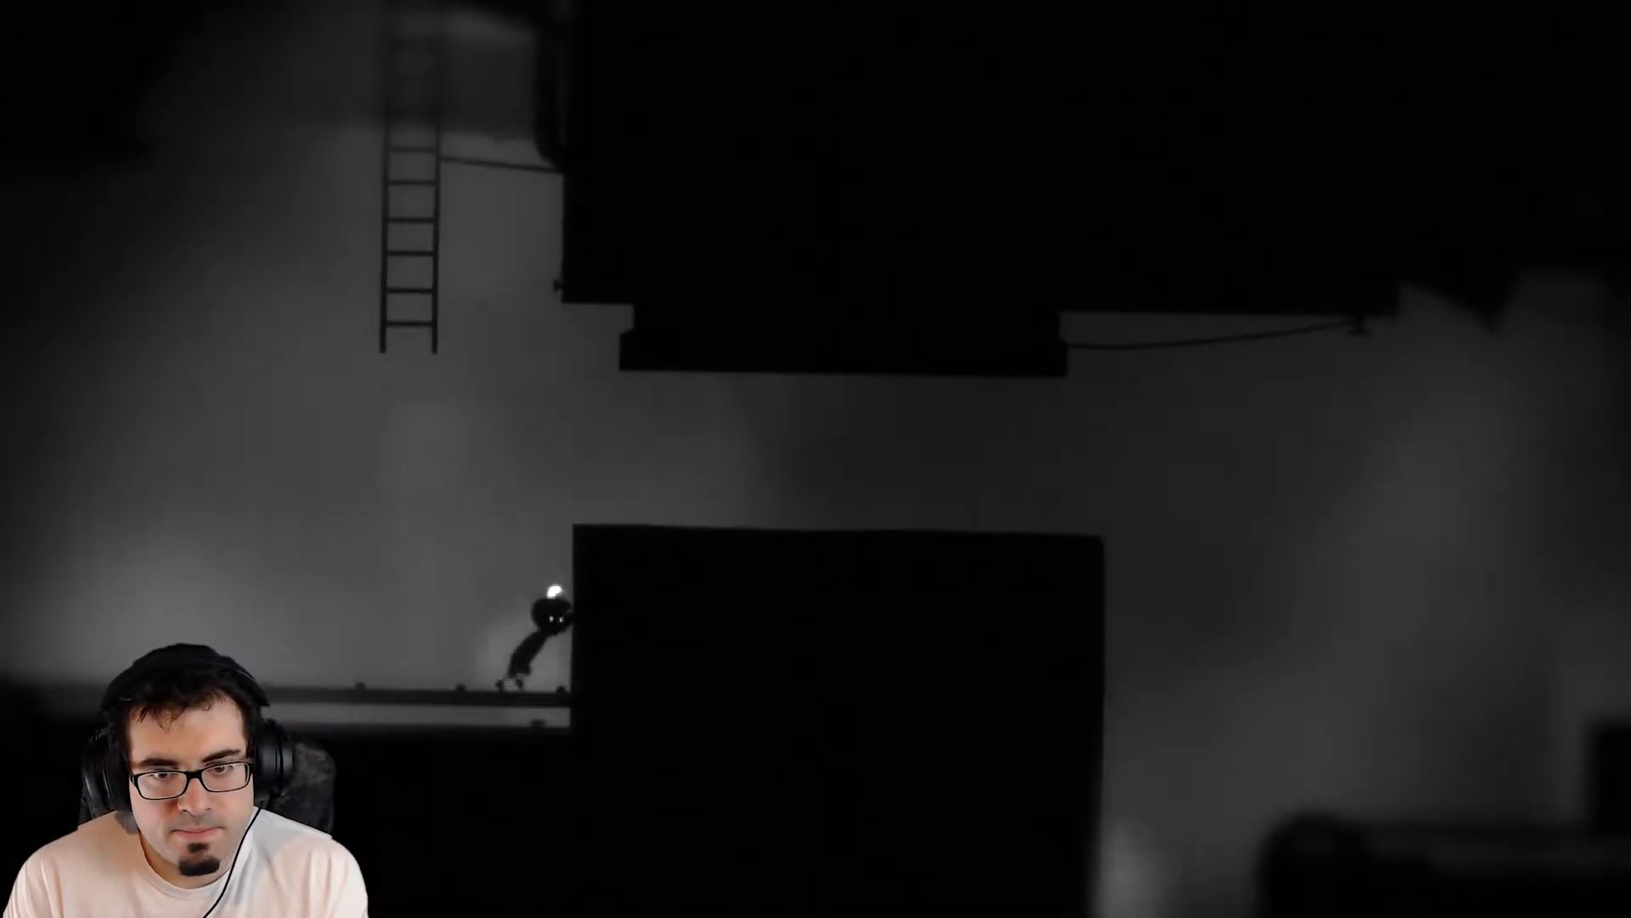
{"action": "key", "text": "Right"}
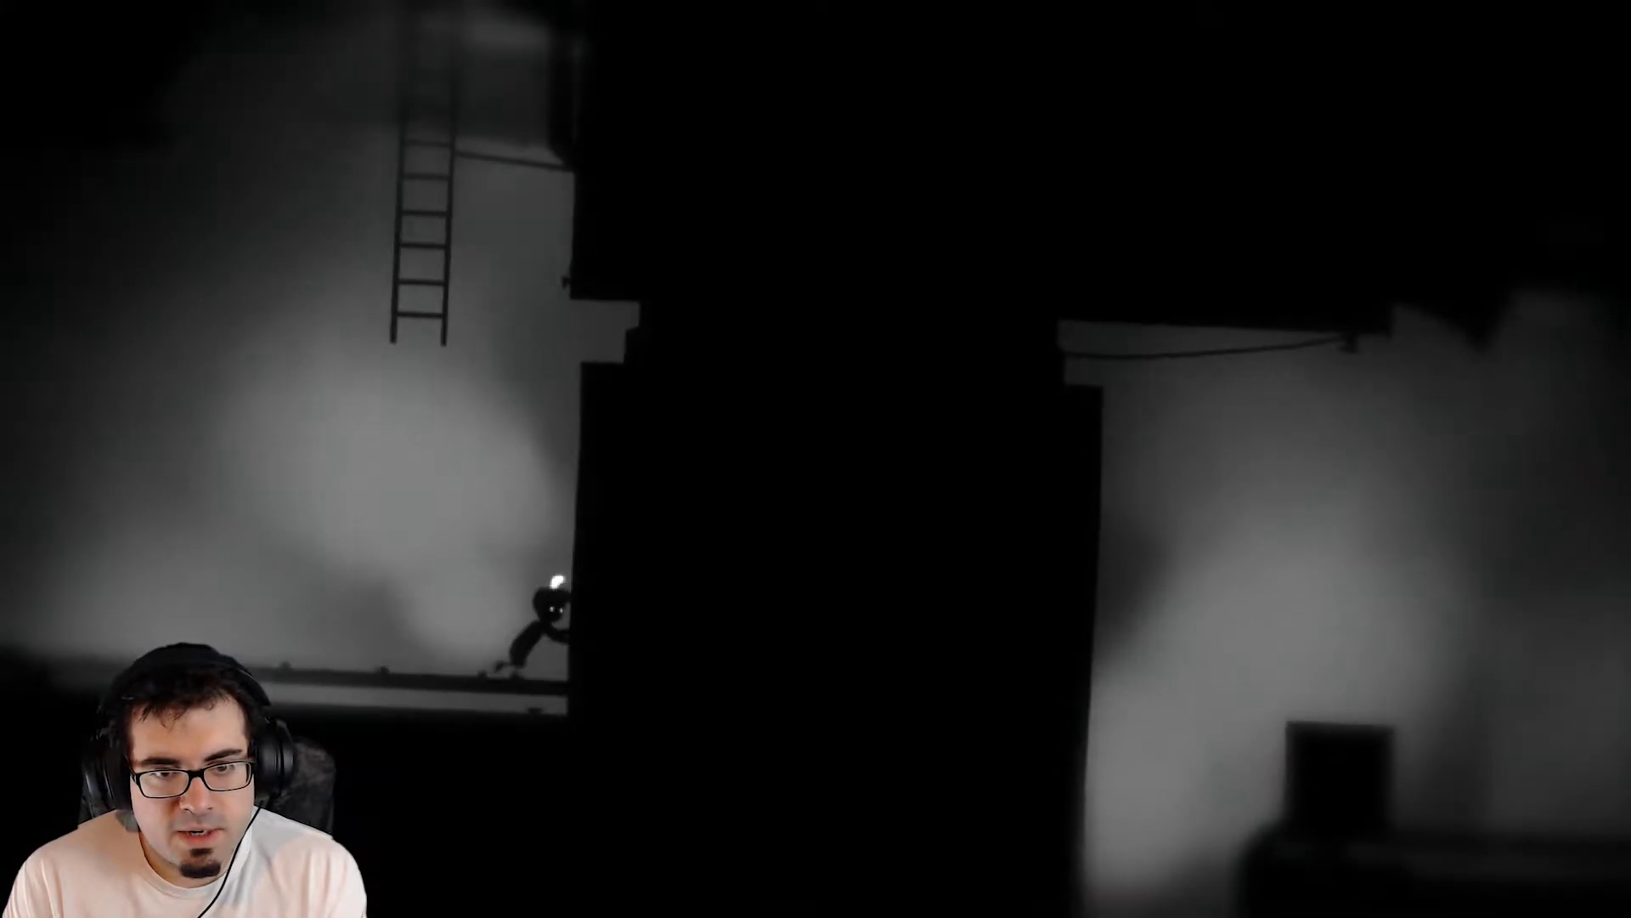
{"action": "key", "text": "Right"}
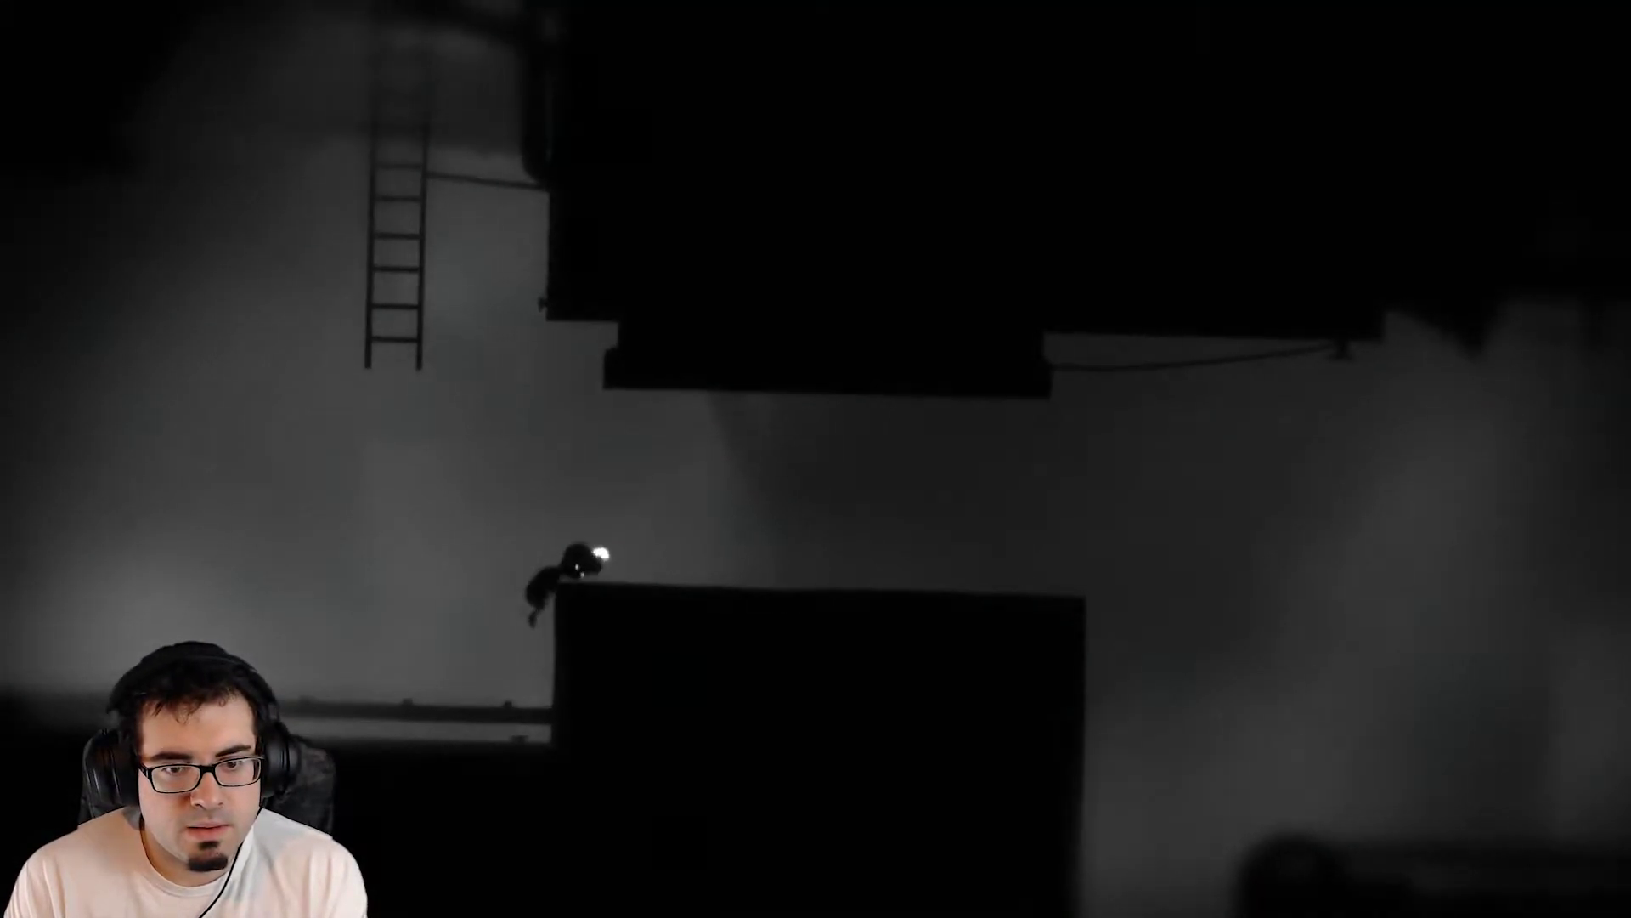
{"action": "key", "text": "Right"}
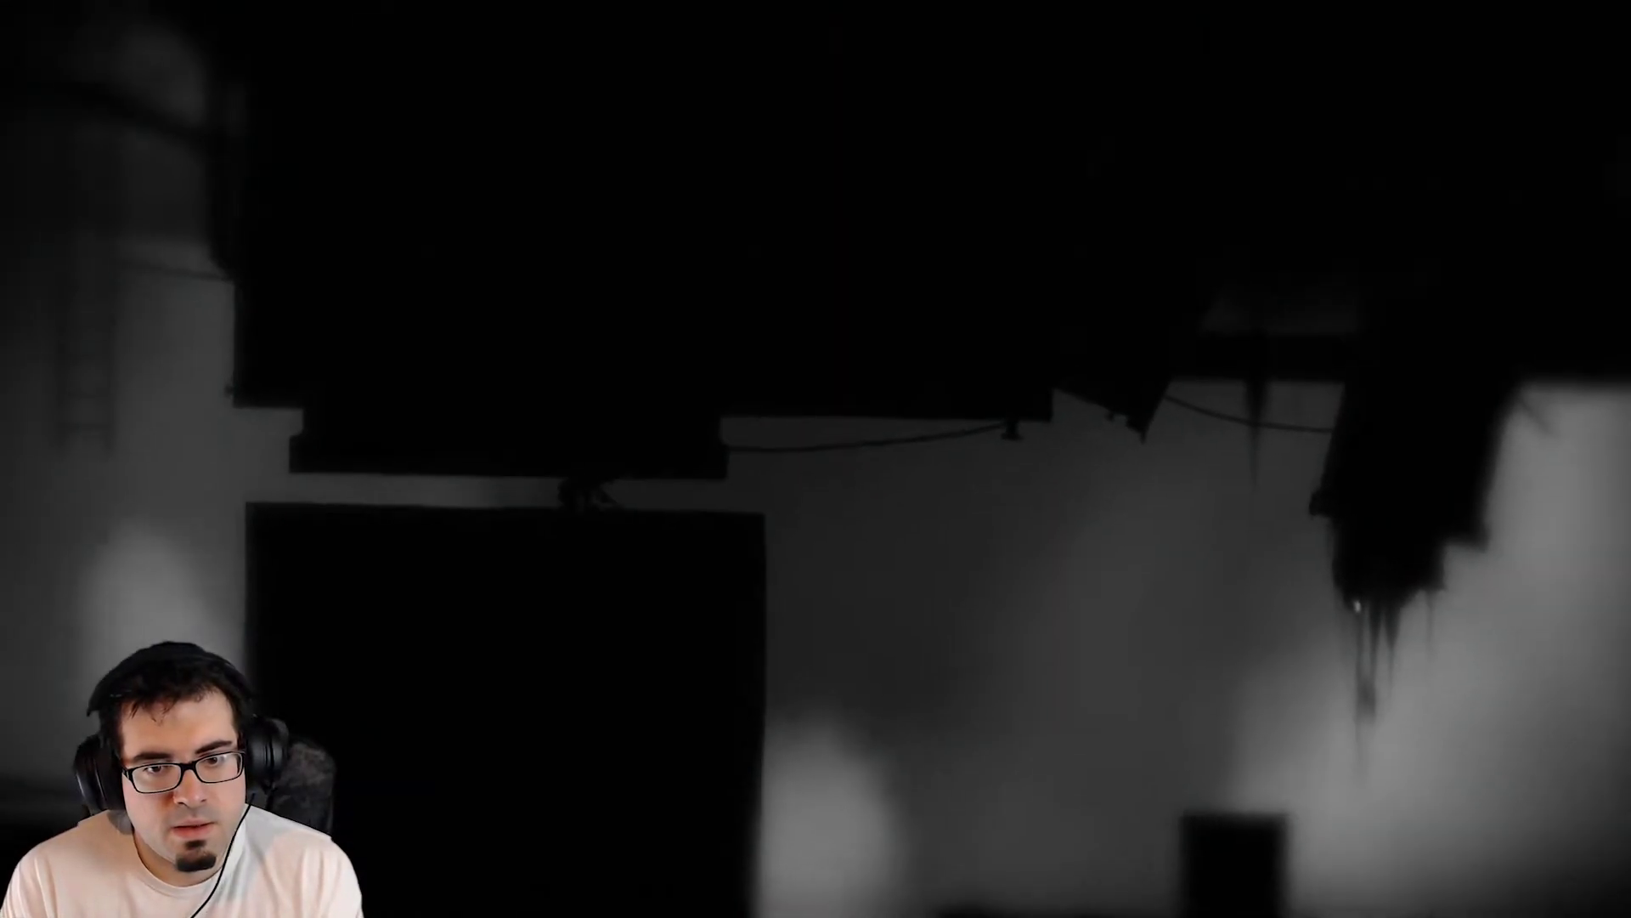
{"action": "key", "text": "Right"}
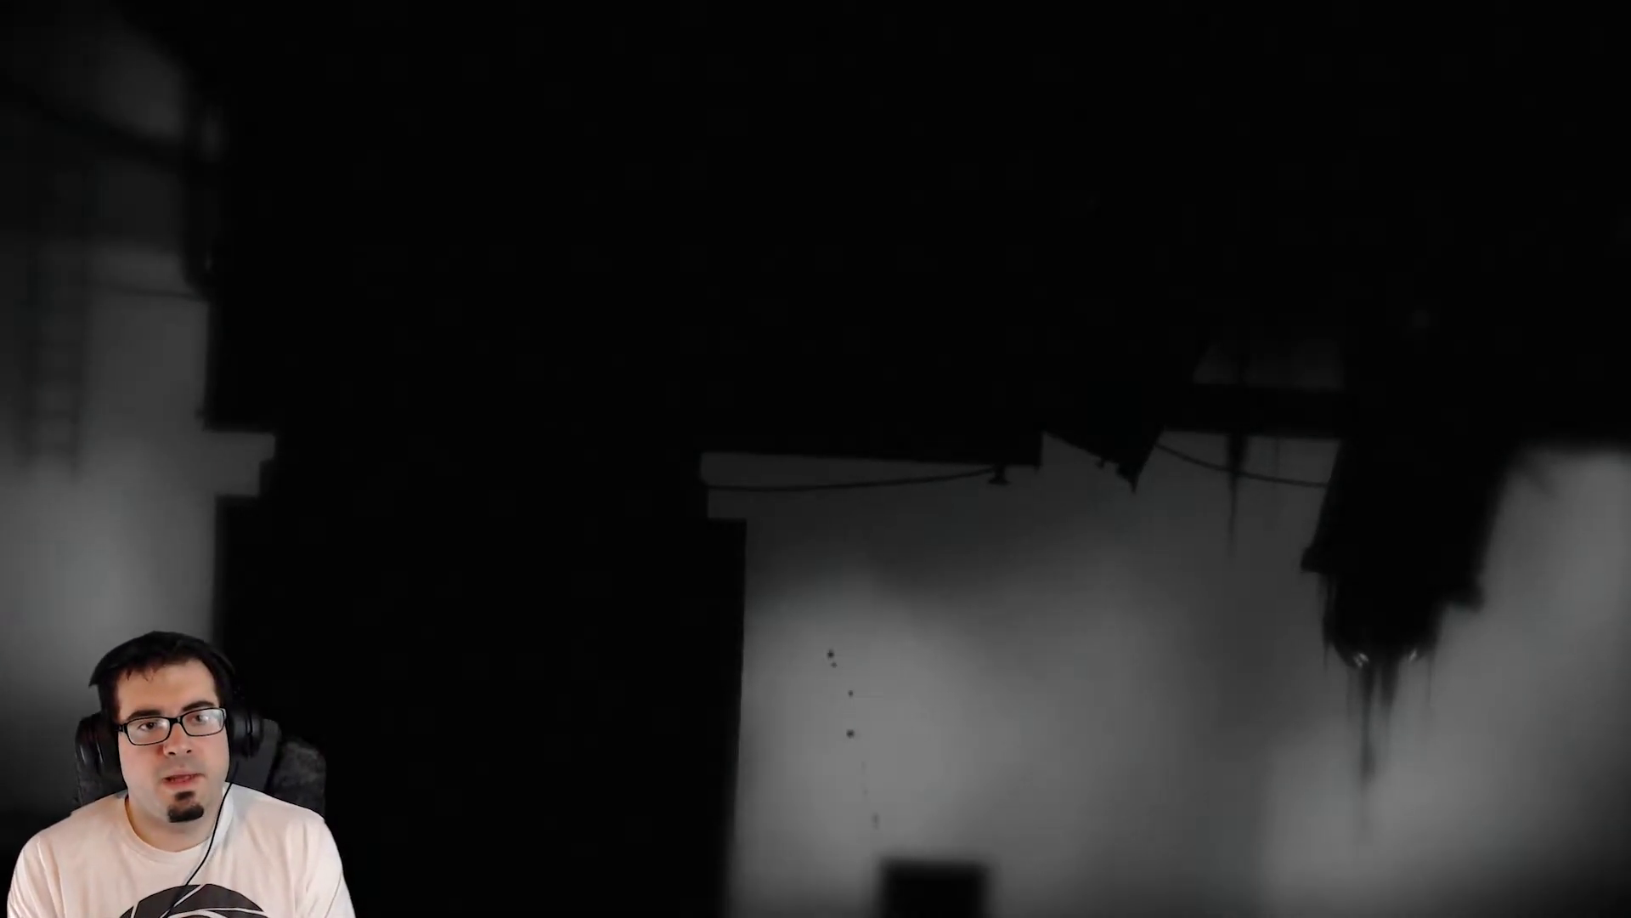
{"action": "key", "text": "Right"}
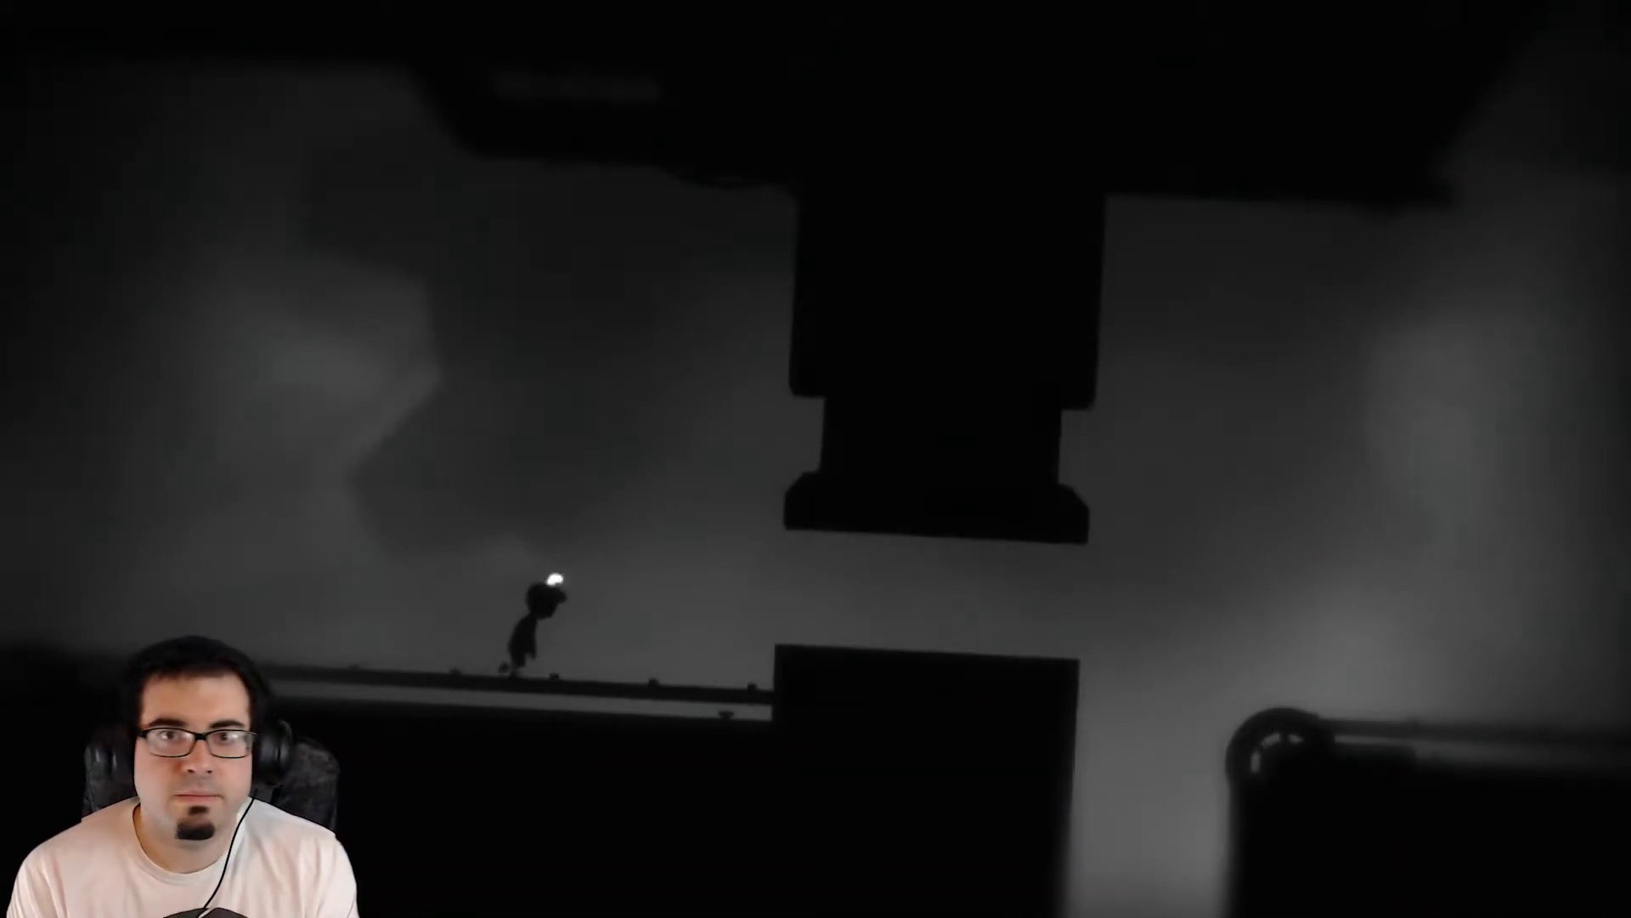
After restarting, dodge the crusher and jump along the pipe toward the tall block.
{"action": "key", "text": "Right"}
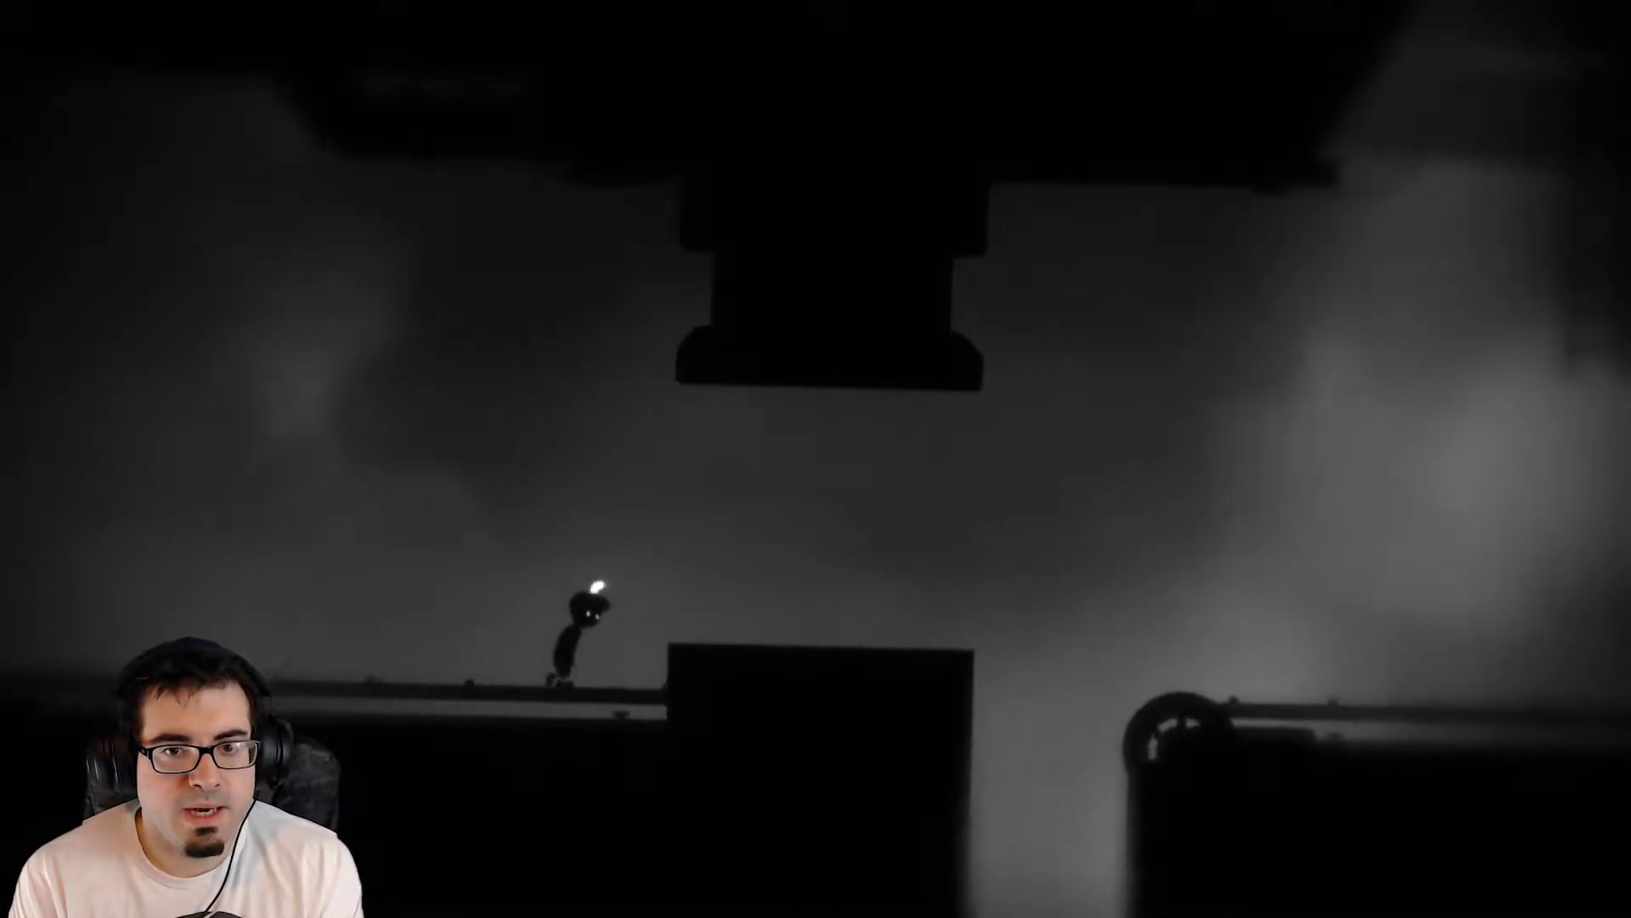
{"action": "key", "text": "Left"}
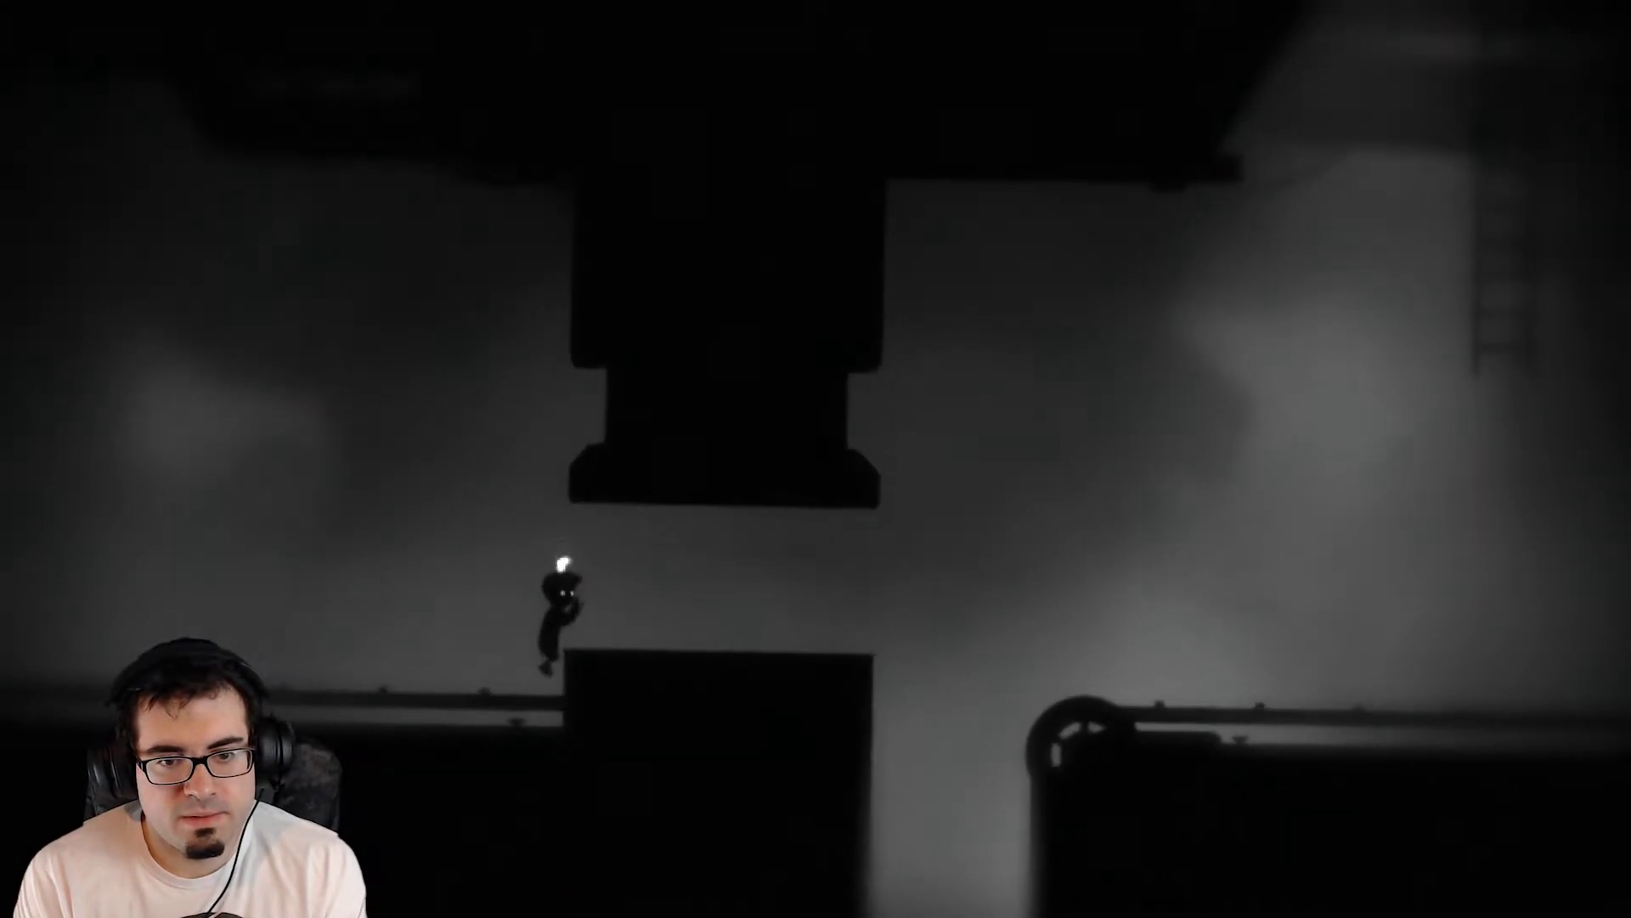
{"action": "key", "text": "Right"}
{"action": "key", "text": "Up"}
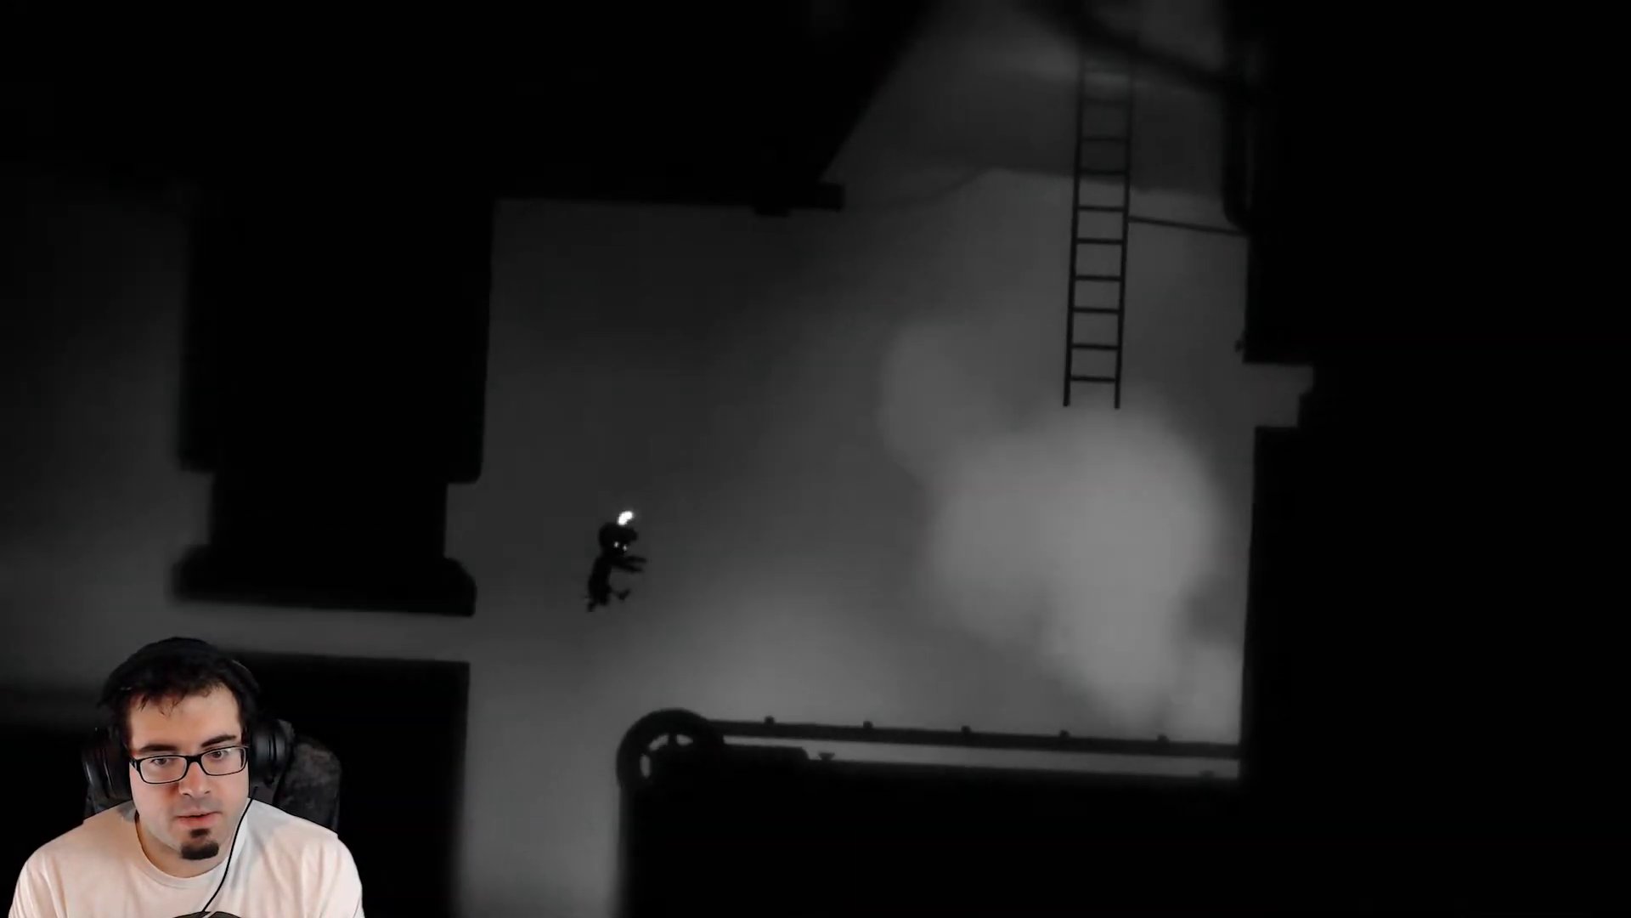
{"action": "key", "text": "Right"}
{"action": "key", "text": "Up"}
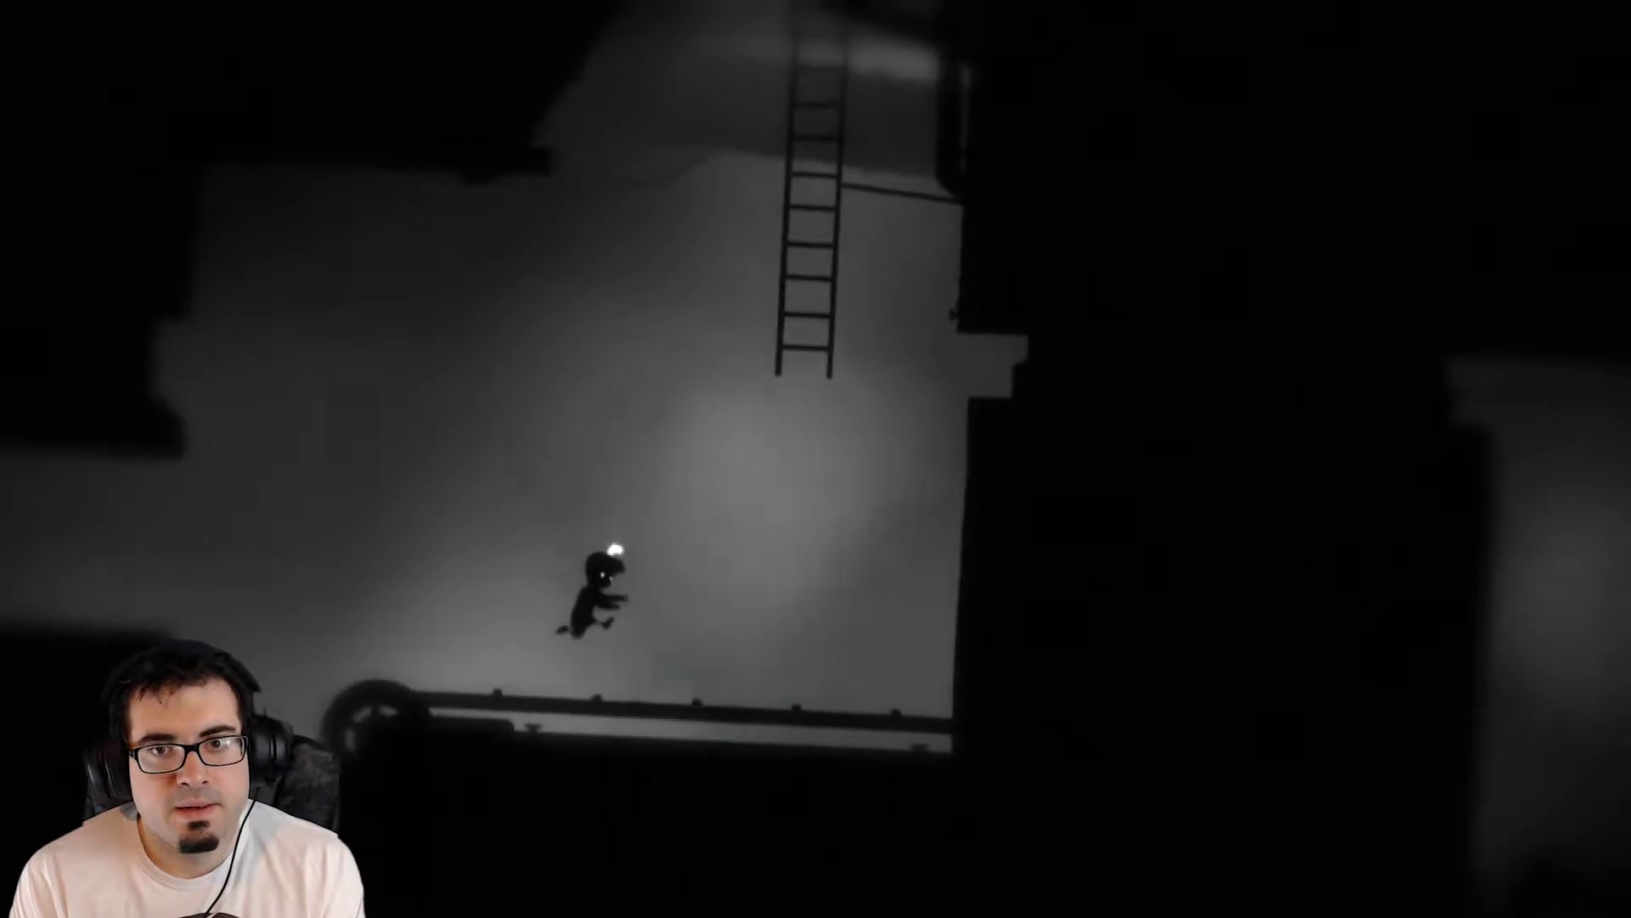
{"action": "key", "text": "Right"}
{"action": "key", "text": "Up"}
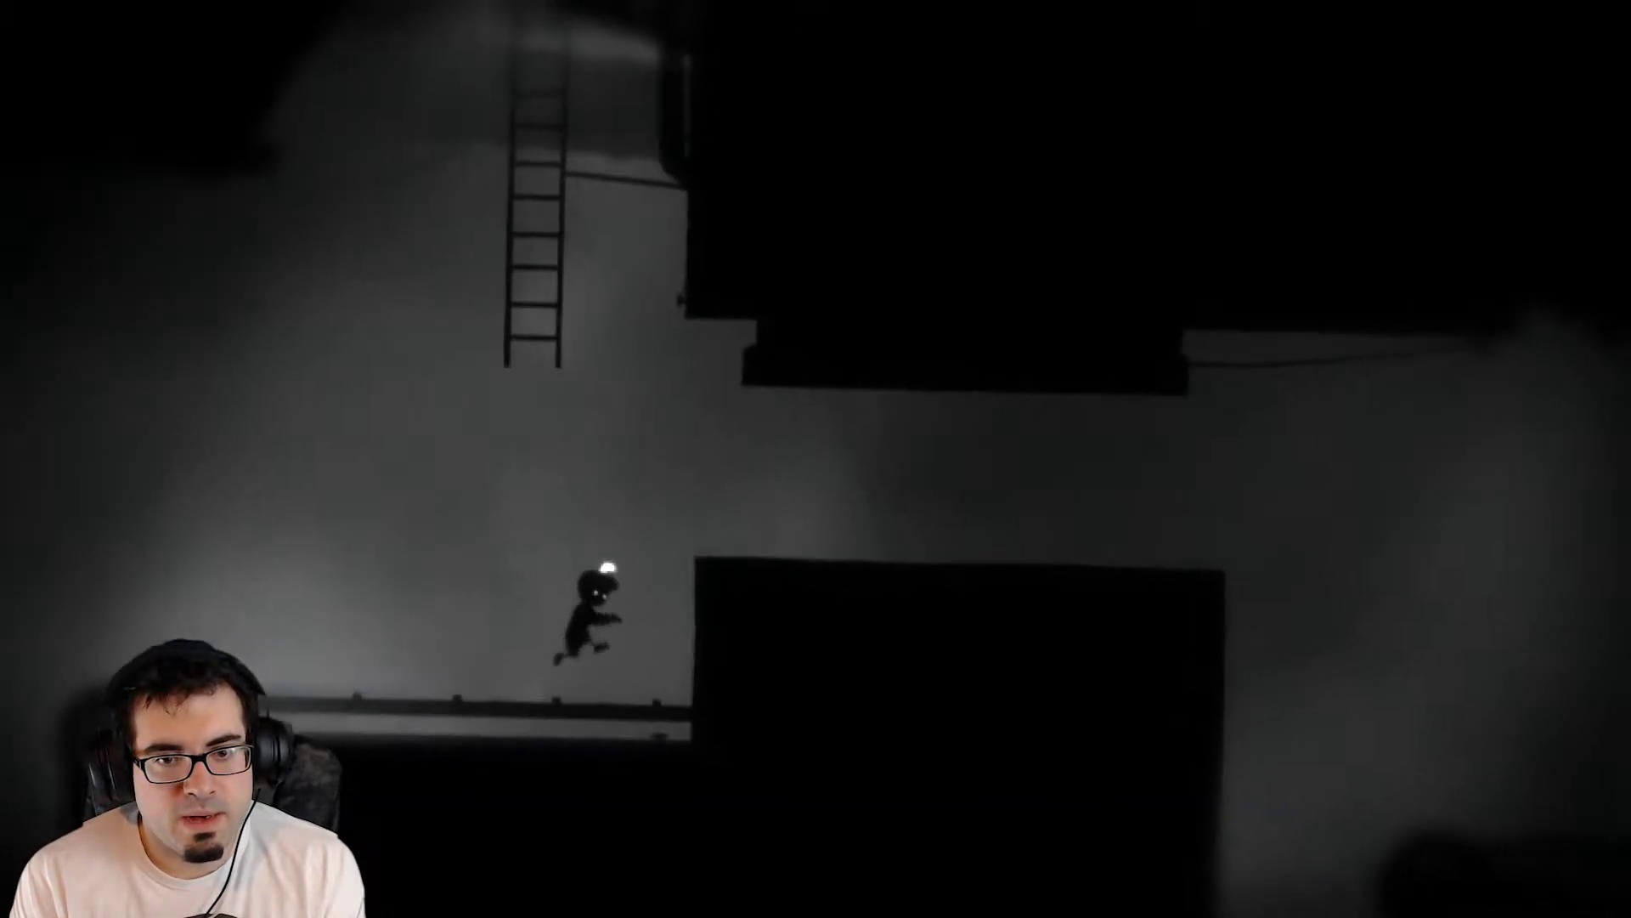
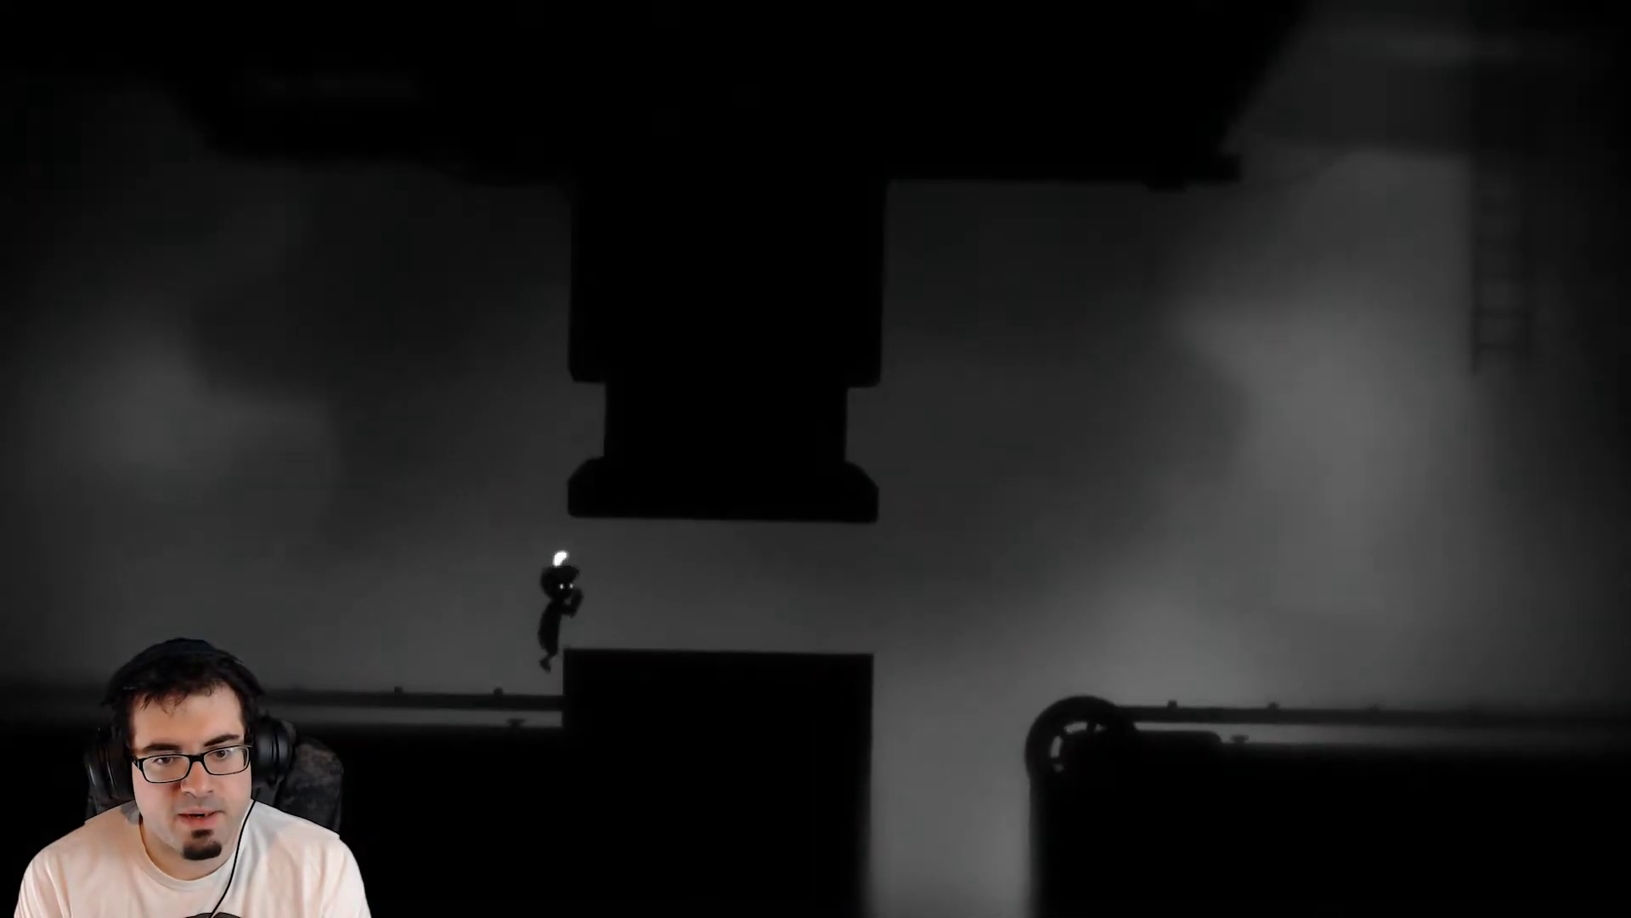
Run right off the block and along the pipe toward the rising dark block.
{"action": "key", "text": "Right"}
{"action": "key", "text": "Up"}
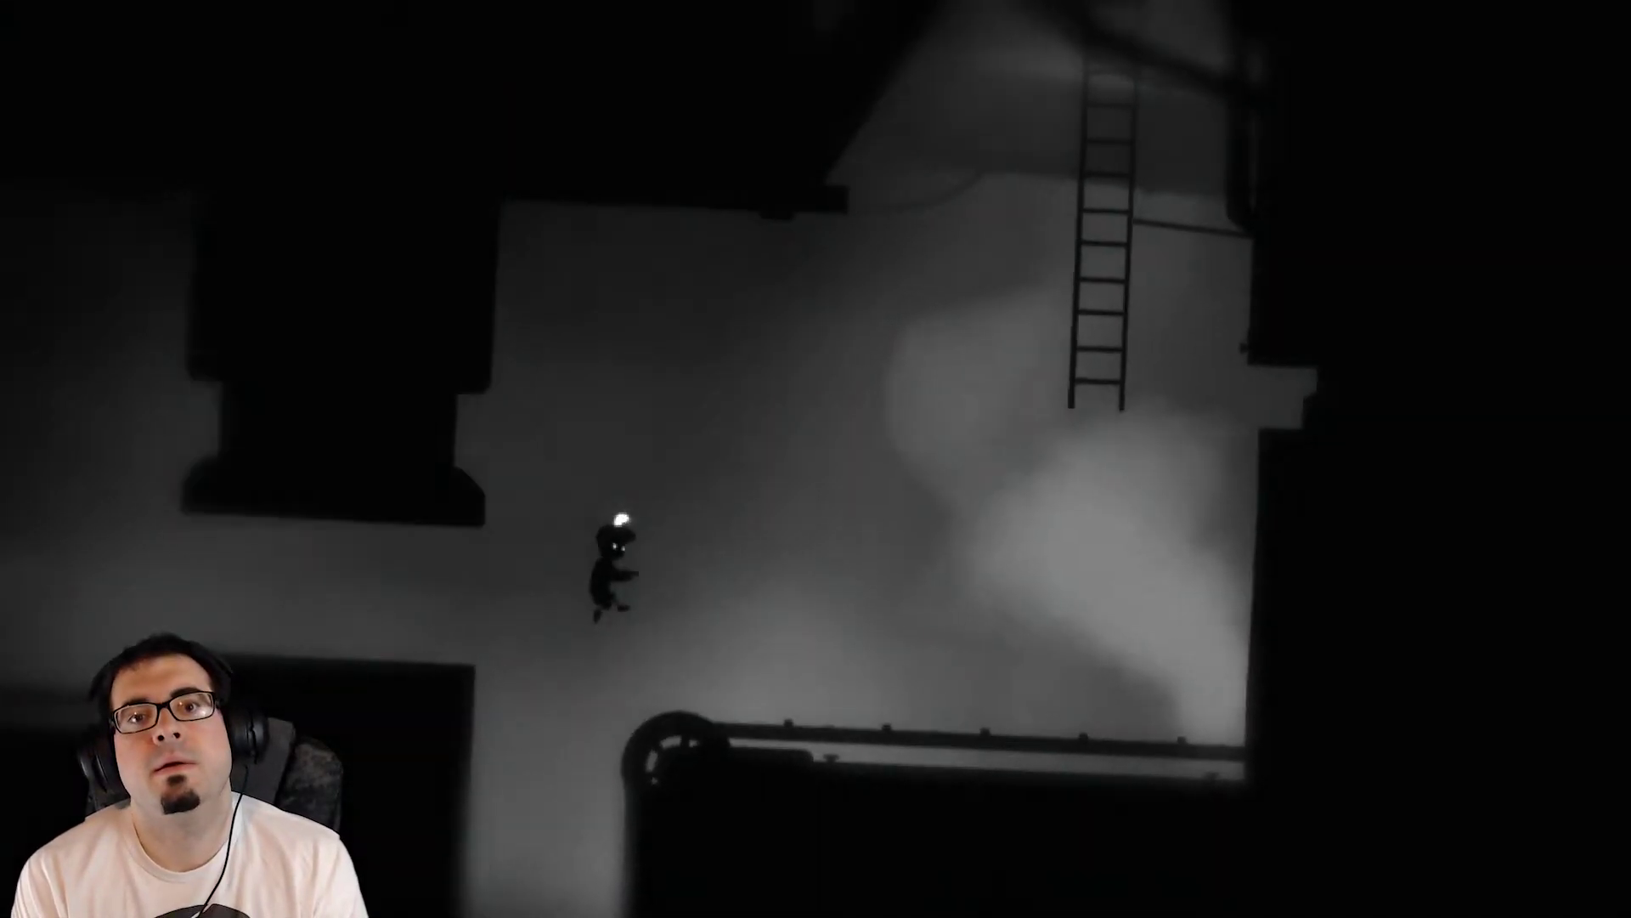
{"action": "key", "text": "Right"}
{"action": "key", "text": "Up"}
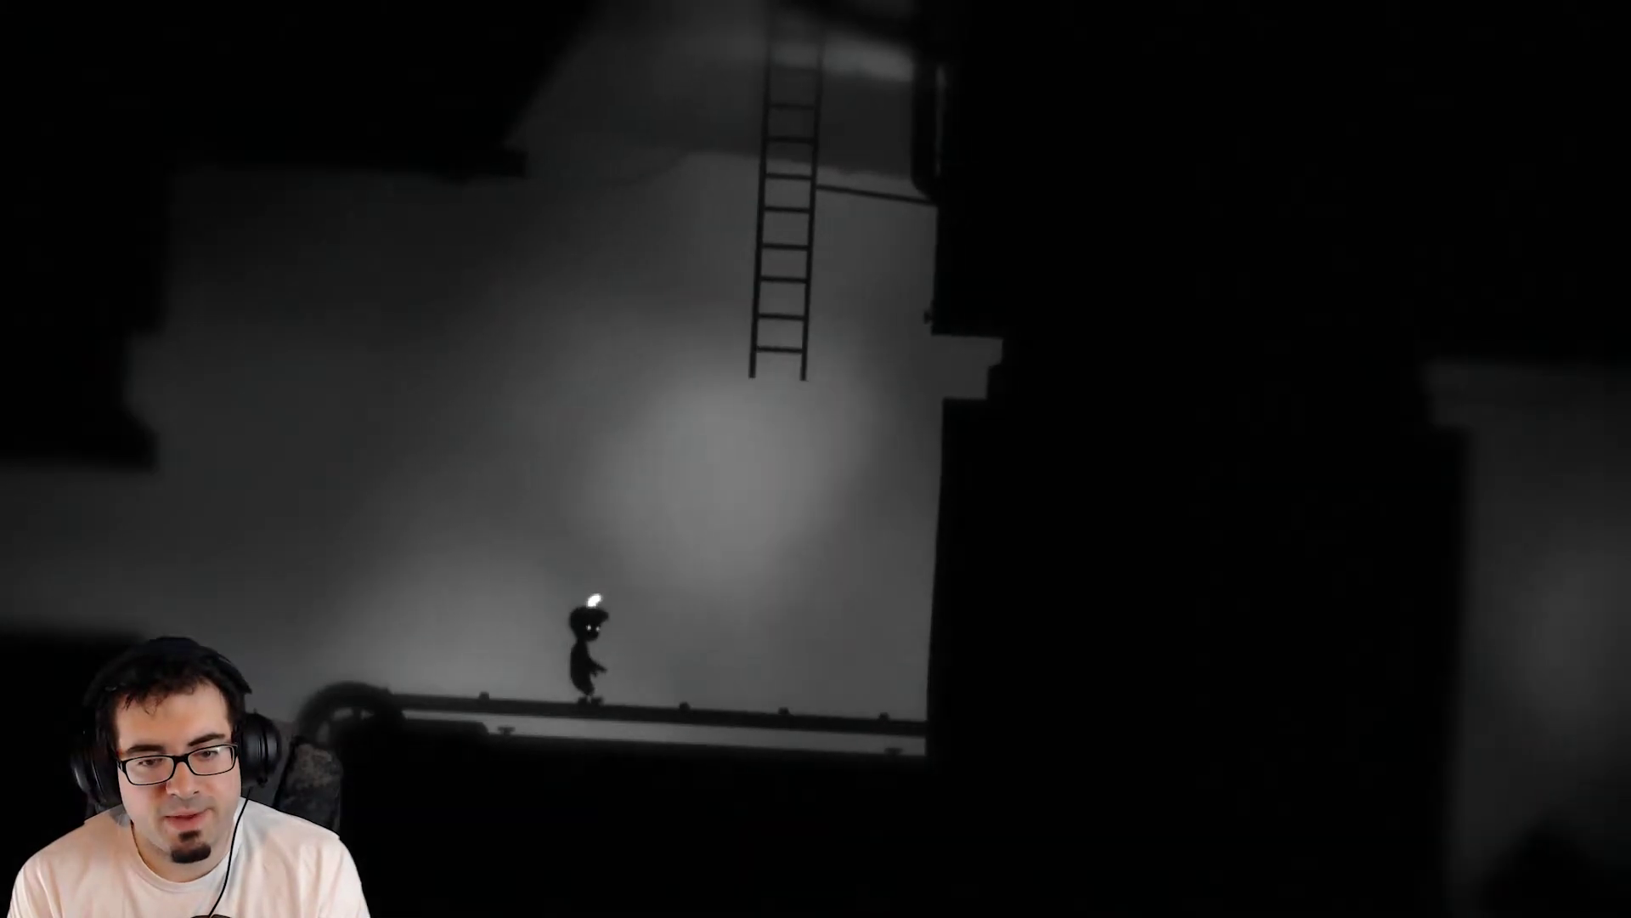
Time a jump to grab the rising dark block's ledge and pull up onto it.
{"action": "key", "text": "Right"}
{"action": "key", "text": "Up"}
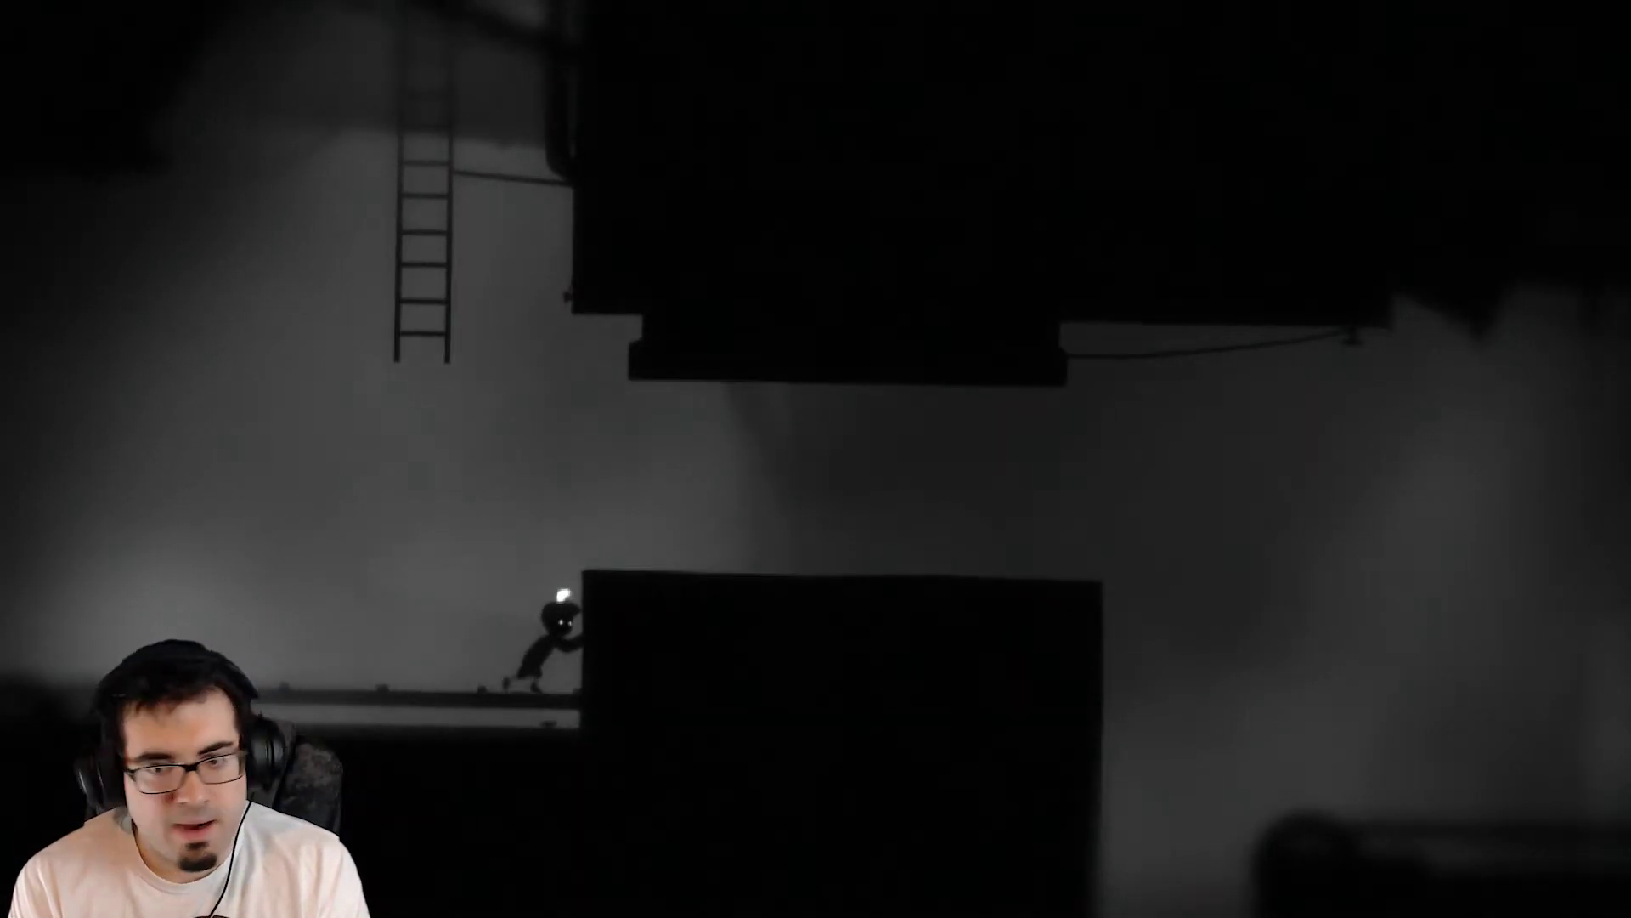
{"action": "key", "text": "Left"}
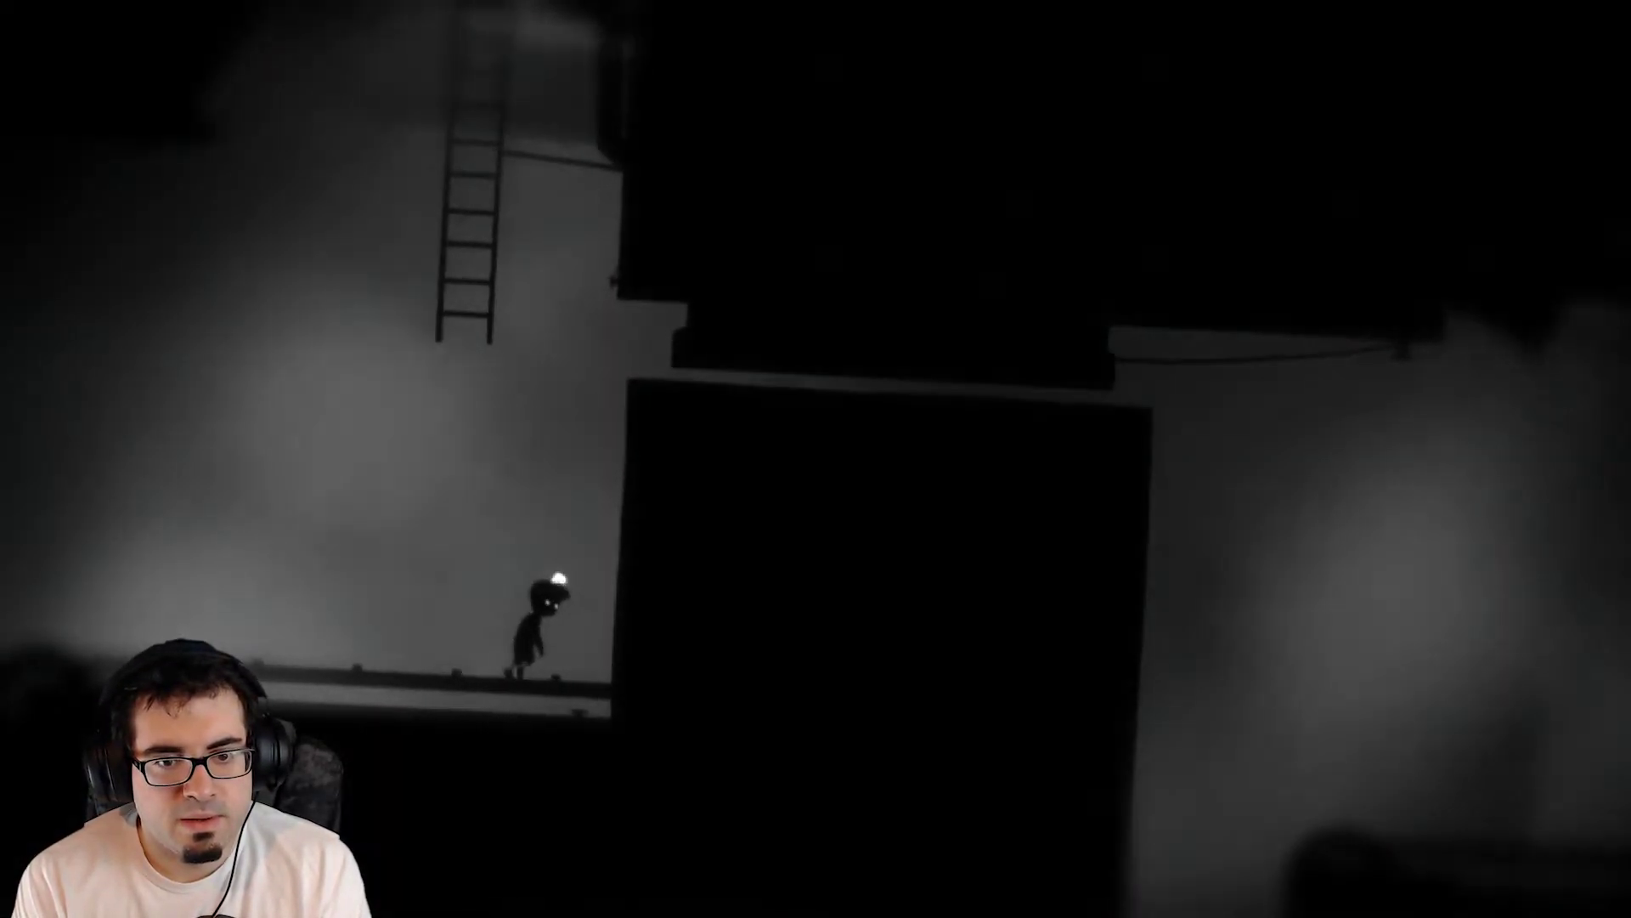
{"action": "key", "text": "Up"}
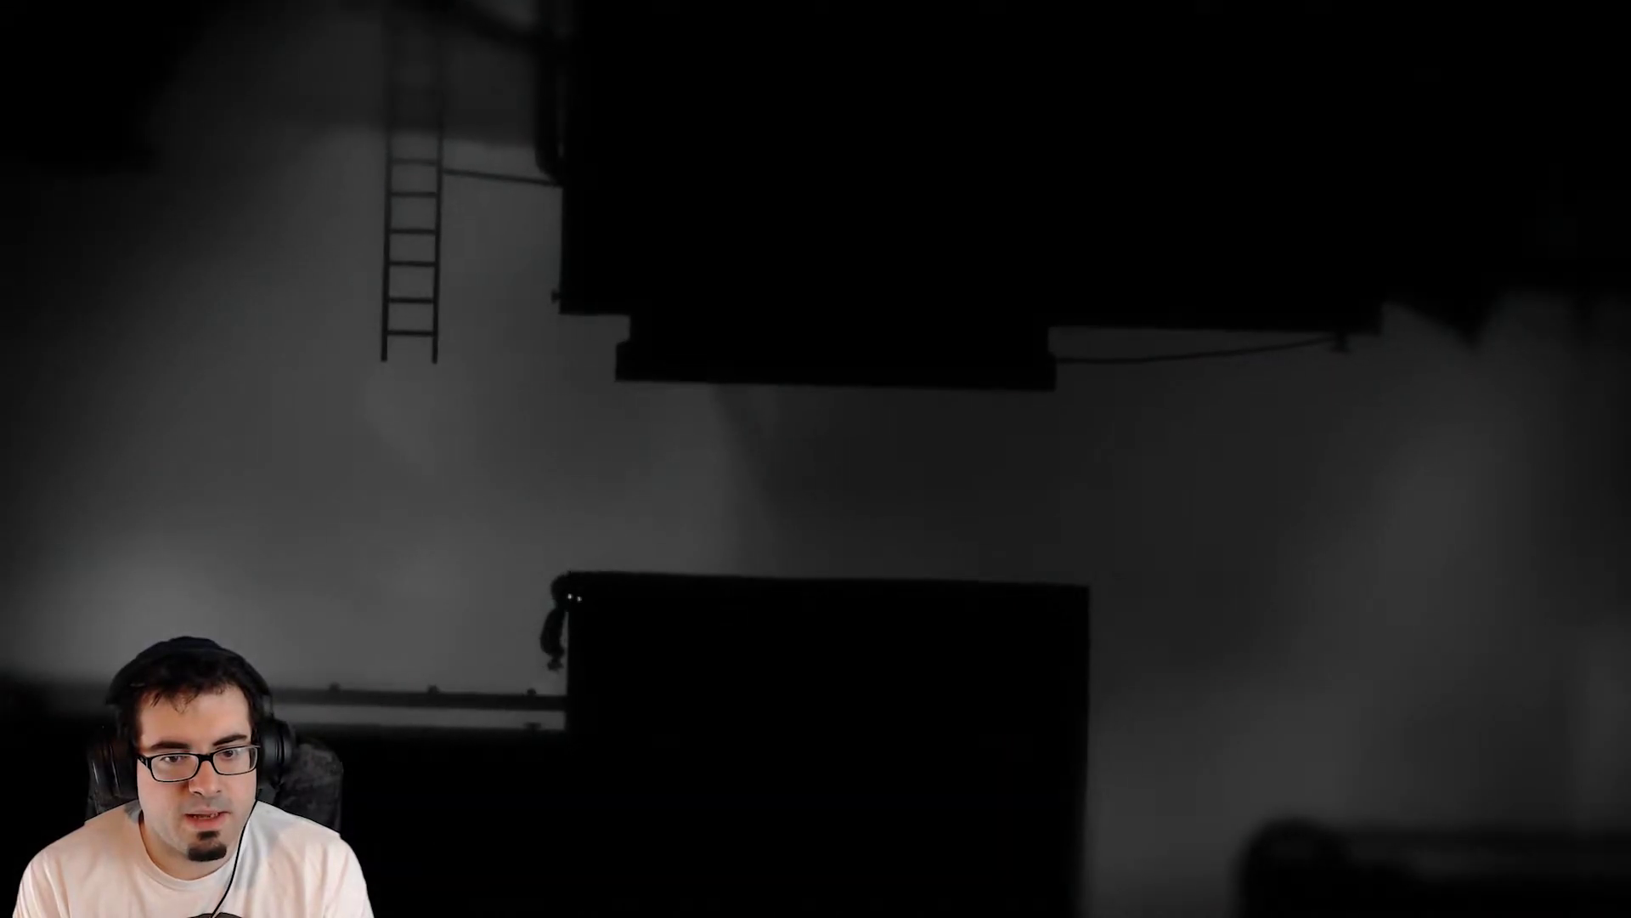
{"action": "key", "text": "Up"}
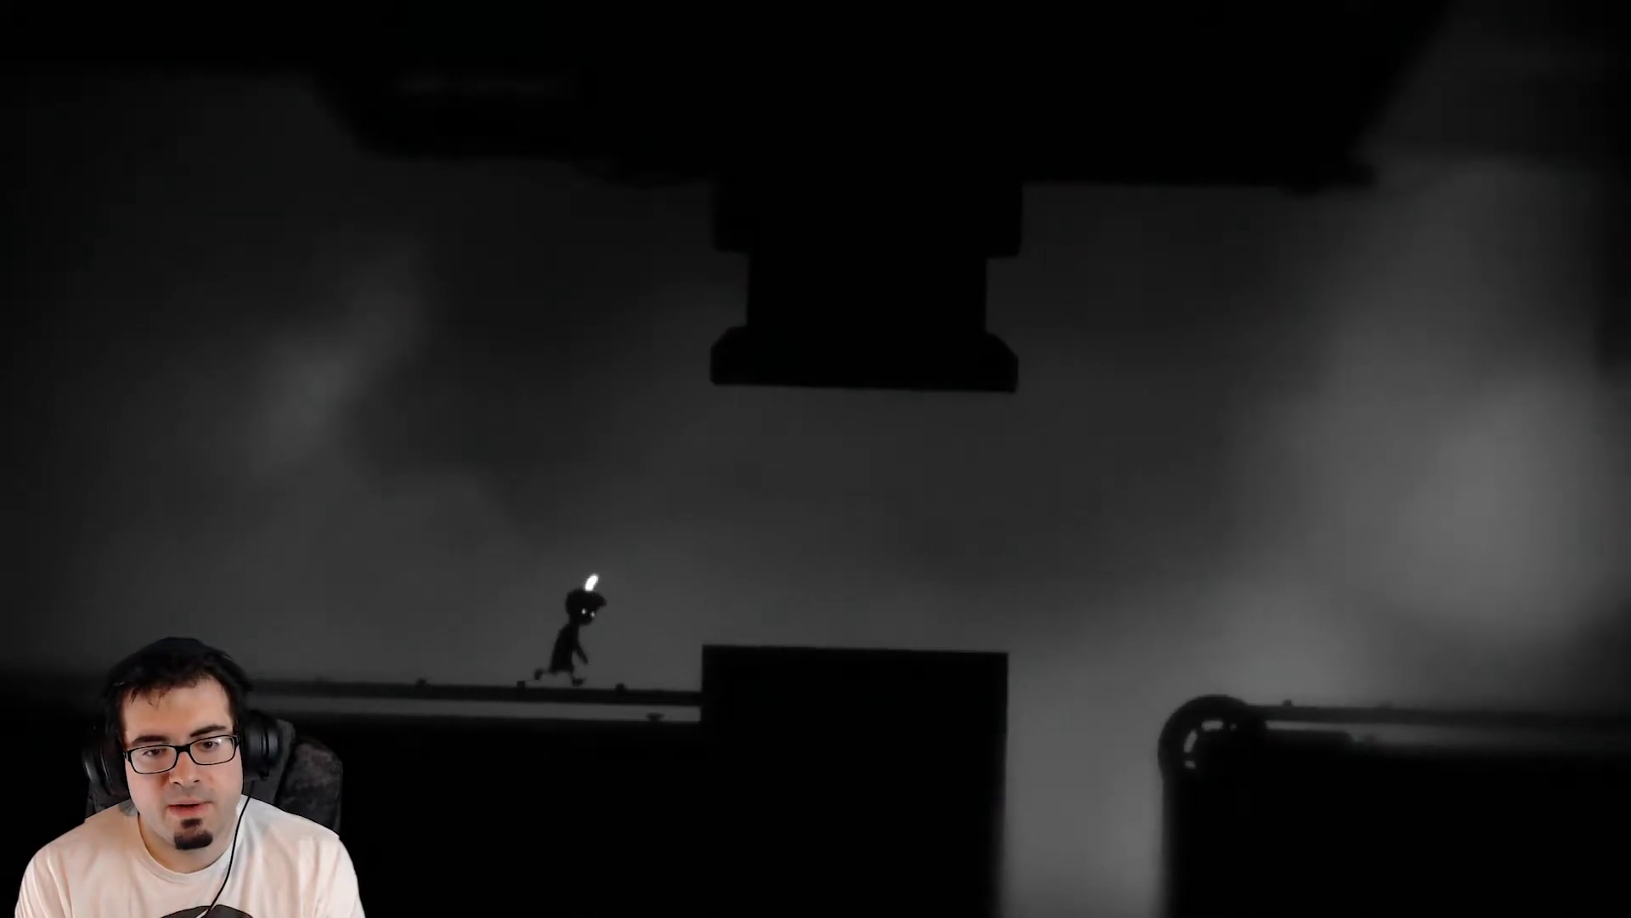
Continue right past the piston and along the pipe, then over the next dark block into the next area.
{"action": "key", "text": "Right"}
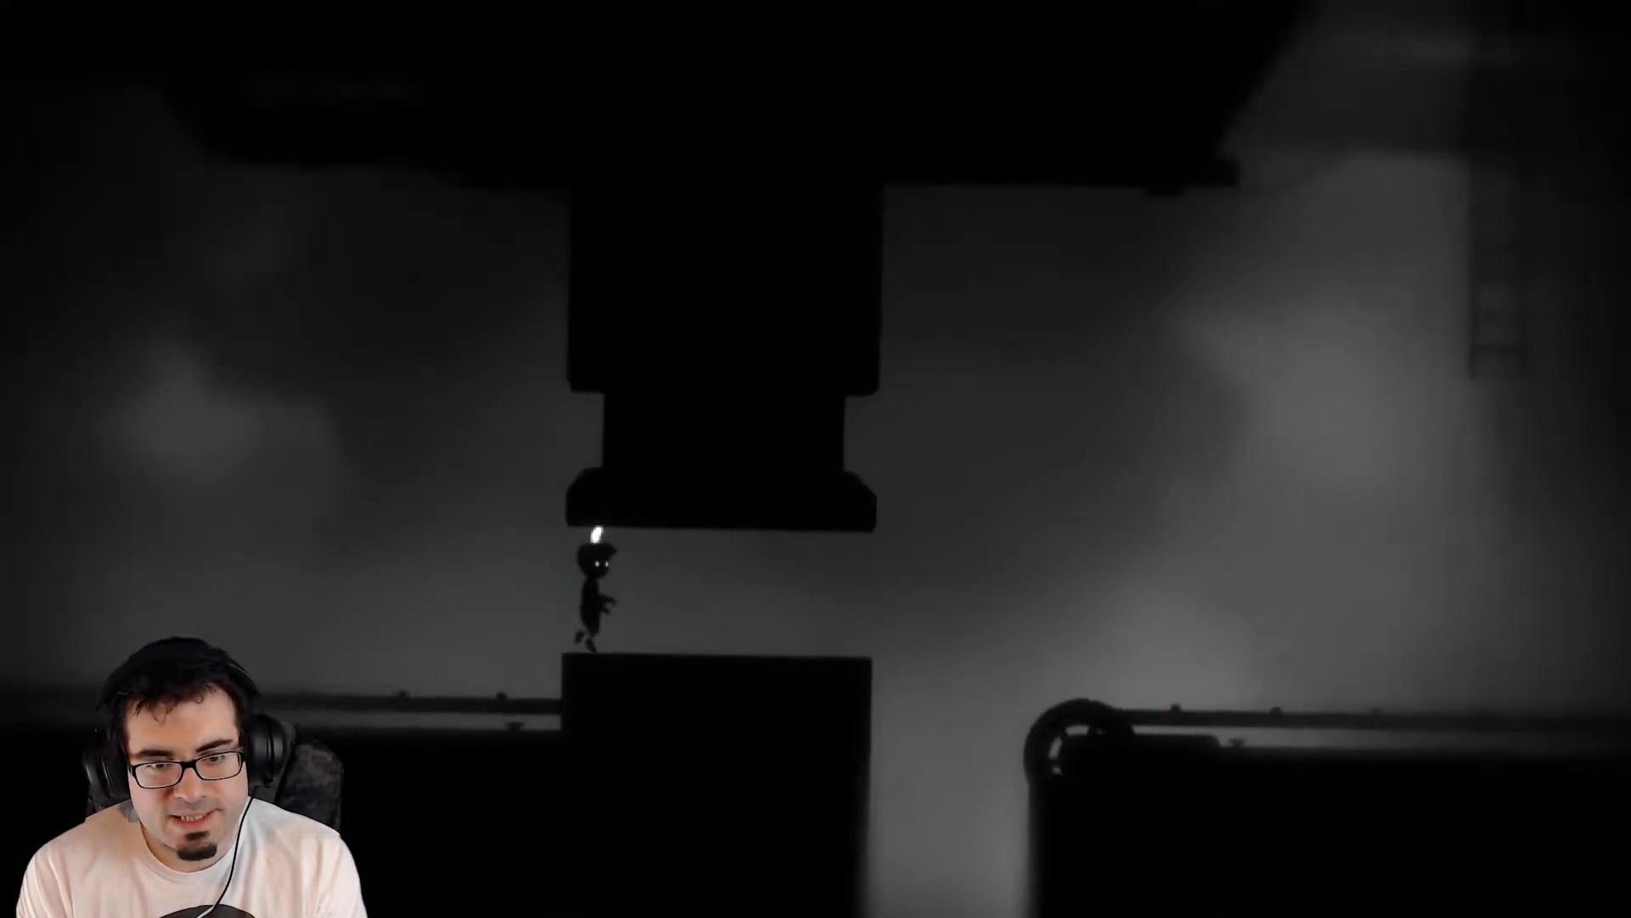
{"action": "key", "text": "Up"}
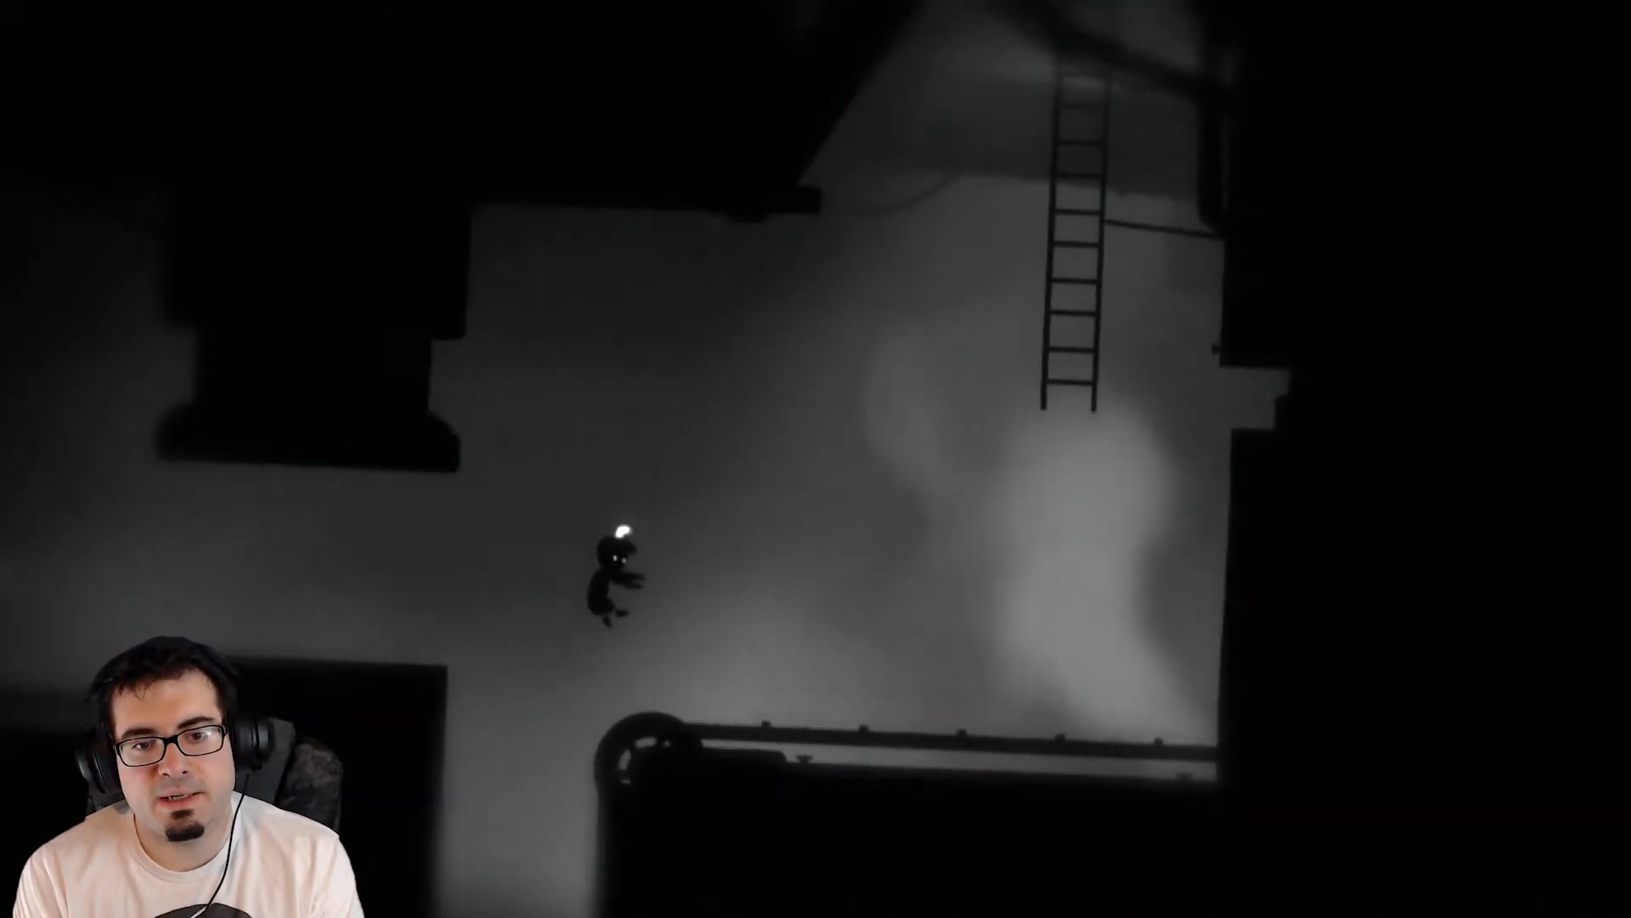
{"action": "key", "text": "Right"}
{"action": "key", "text": "Right"}
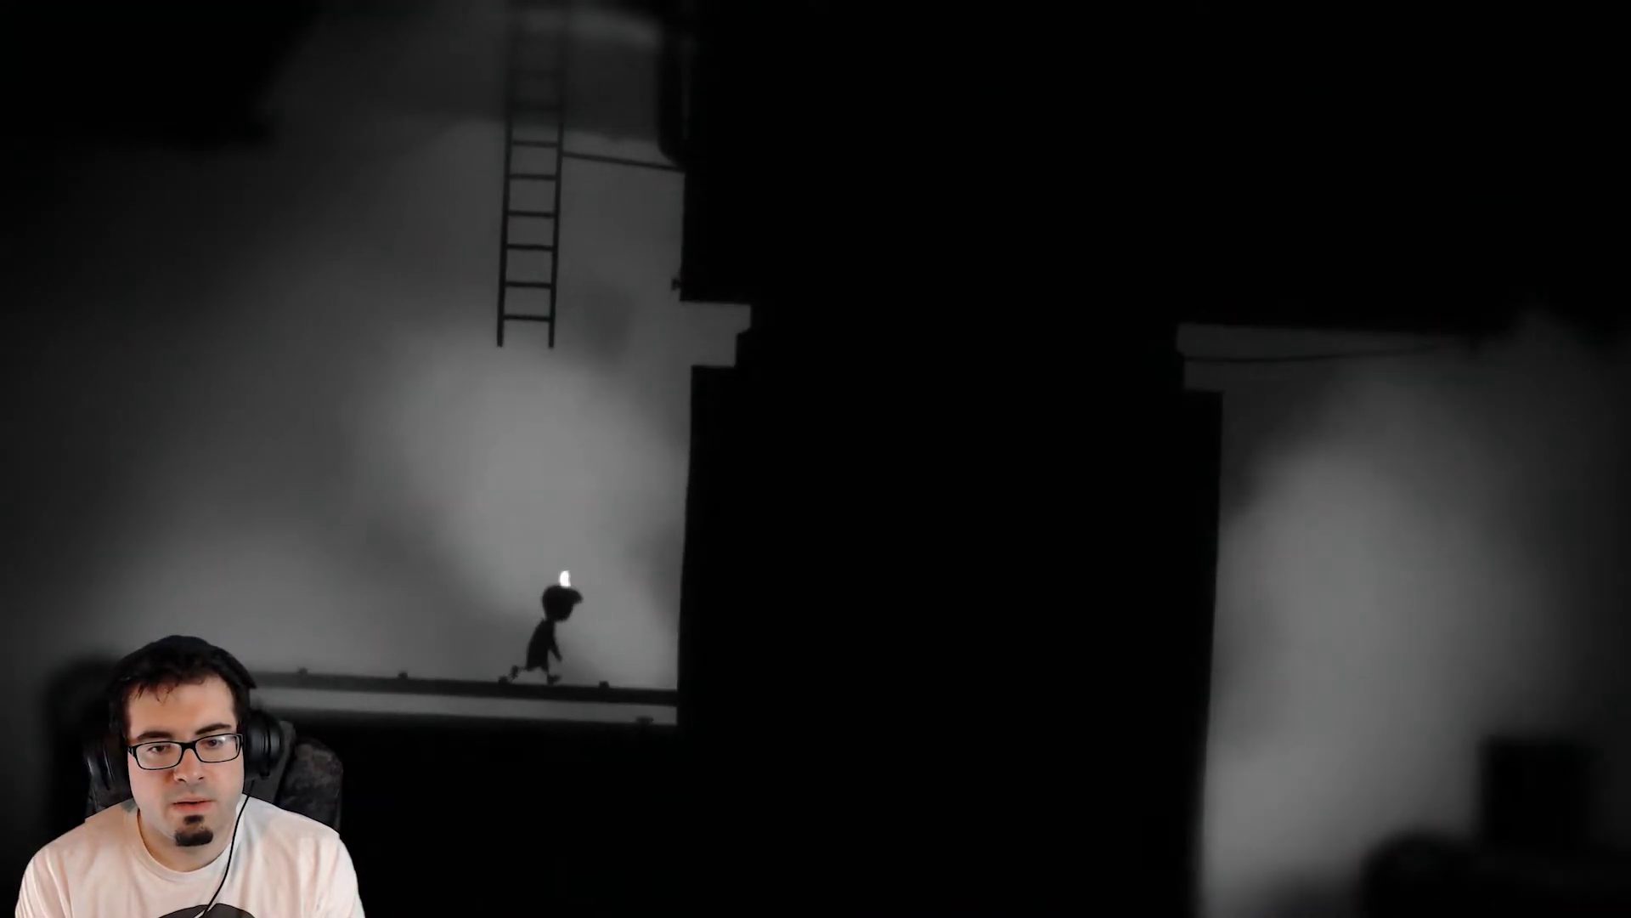
{"action": "key", "text": "Left"}
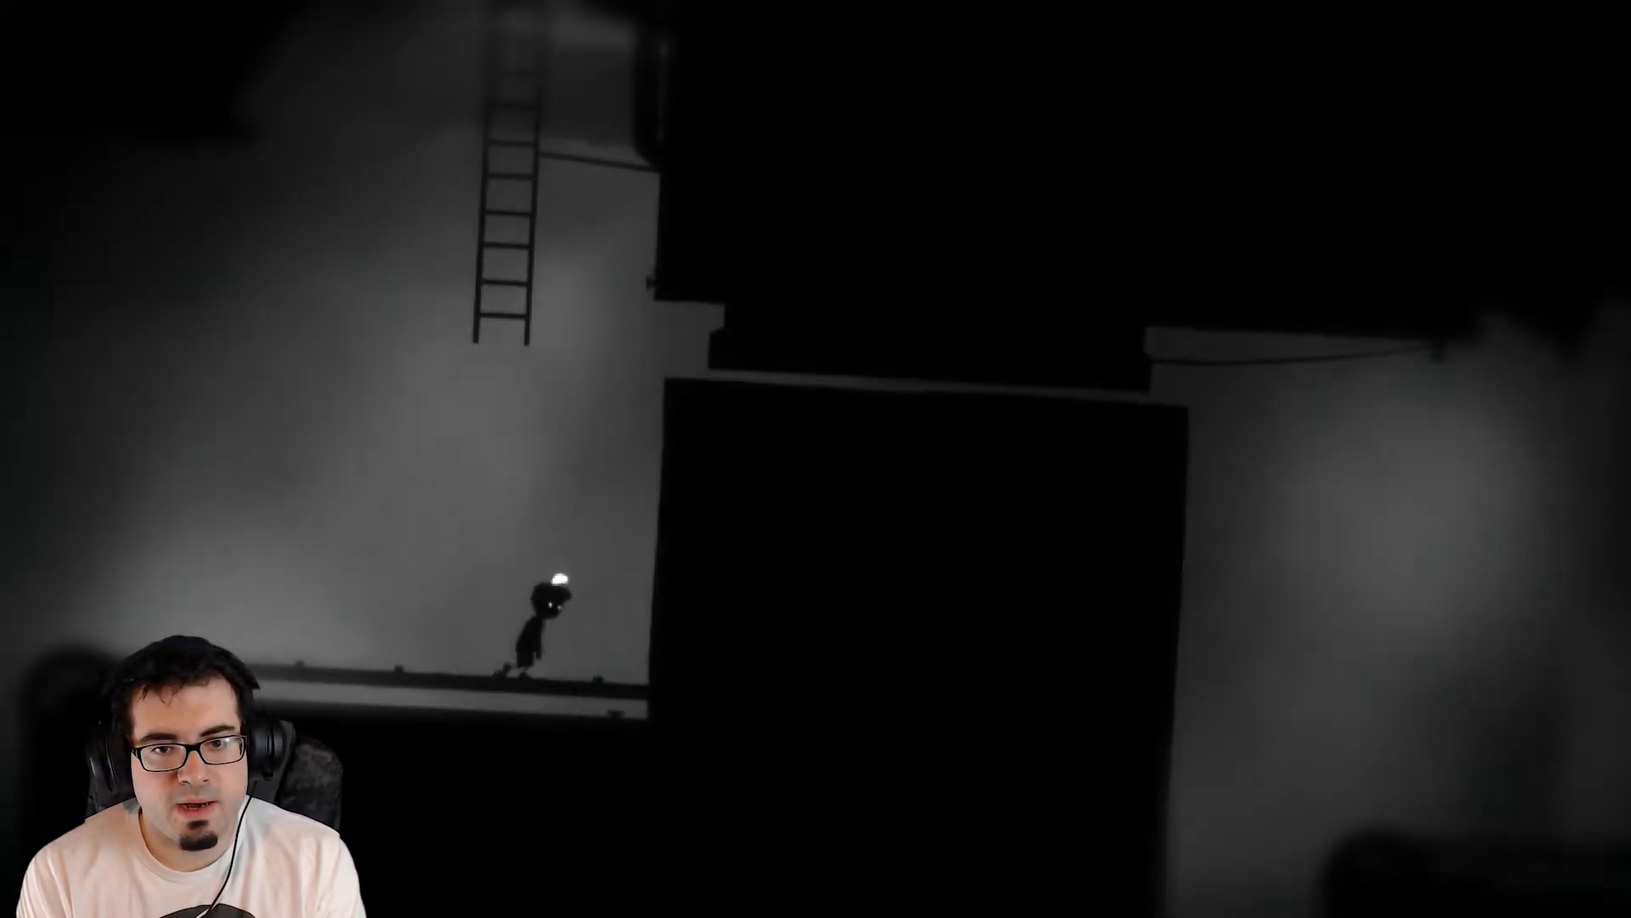
{"action": "key", "text": "Up"}
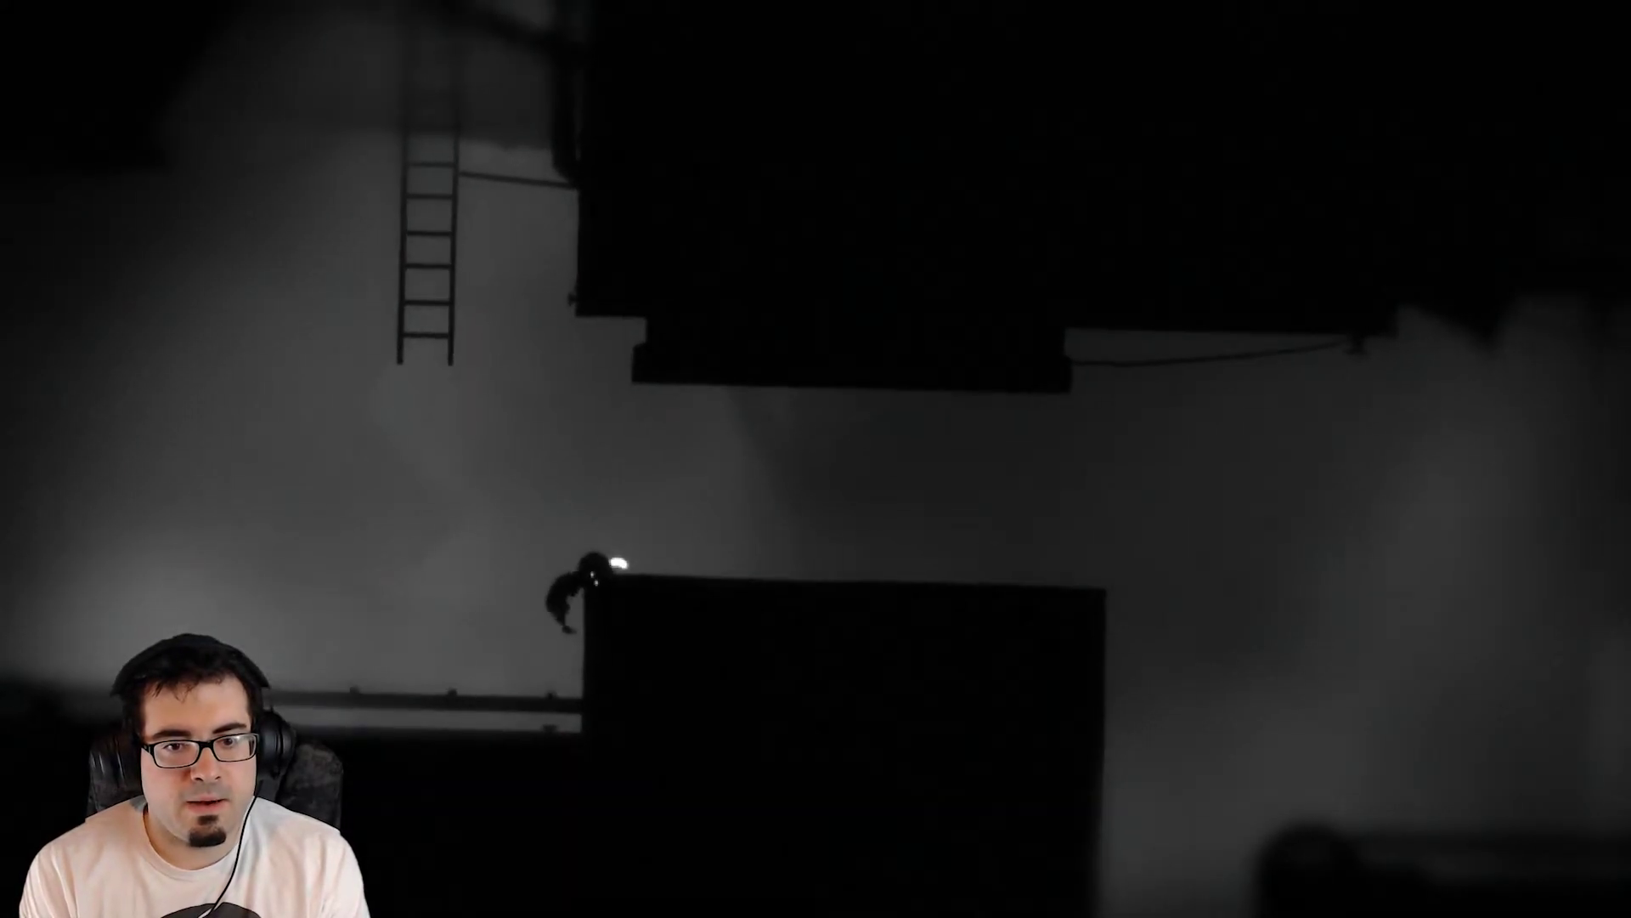
{"action": "key", "text": "Left"}
{"action": "key", "text": "Up"}
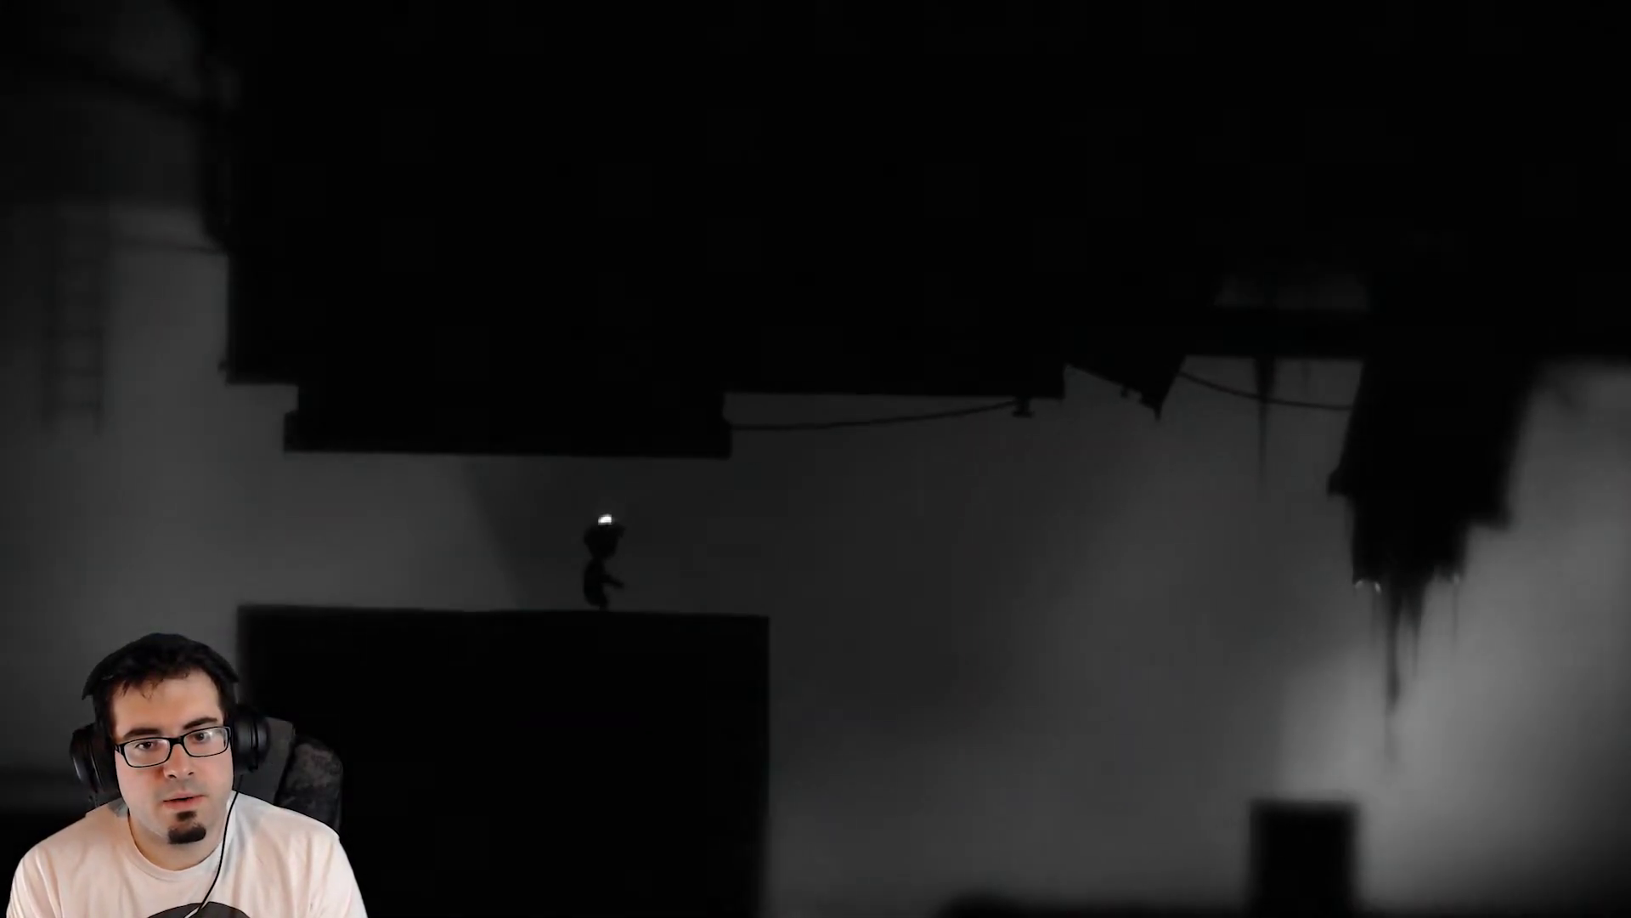
{"action": "key", "text": "Right"}
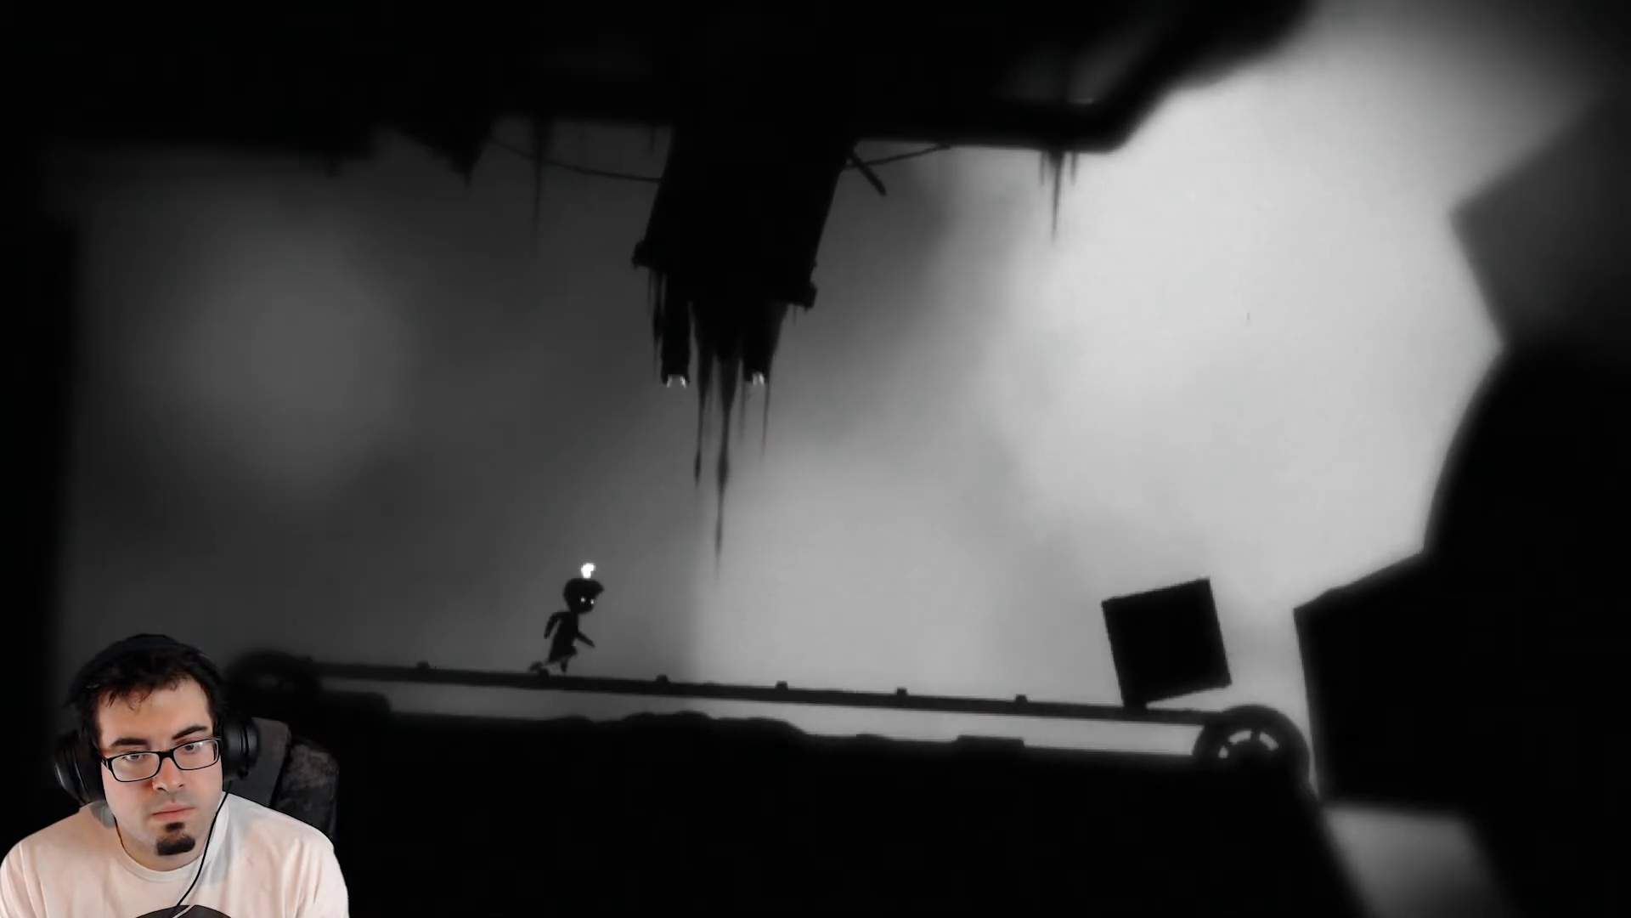
Climb on and off the box several times, repositioning on the walkway around it.
{"action": "key", "text": "Right"}
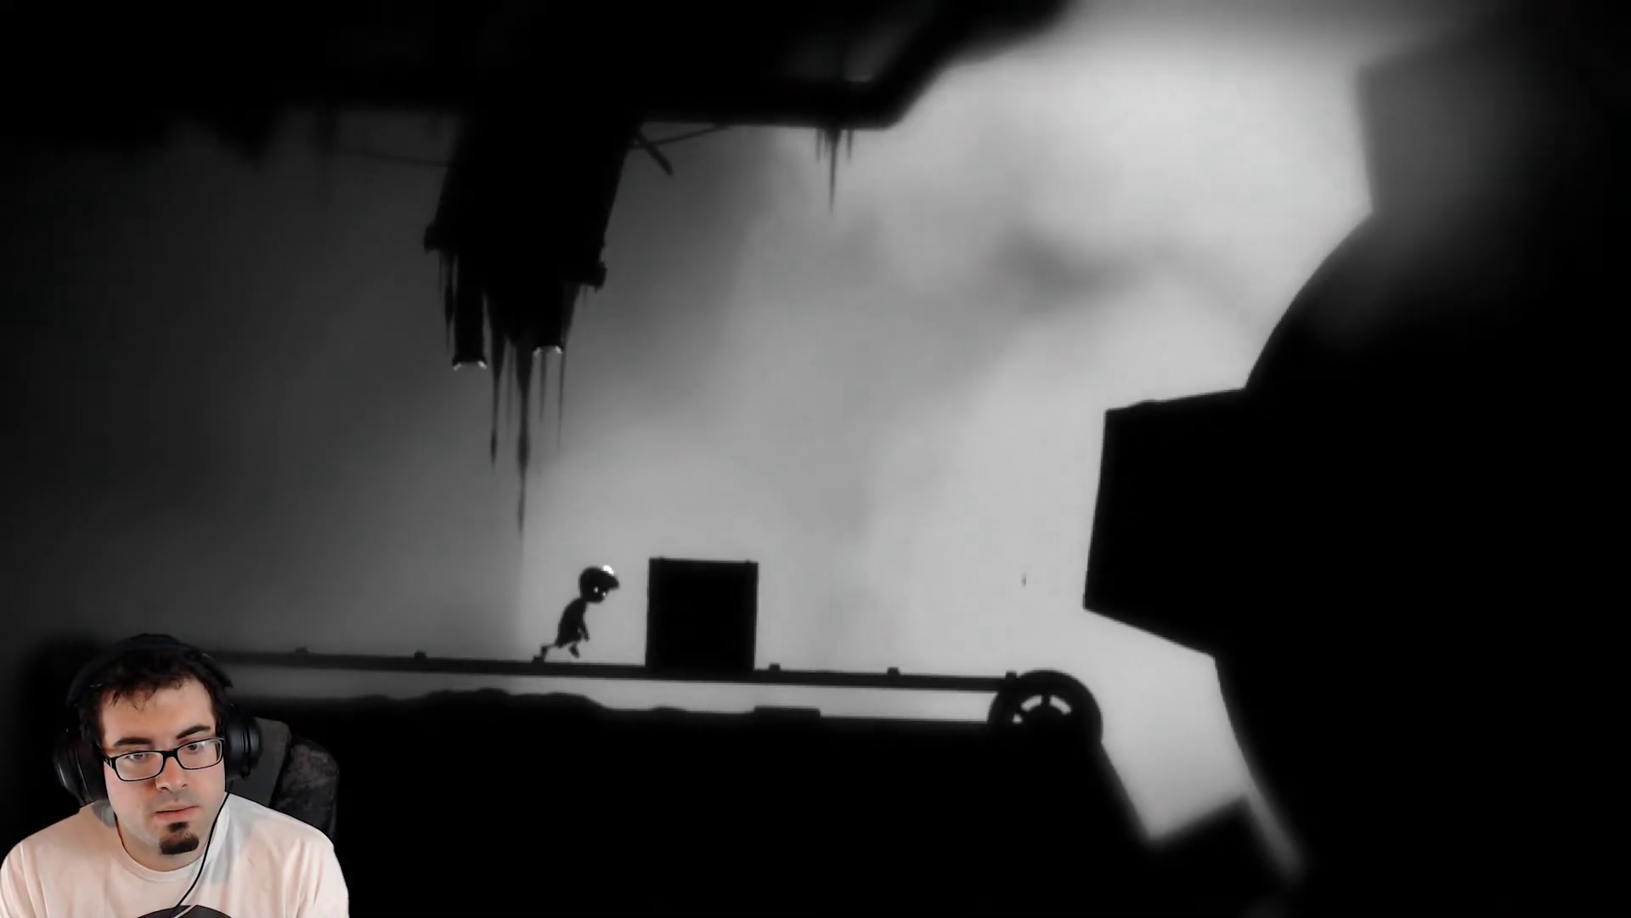
{"action": "key", "text": "Up"}
{"action": "key", "text": "Right"}
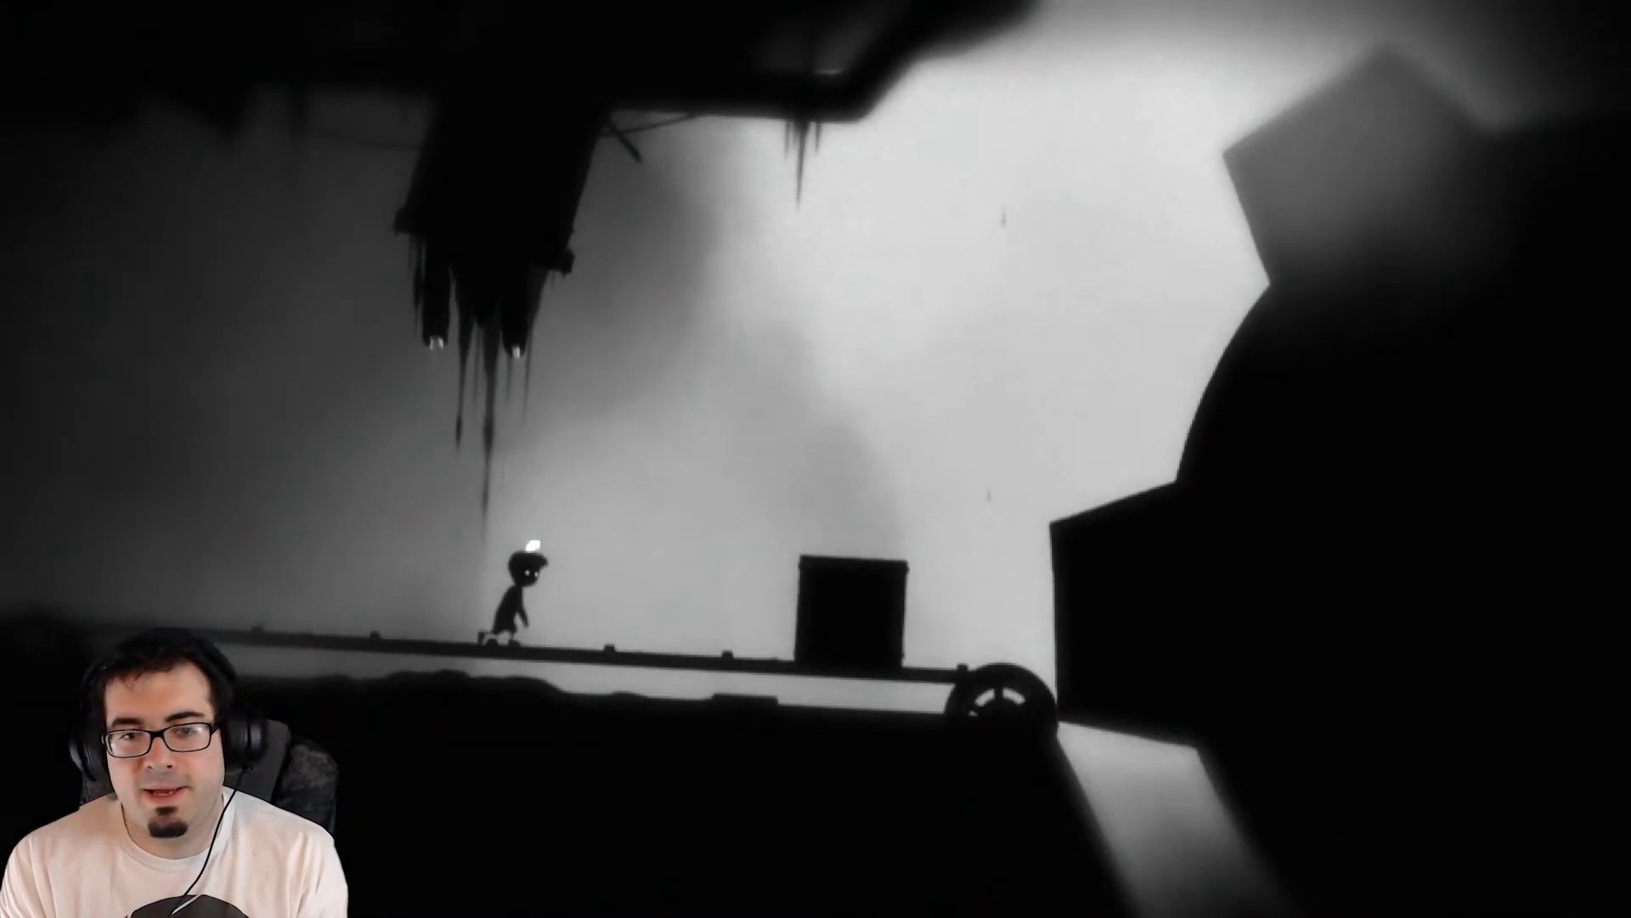
{"action": "key", "text": "Up"}
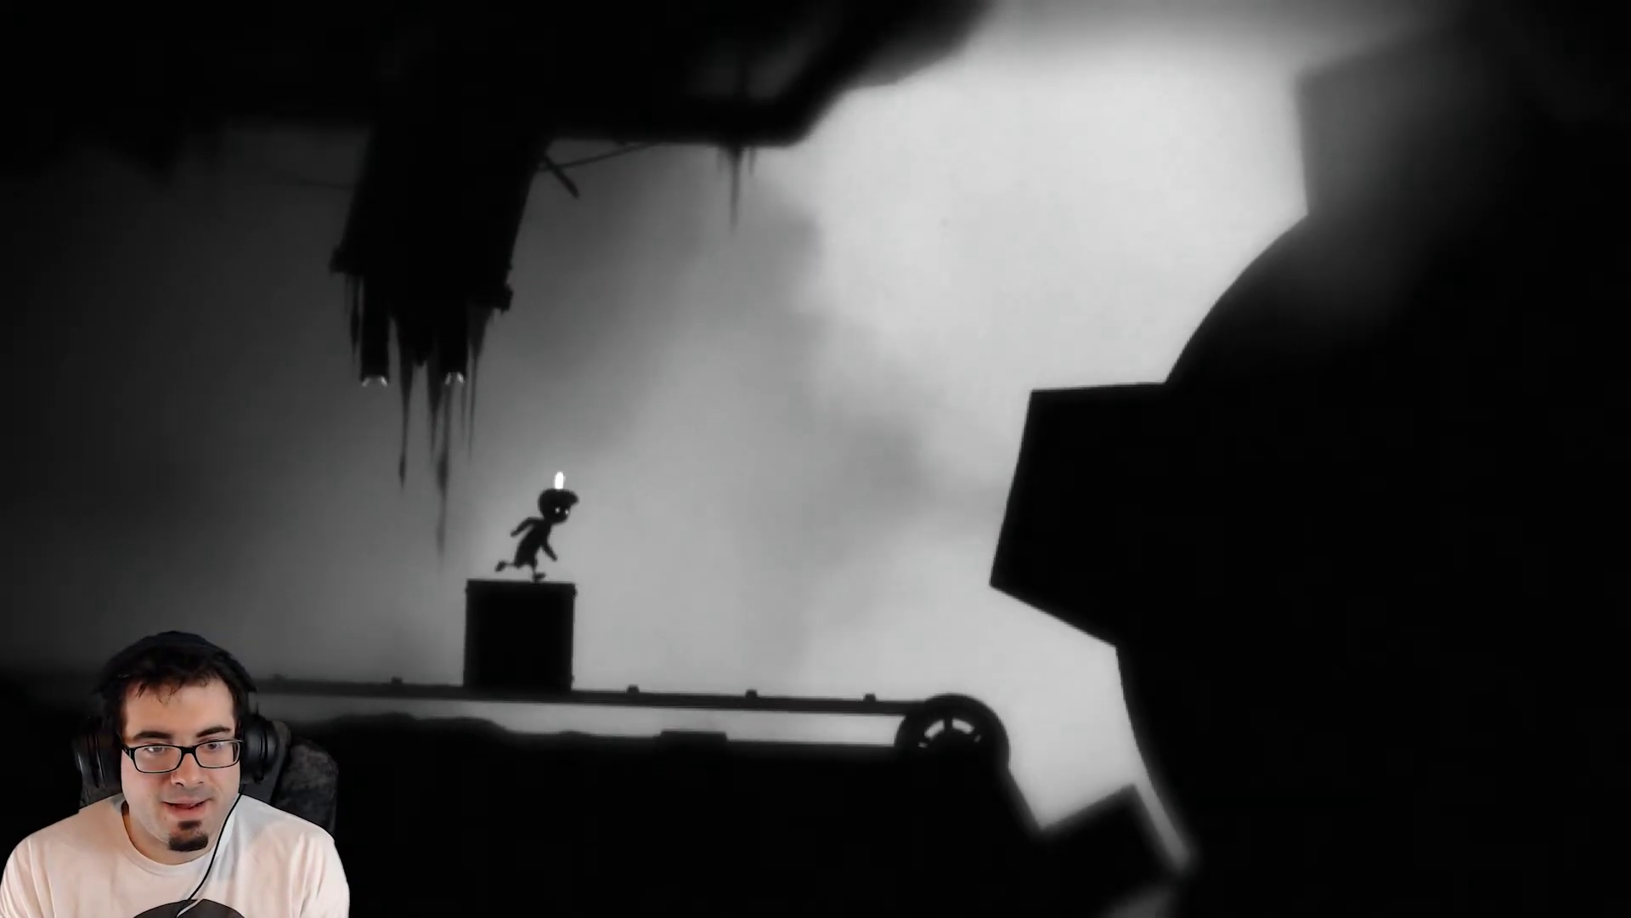
{"action": "key", "text": "Right"}
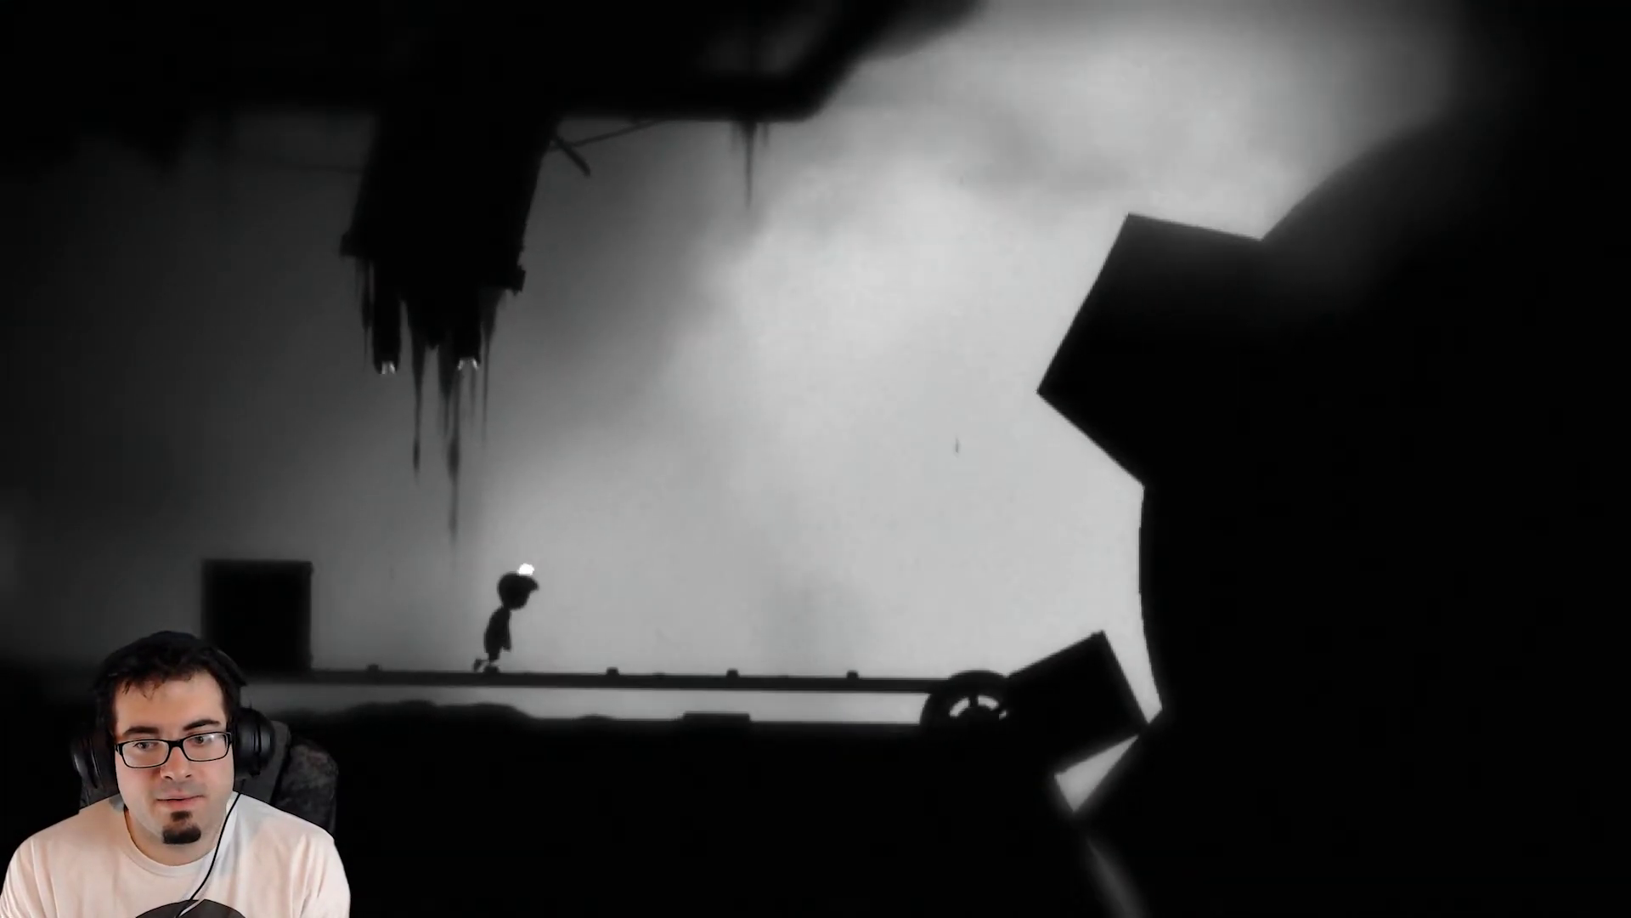
{"action": "key", "text": "Left"}
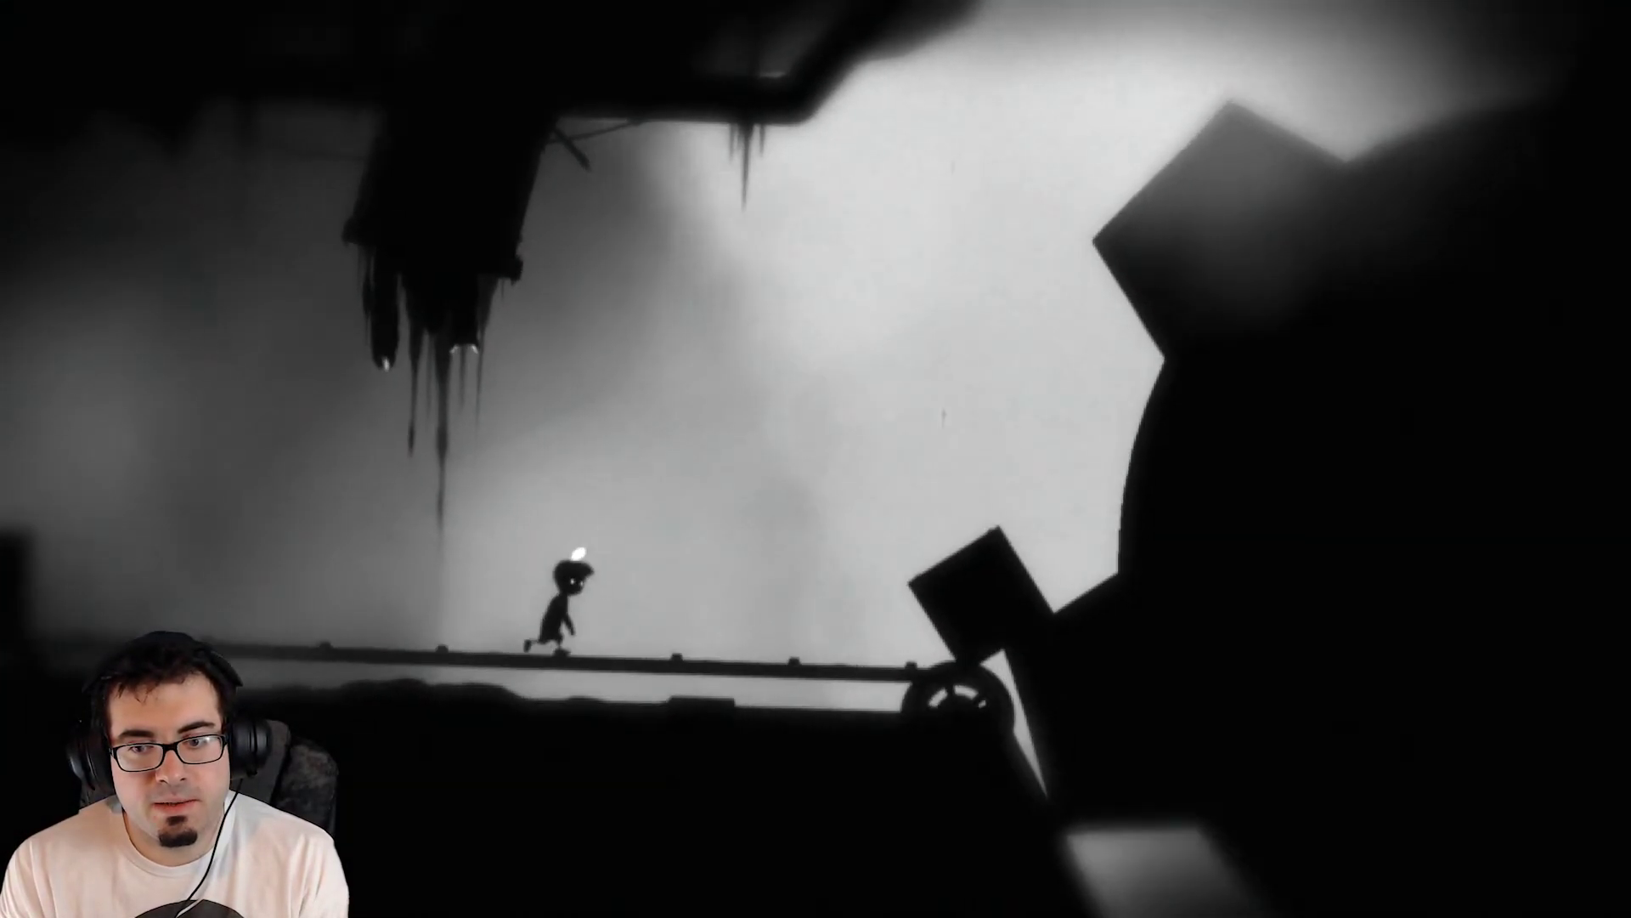
{"action": "key", "text": "Right"}
{"action": "key", "text": "Up"}
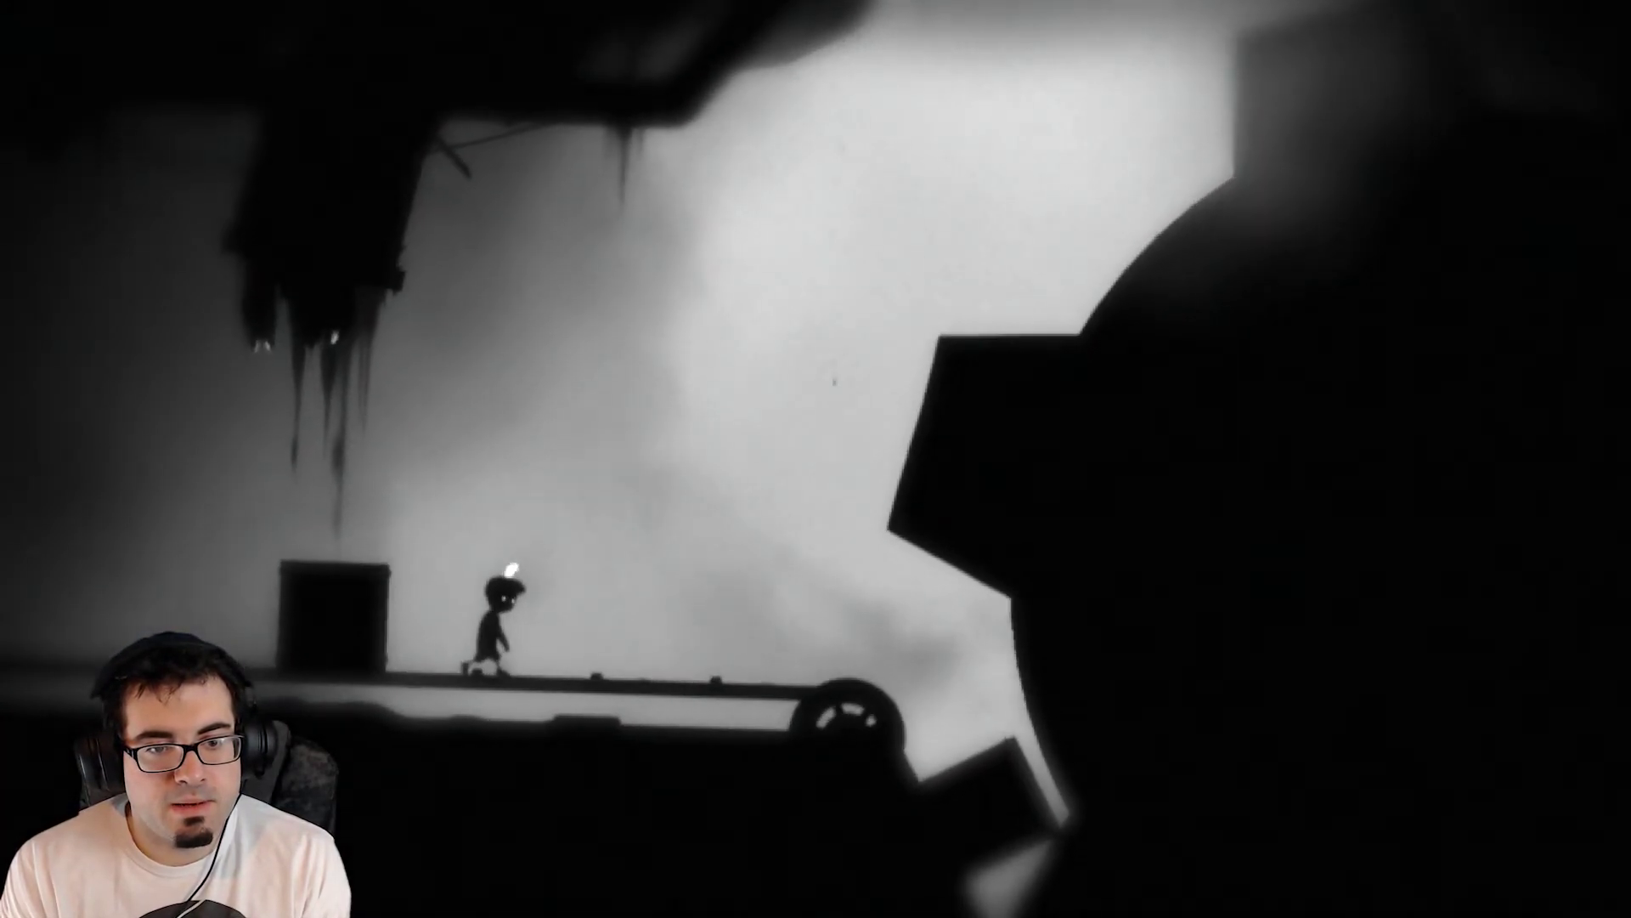
Walk back left, then jump off the box and run right along the platform.
{"action": "key", "text": "Left"}
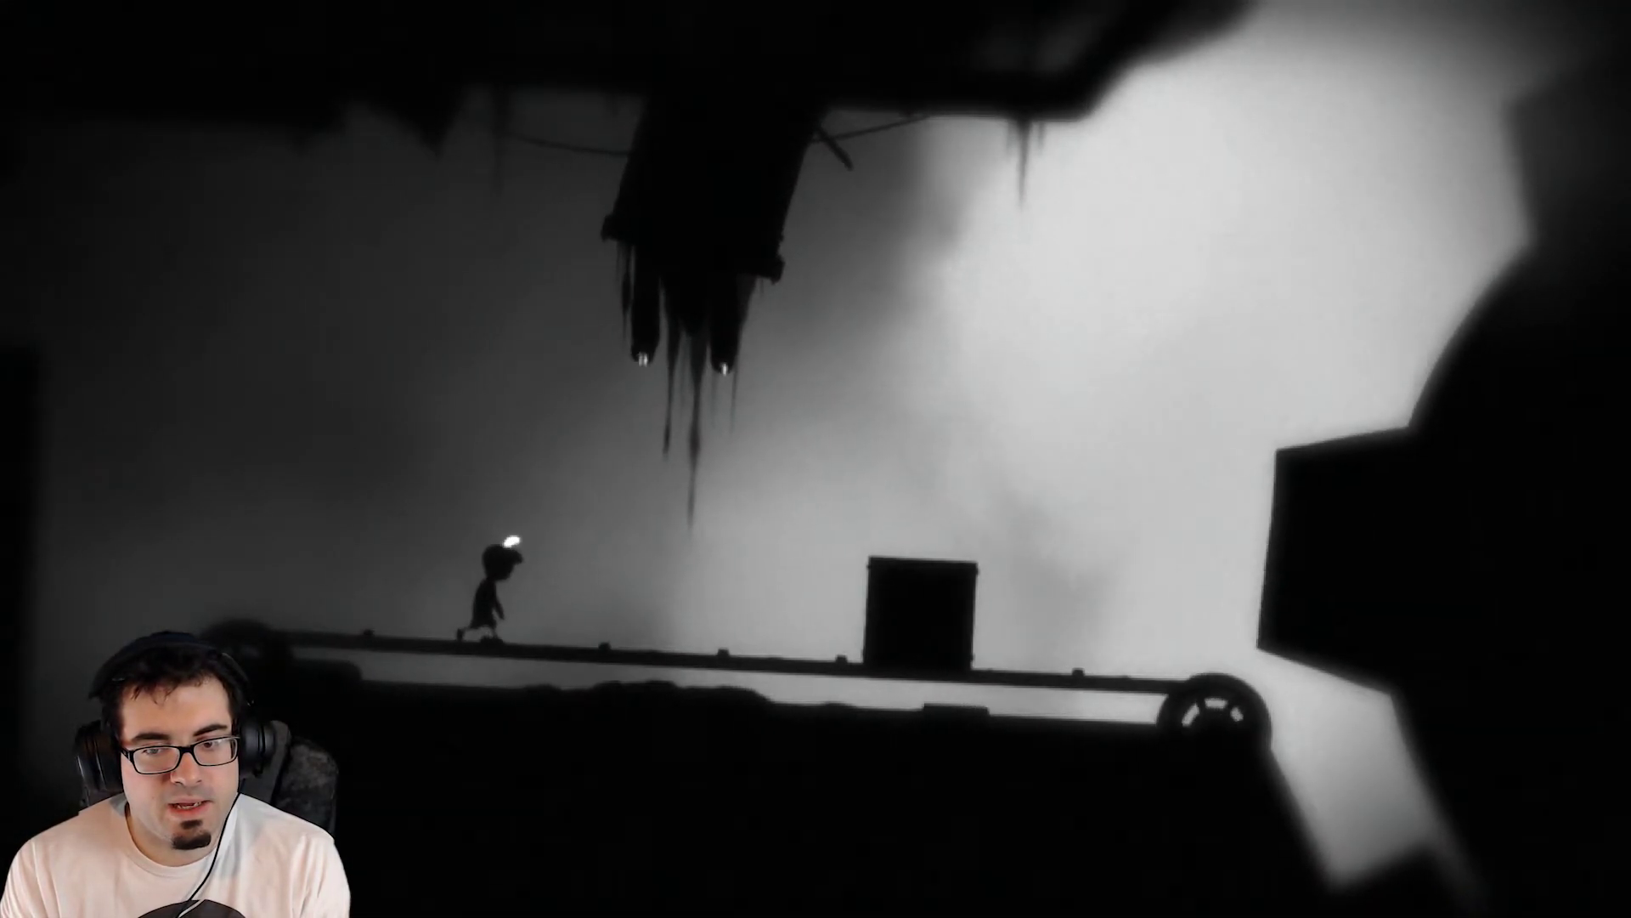
{"action": "key", "text": "Right"}
{"action": "key", "text": "Up"}
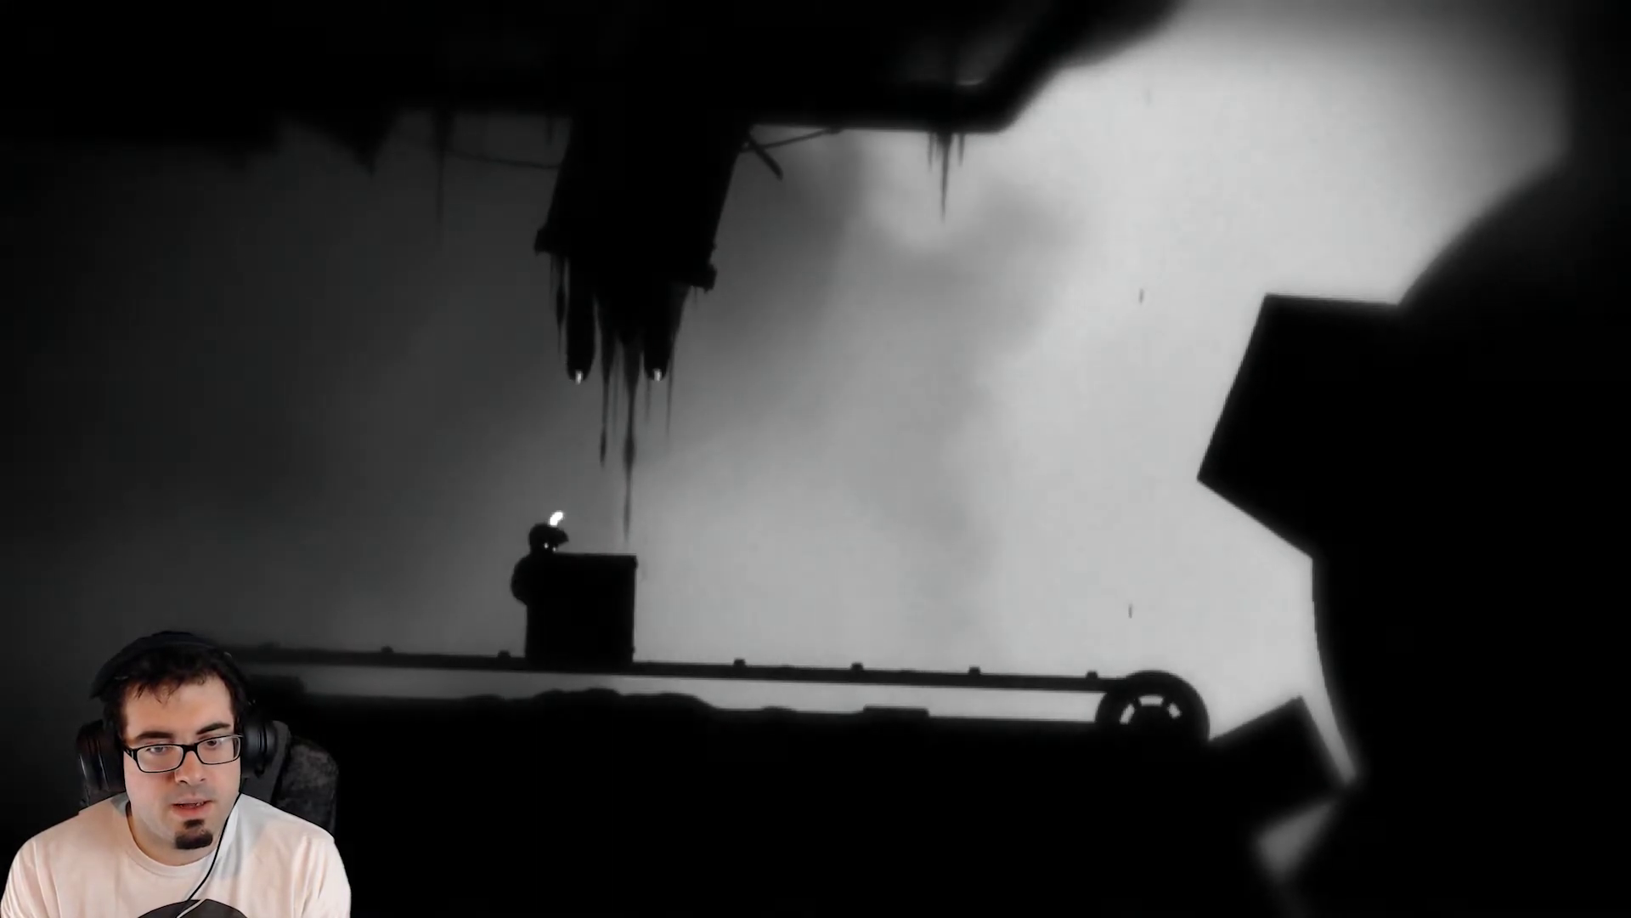
{"action": "key", "text": "Up"}
{"action": "key", "text": "Right"}
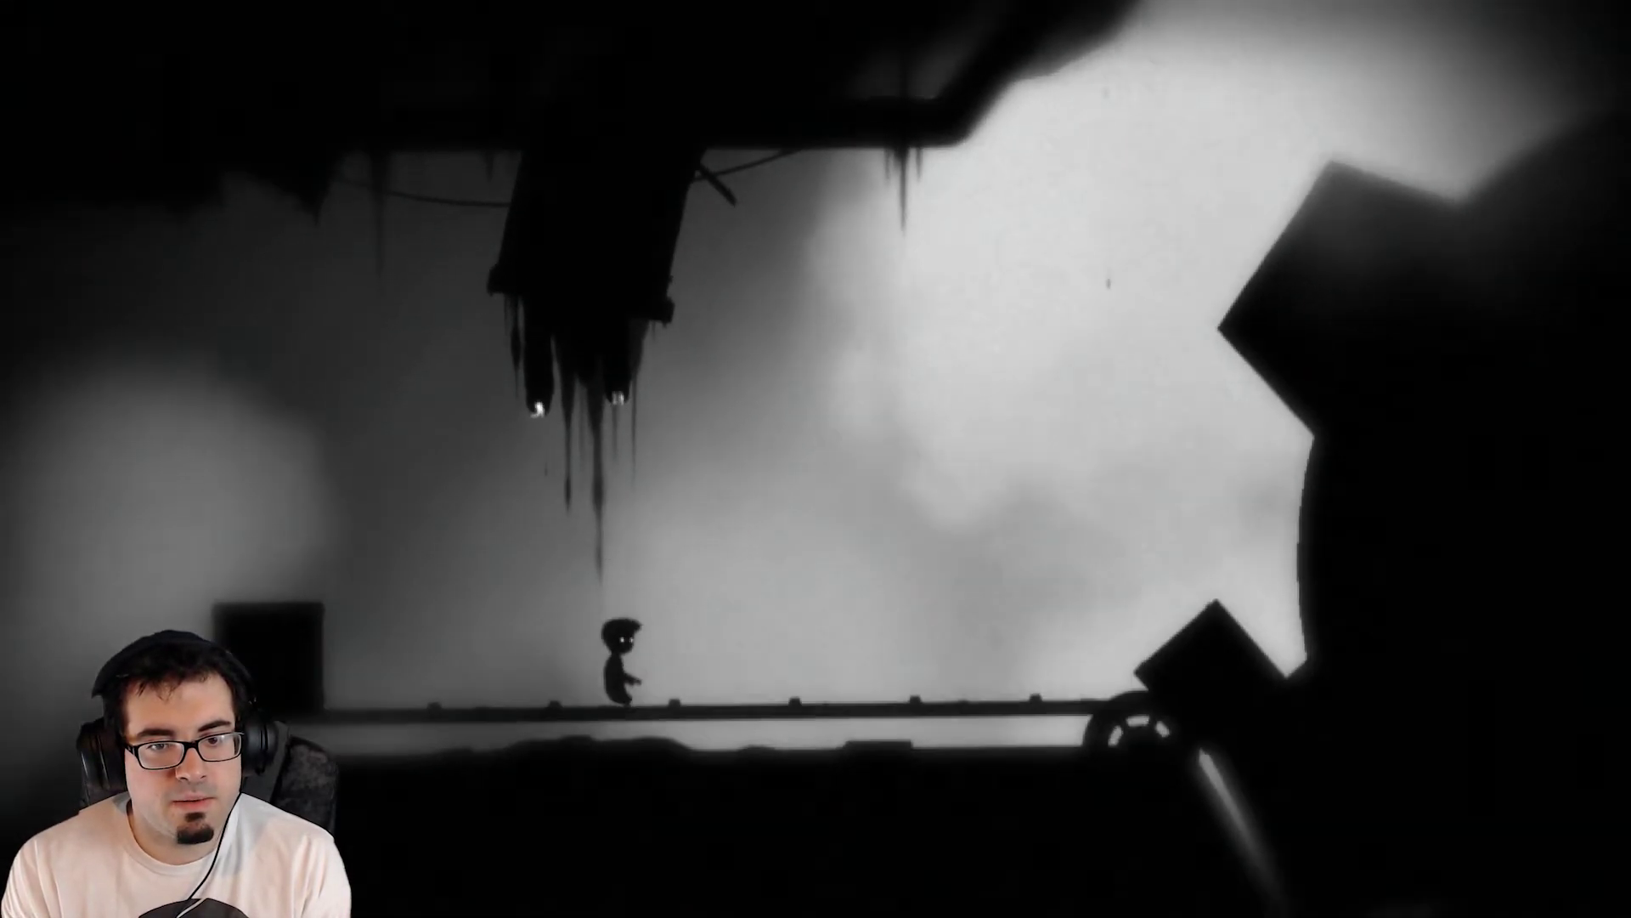
{"action": "key", "text": "Up"}
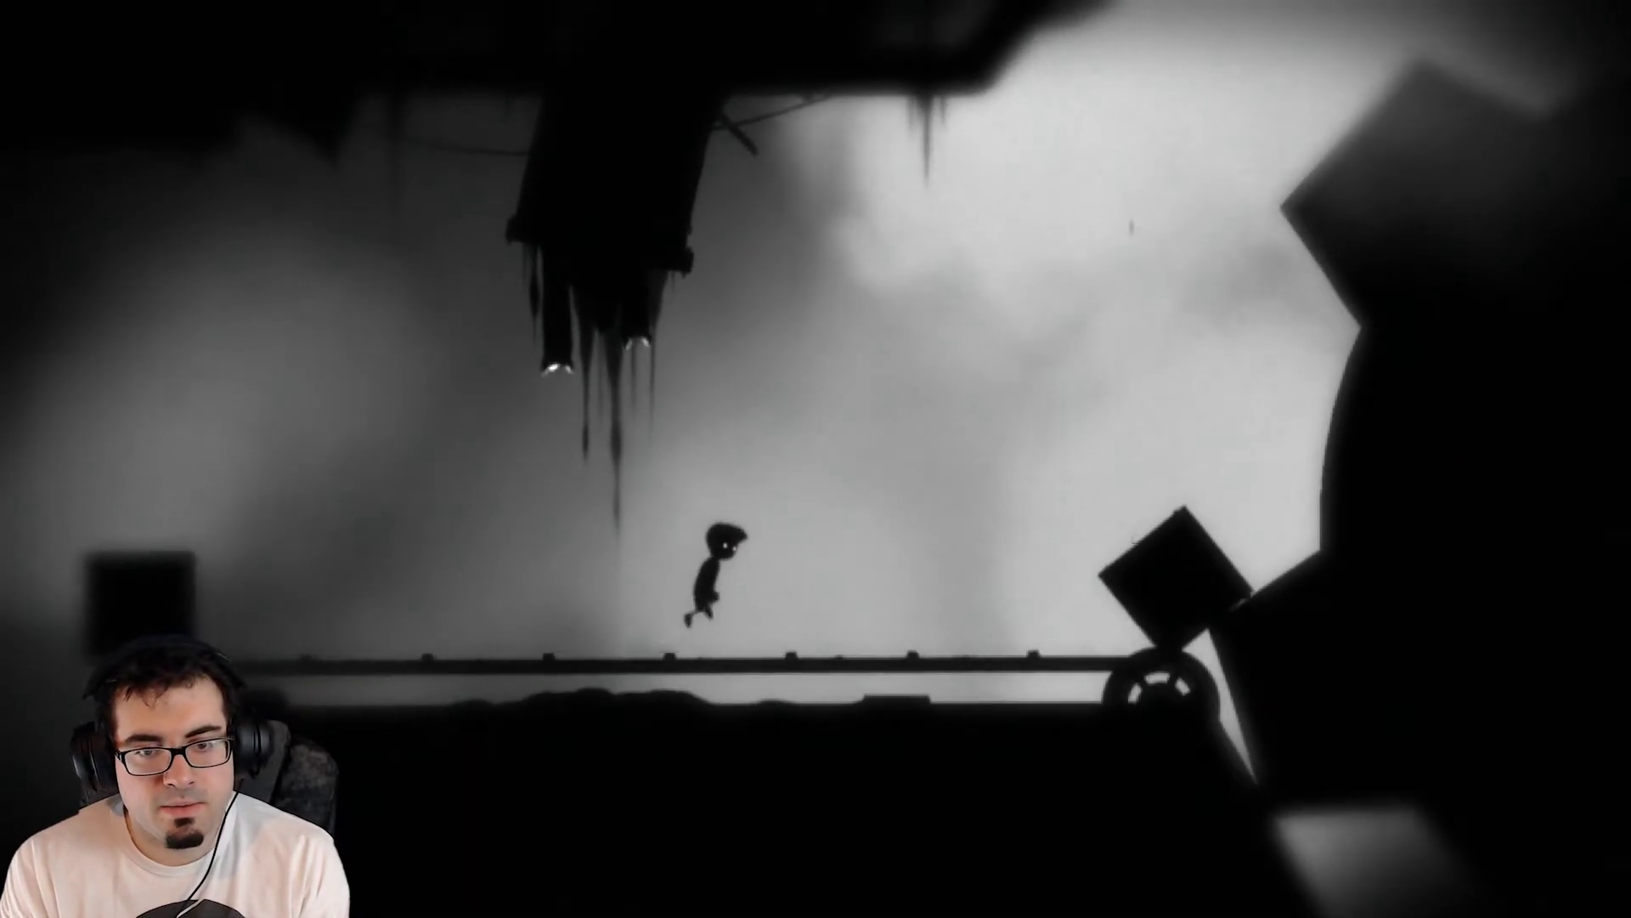
Briefly grab the box, then run the conveyor and leap onto the big gear, holding on.
{"action": "key", "text": "Right"}
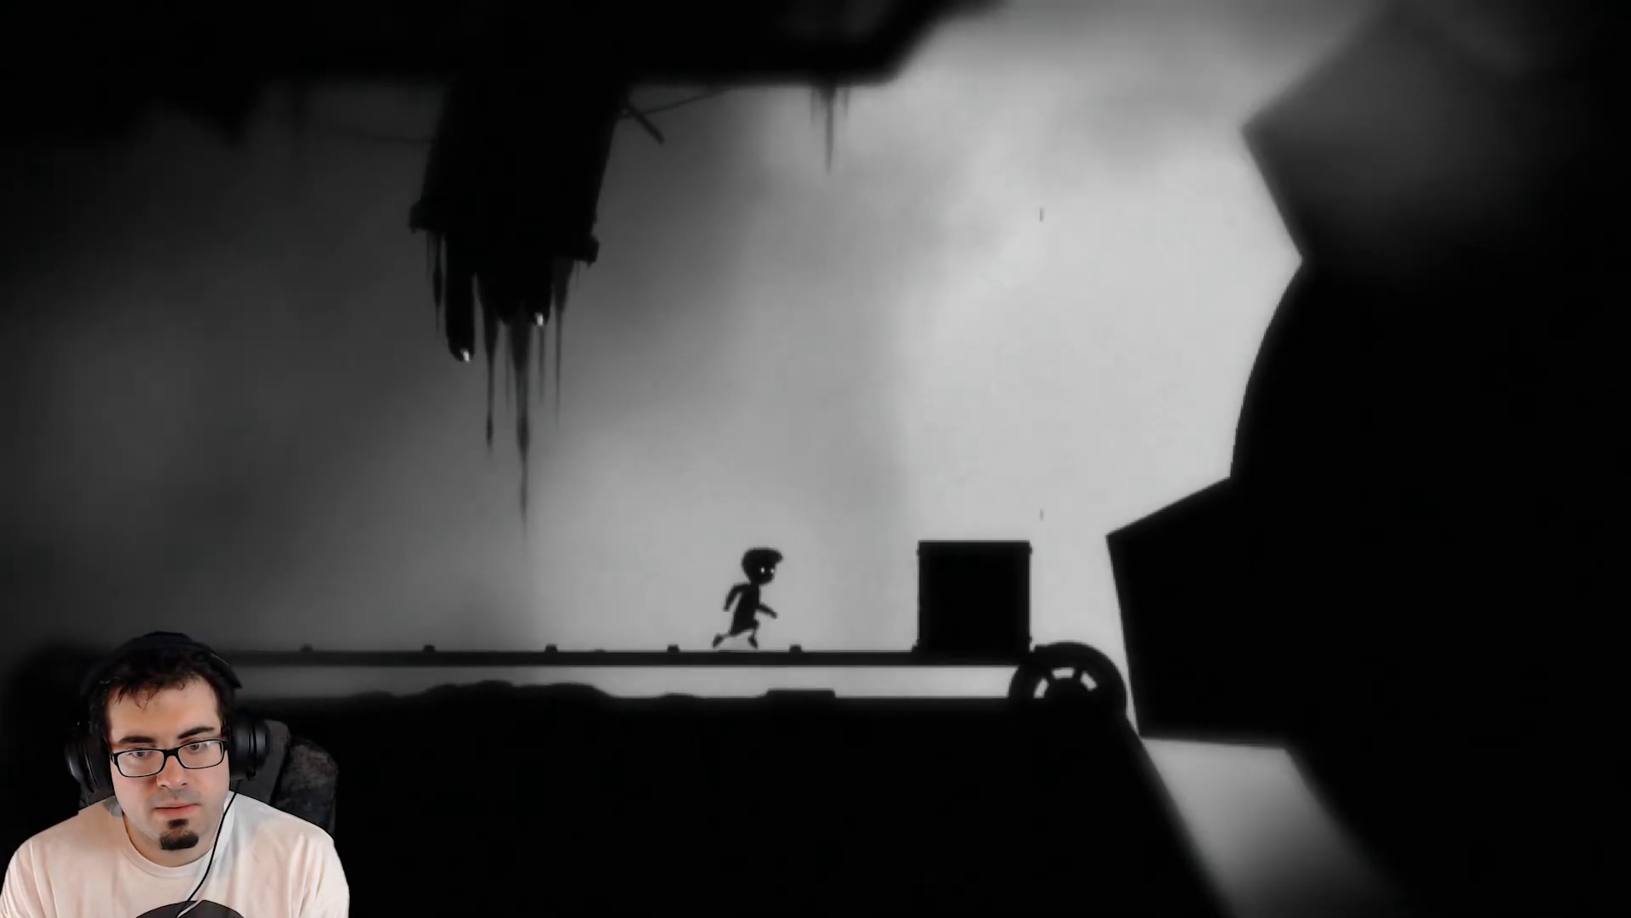
{"action": "key", "text": "ctrl"}
{"action": "key", "text": "Right"}
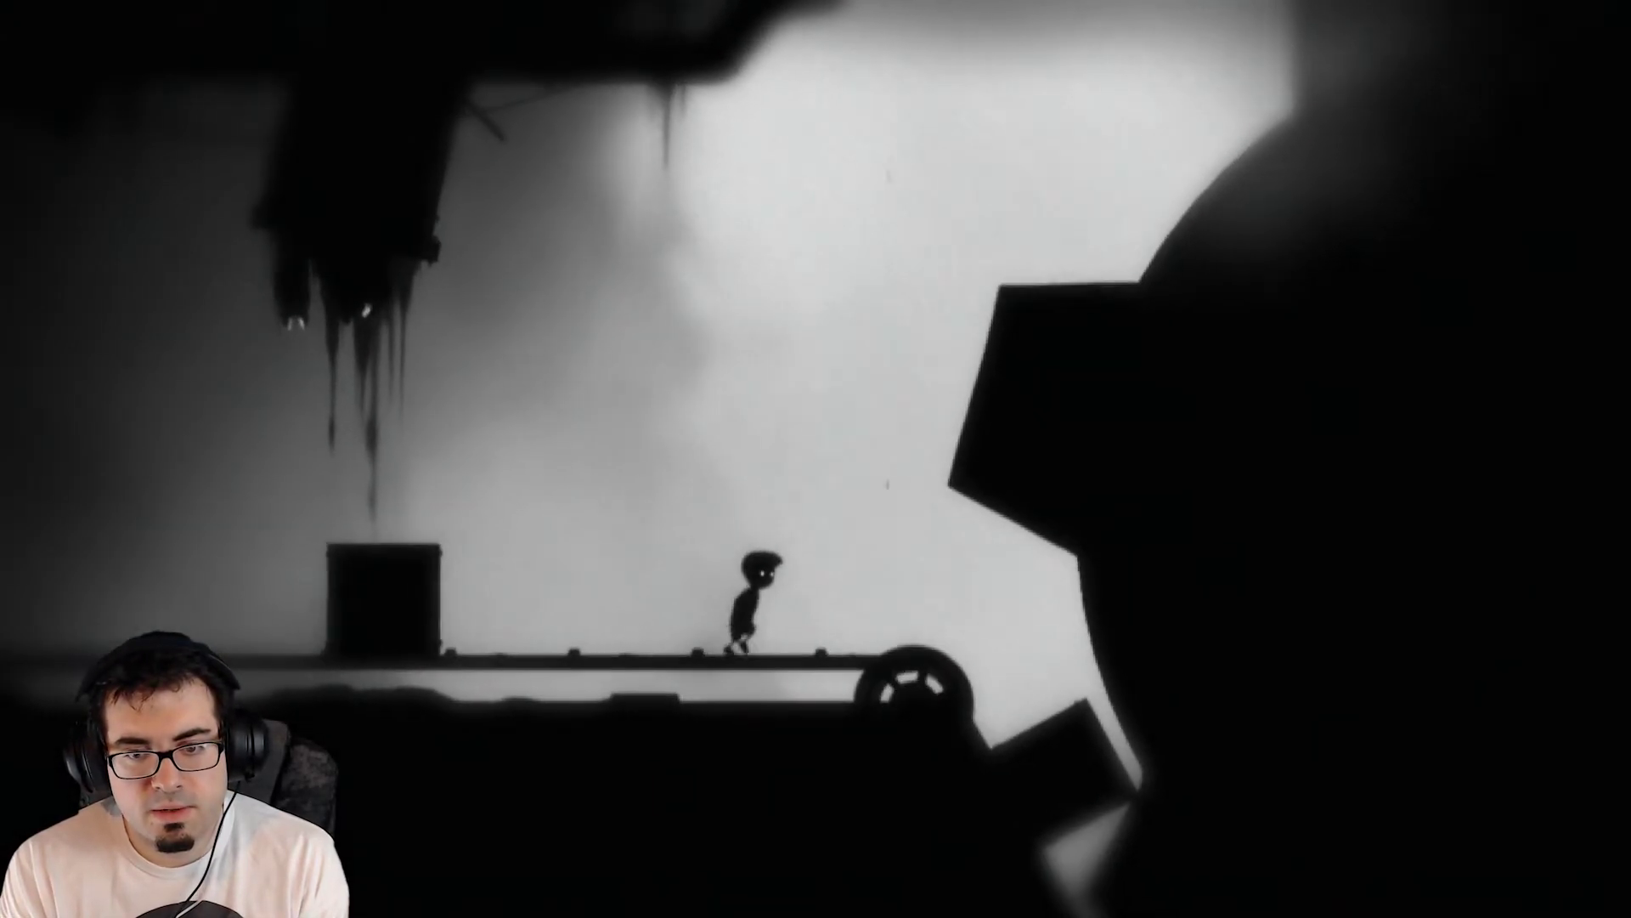
{"action": "key", "text": "Right"}
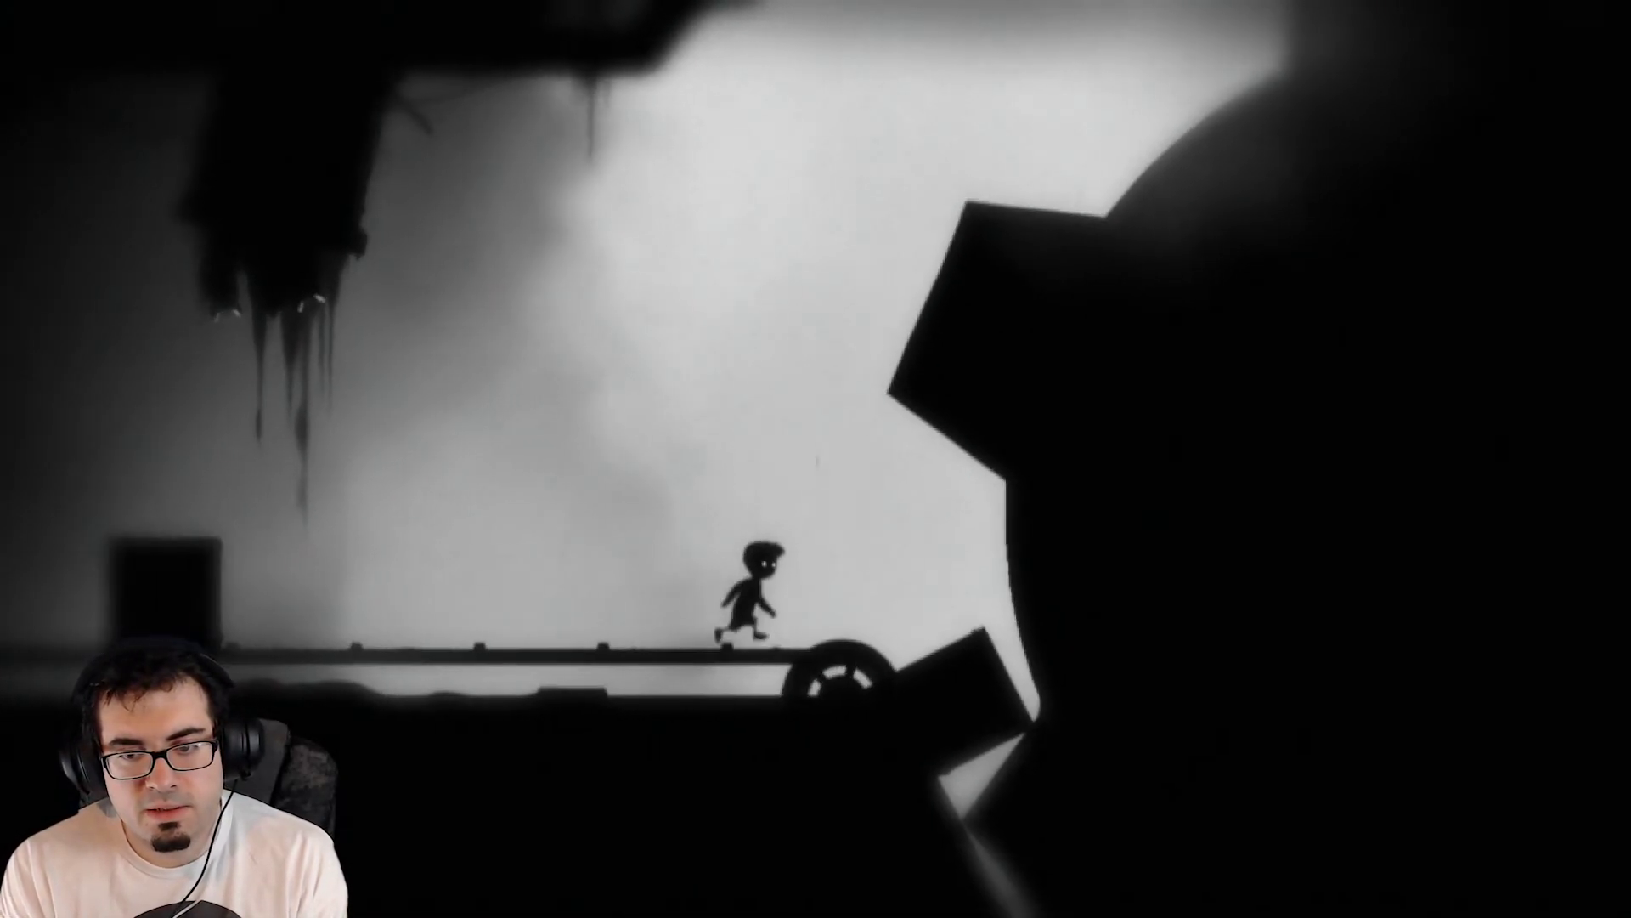
{"action": "key", "text": "Up"}
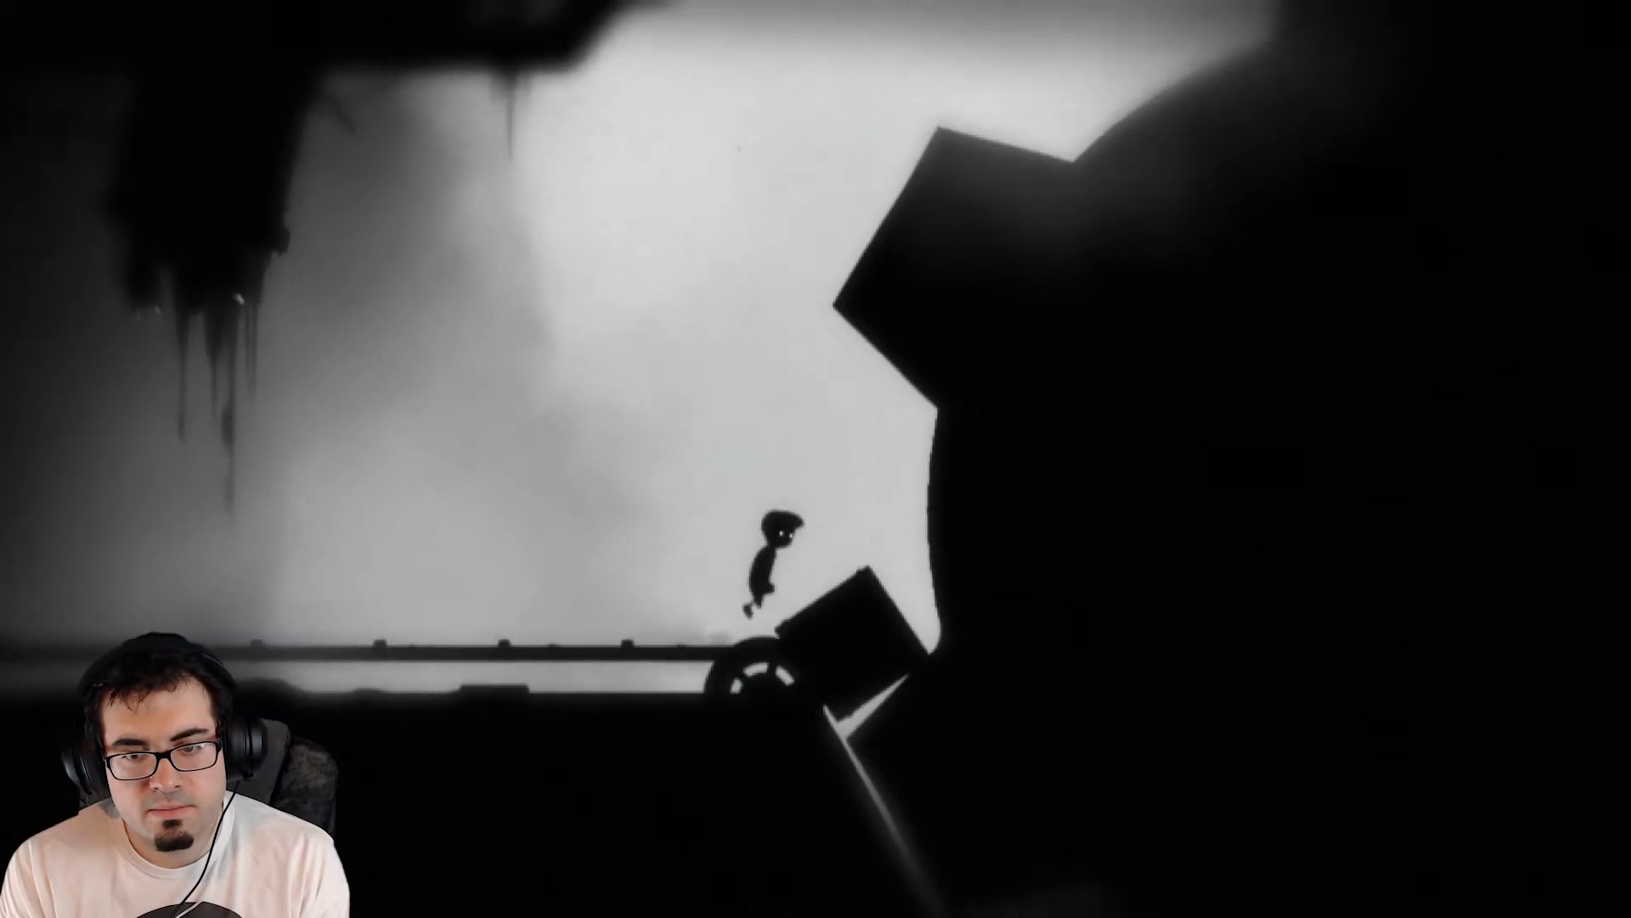
{"action": "key", "text": "Right"}
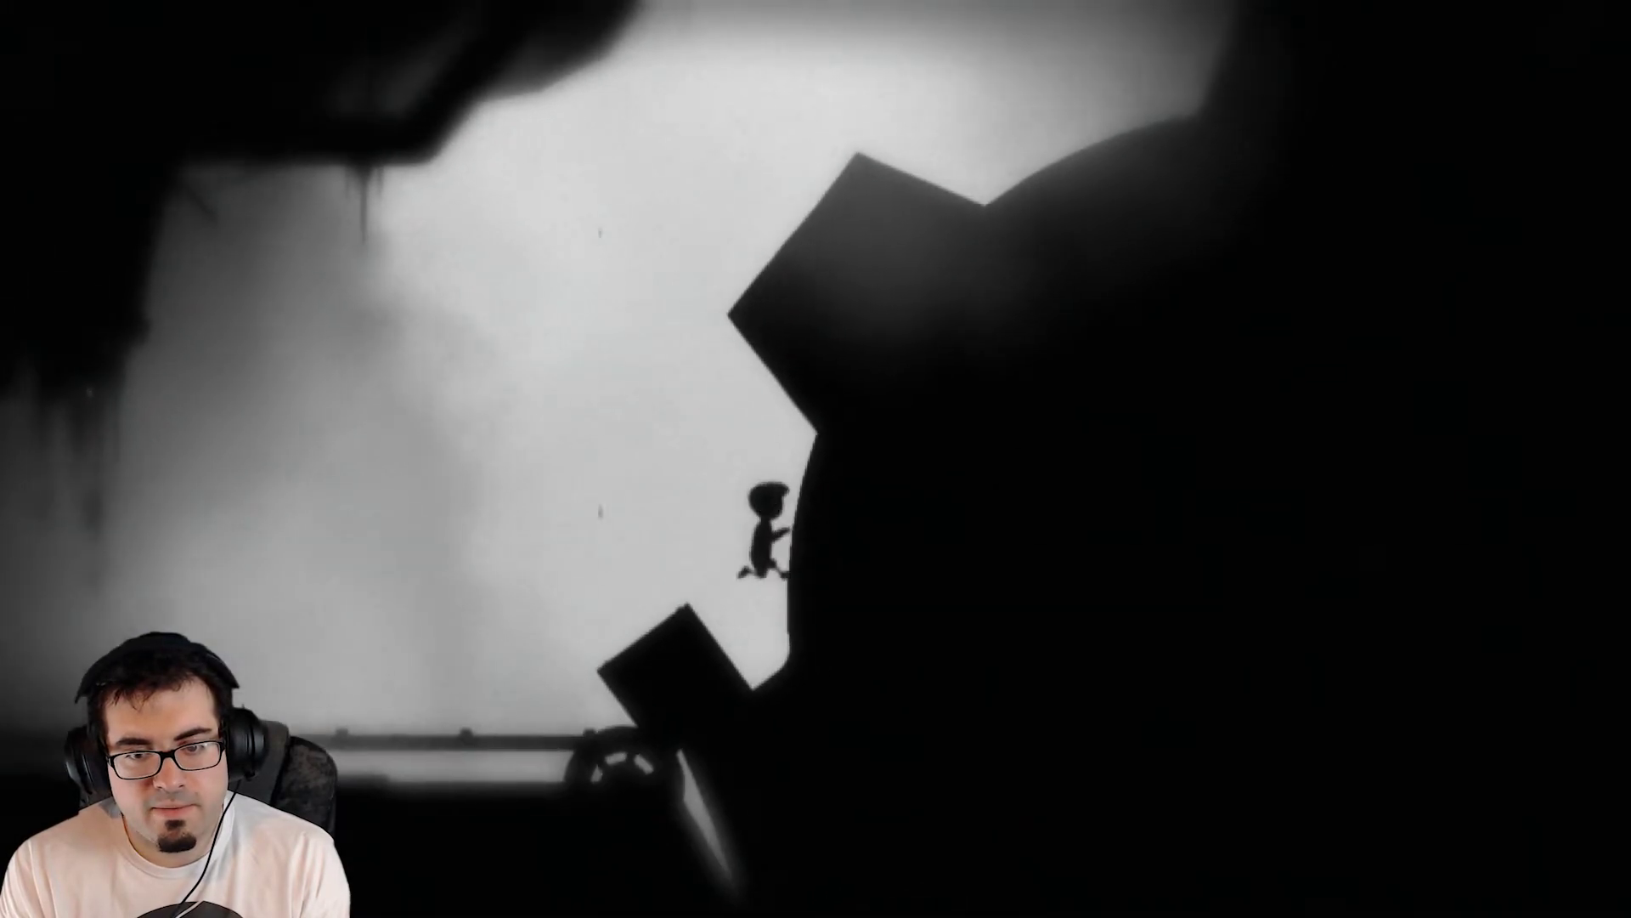
{"action": "key", "text": "ctrl"}
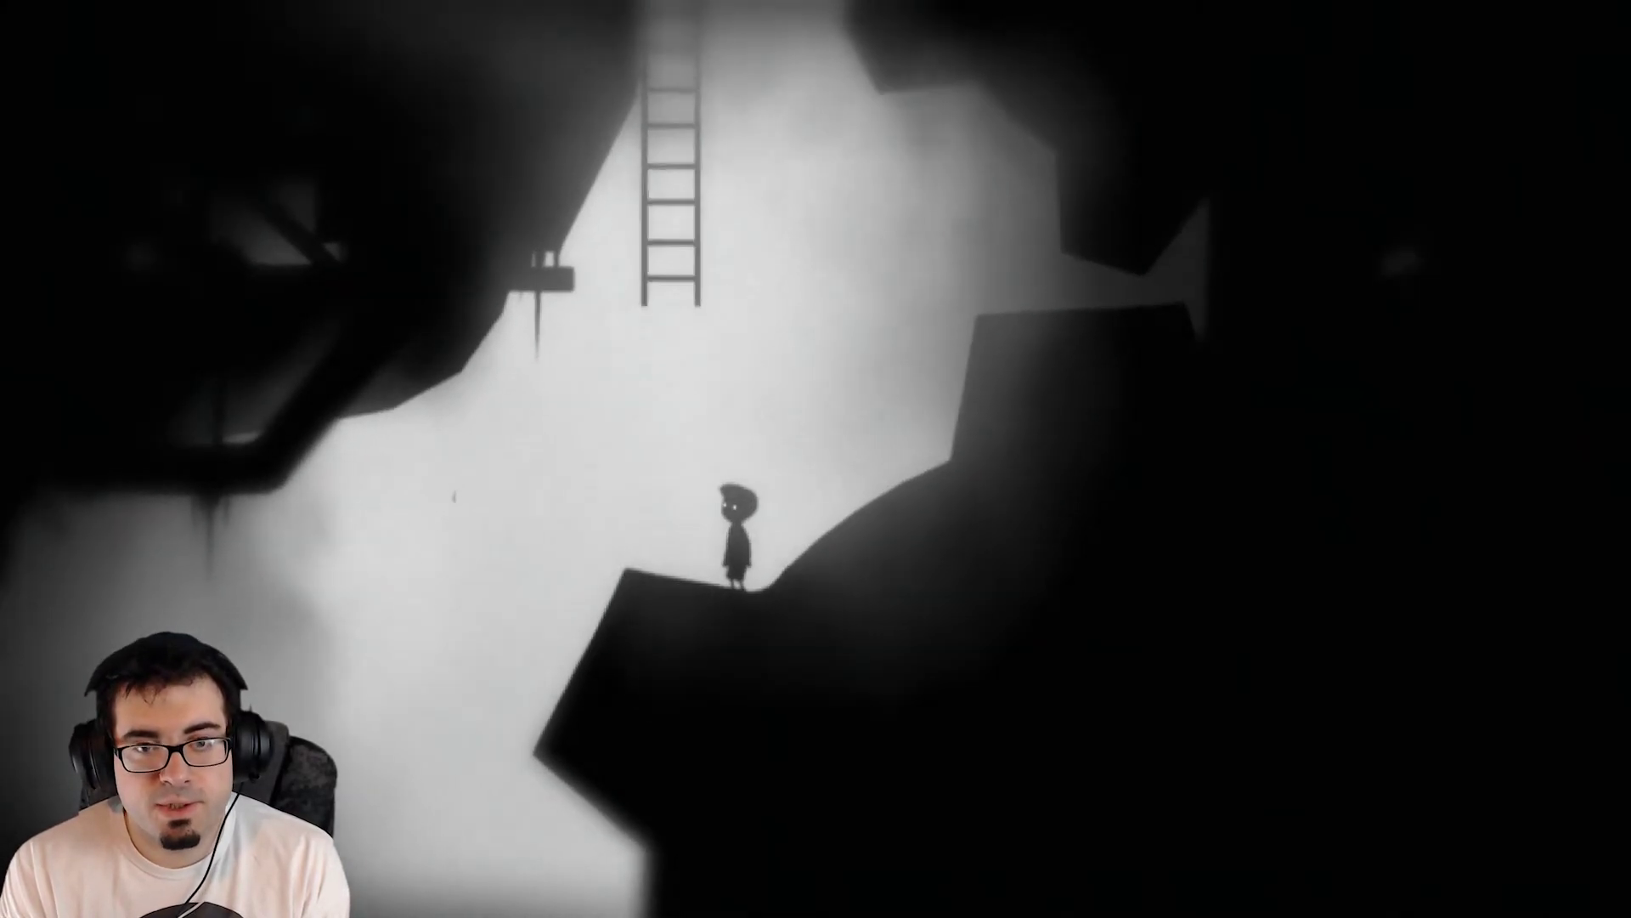
Leap from the gear onto the ladder, climb it, and pull the lever on the upper platform.
{"action": "key", "text": "Up"}
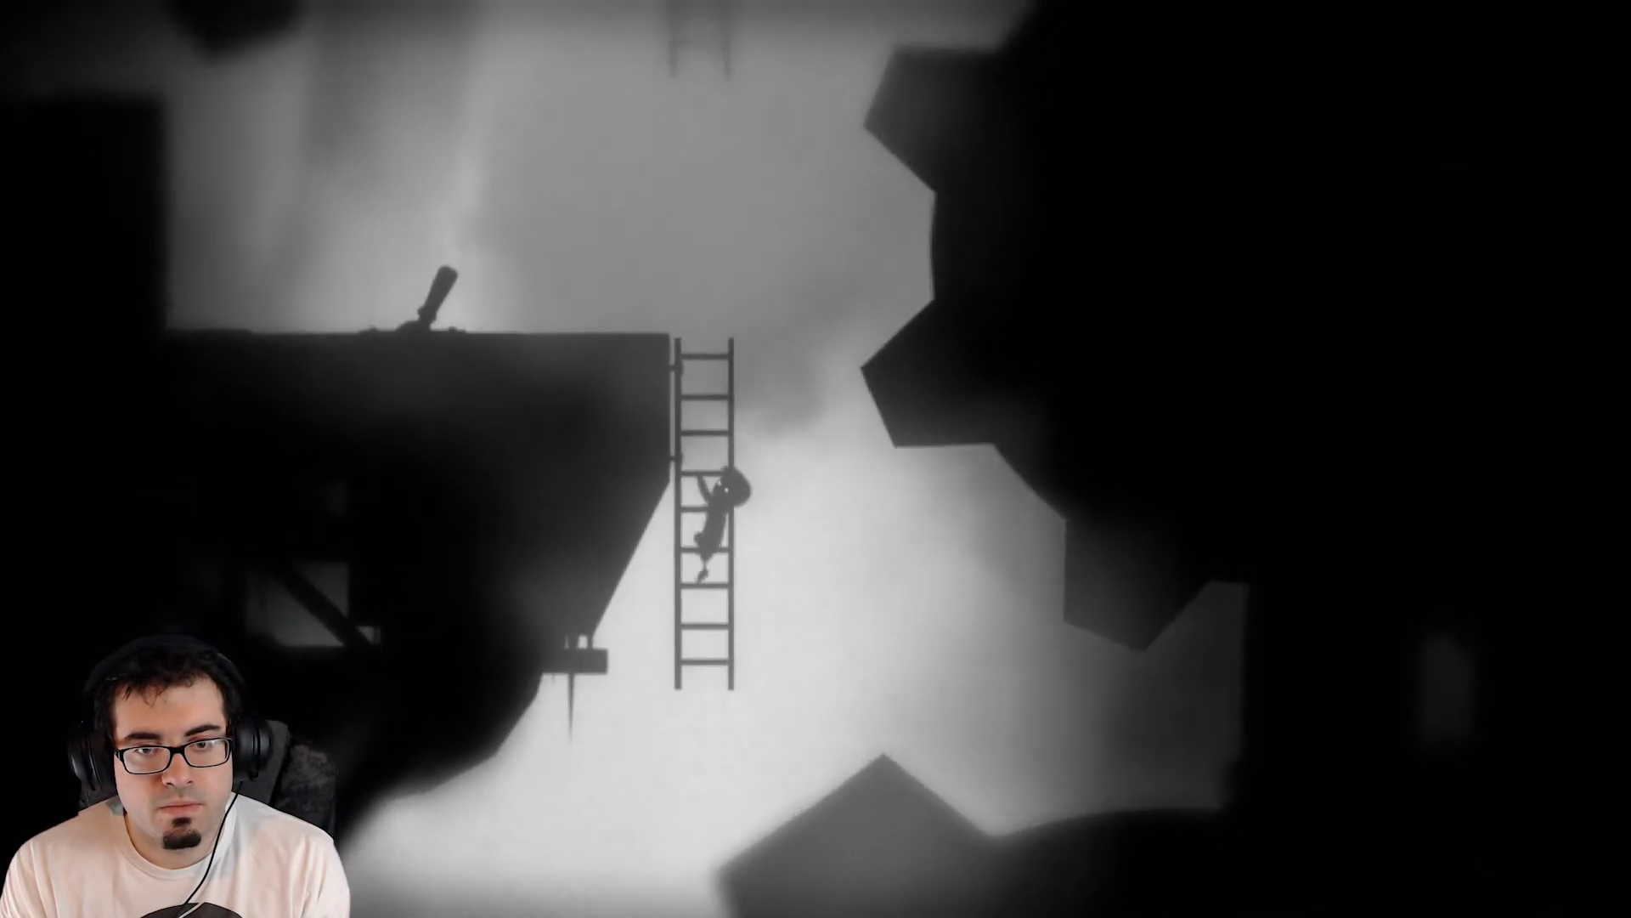
{"action": "key", "text": "Up"}
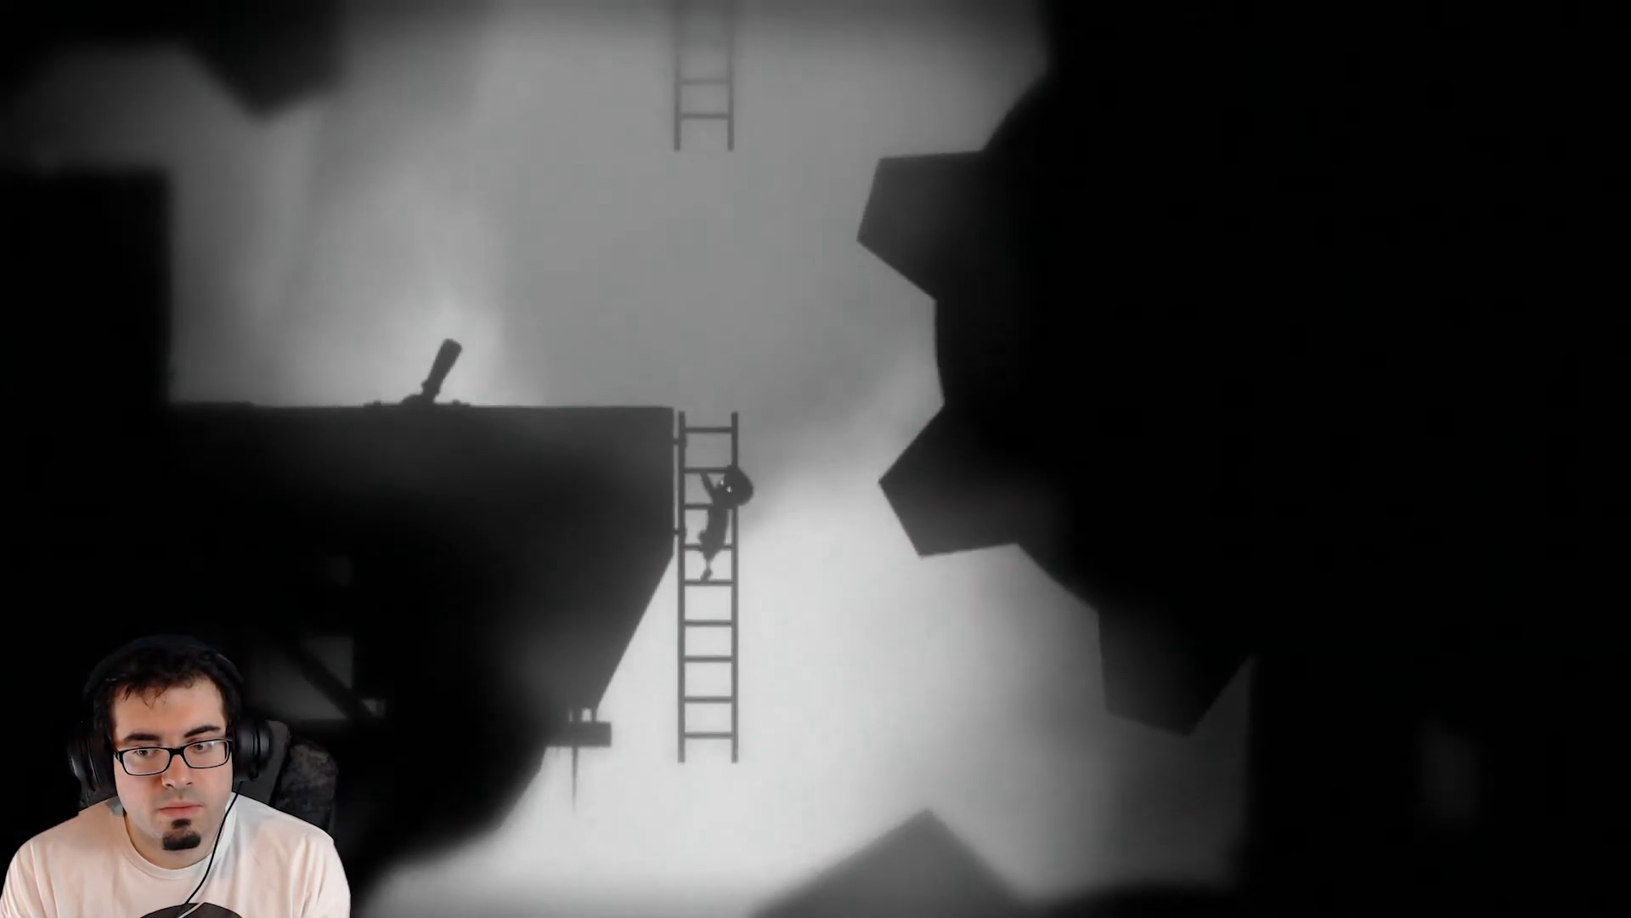
{"action": "key", "text": "Left"}
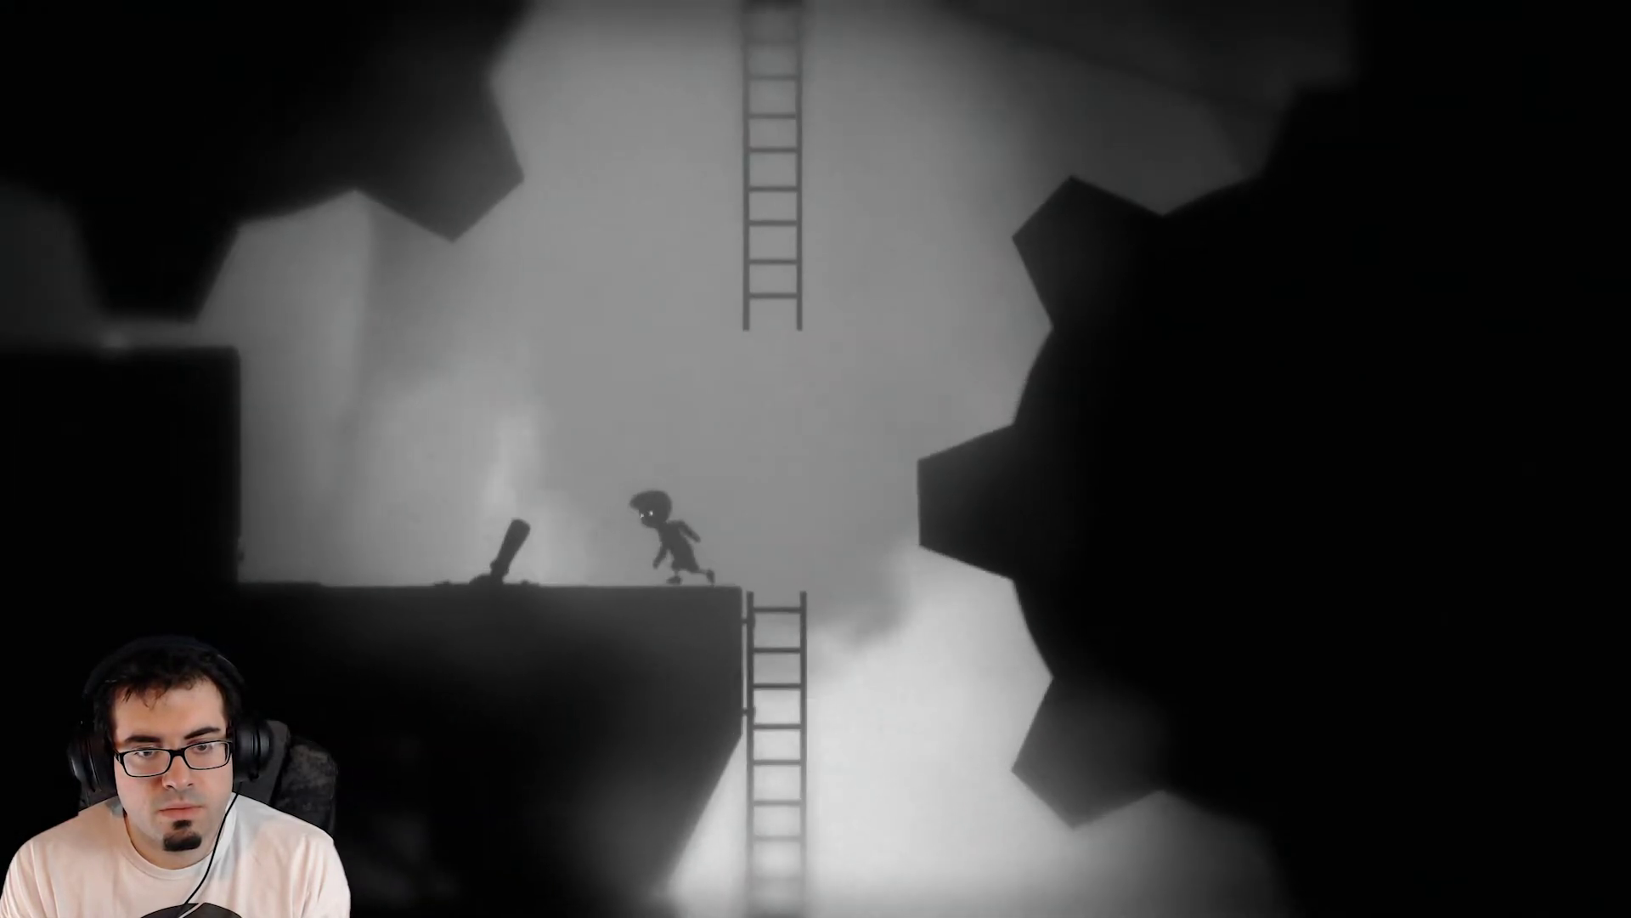
{"action": "key", "text": "Left"}
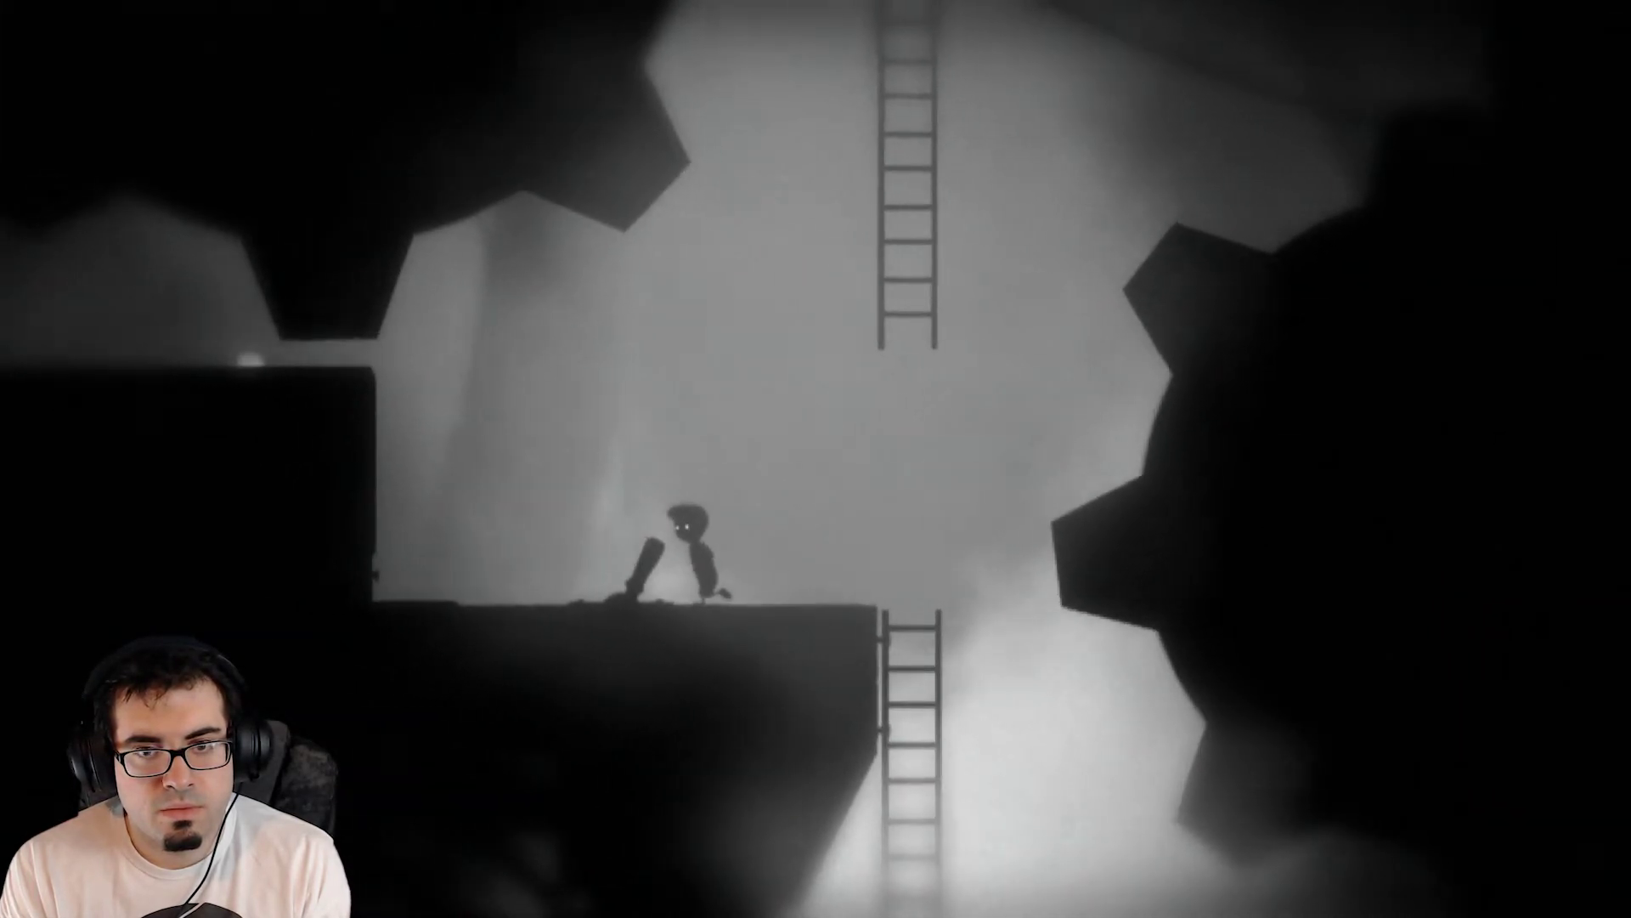
{"action": "key", "text": "ctrl"}
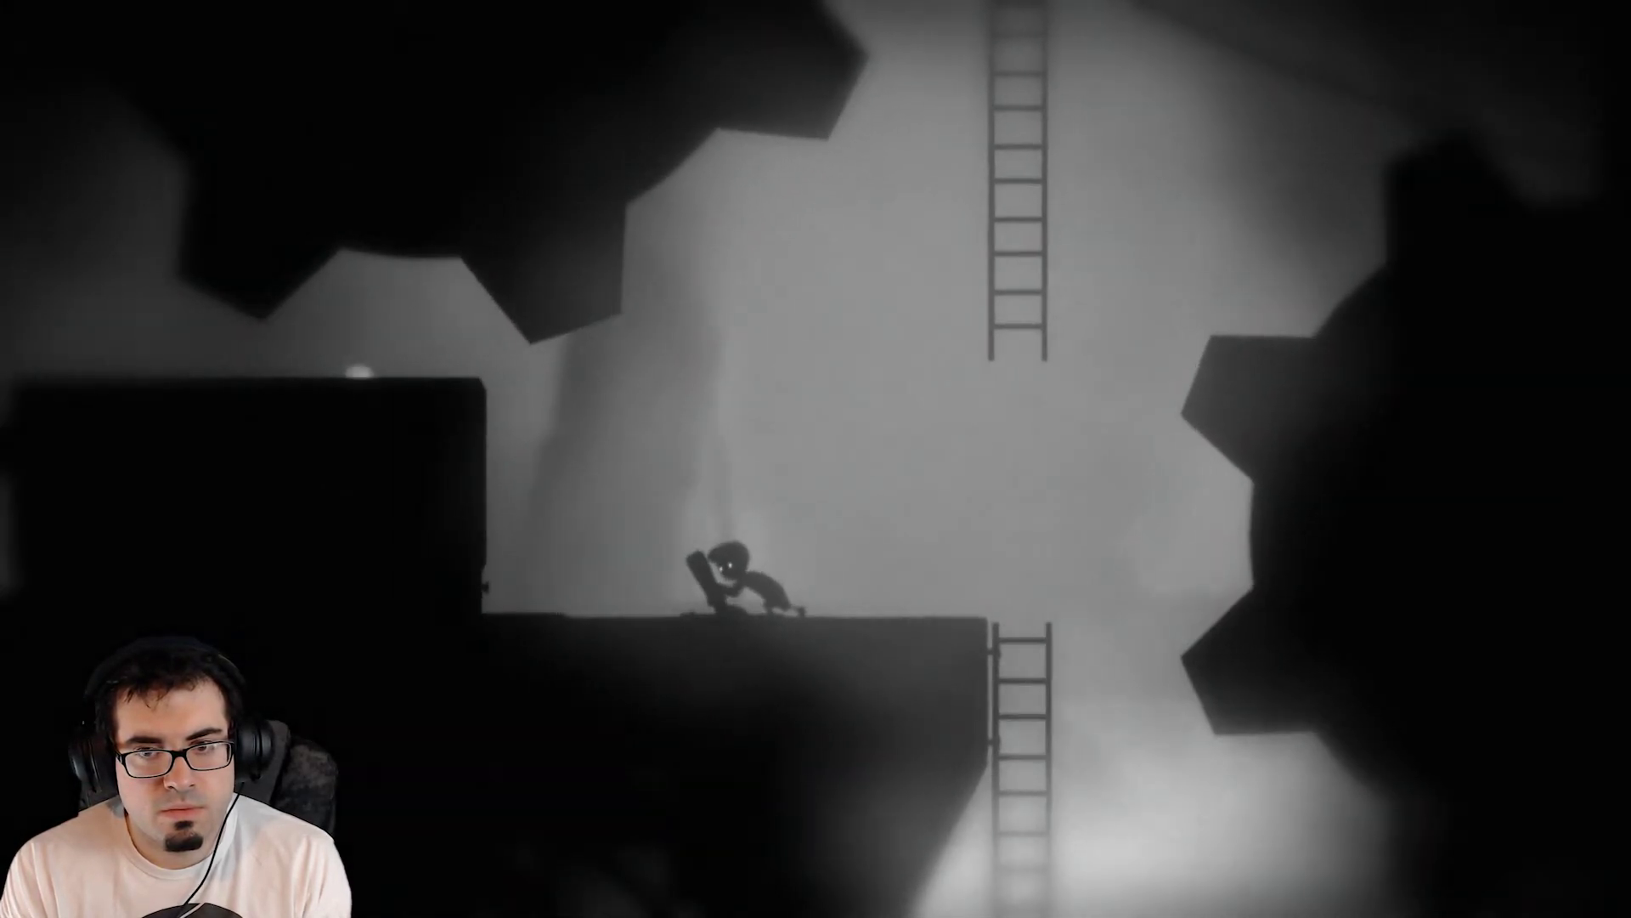
{"action": "key", "text": "ctrl"}
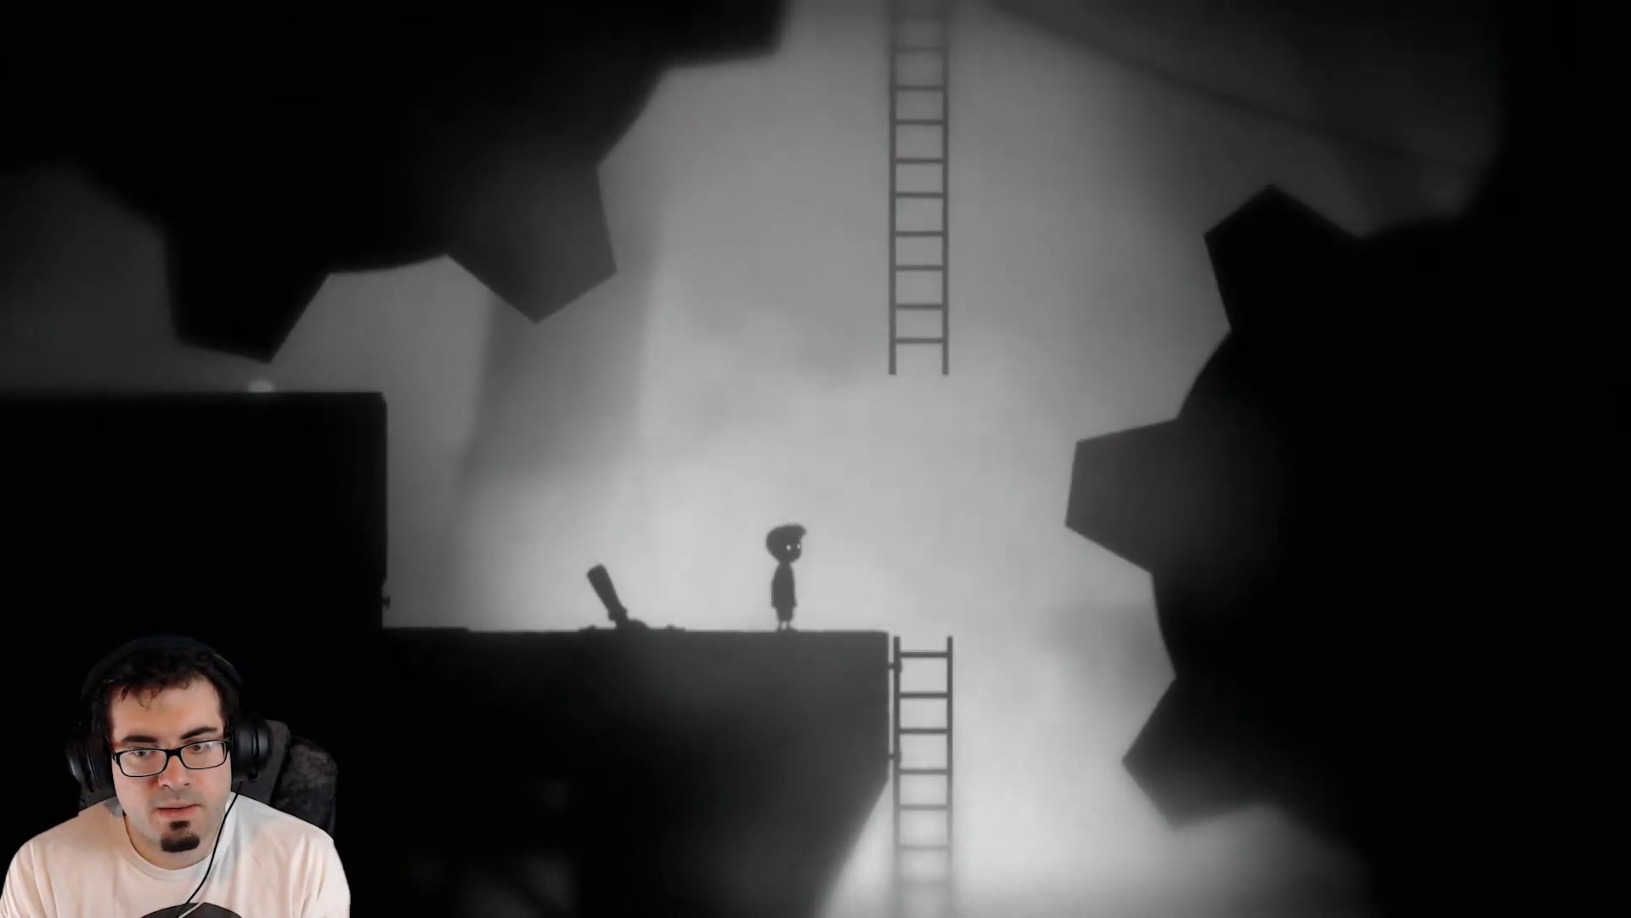
Jump from the ledge onto a gear tooth, then onto the next ladder and climb it.
{"action": "key", "text": "Right"}
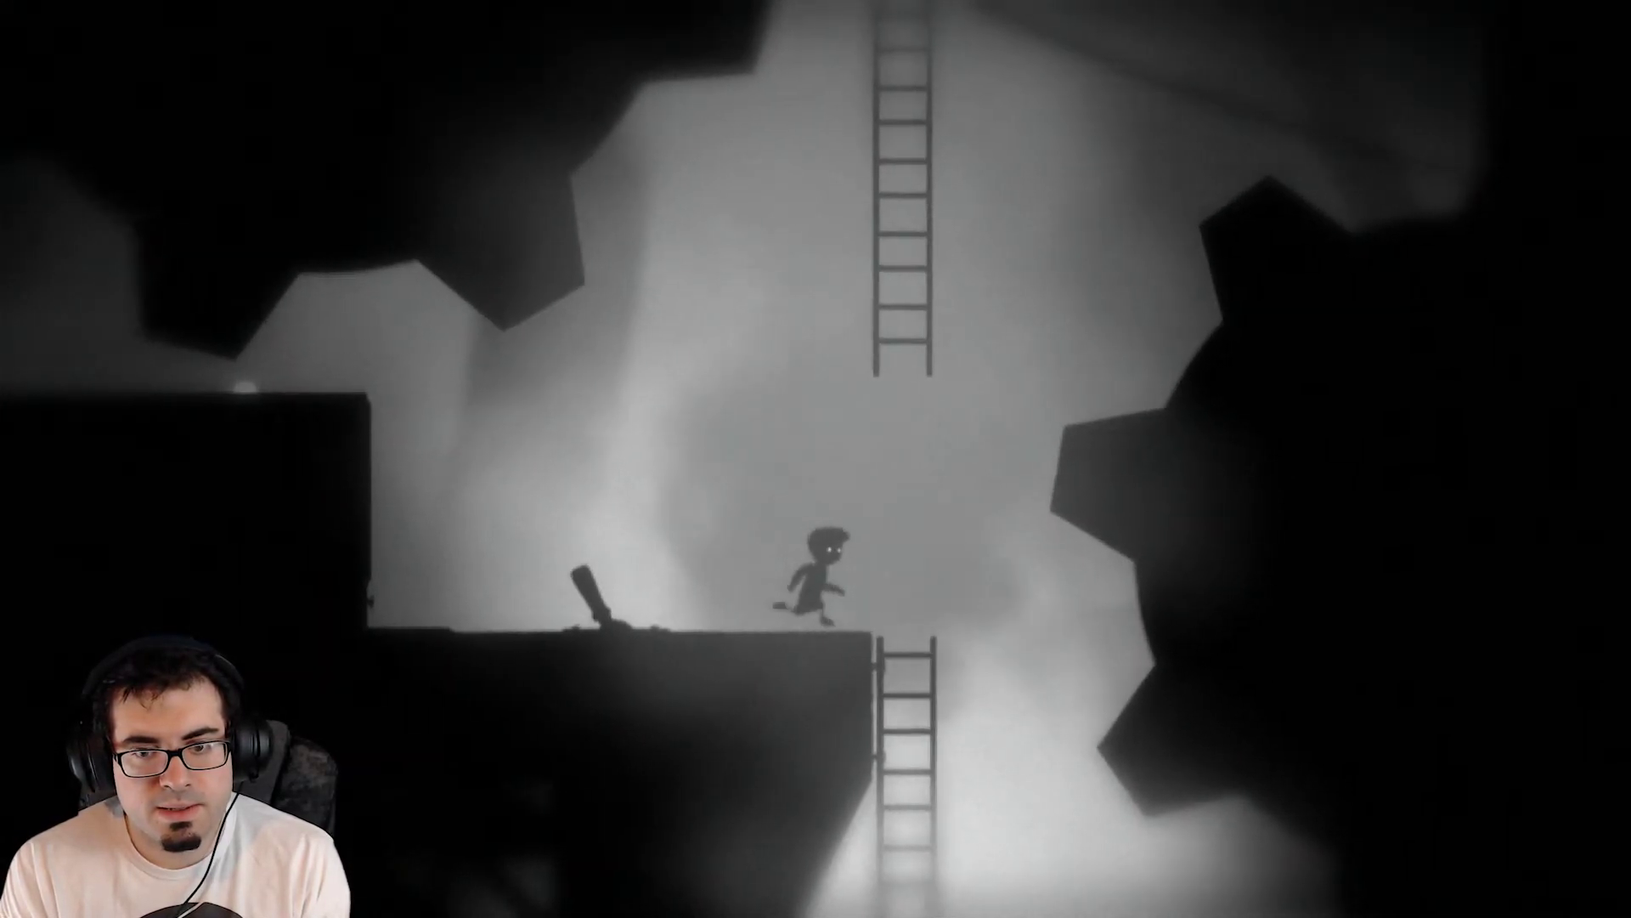
{"action": "key", "text": "Up"}
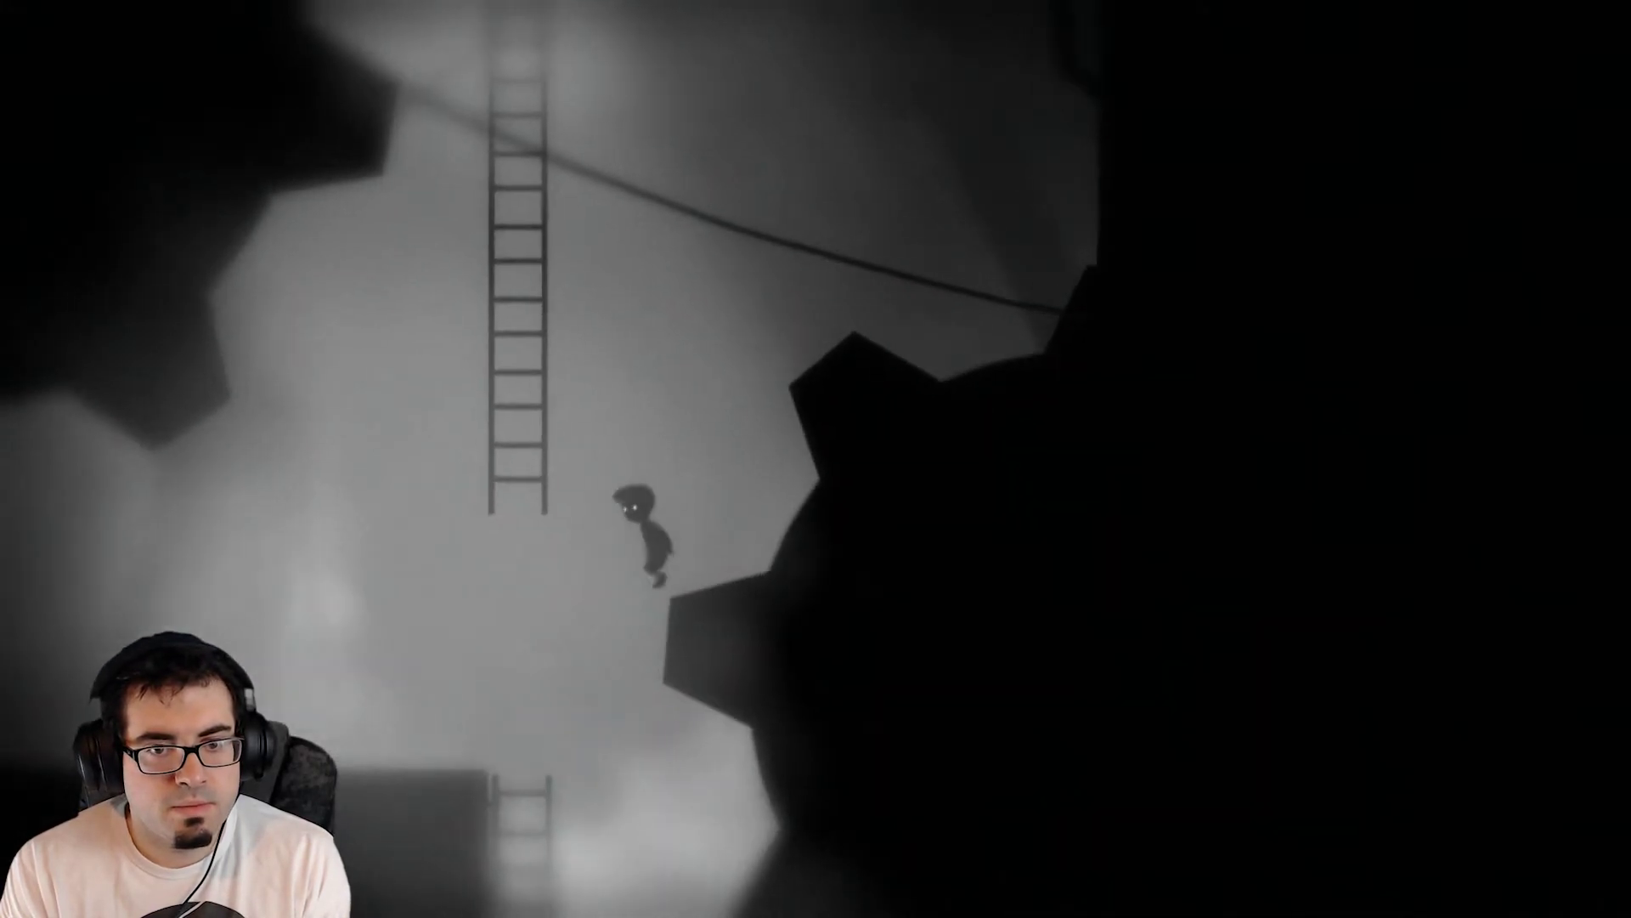
{"action": "key", "text": "Left"}
{"action": "key", "text": "Up"}
{"action": "key", "text": "Up"}
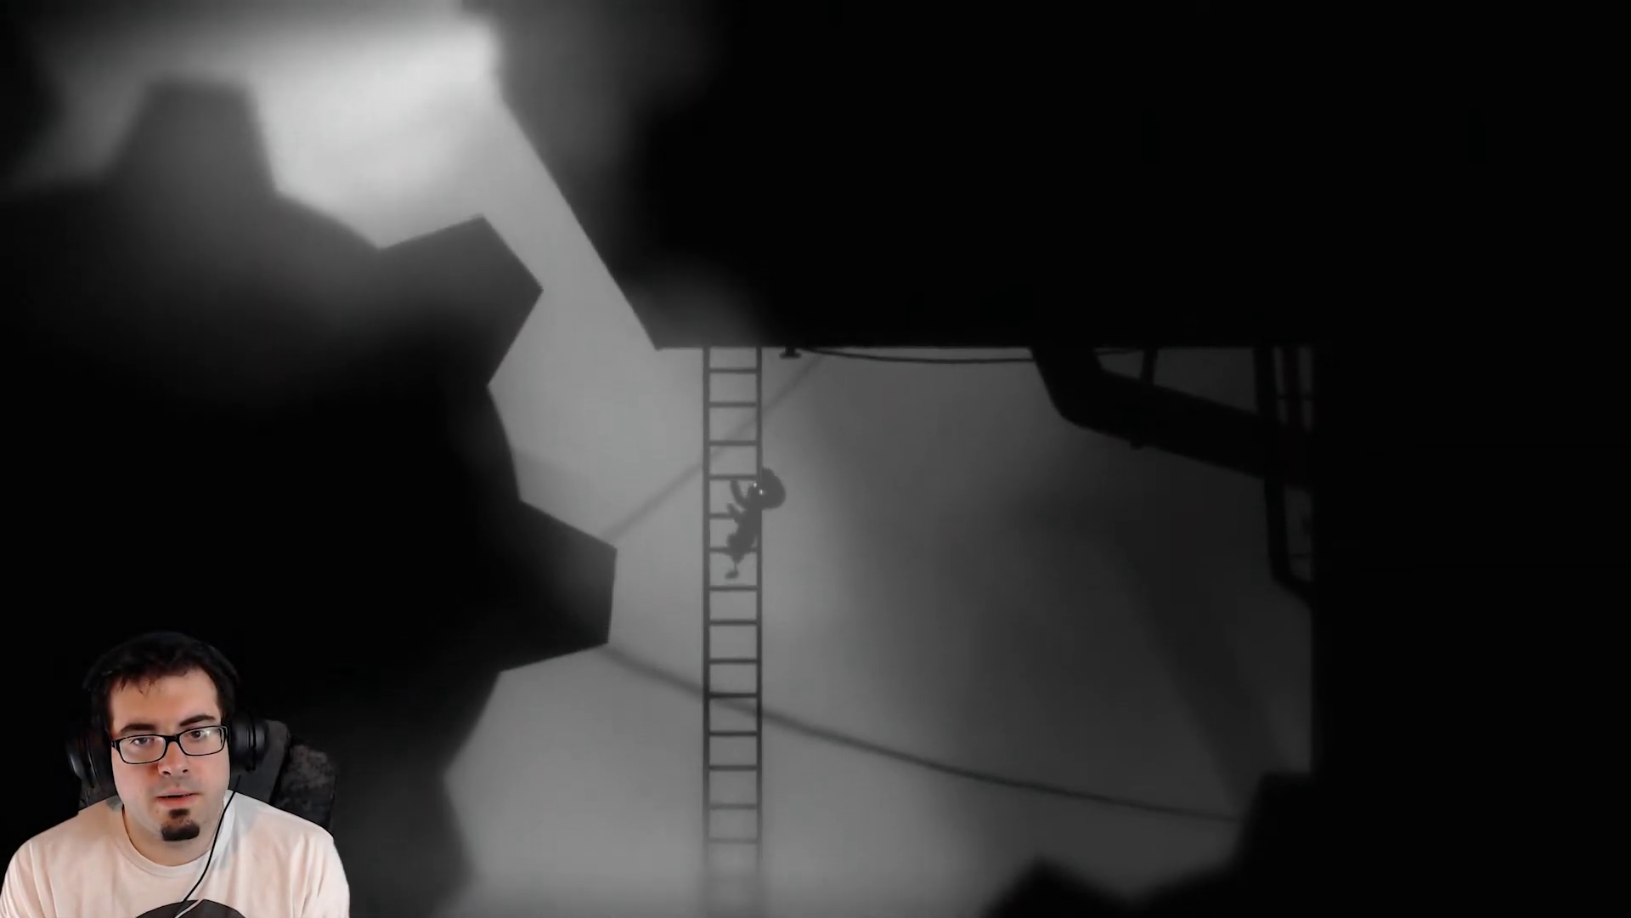
{"action": "key", "text": "Up"}
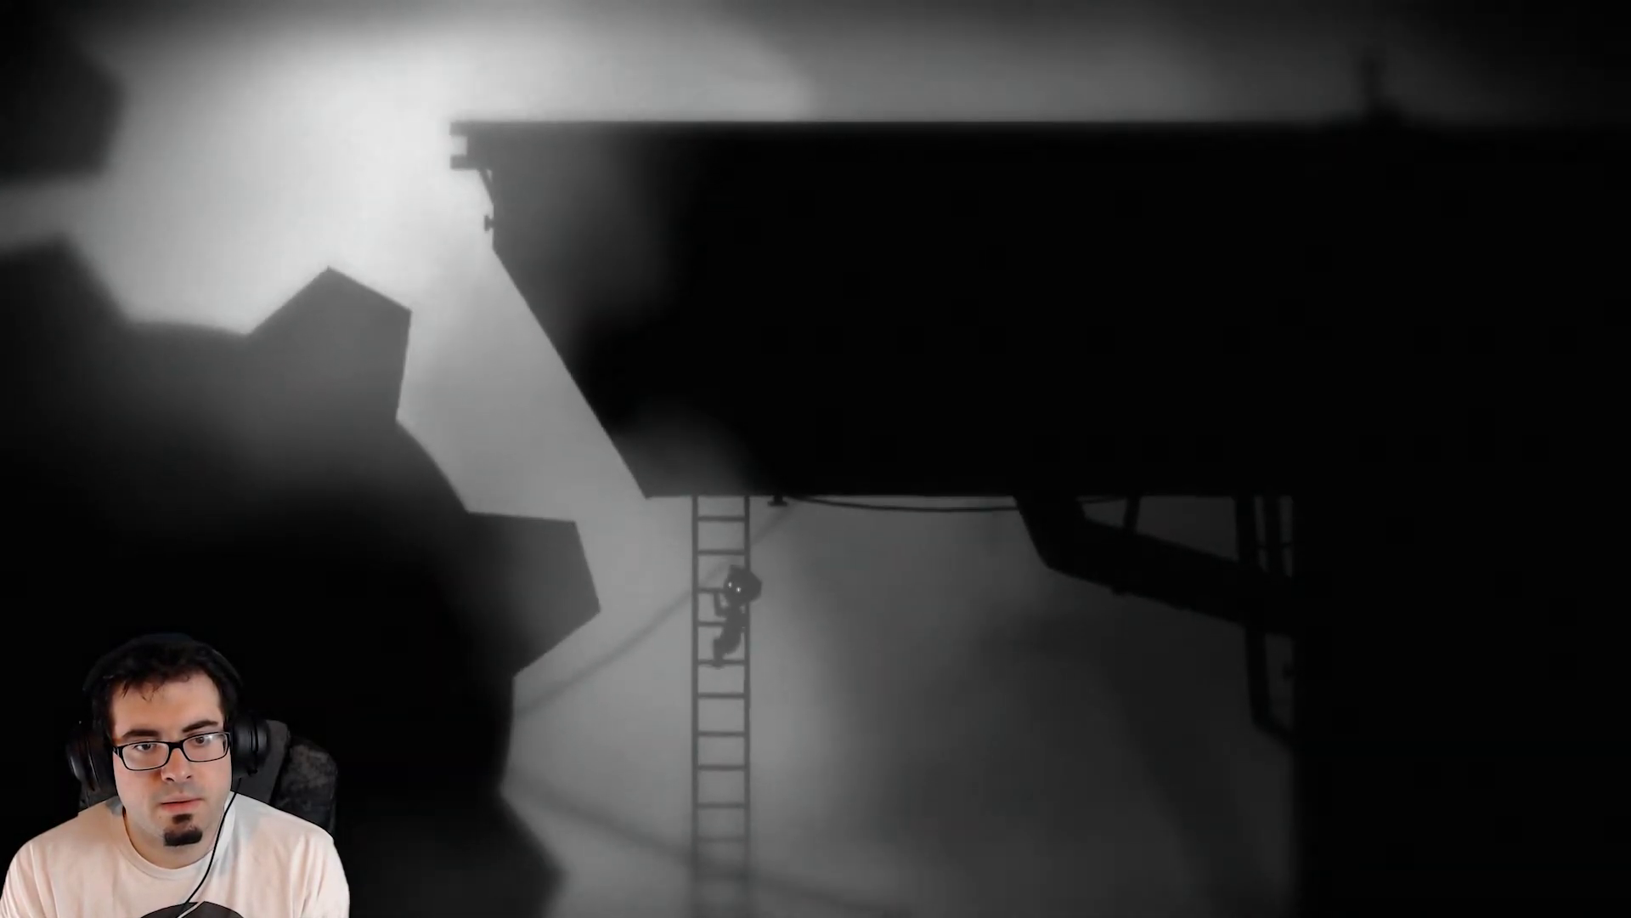
{"action": "key", "text": "Up"}
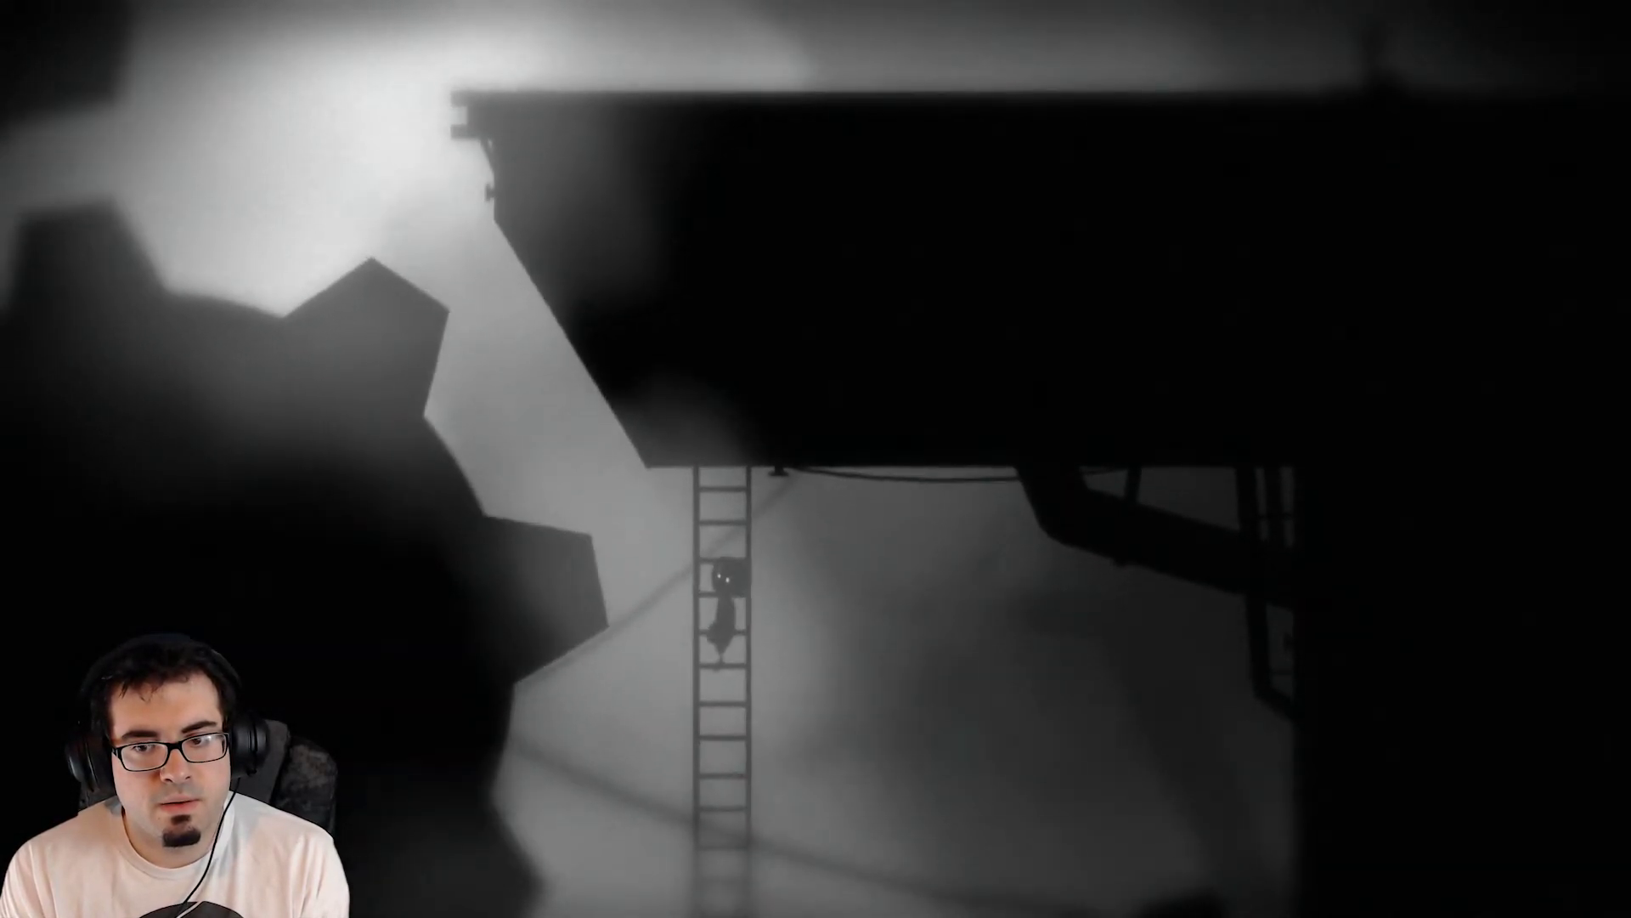
Climb down and back up the ladder, then jump left onto the dark platform.
{"action": "key", "text": "Down"}
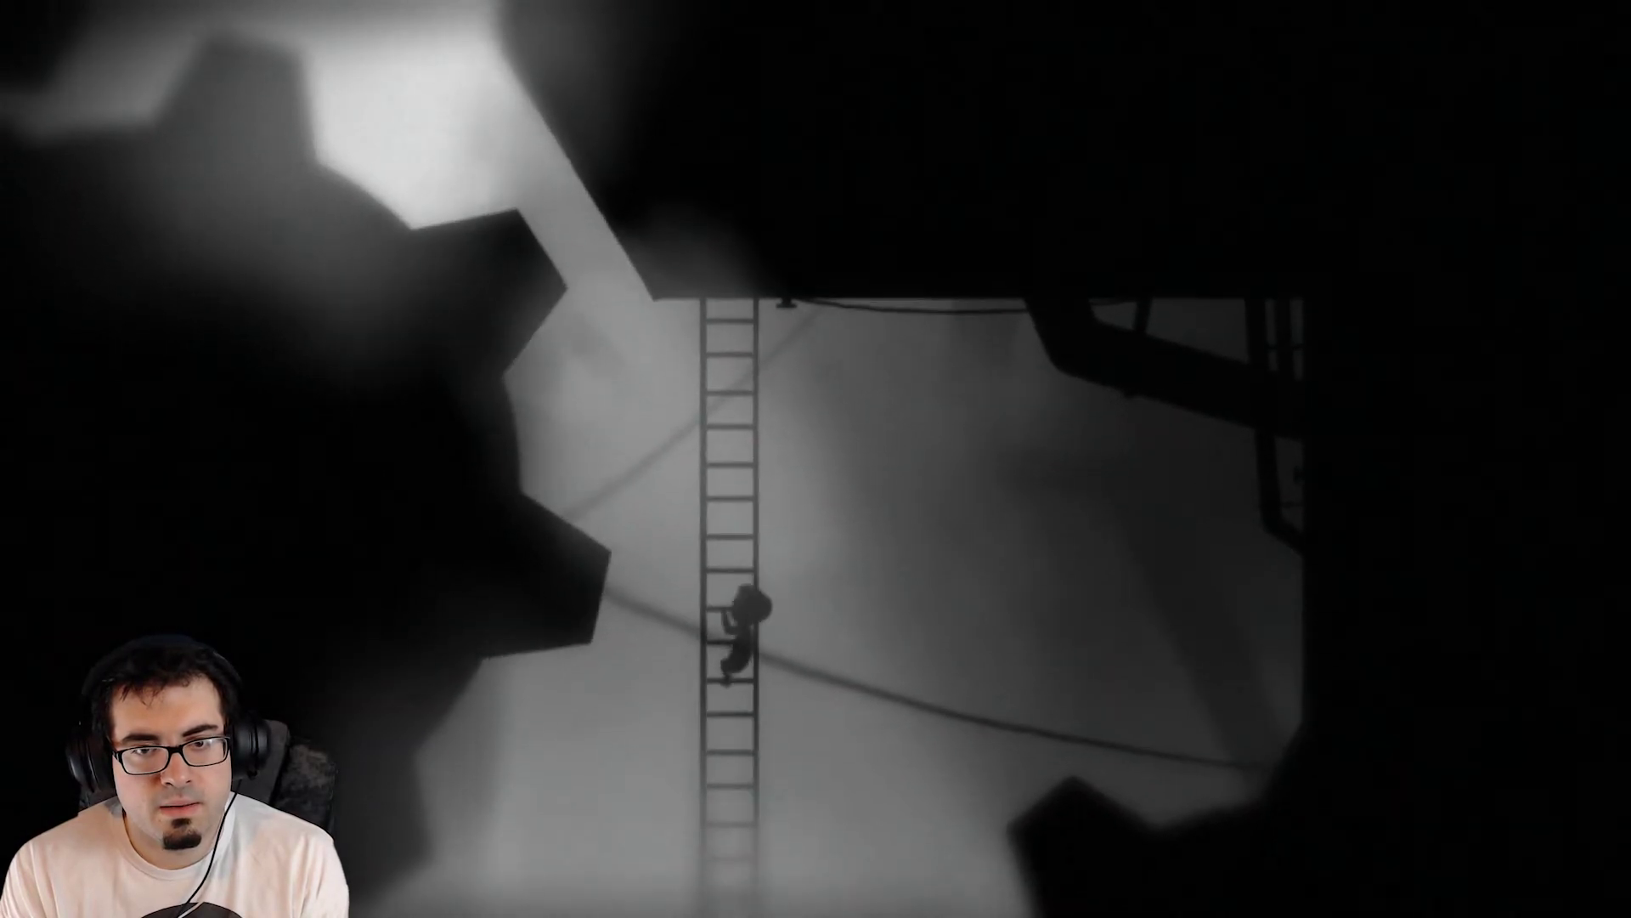
{"action": "key", "text": "Down"}
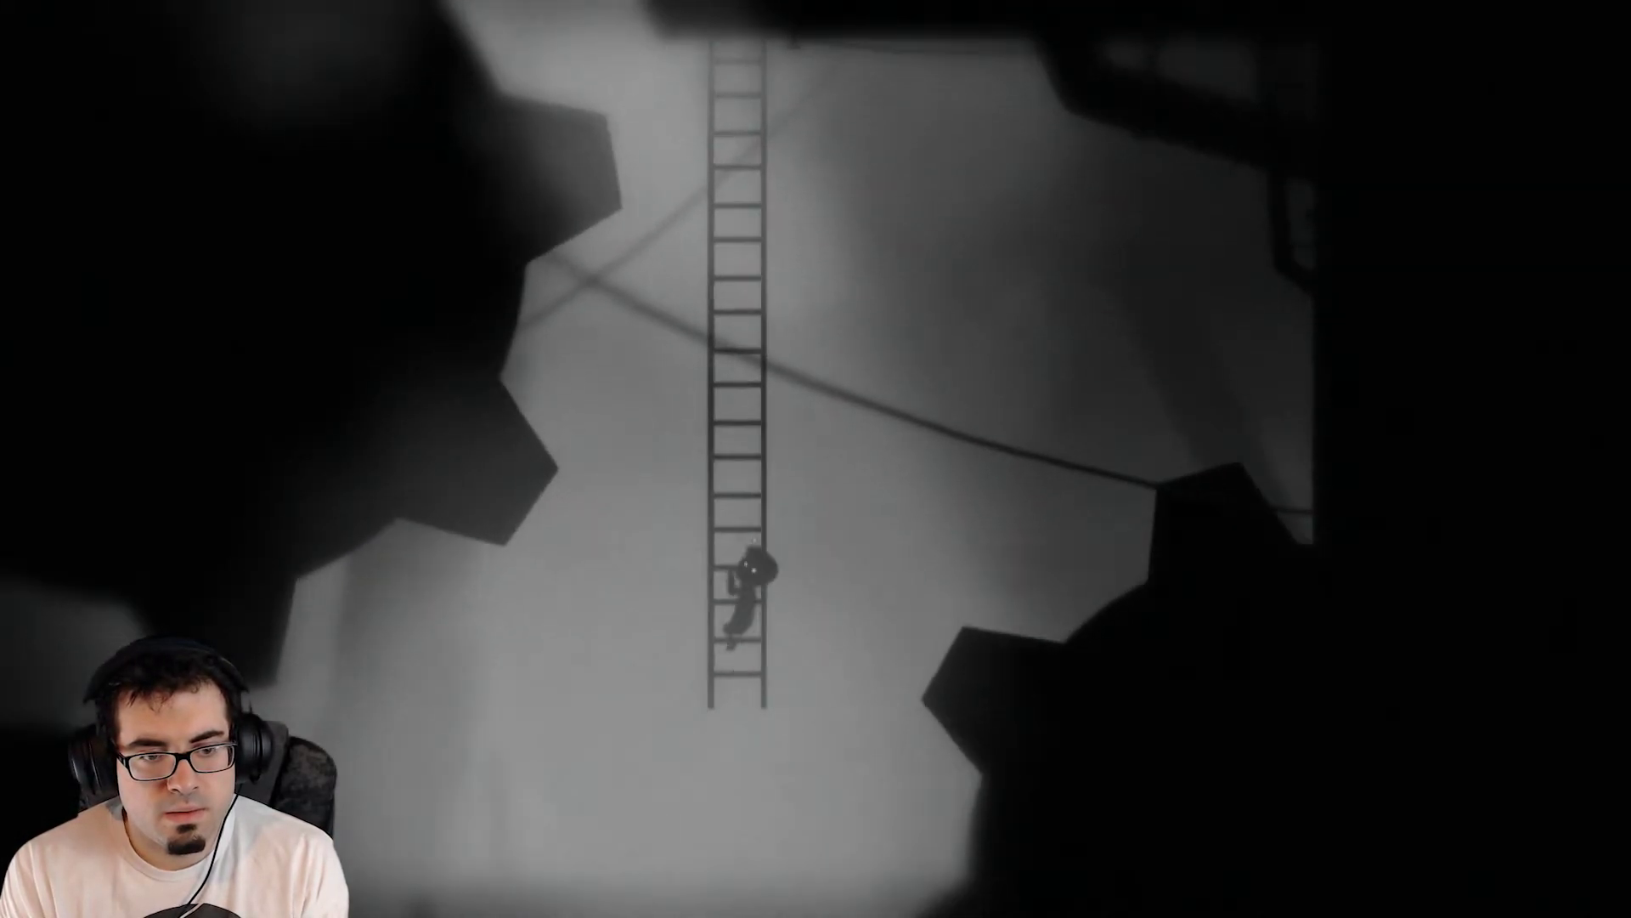
{"action": "key", "text": "Up"}
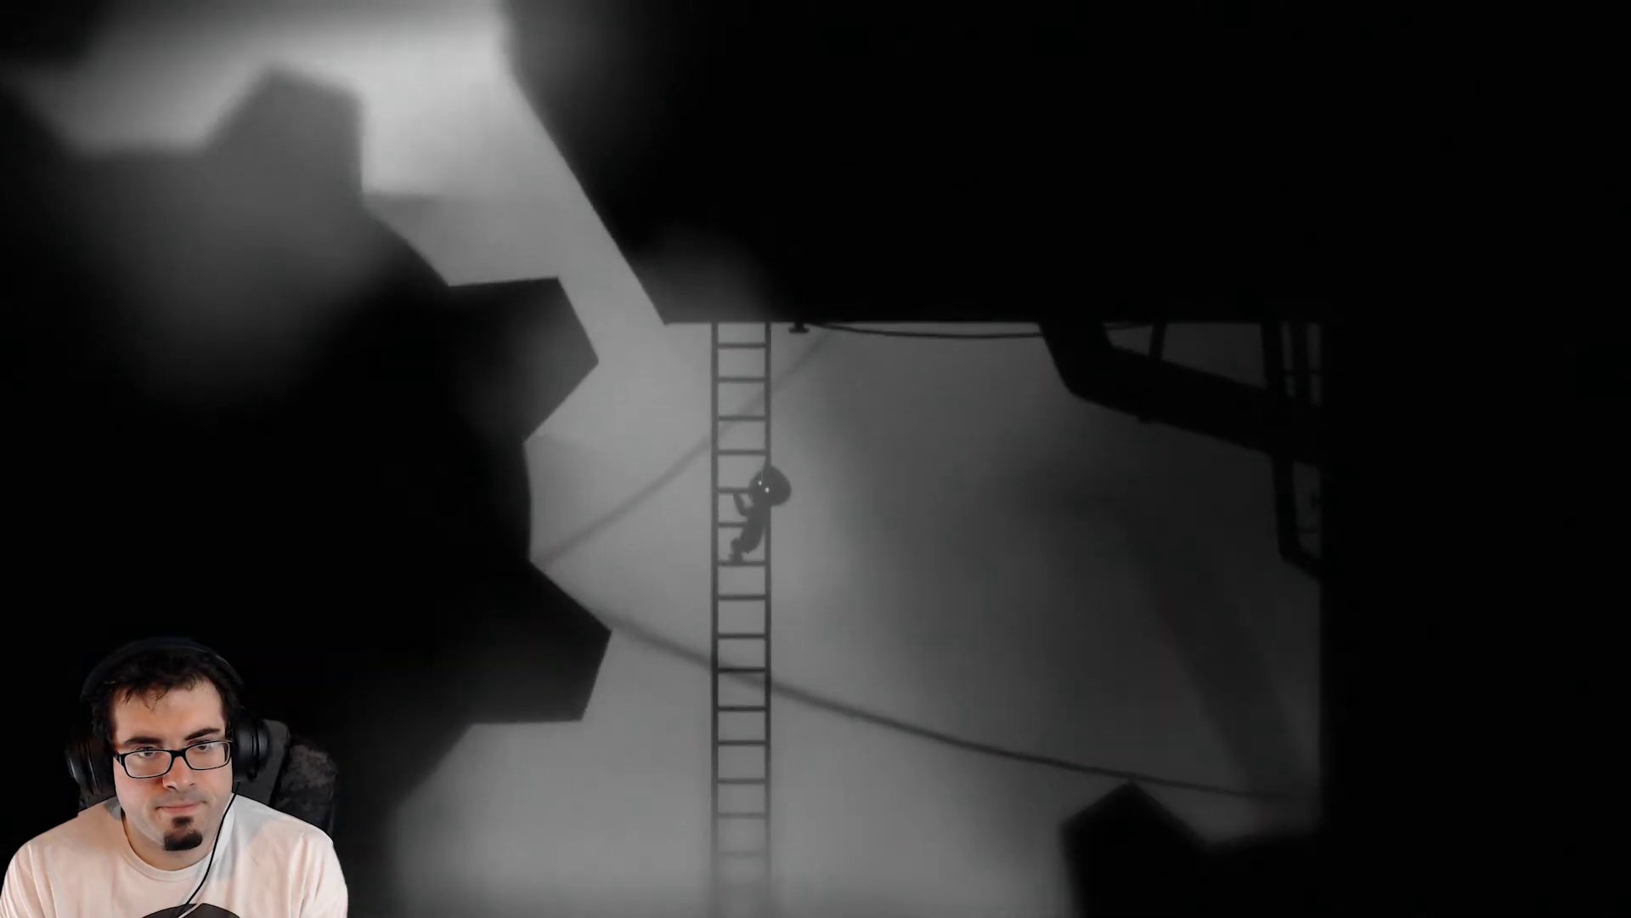
{"action": "key", "text": "Up"}
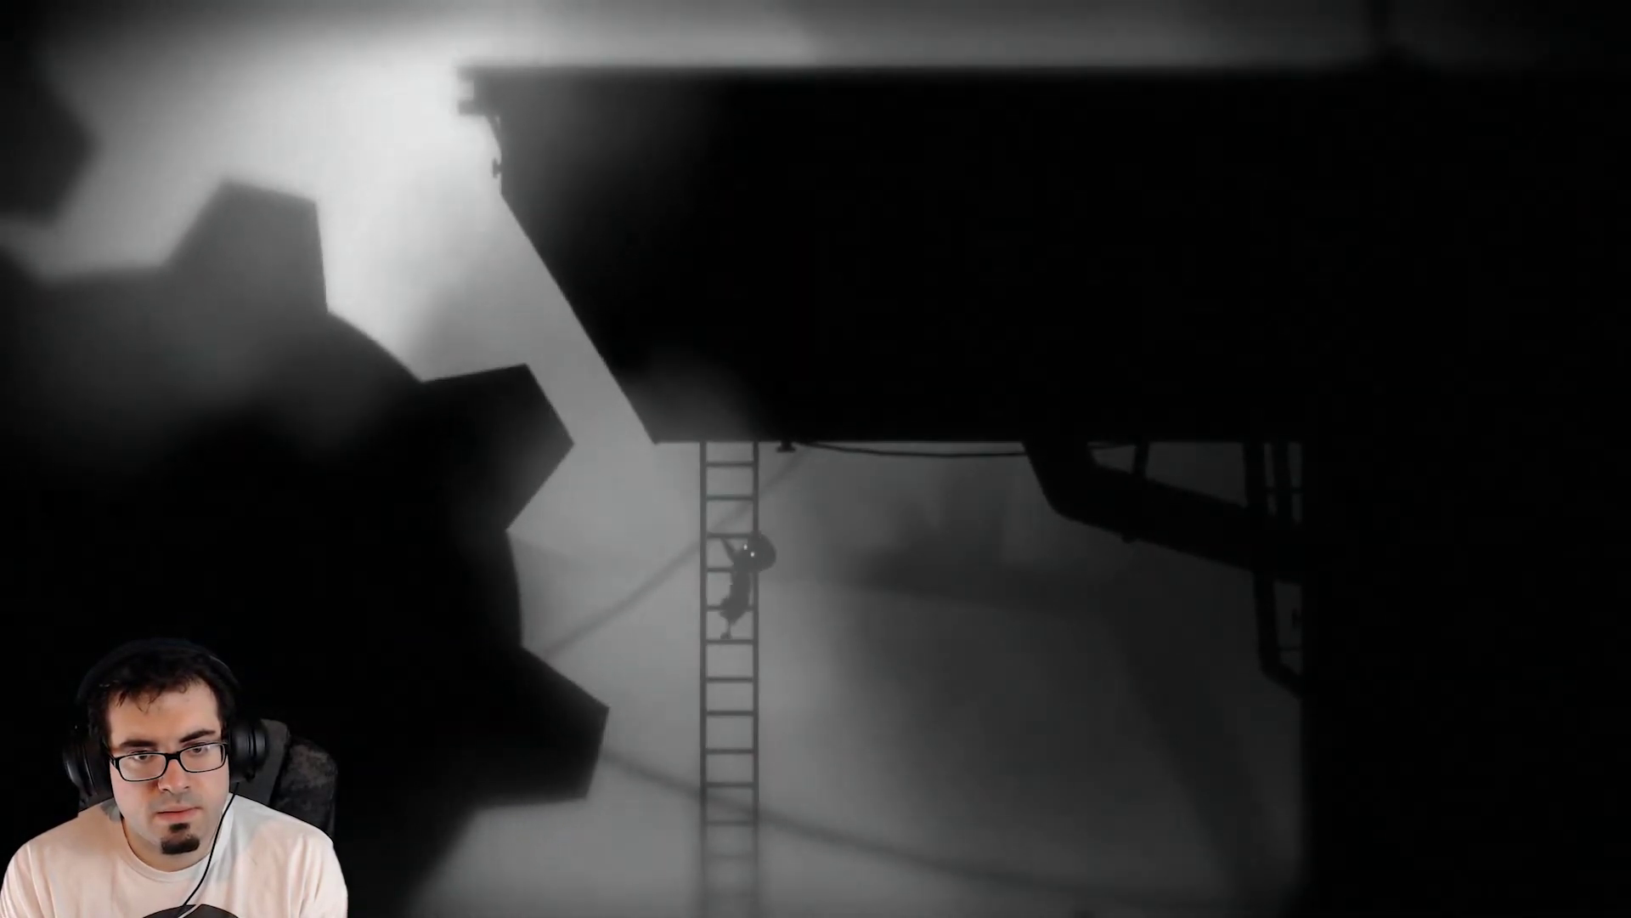
{"action": "key", "text": "Left"}
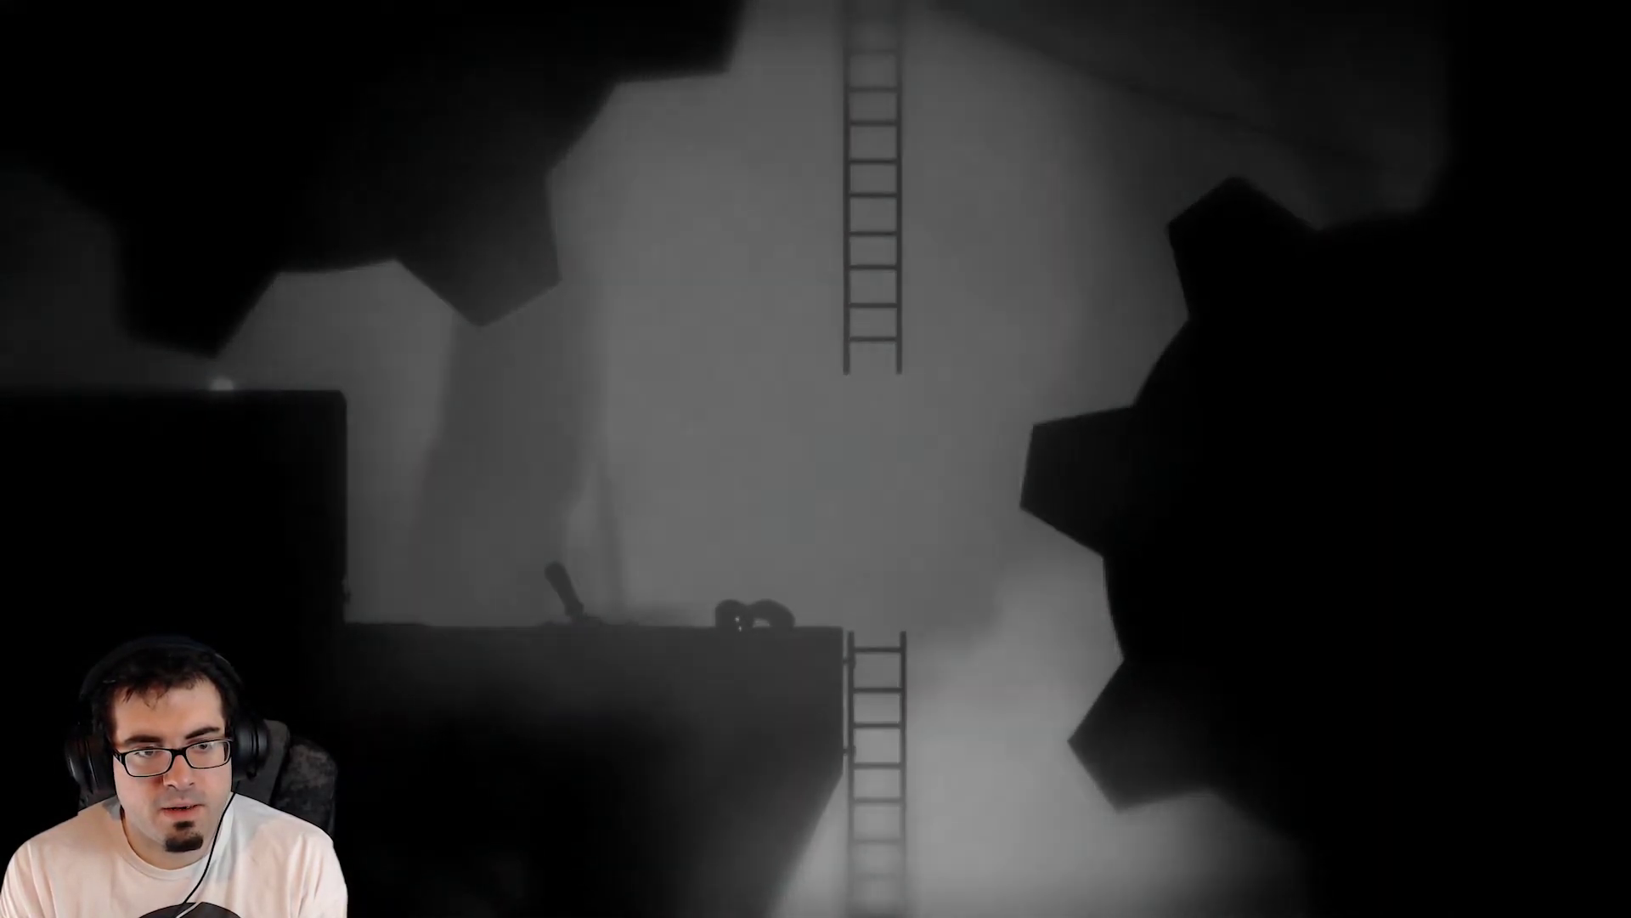
Walk left to the big box and back, then pull the lever twice to turn the gears.
{"action": "key", "text": "Left"}
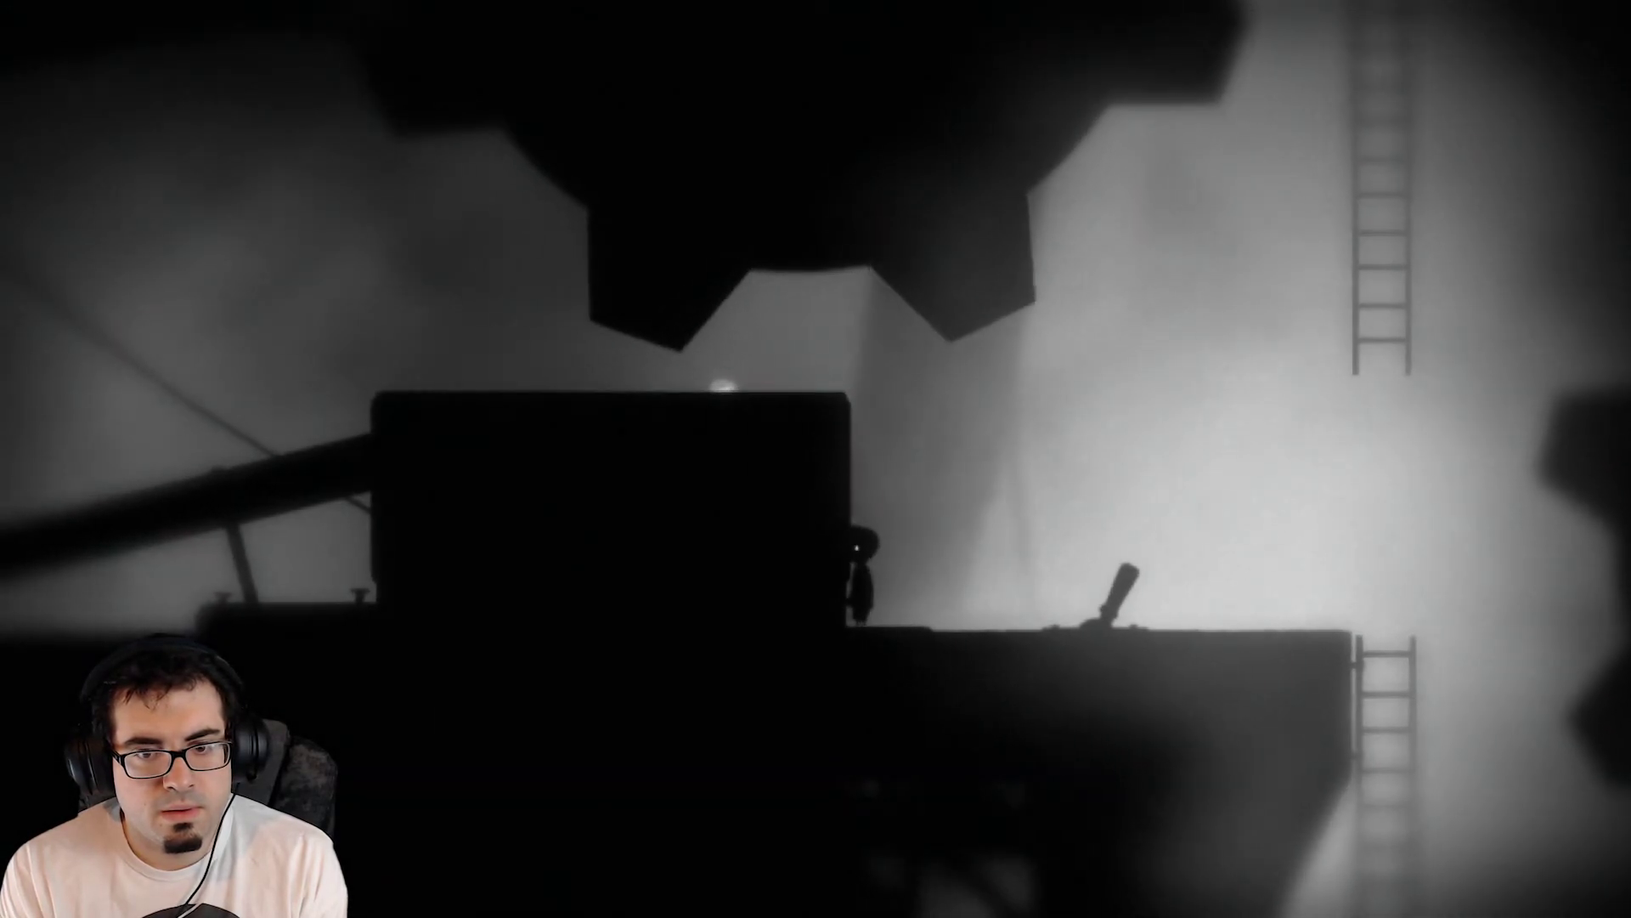
{"action": "key", "text": "Right"}
{"action": "key", "text": "Right"}
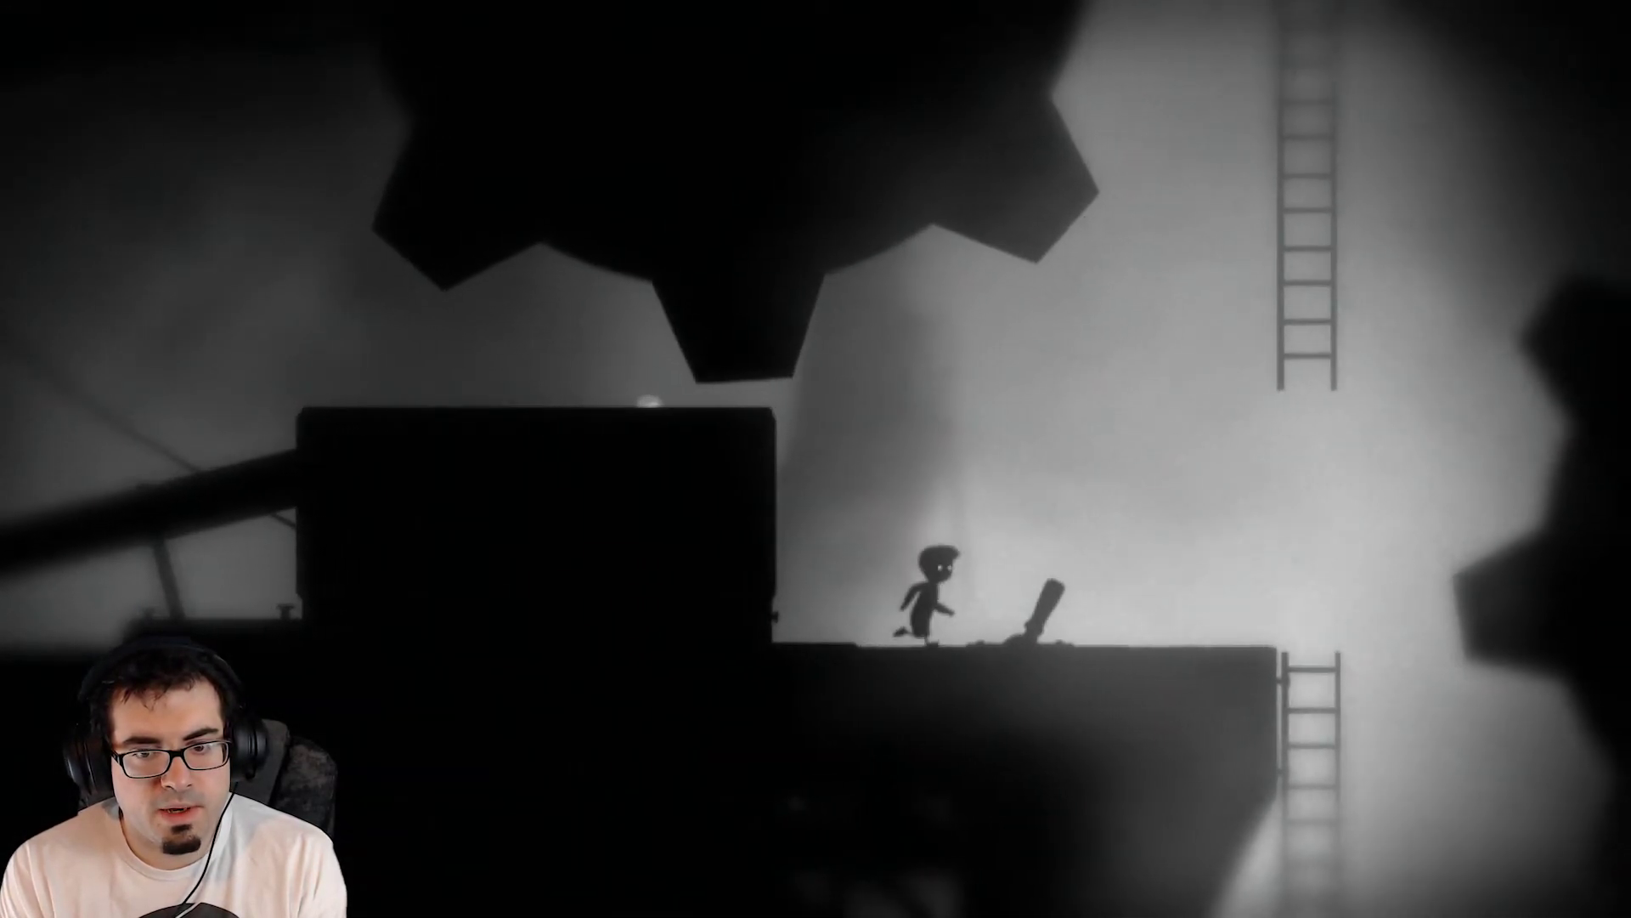
{"action": "key", "text": "ctrl"}
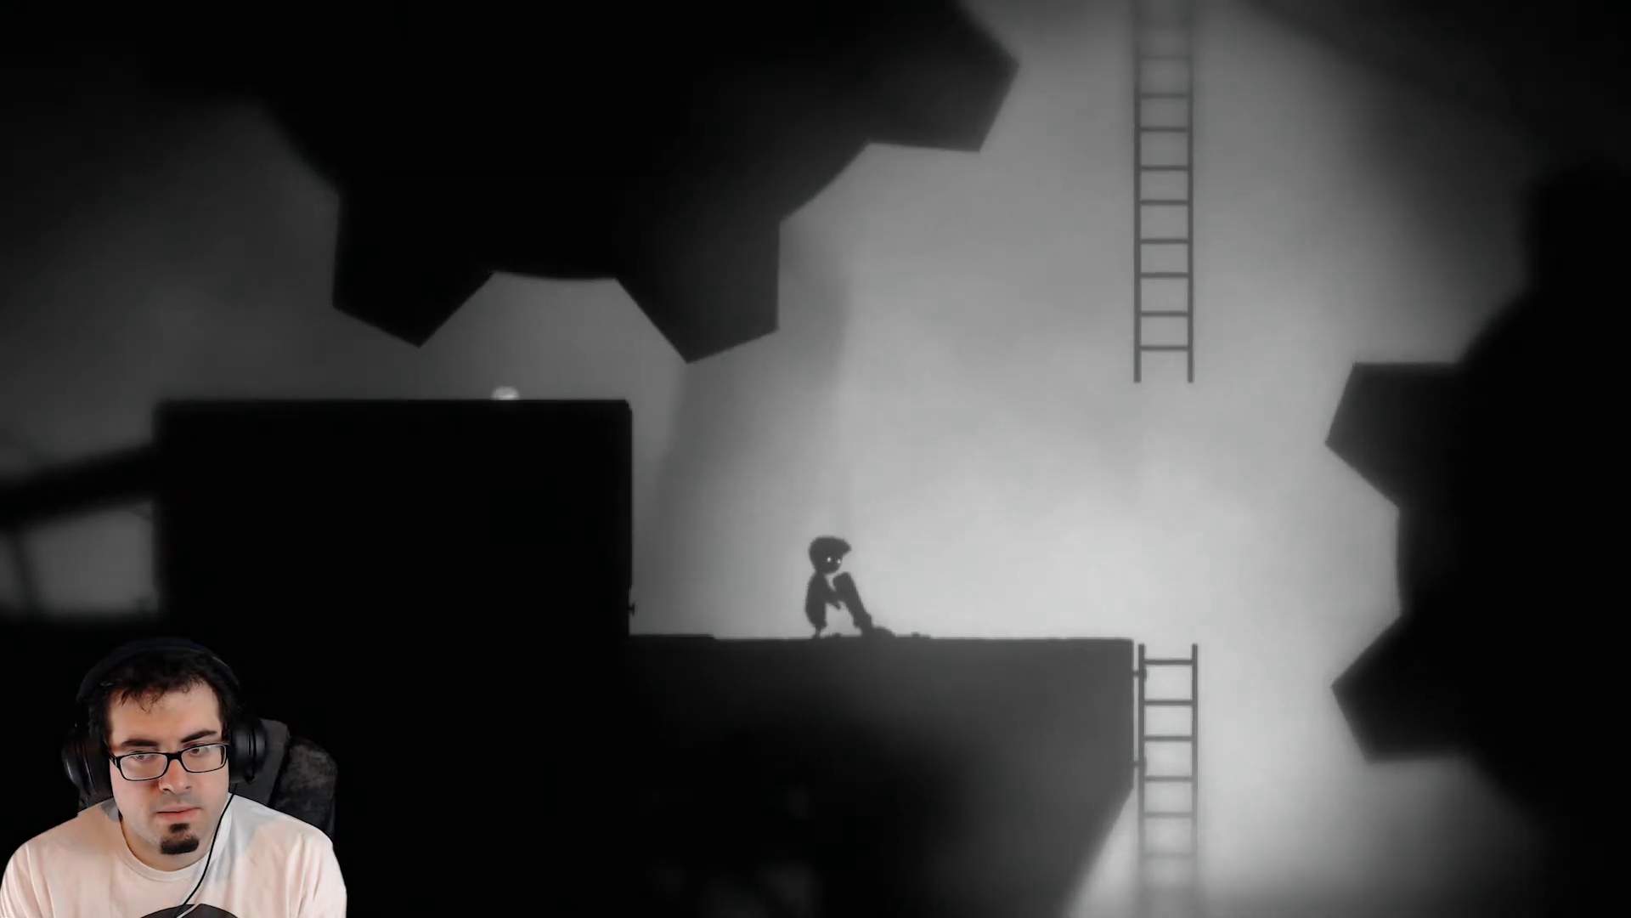
{"action": "key", "text": "Right"}
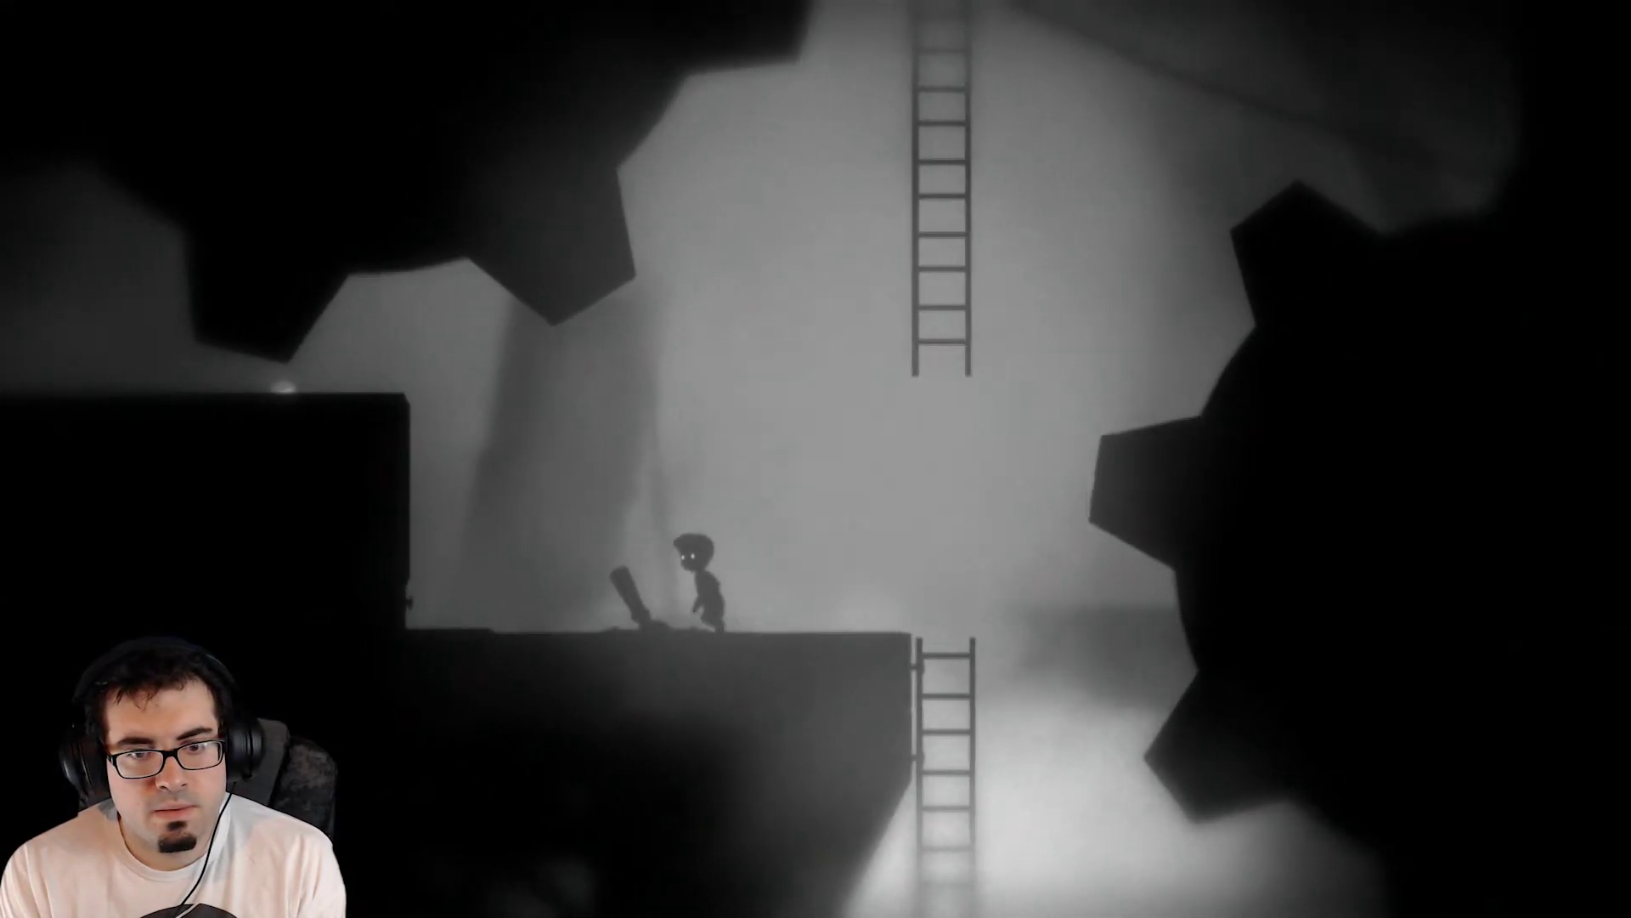
{"action": "key", "text": "Left"}
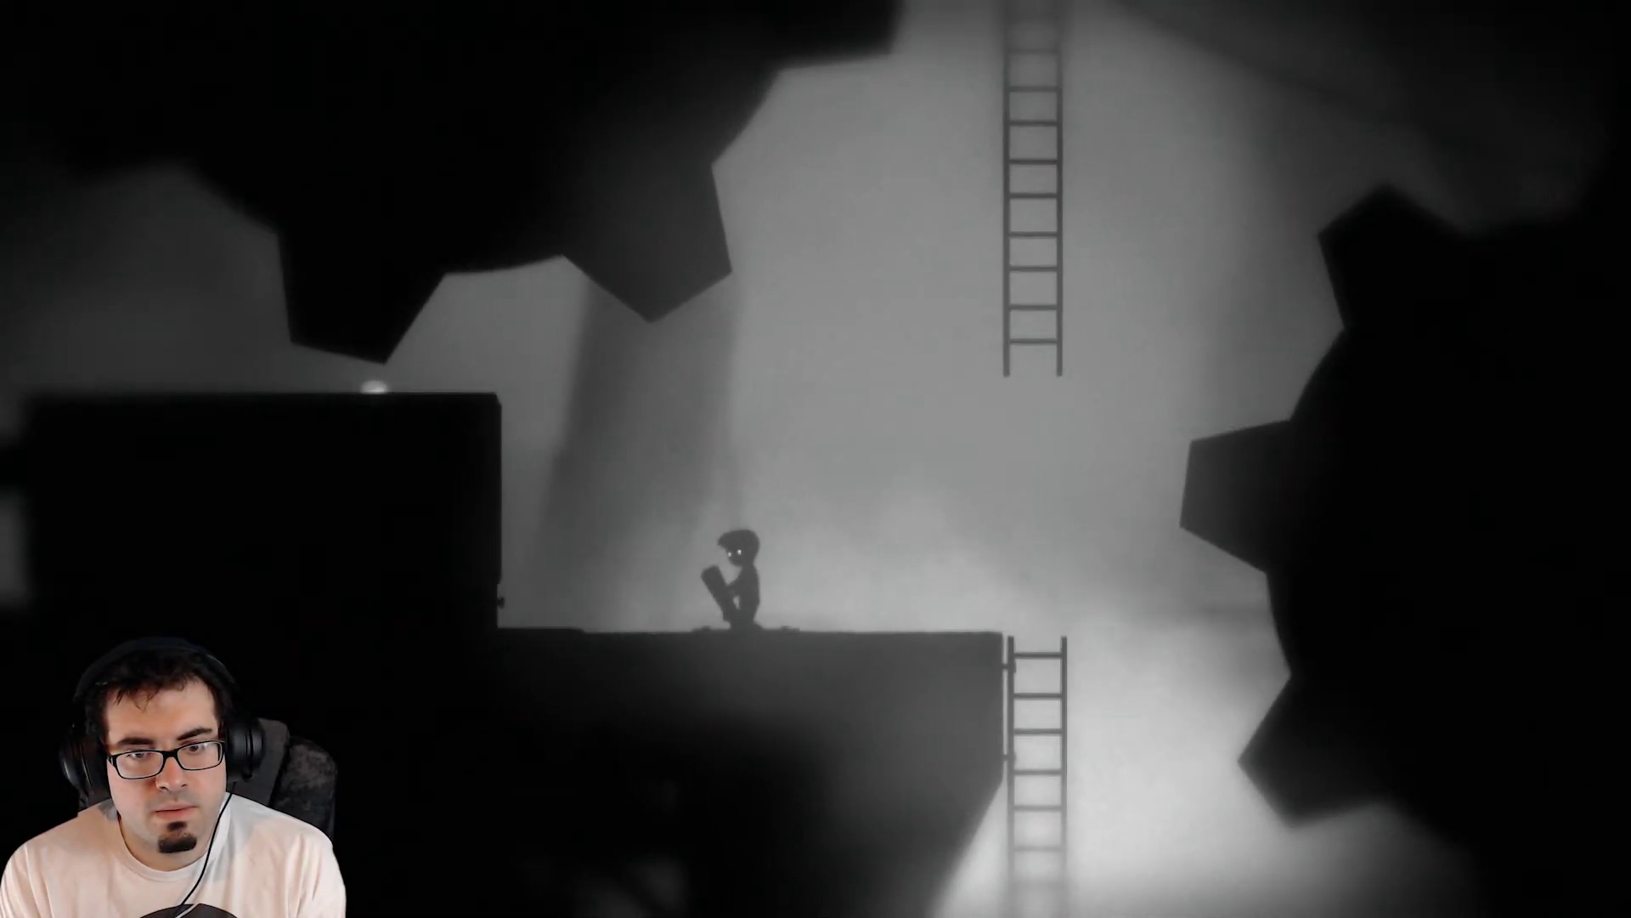
{"action": "key", "text": "ctrl"}
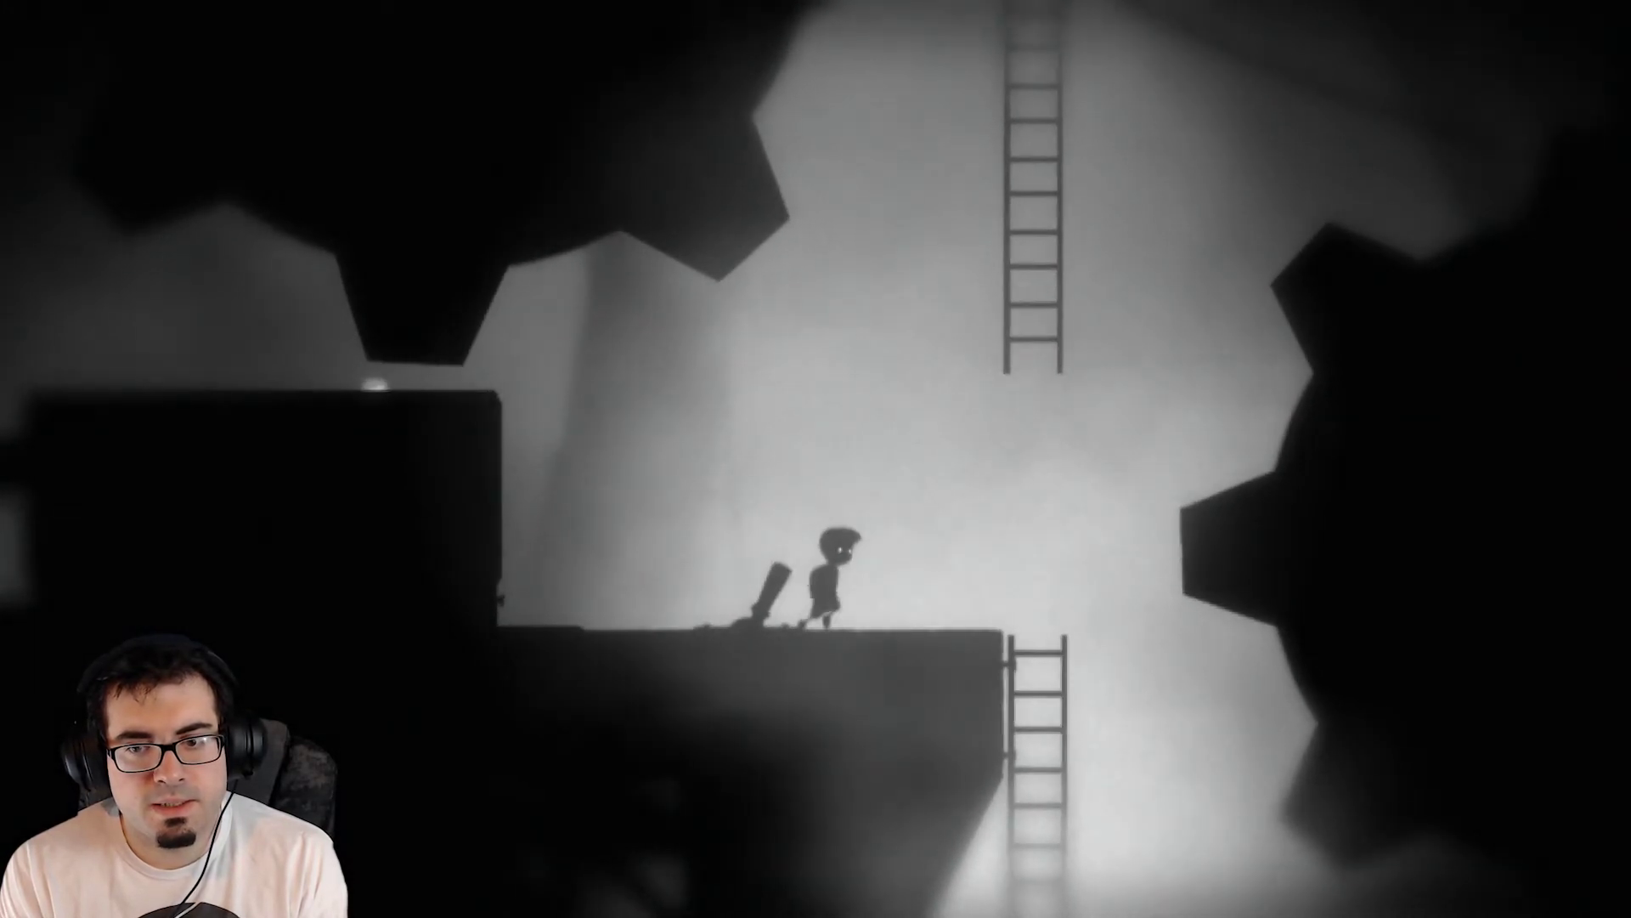
Leap off the platform edge, then jump to the ladder and climb back up.
{"action": "key", "text": "Right"}
{"action": "key", "text": "Up"}
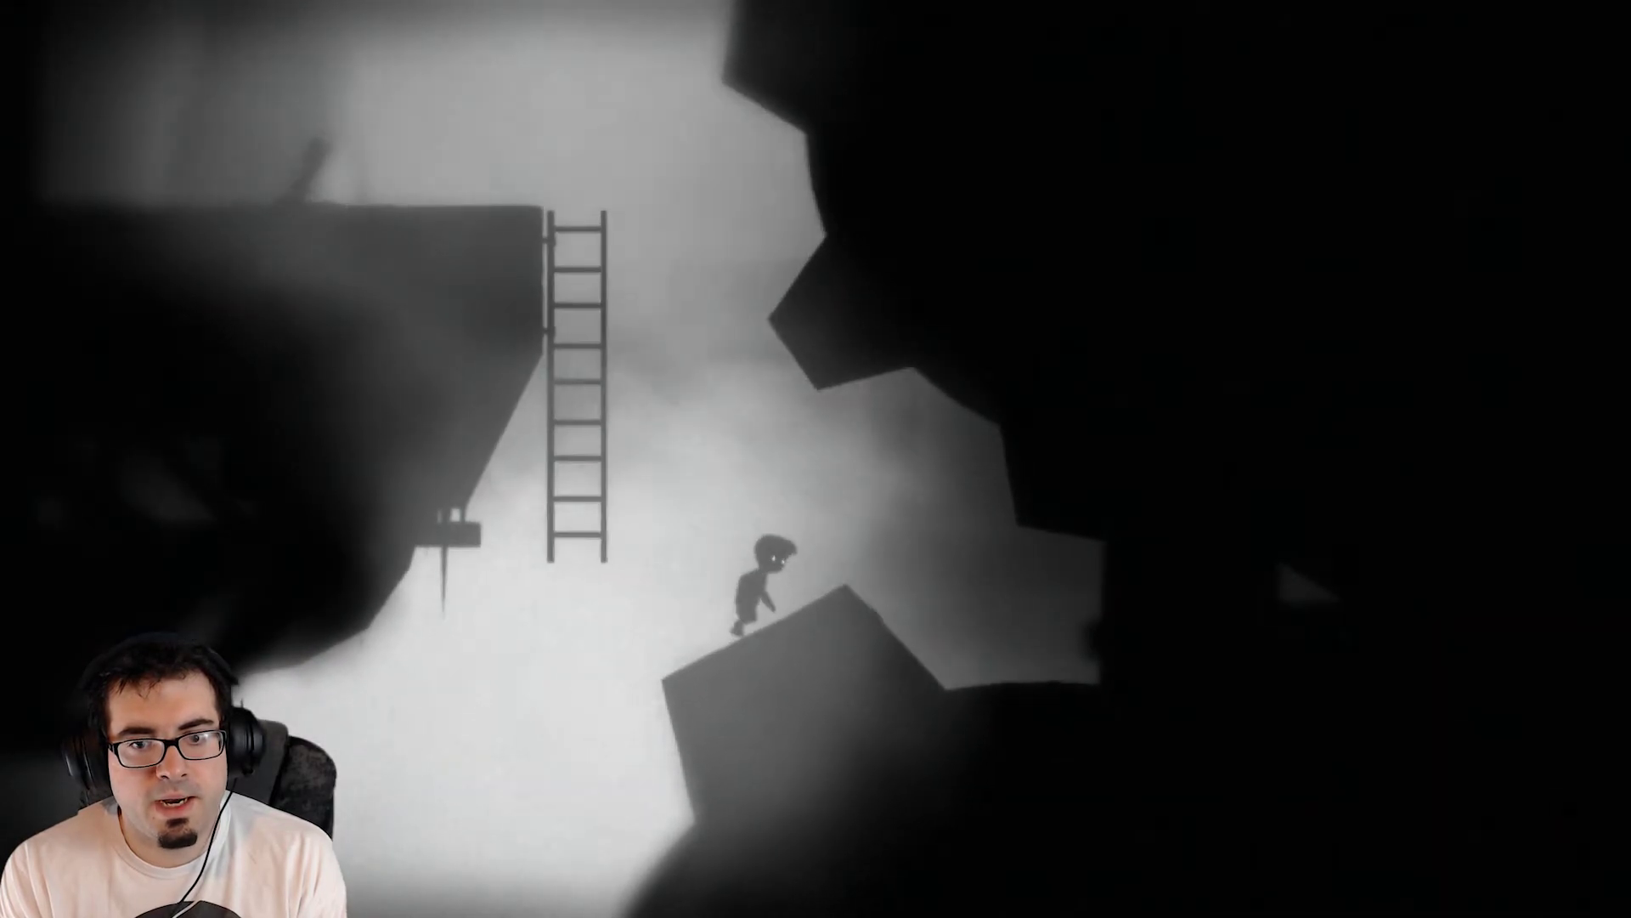
{"action": "key", "text": "Left"}
{"action": "key", "text": "Up"}
{"action": "key", "text": "Up"}
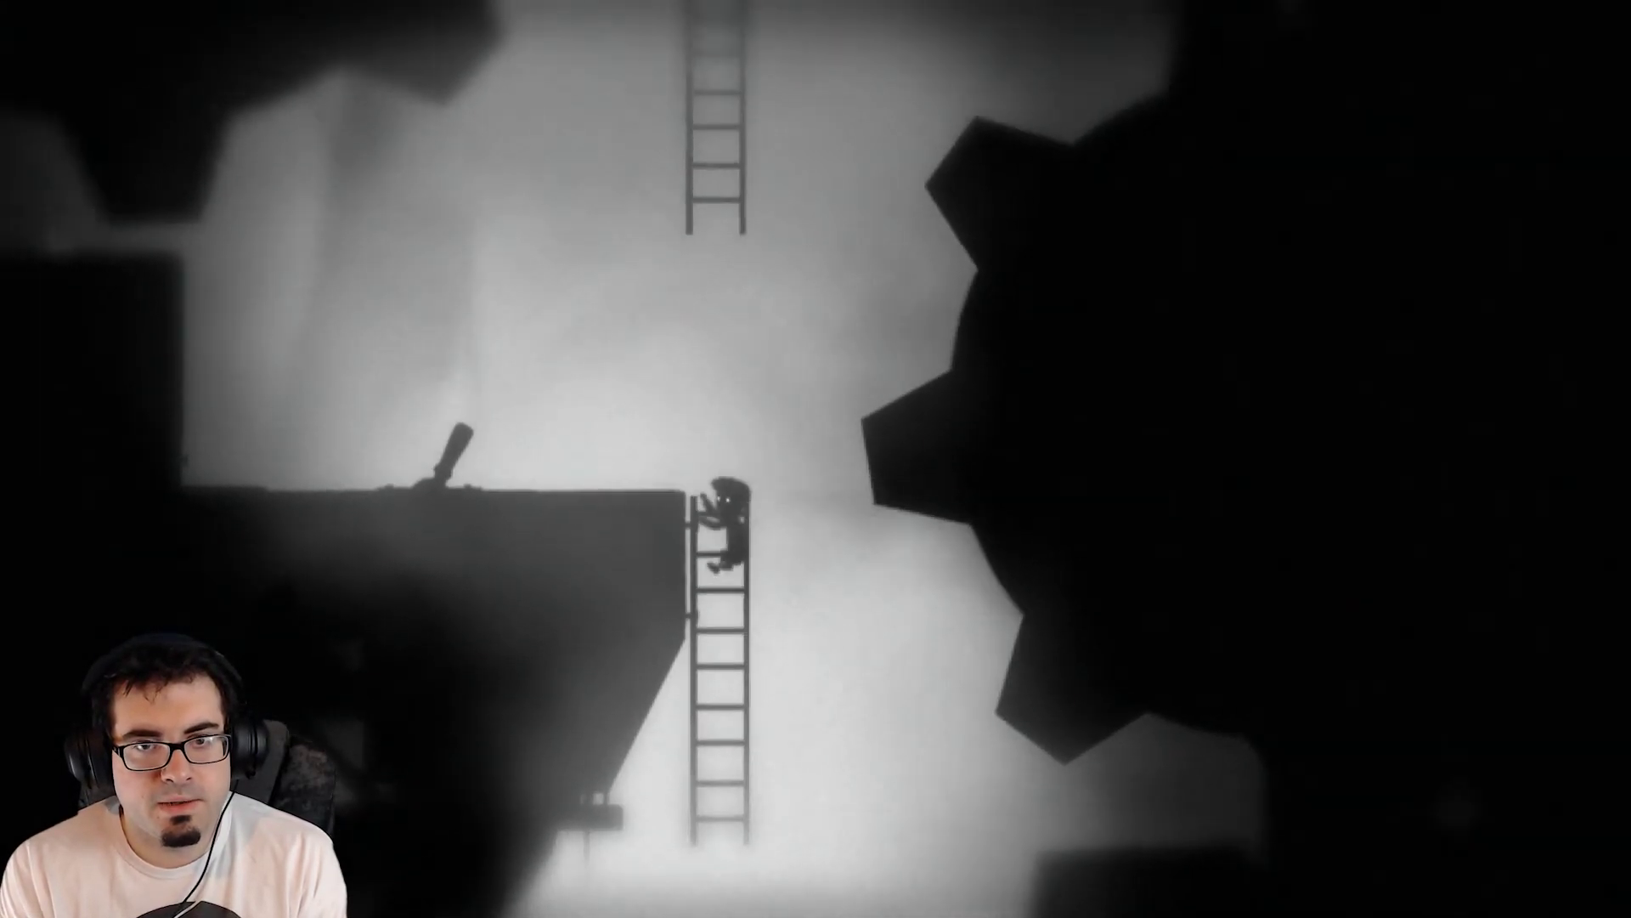
{"action": "key", "text": "Up"}
Step off the ladder onto the ledge and pull the lever again to rotate the gears.
{"action": "key", "text": "Left"}
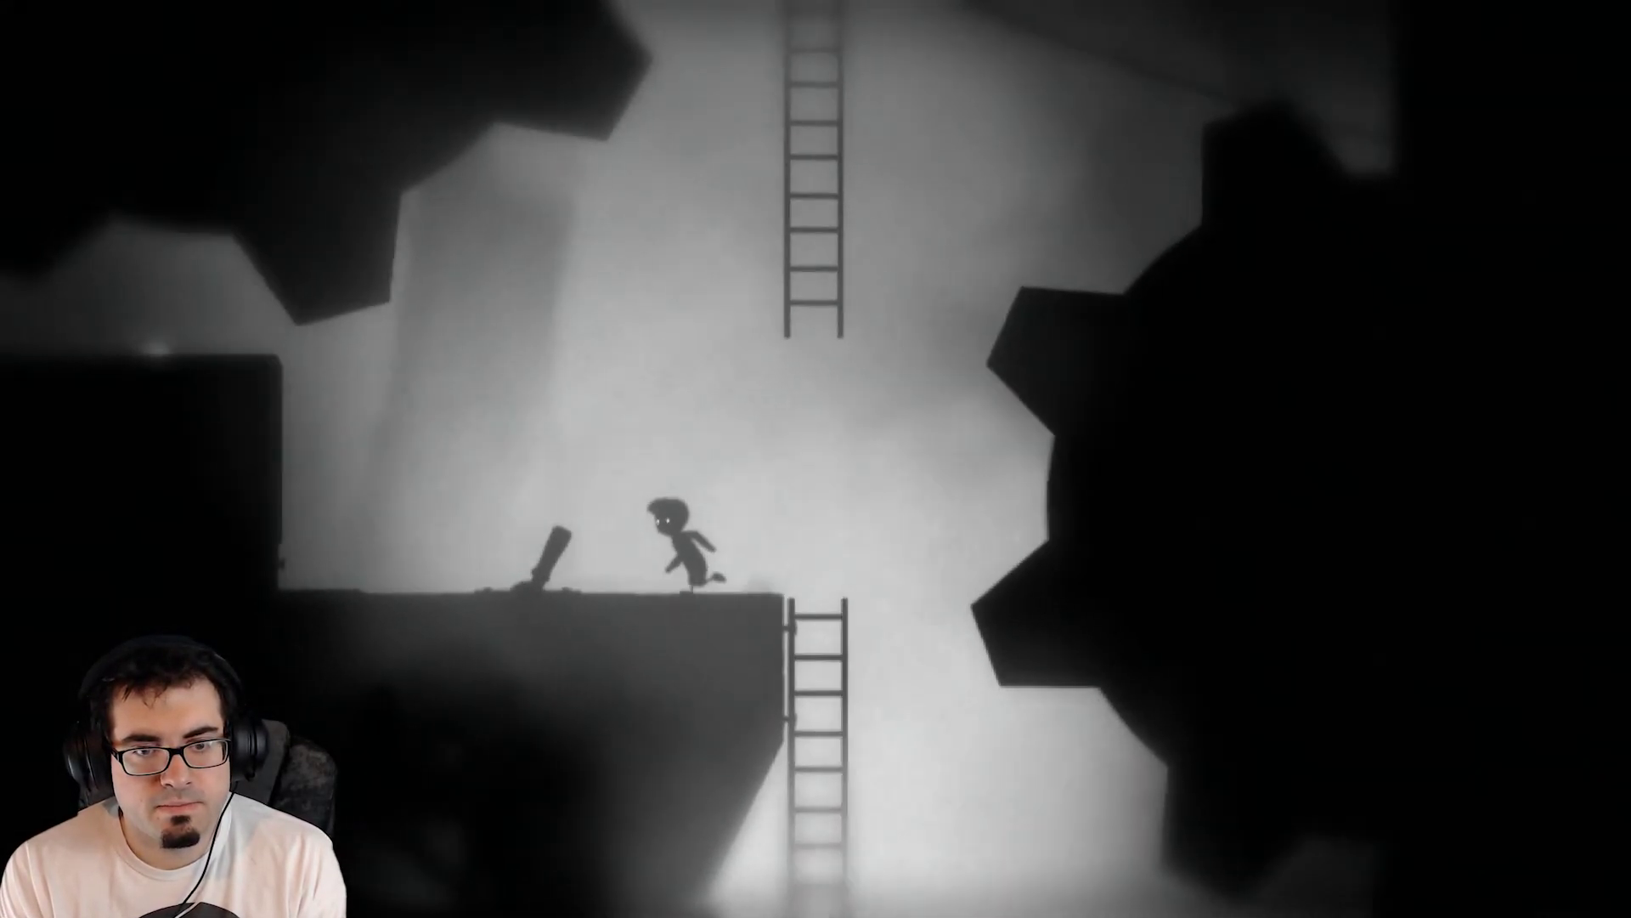
{"action": "key", "text": "ctrl"}
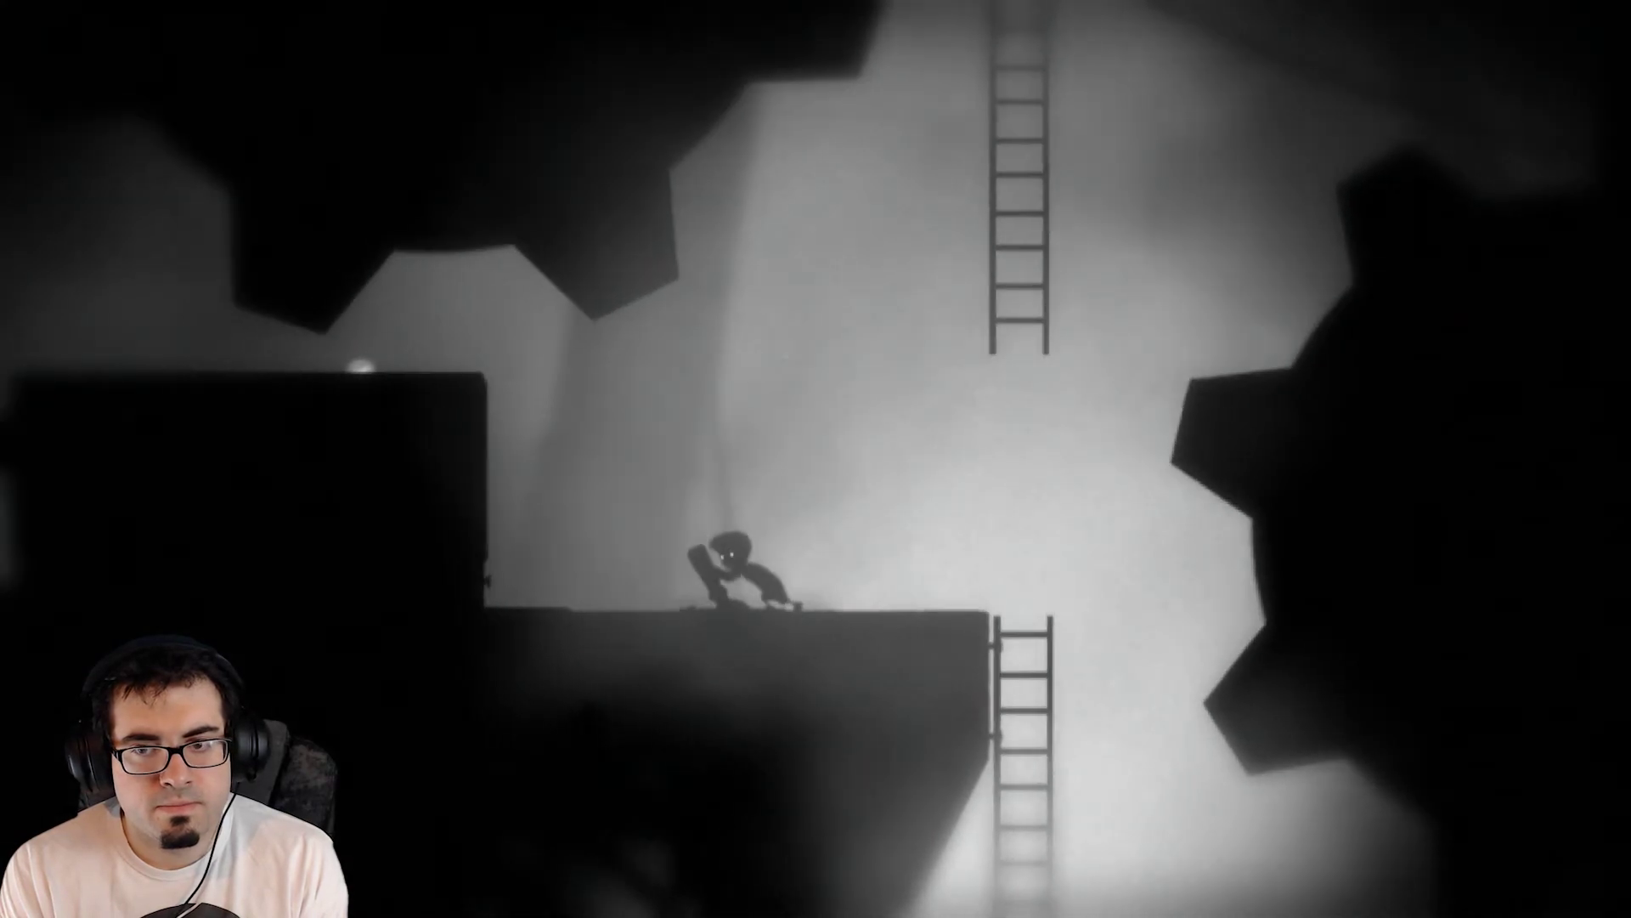
{"action": "key", "text": "ctrl"}
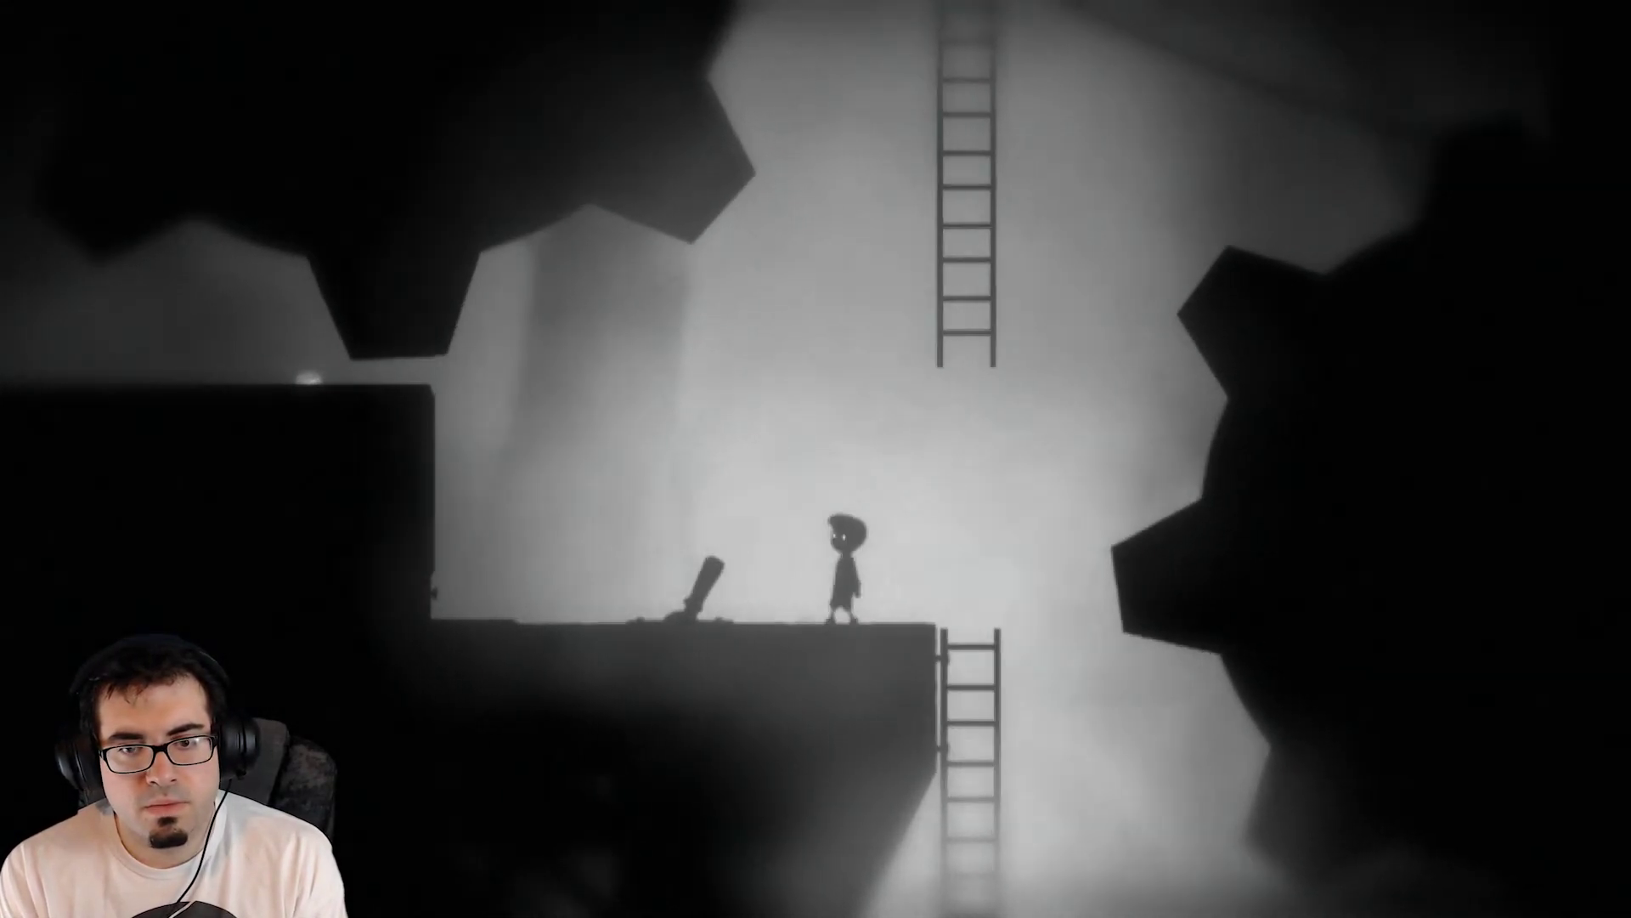
{"action": "key", "text": "Left"}
{"action": "key", "text": "ctrl"}
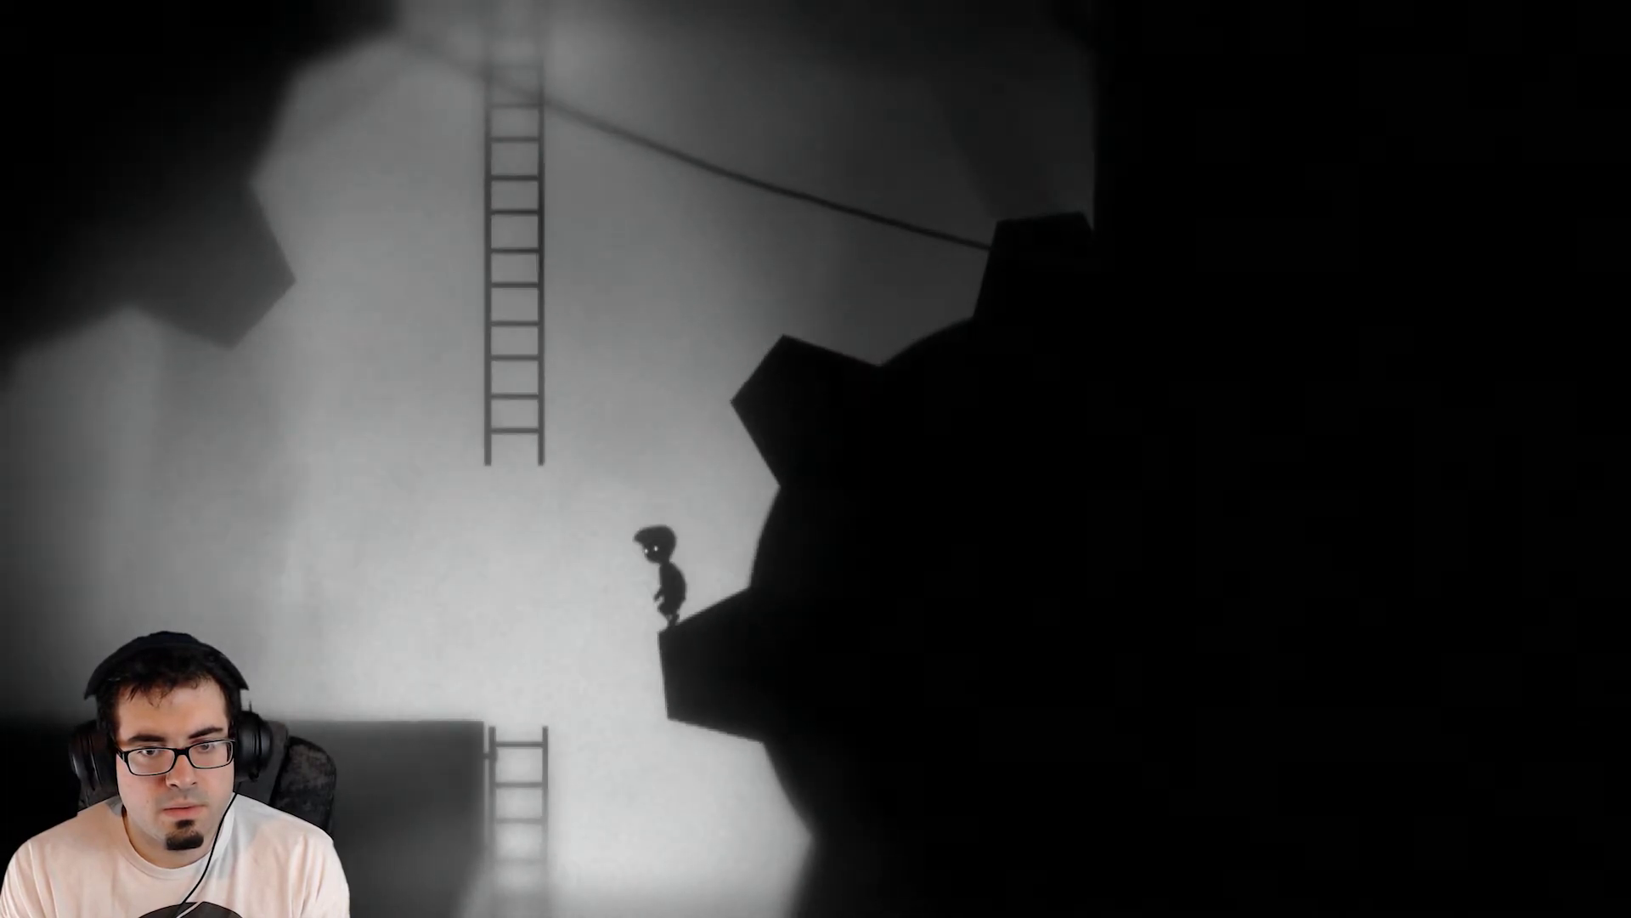
Jump from the gear tooth onto the hanging ladder, then climb down and drop off.
{"action": "key", "text": "Left"}
{"action": "key", "text": "Up"}
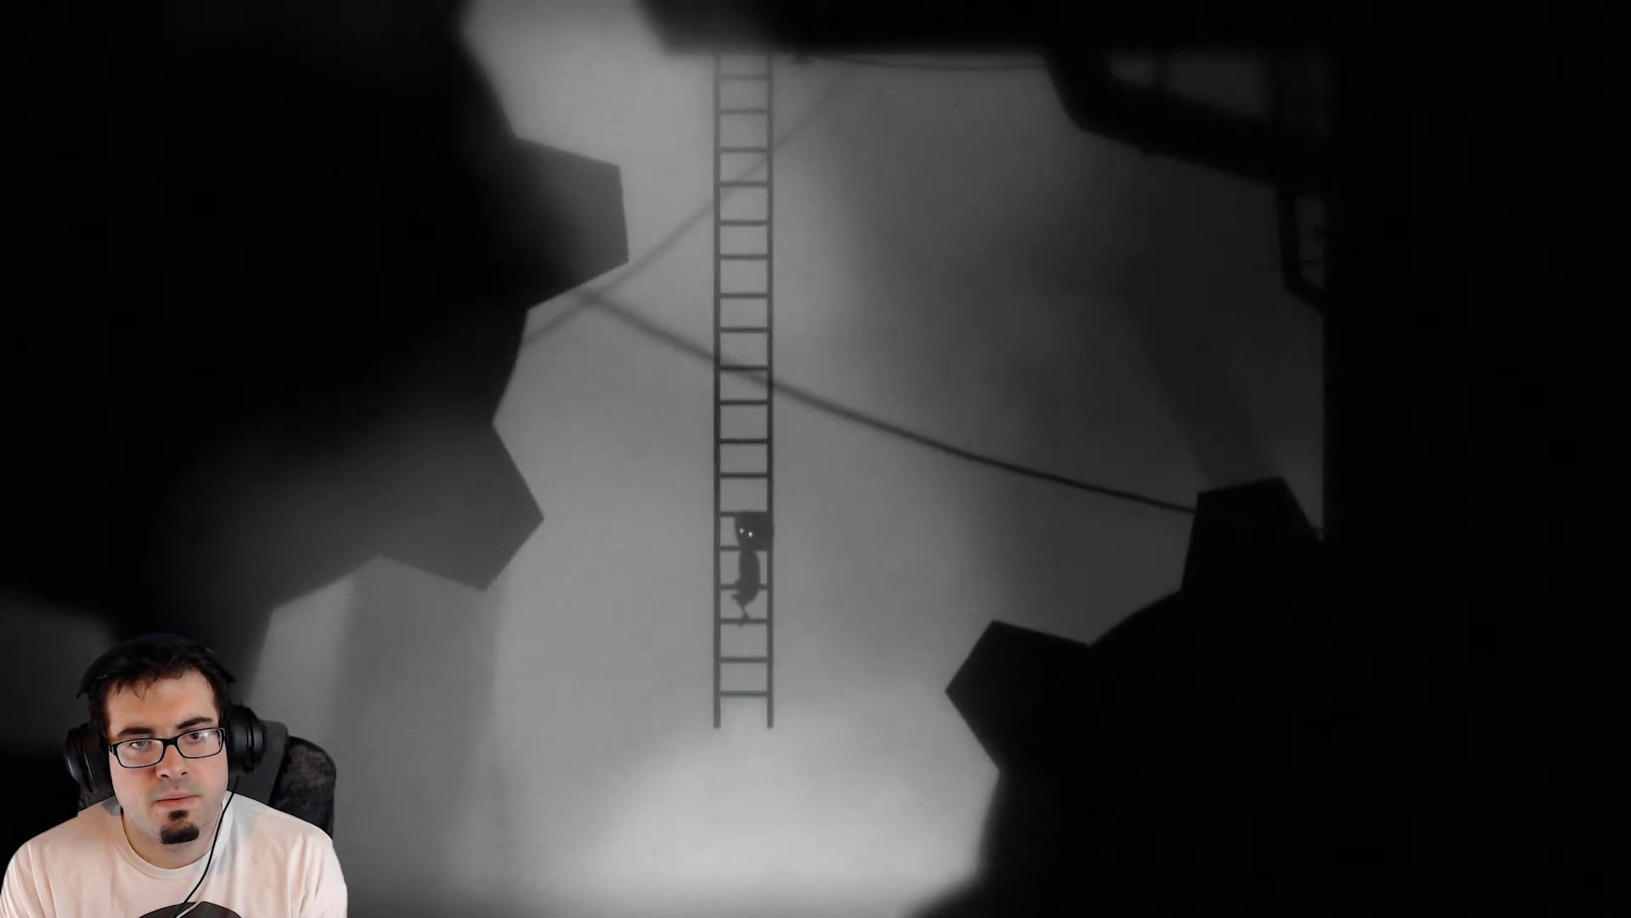
{"action": "key", "text": "Down"}
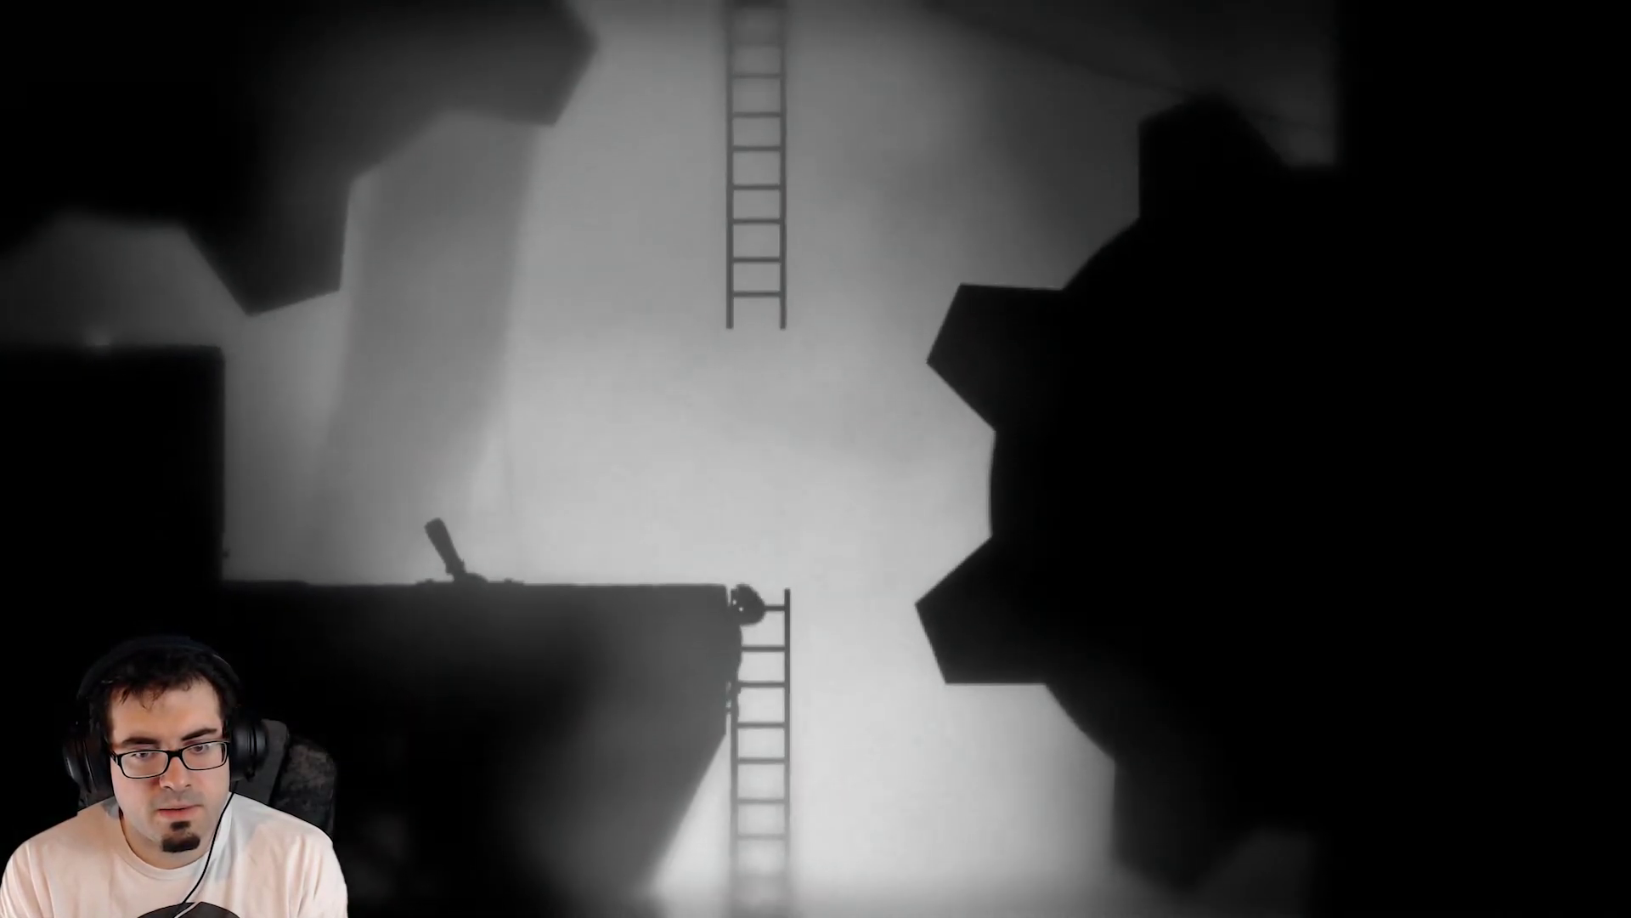
Climb the lower ladder onto the ledge, walk to the lever, then run onto the gear tooth.
{"action": "key", "text": "Left"}
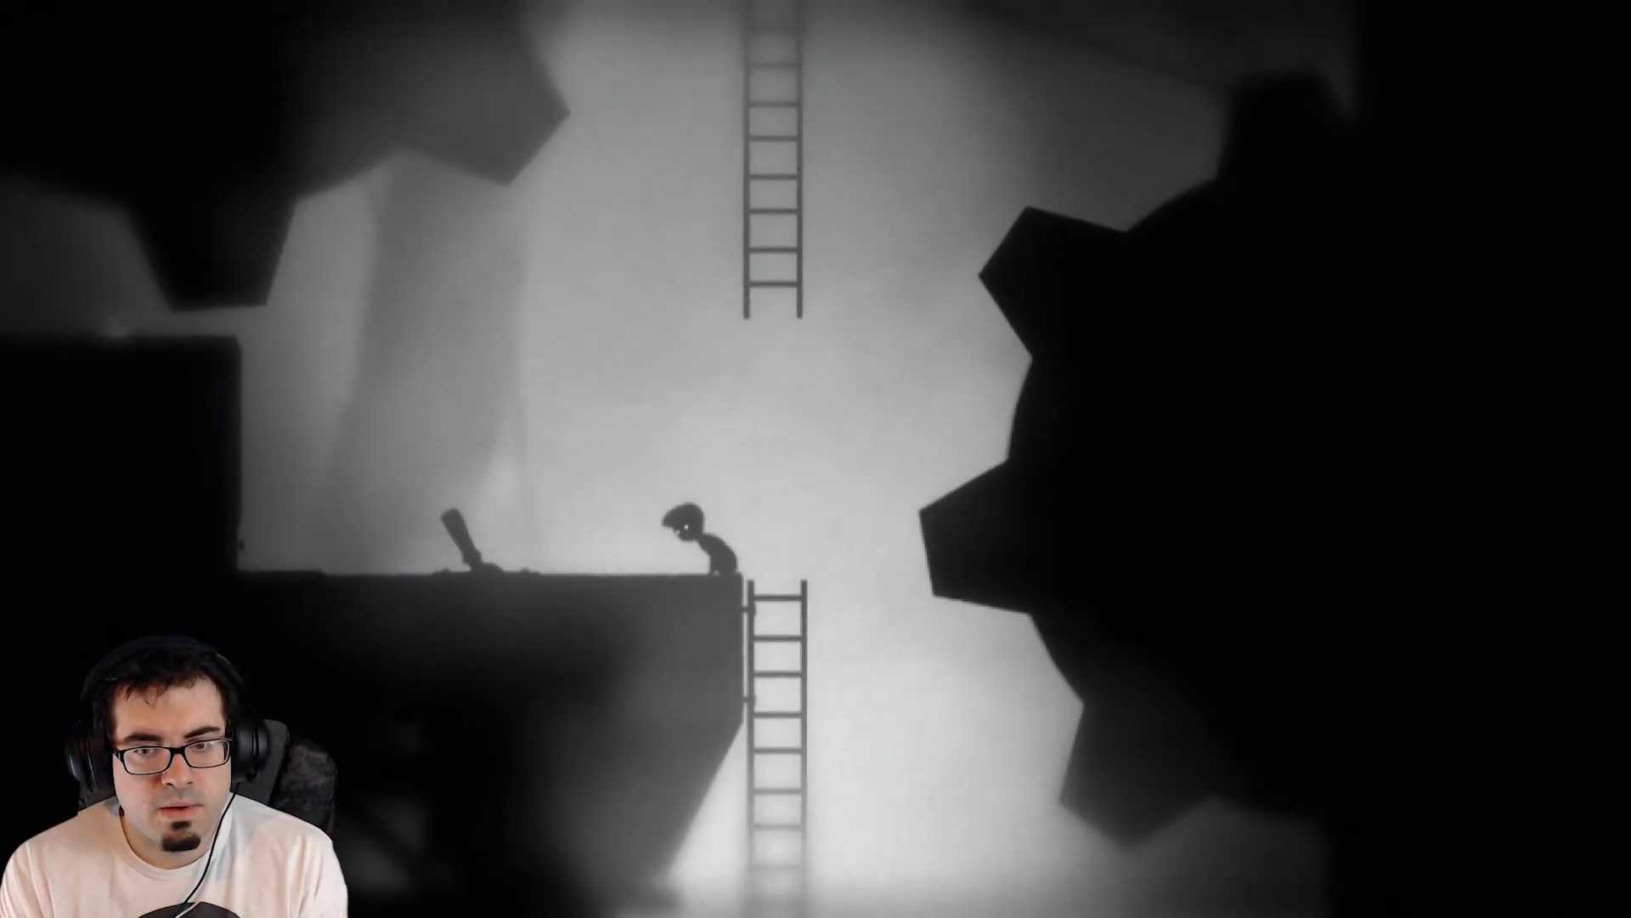
{"action": "key", "text": "Left"}
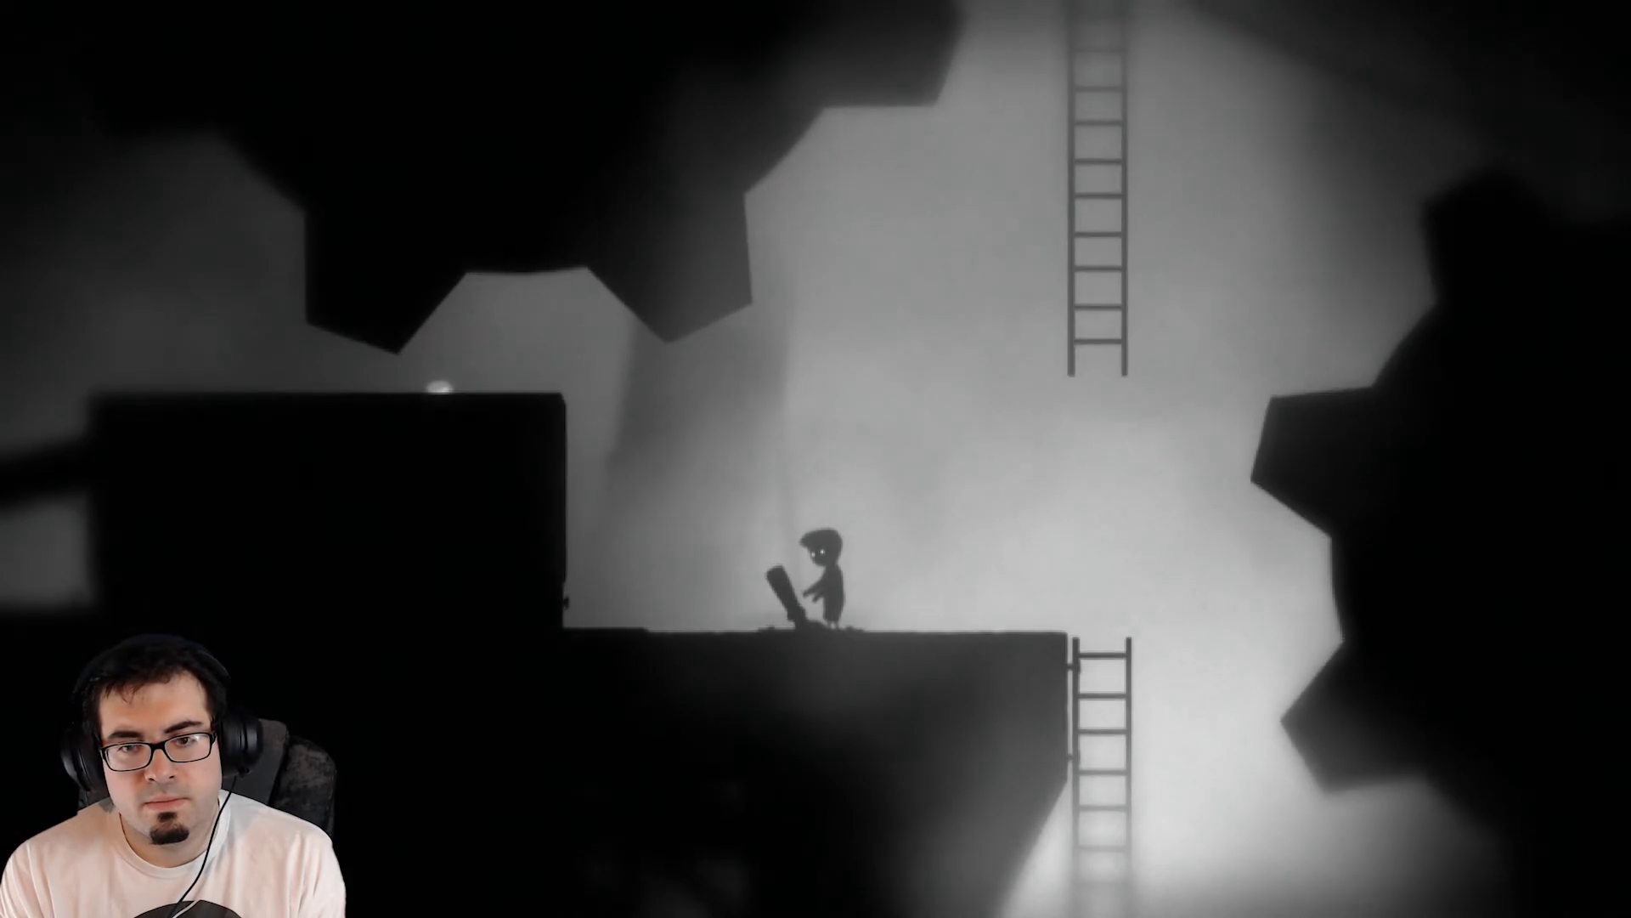
{"action": "key", "text": "Right"}
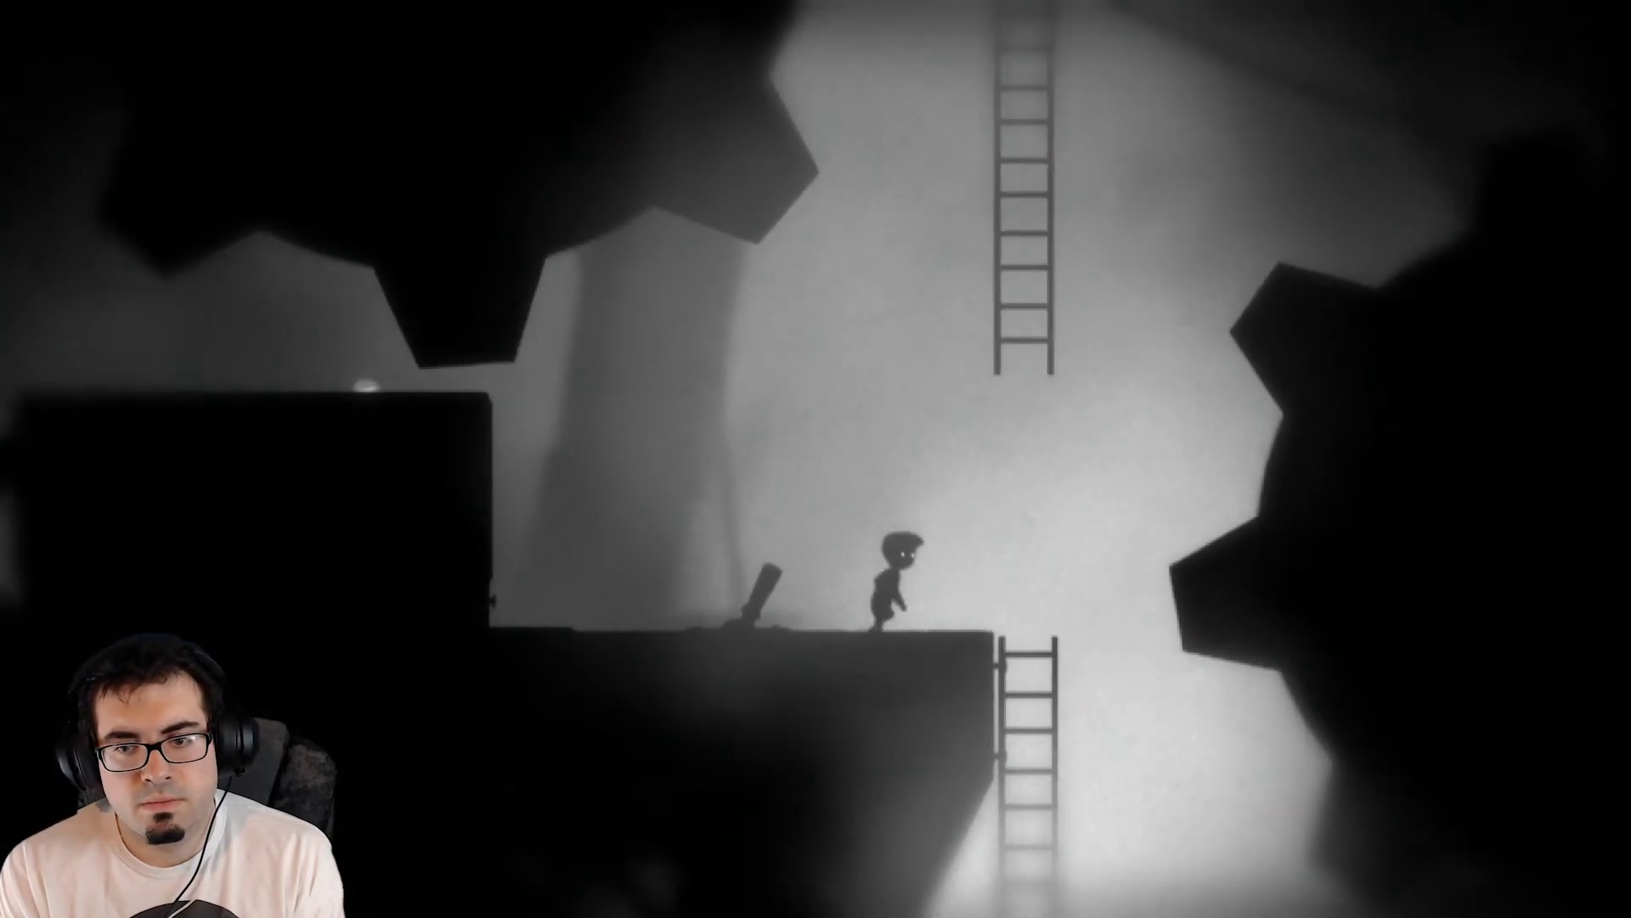
{"action": "key", "text": "Up"}
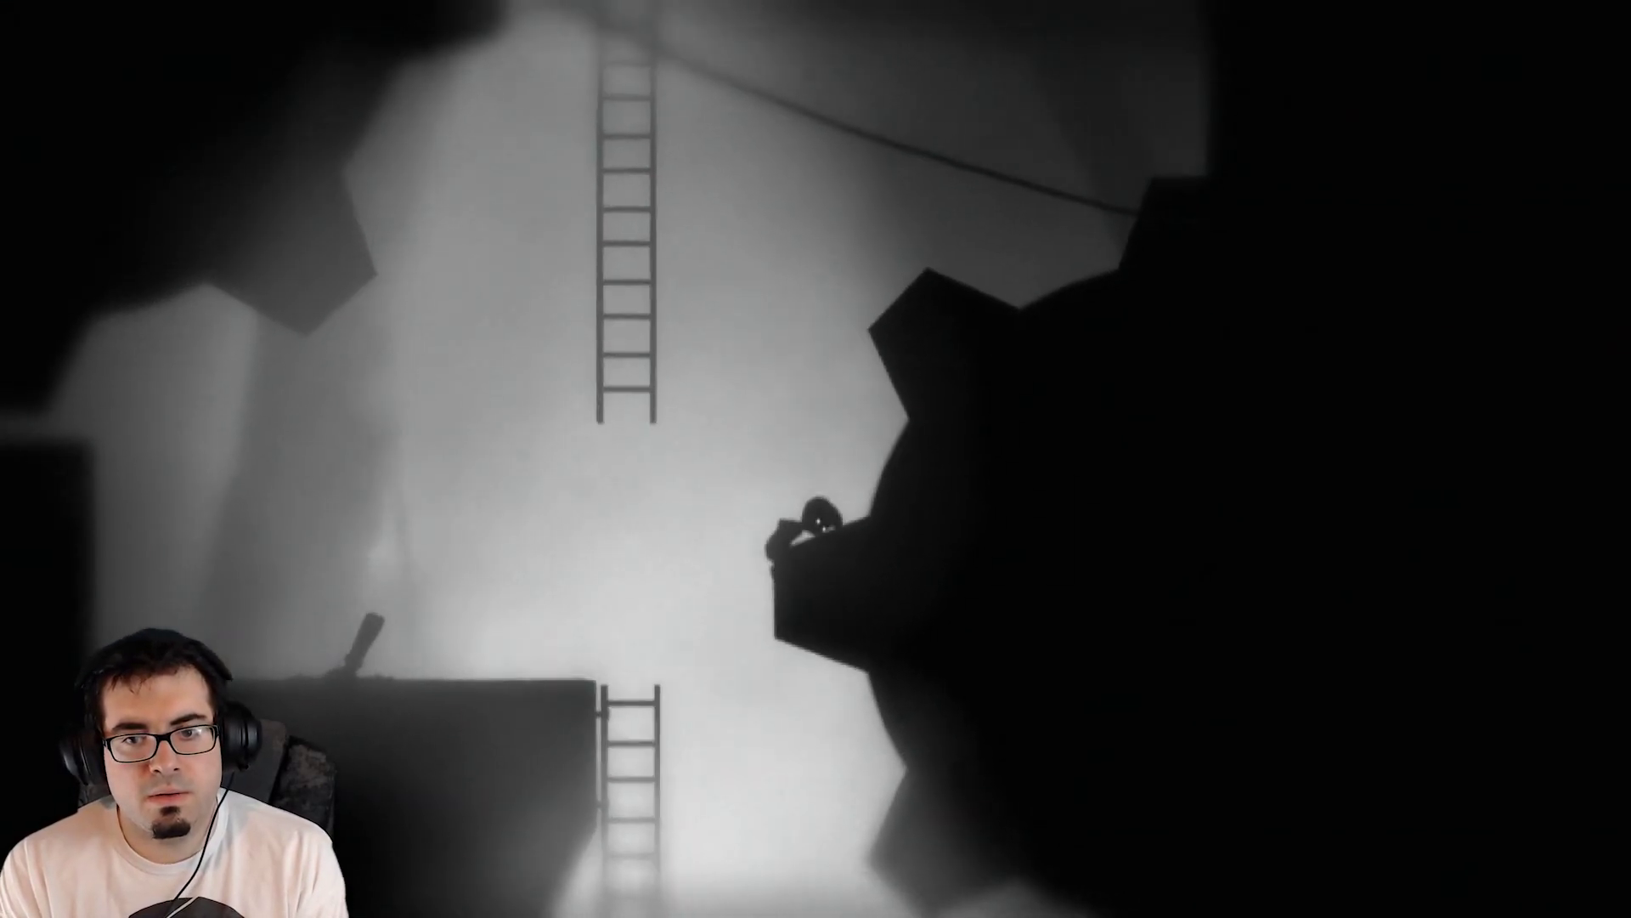
Jump from the gear onto the hanging ladder and climb higher.
{"action": "key", "text": "Up"}
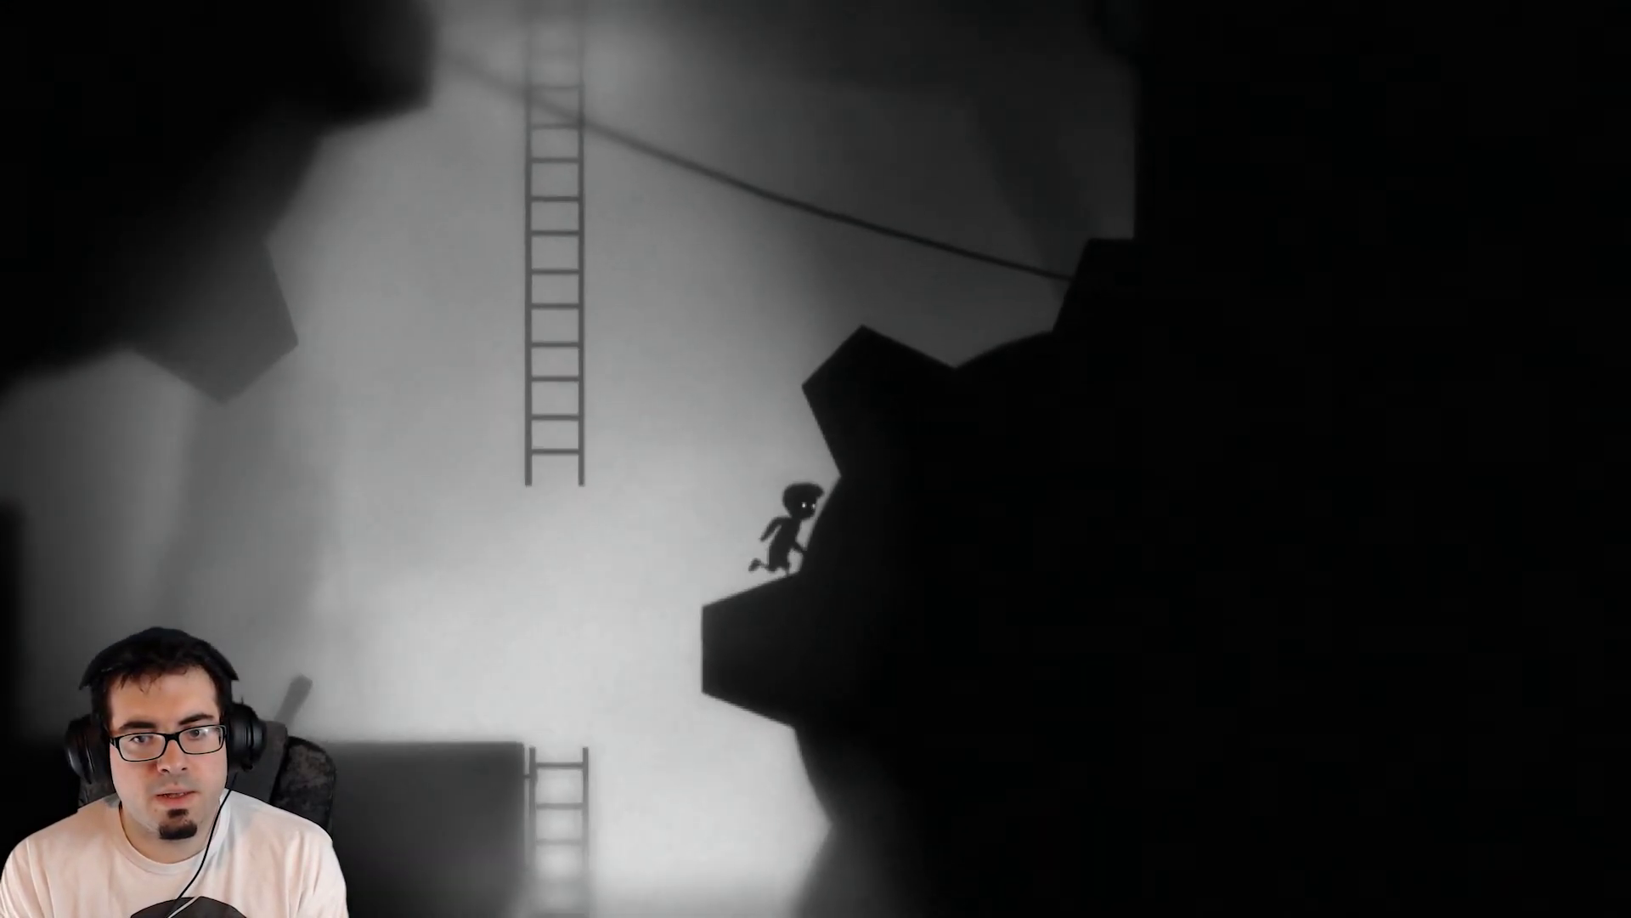
{"action": "key", "text": "Left"}
{"action": "key", "text": "Up"}
{"action": "key", "text": "Up"}
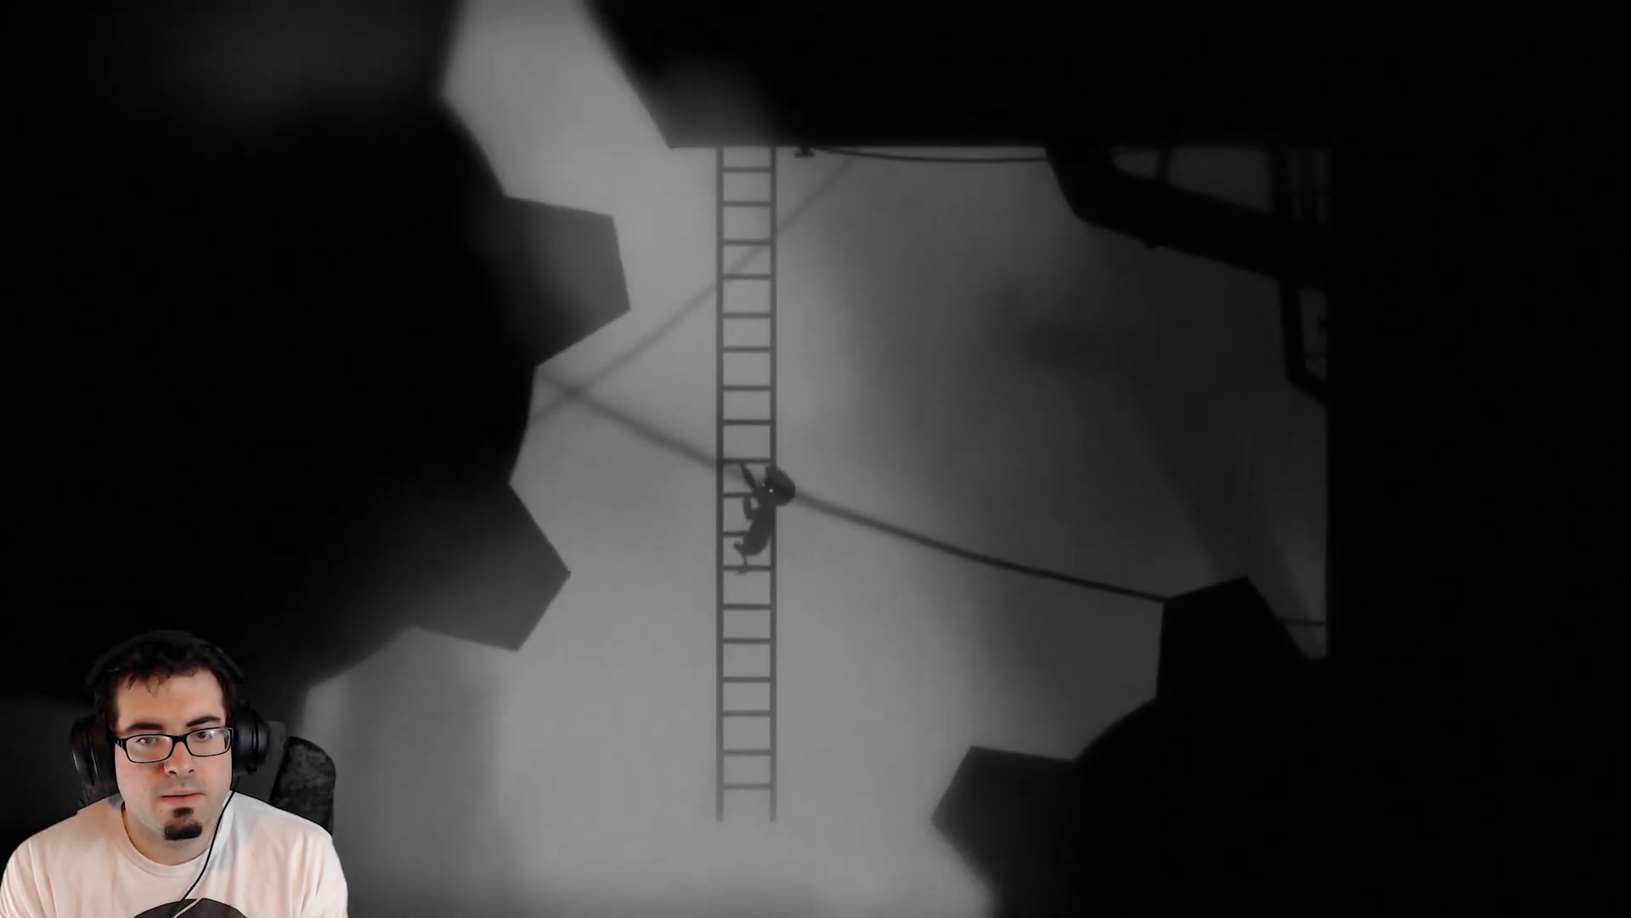
{"action": "key", "text": "Up"}
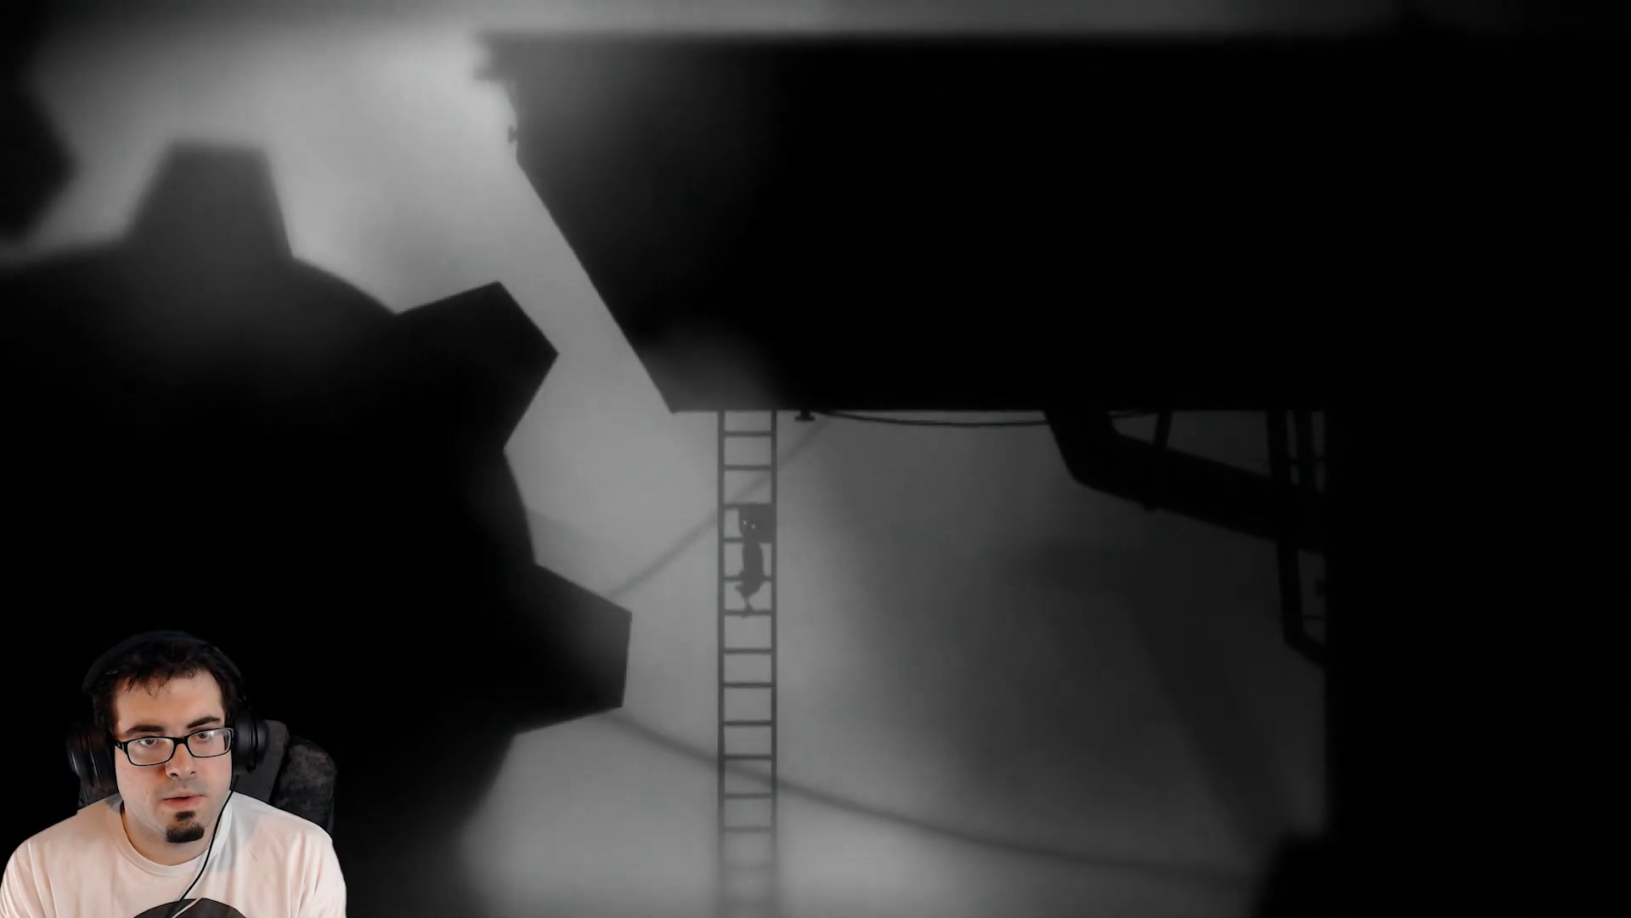
{"action": "key", "text": "Up"}
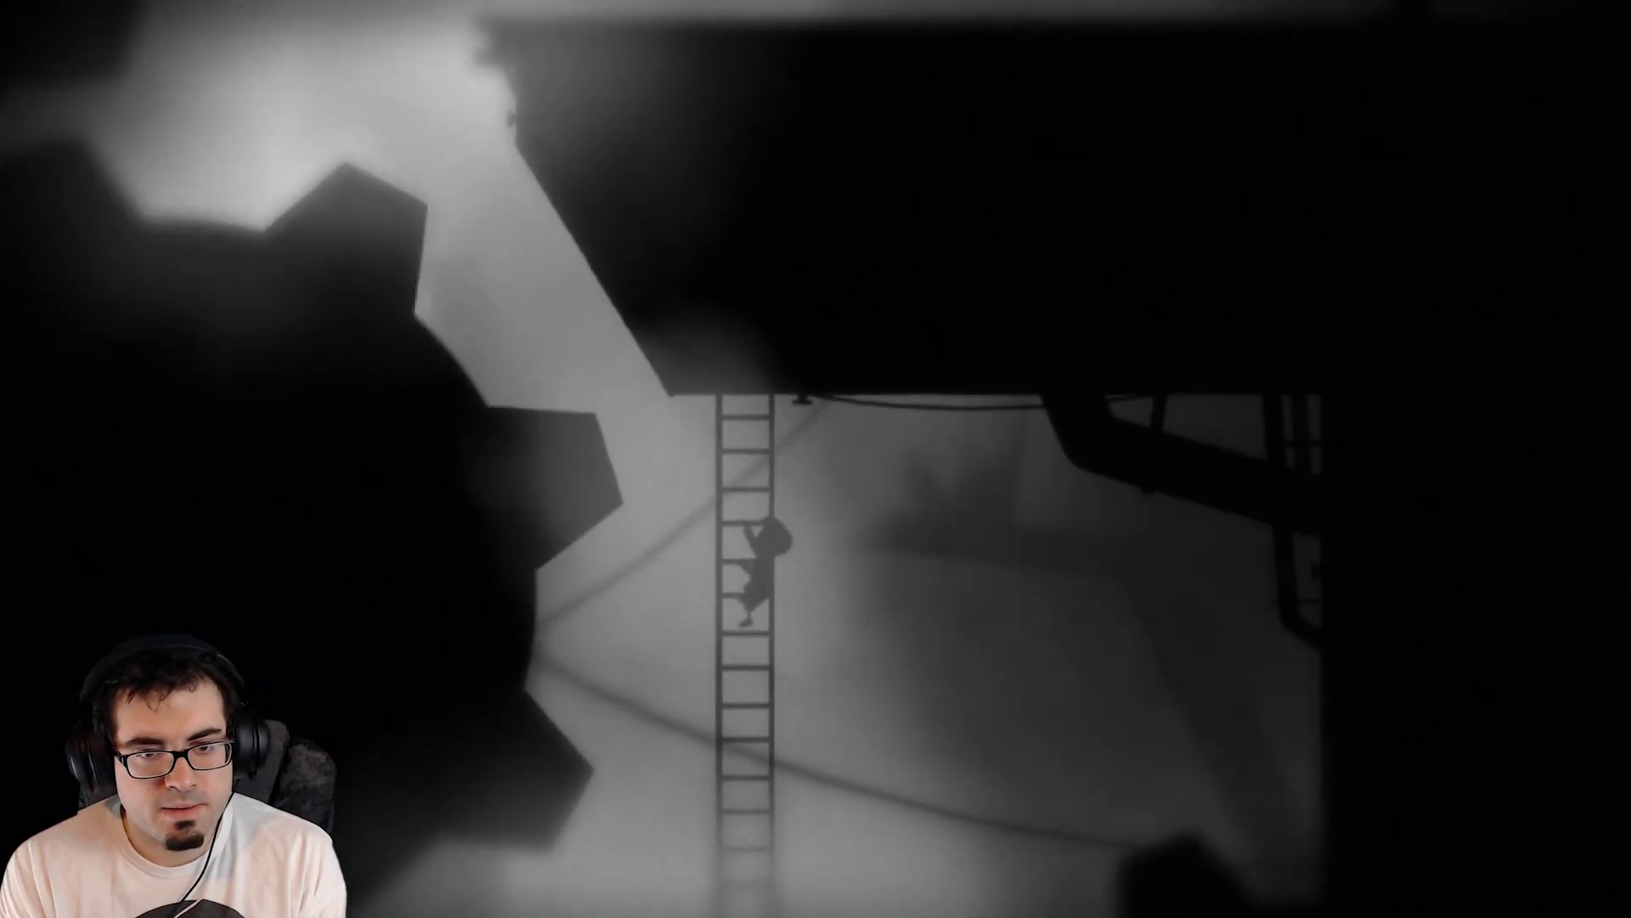
Drop onto the rotating gear, ride it up, then leap right and climb onto the platform.
{"action": "key", "text": "Left"}
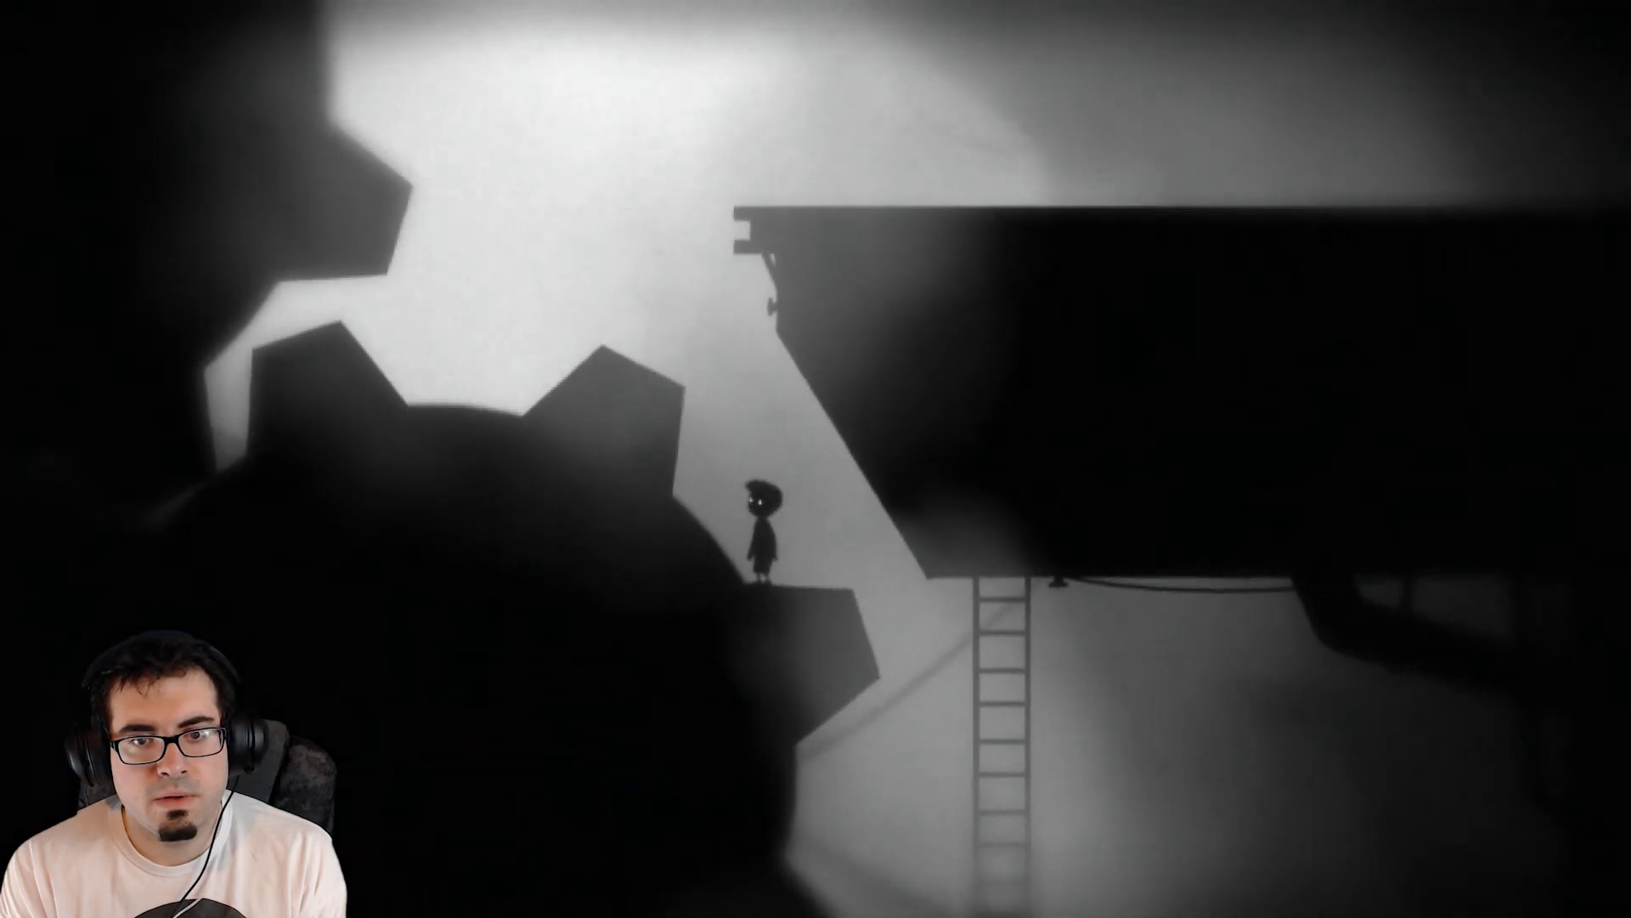
{"action": "key", "text": "Left"}
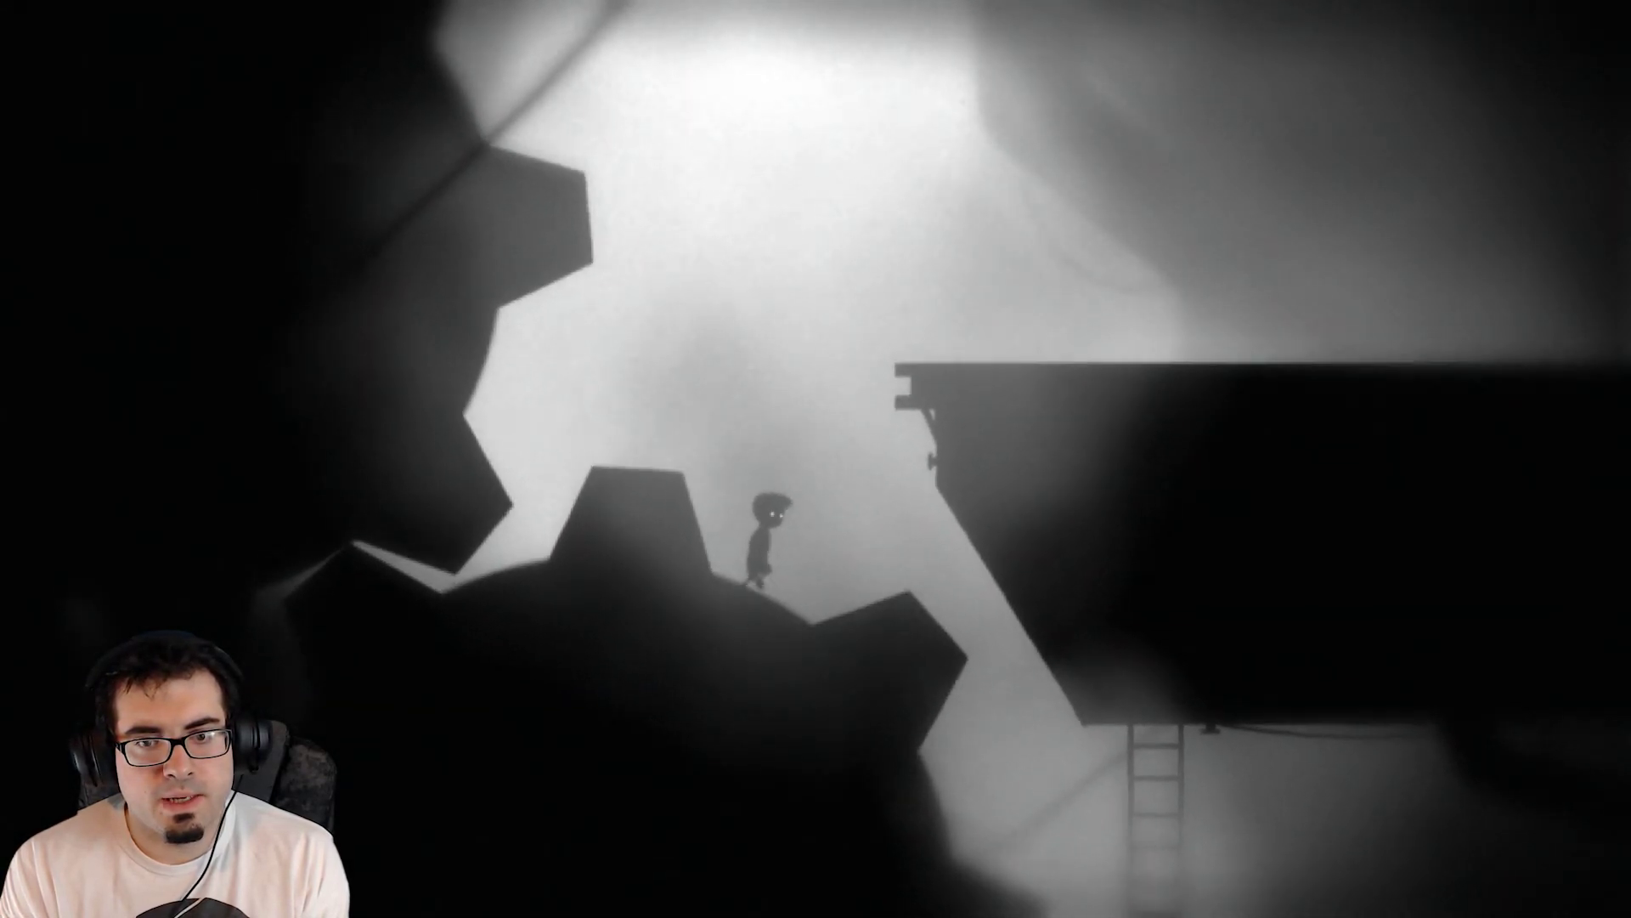
{"action": "key", "text": "Right"}
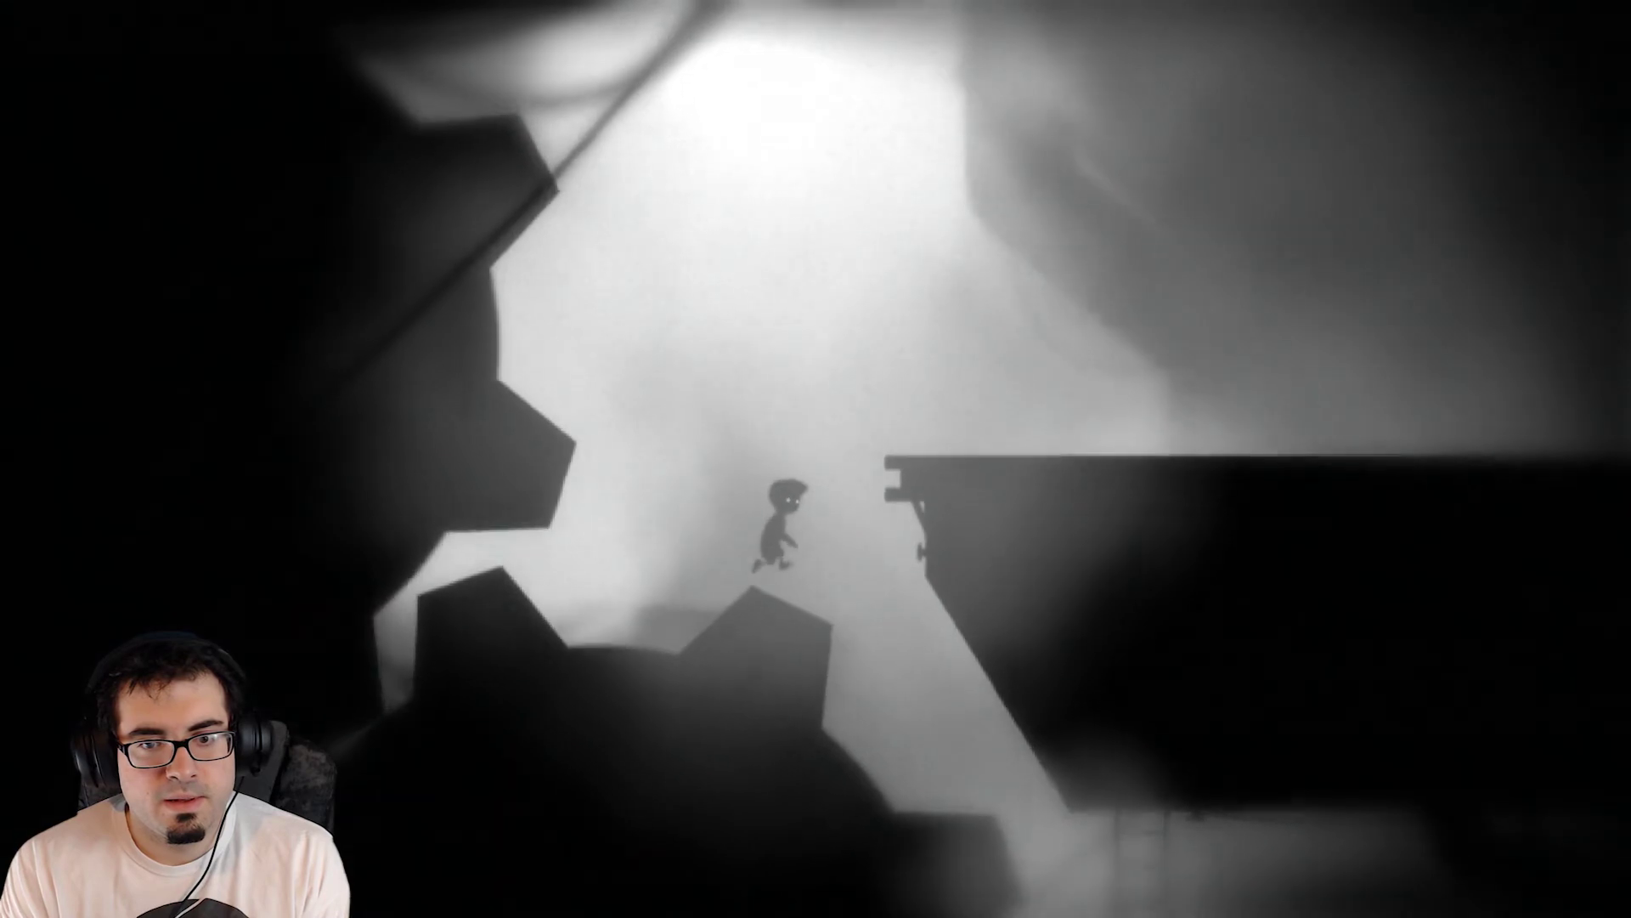
{"action": "key", "text": "Up"}
{"action": "key", "text": "Right"}
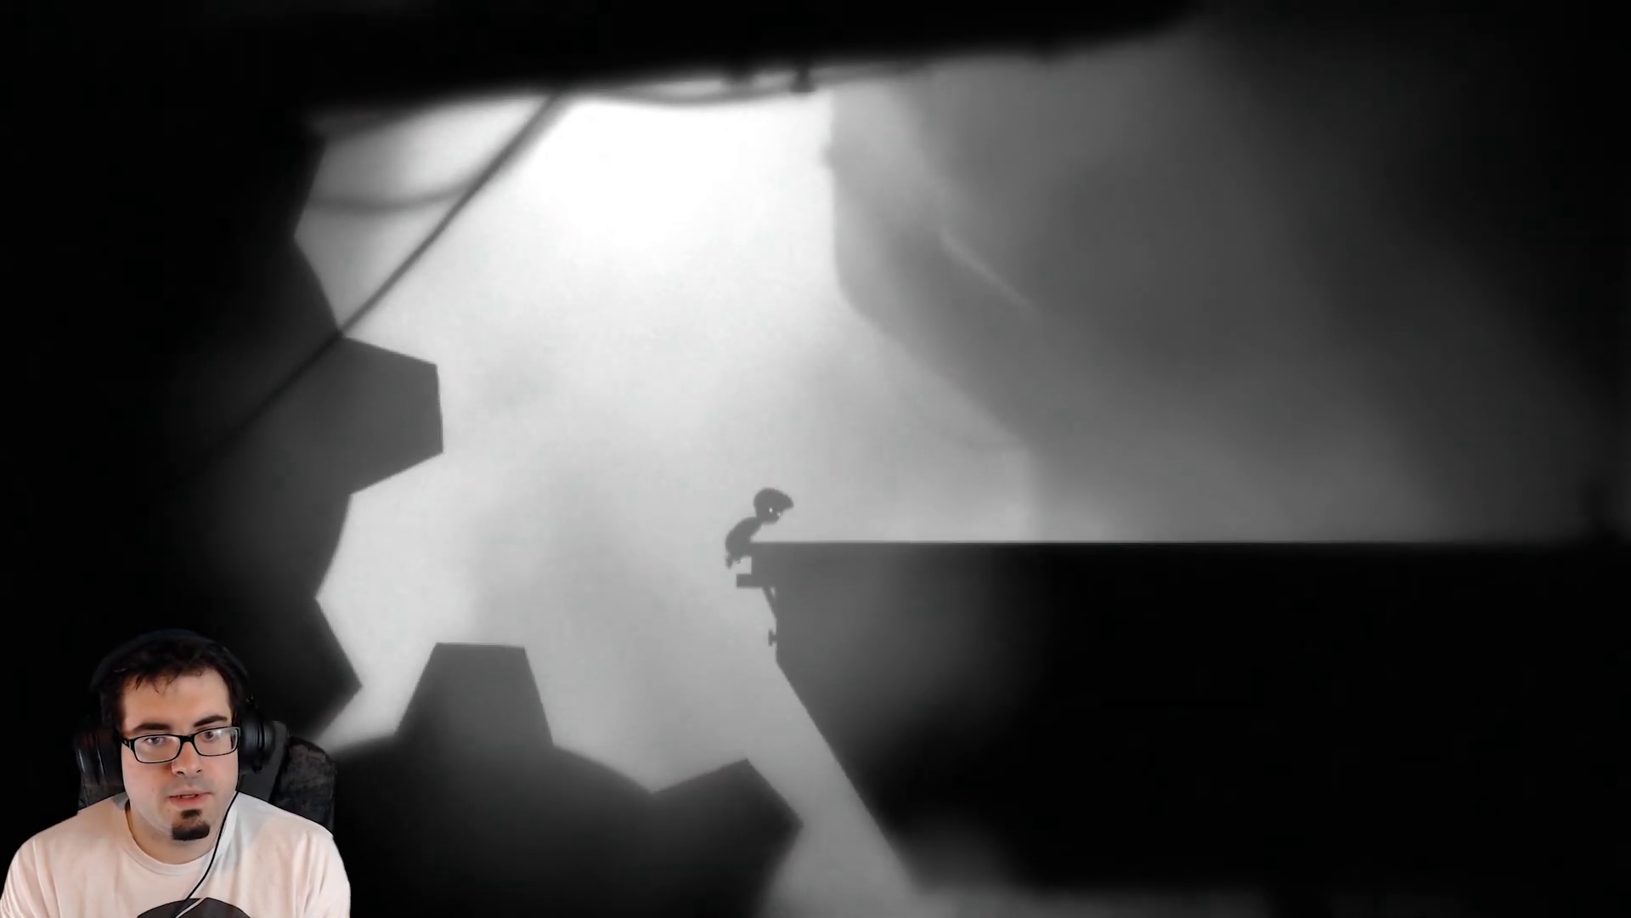